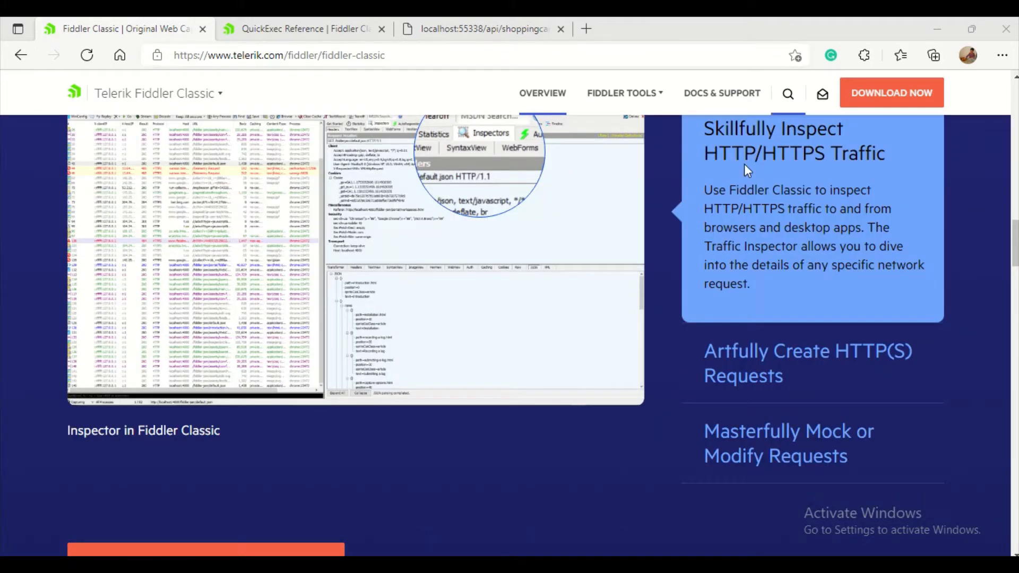
Step: Switch to Fiddler Classic and remove all captured web sessions from the list
left_click(371, 564)
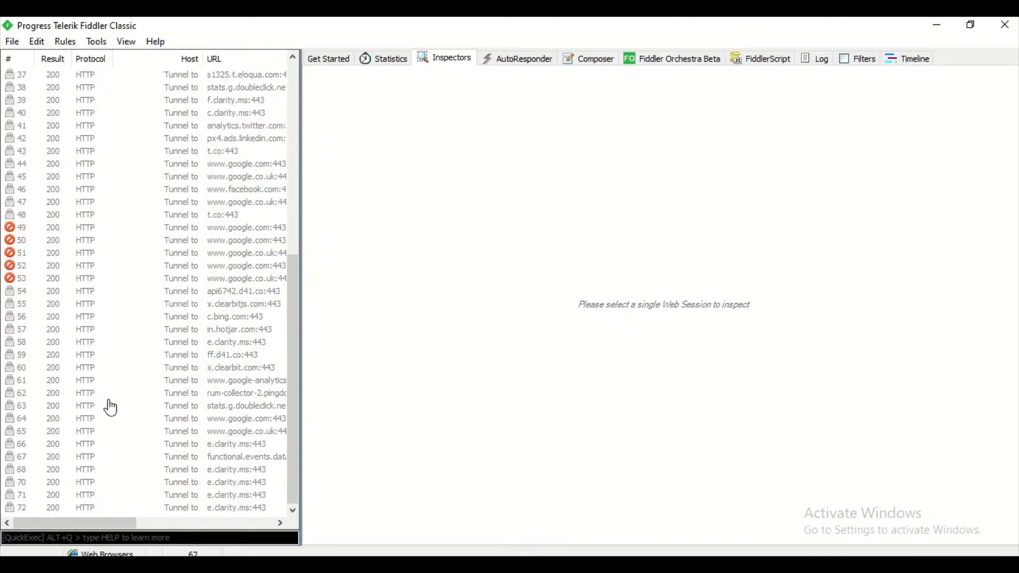
key("ctrl+a")
key("Delete")
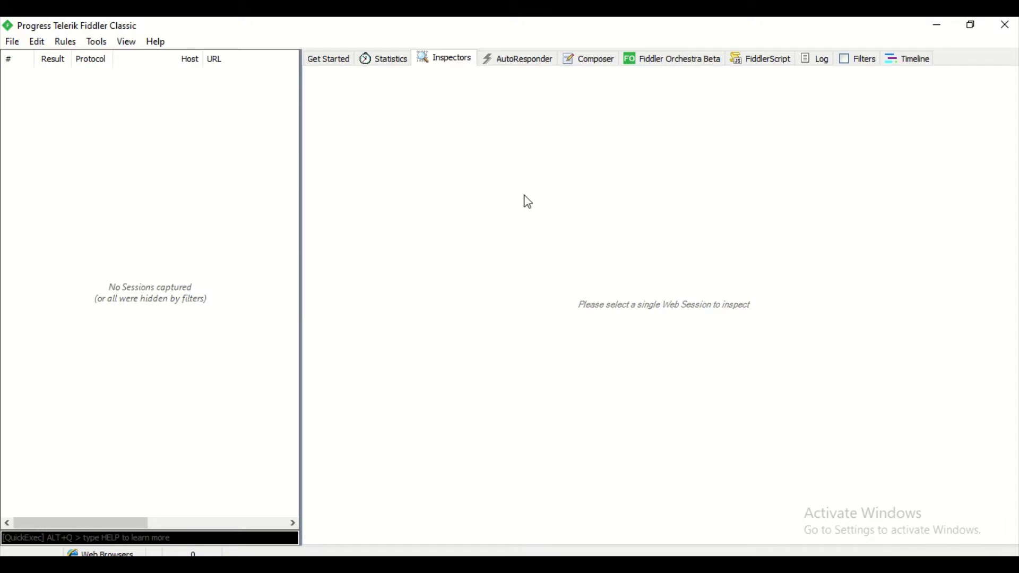
Step: Show the Get Started page, turn on traffic capturing and limit the captured processes to Web Browsers
left_click(330, 58)
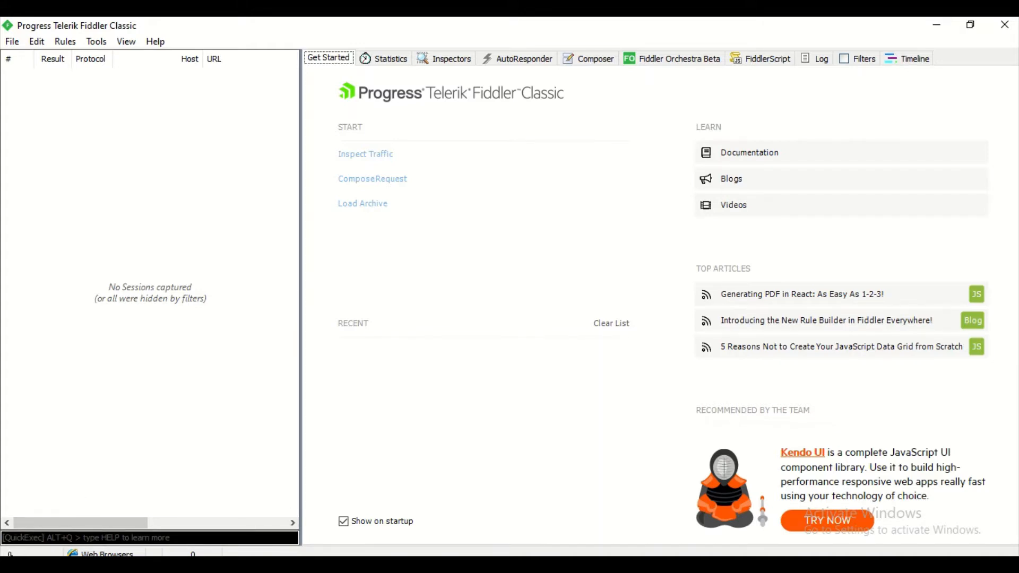
left_click(15, 553)
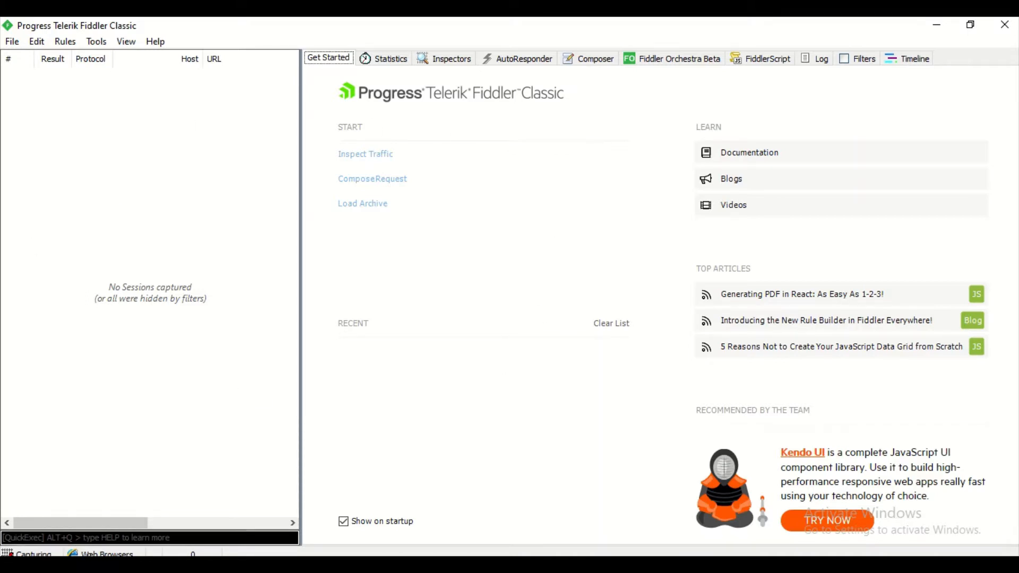
left_click(103, 554)
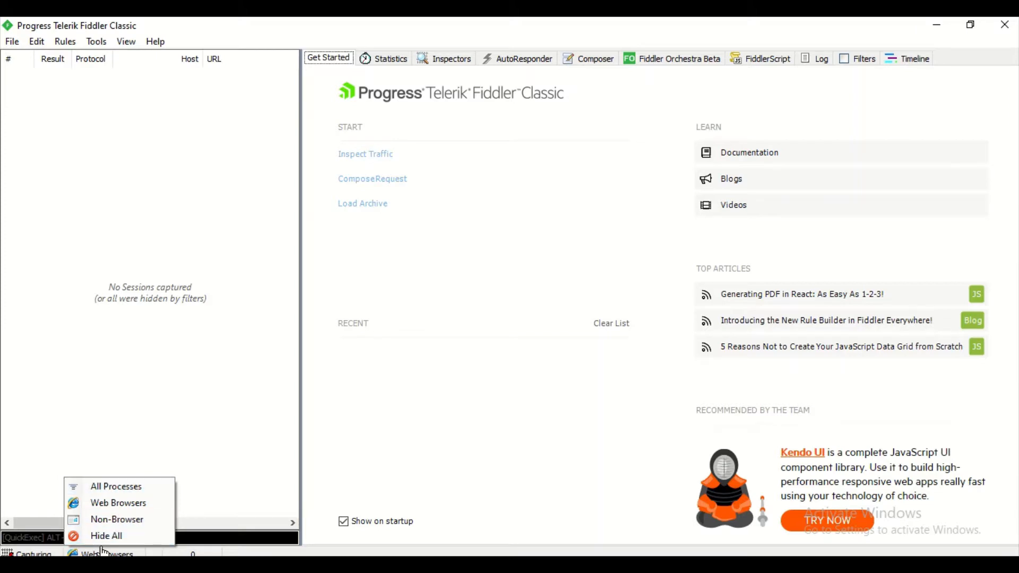
left_click(99, 504)
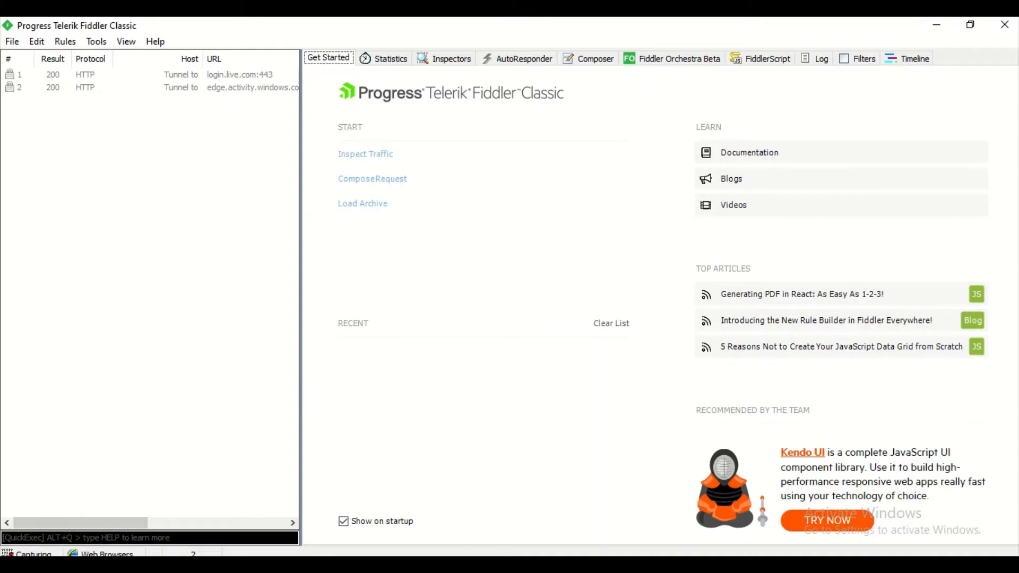
Step: Switch to the browser, reload localhost:55338/api/shoppingcart/laptops, and return to Fiddler Classic to check the captured traffic
left_click(276, 565)
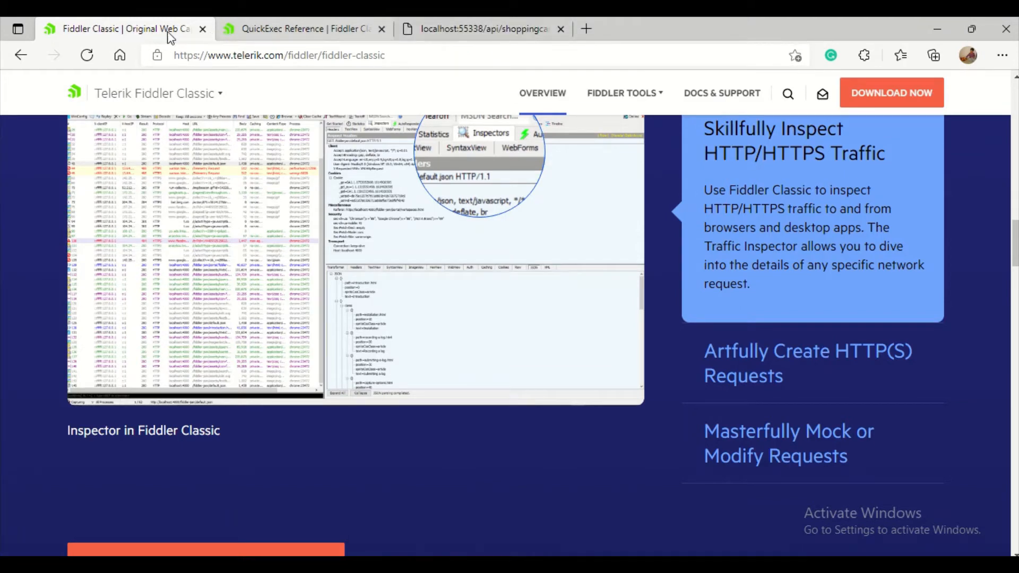
left_click(291, 29)
left_click(424, 29)
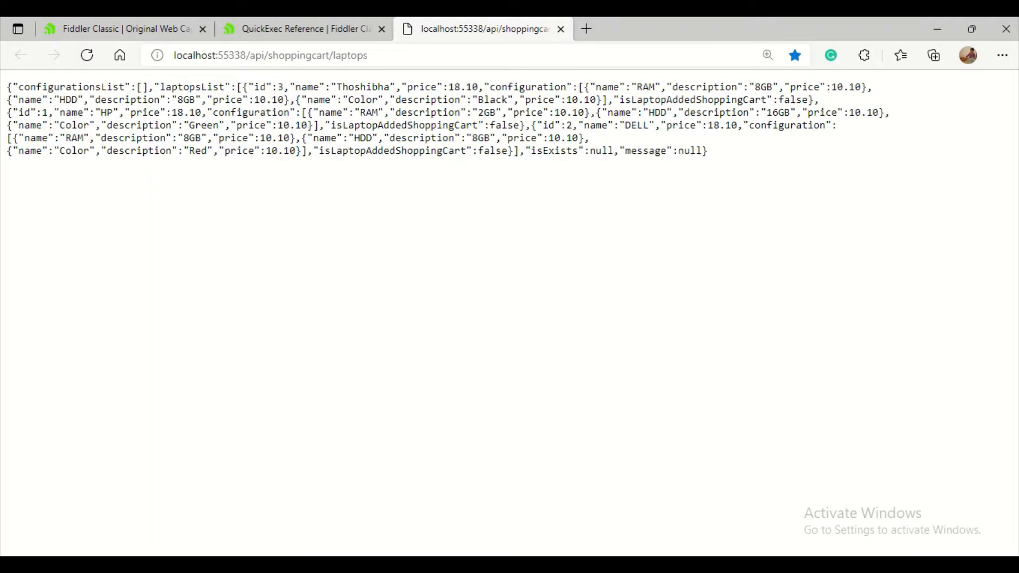
left_click(594, 565)
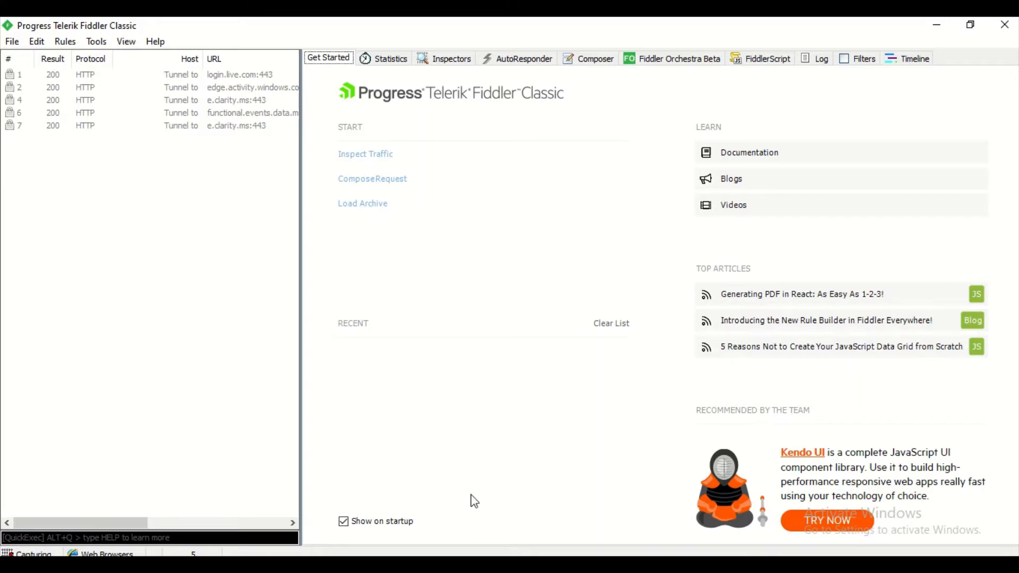
left_click(485, 565)
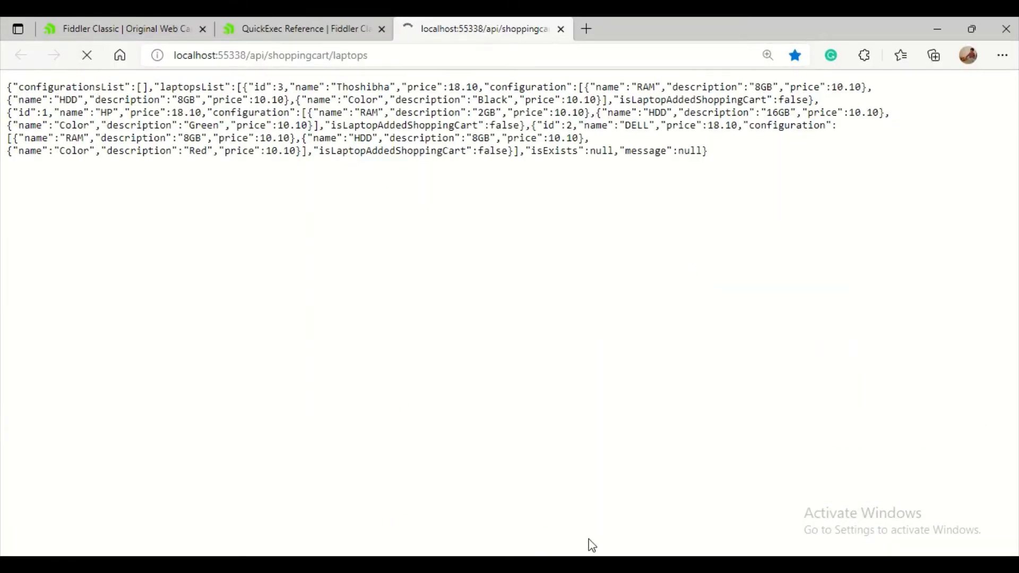
left_click(594, 564)
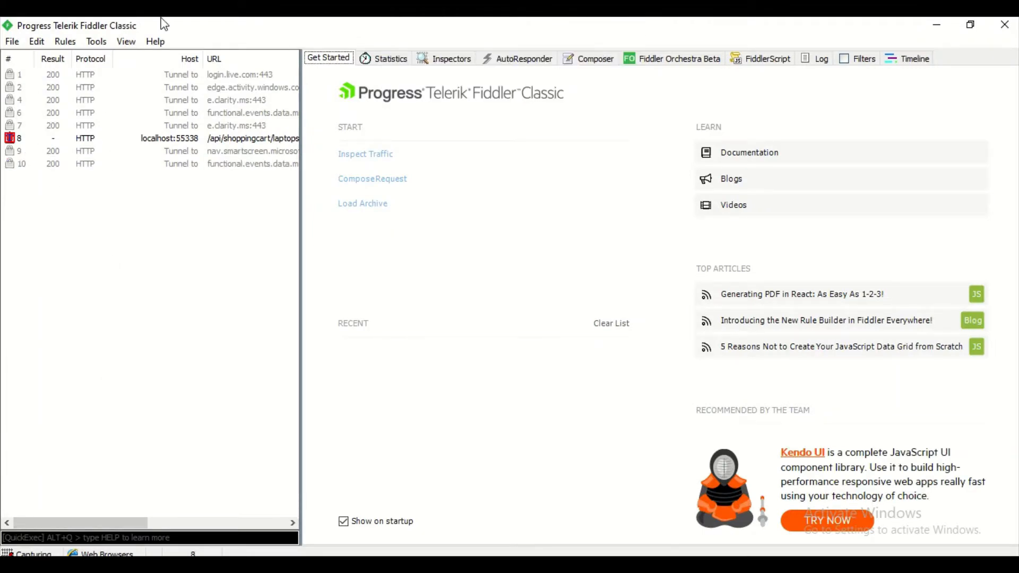
Step: Reload the laptops API page in the browser again and open its captured localhost:55338 session for inspection in Fiddler Classic
left_click(394, 52)
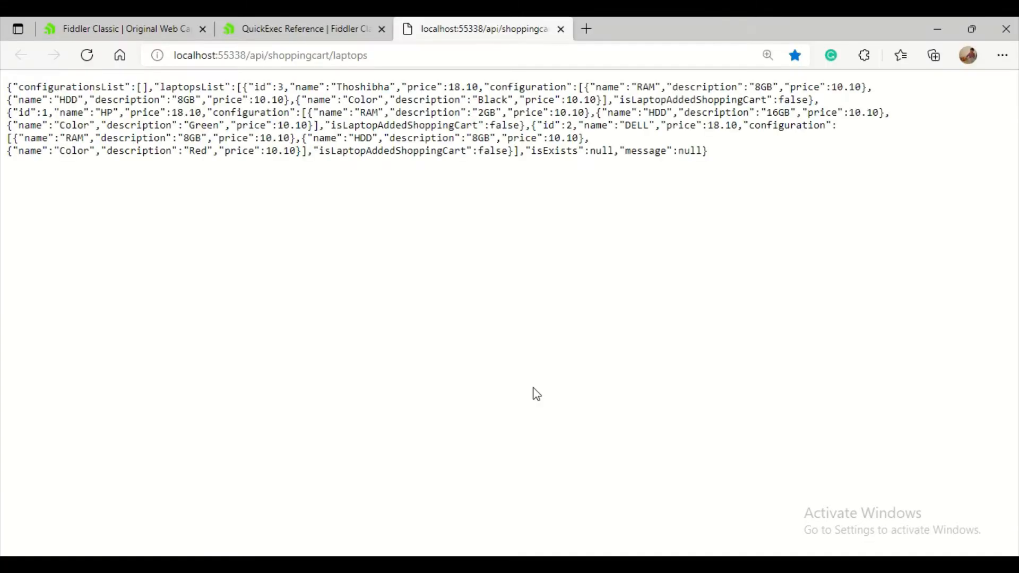
left_click(87, 57)
left_click(637, 563)
left_click(49, 89)
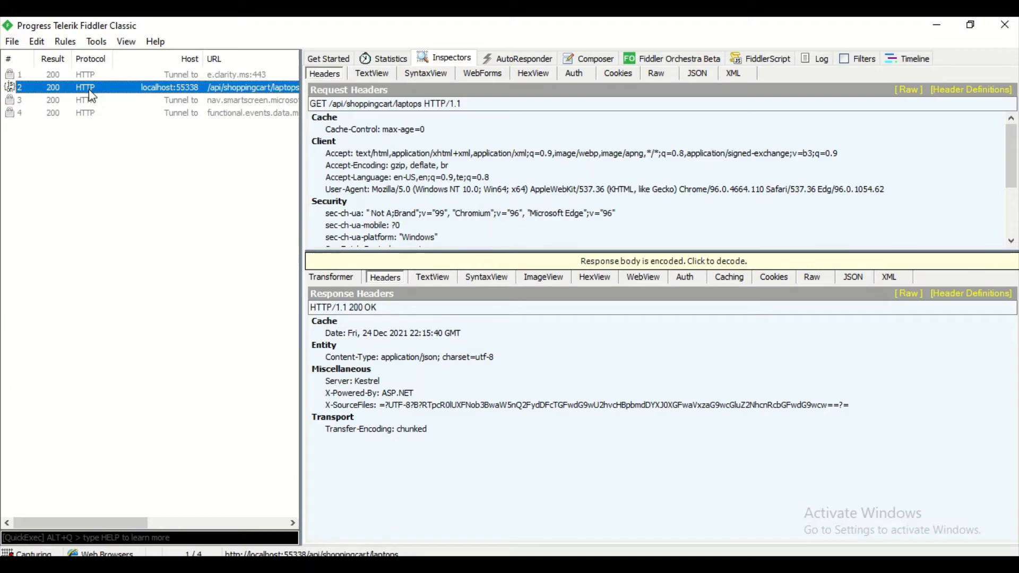
double_click(132, 94)
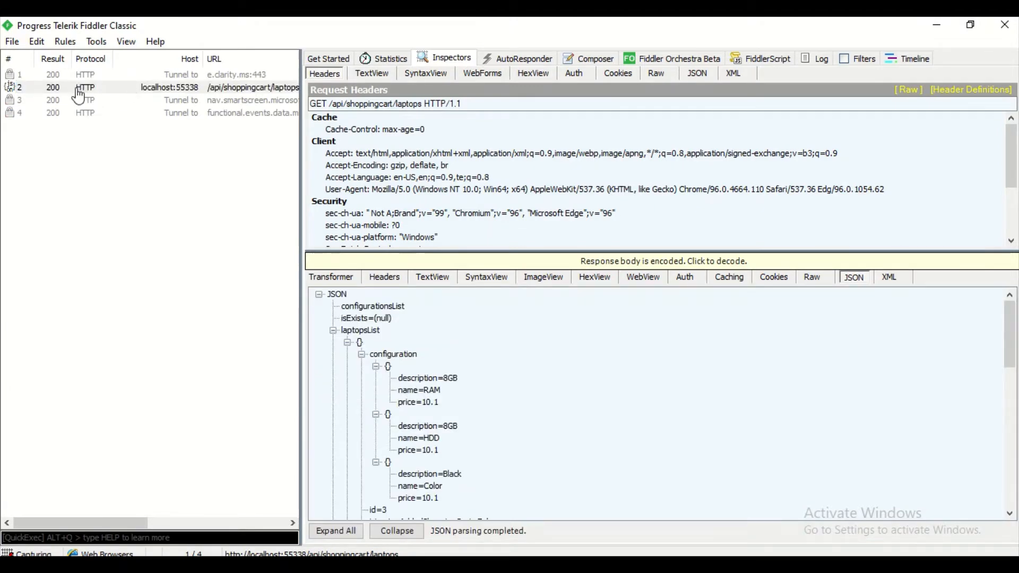
Step: Examine the laptops session's request line and headers, plus its TextView, SyntaxView and WebForms request views
left_click(99, 90)
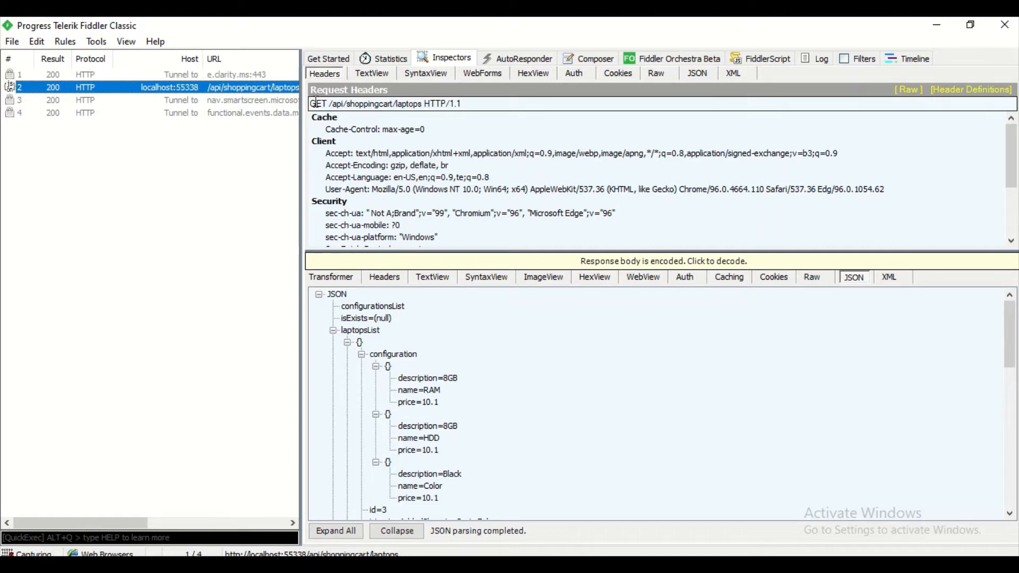
left_click_drag(329, 103, 483, 106)
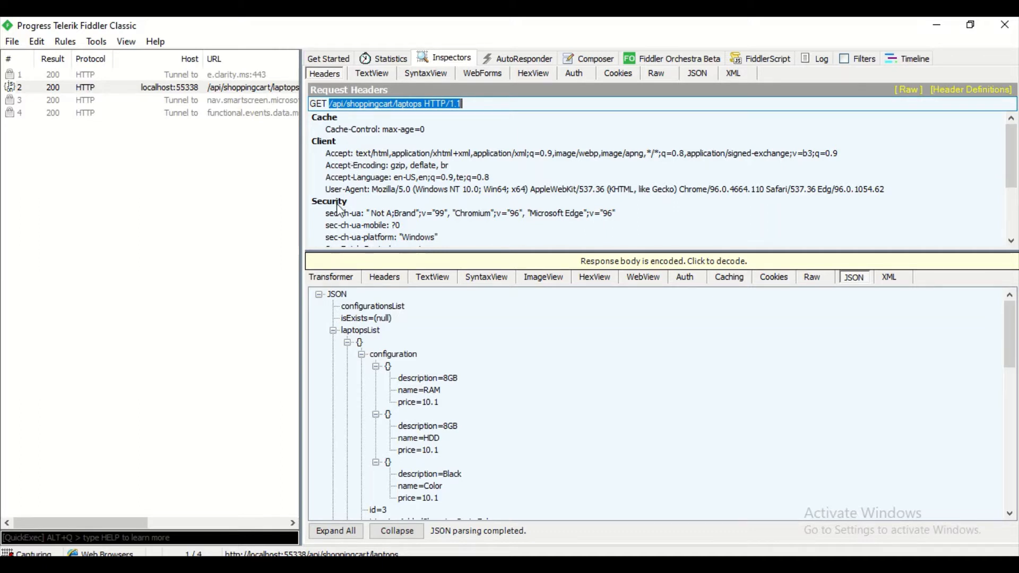
left_click(352, 178)
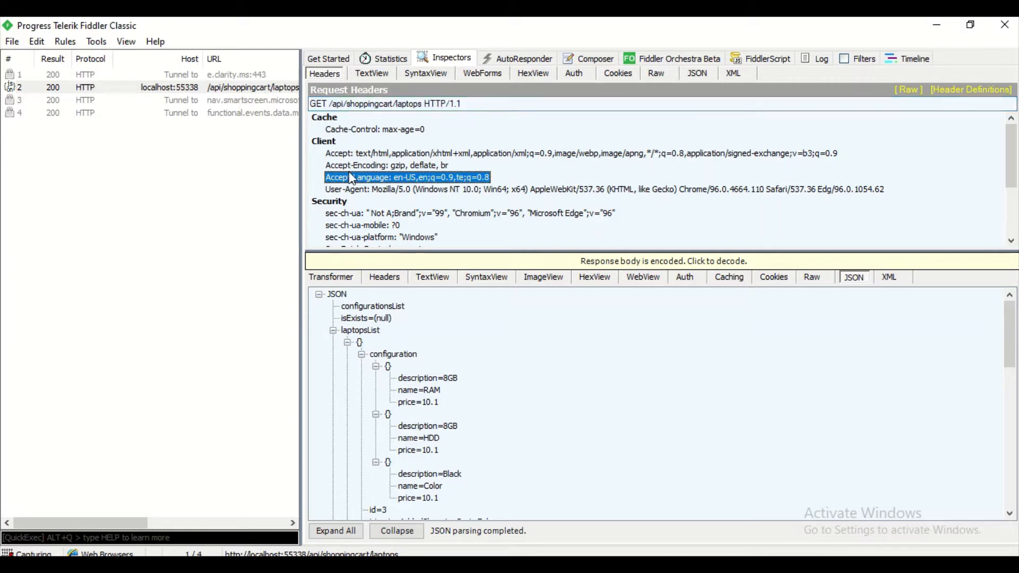
left_click(371, 73)
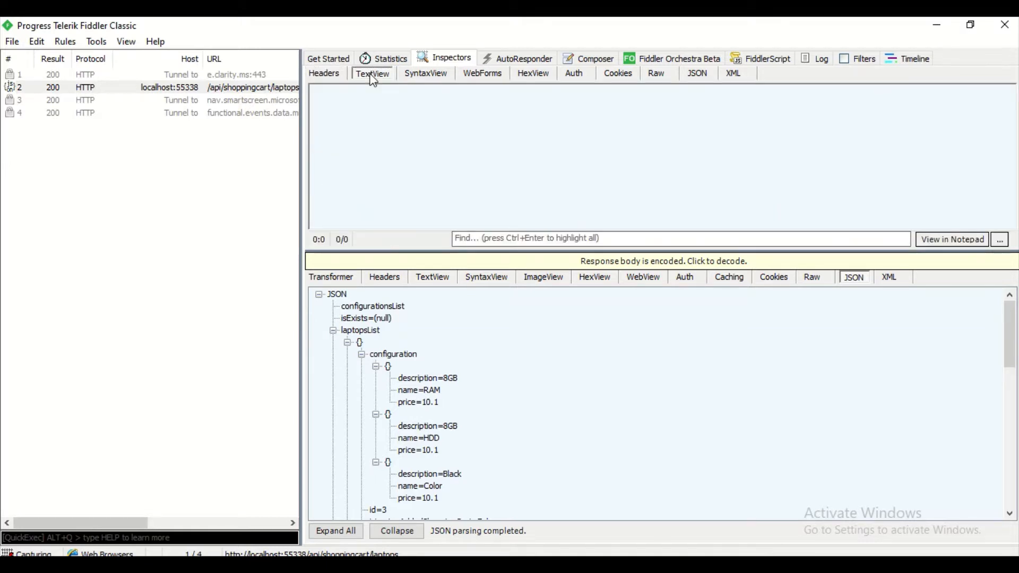
left_click(425, 75)
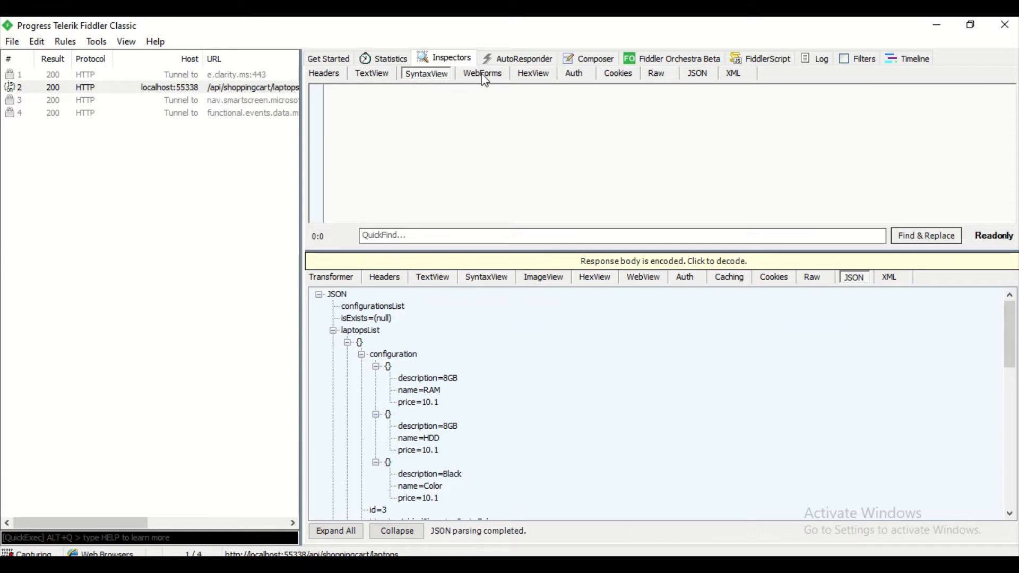
left_click(484, 75)
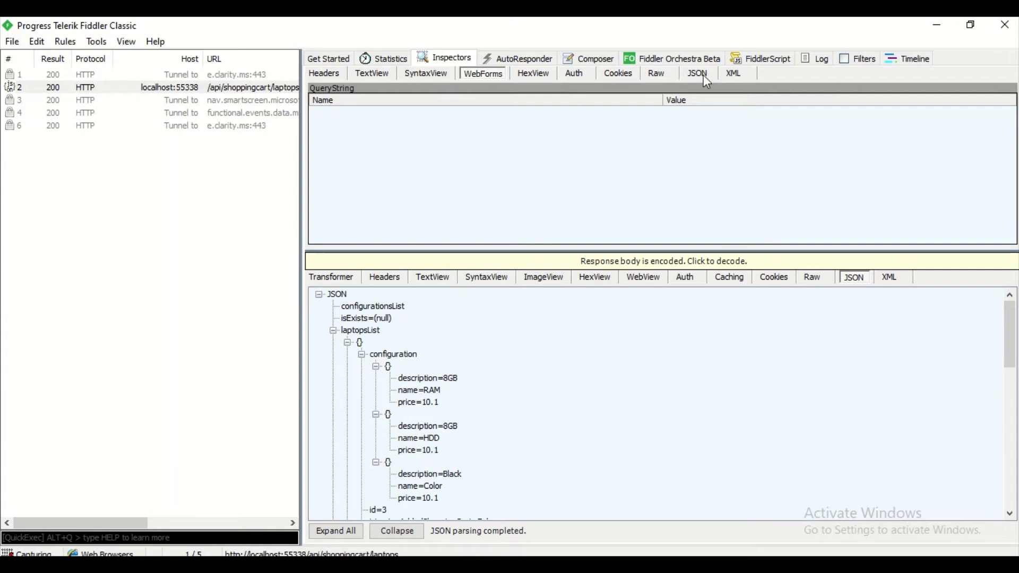
left_click(330, 74)
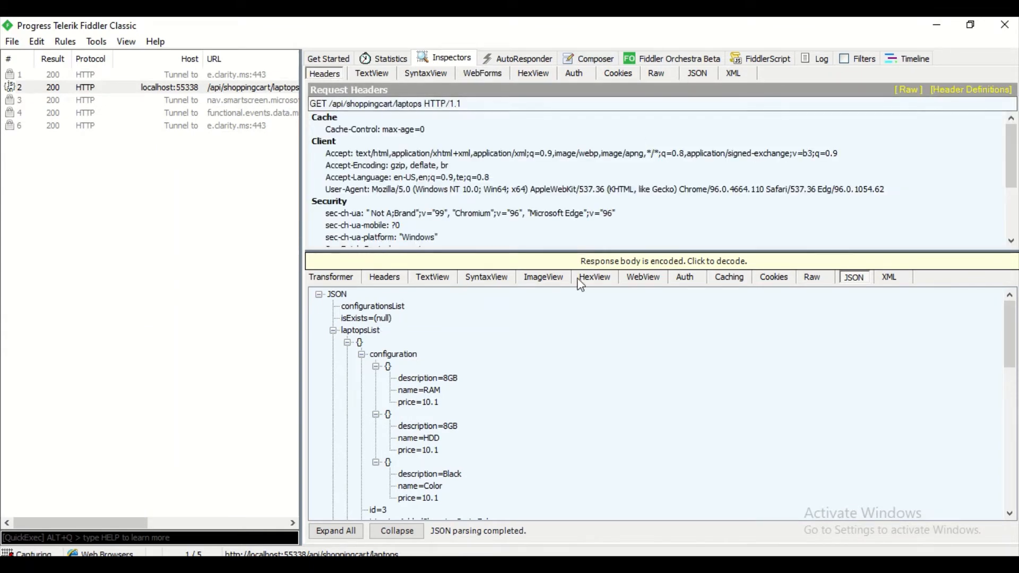
Step: Decode the laptops response body and look through its JSON tree down to the last laptop entry
left_click(618, 261)
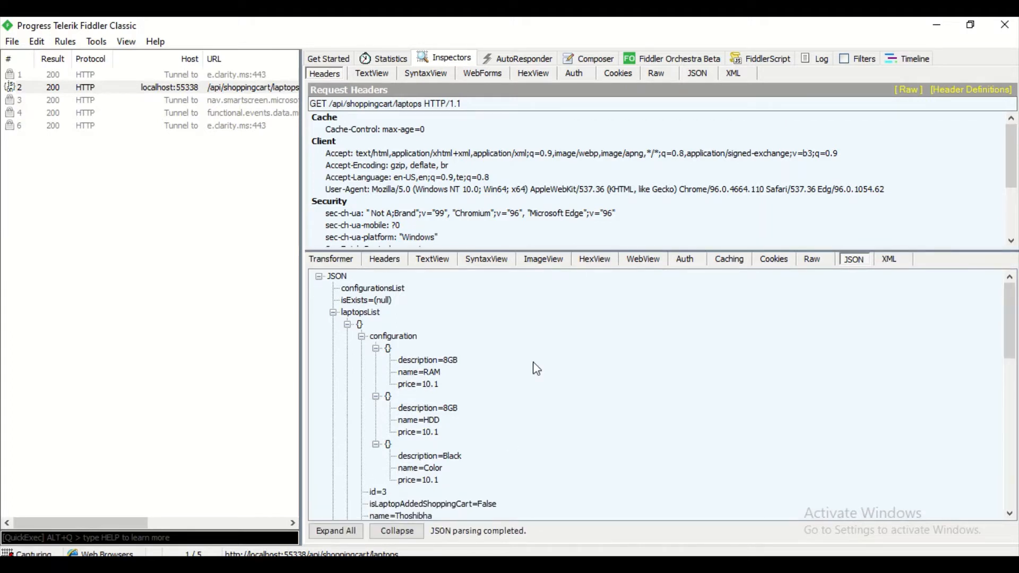
left_click(319, 276)
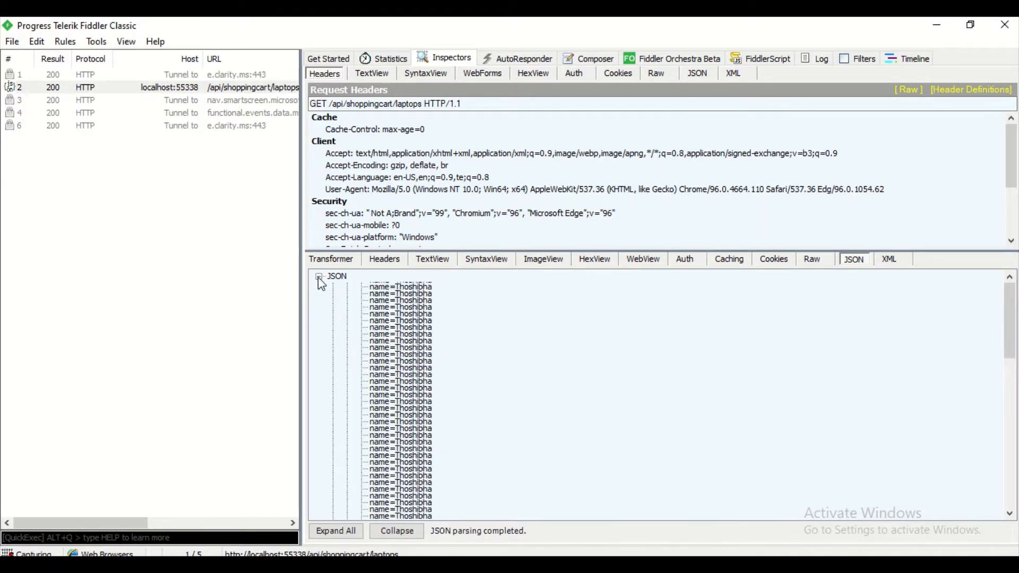
left_click(318, 277)
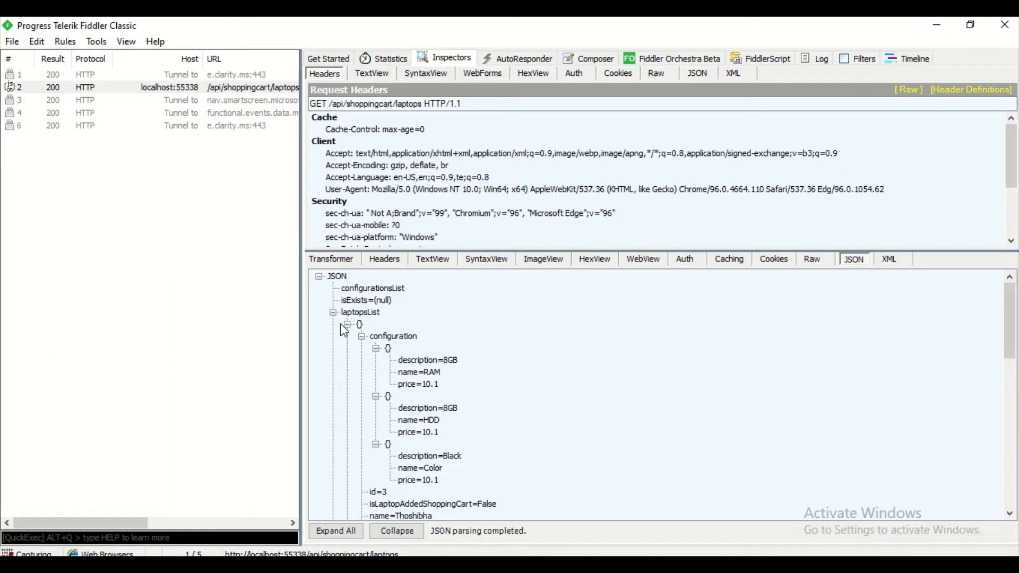
scroll(344, 330, "down", 7)
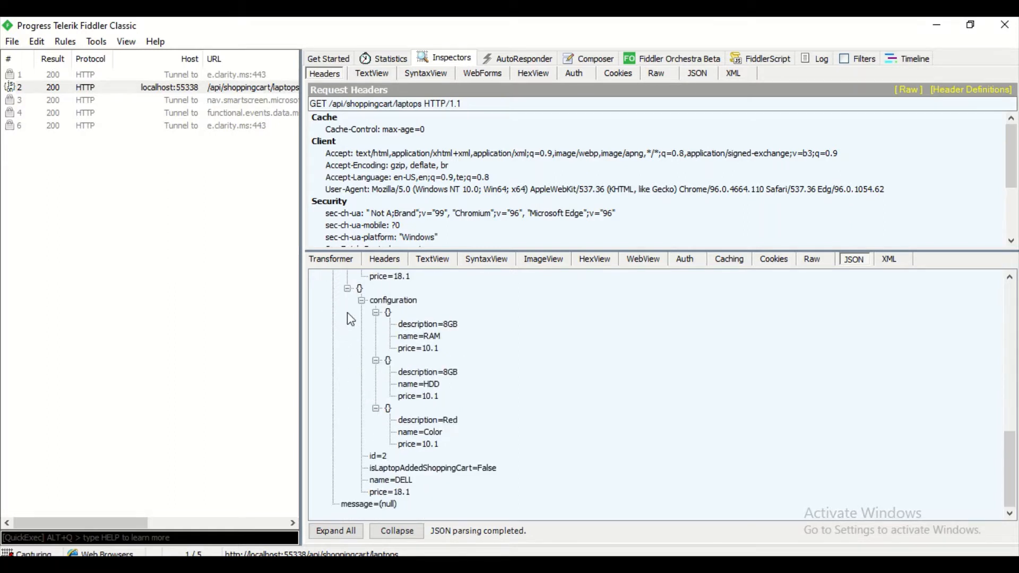
Step: Examine the laptops response's status line in its headers and its full body as plain text
left_click(380, 260)
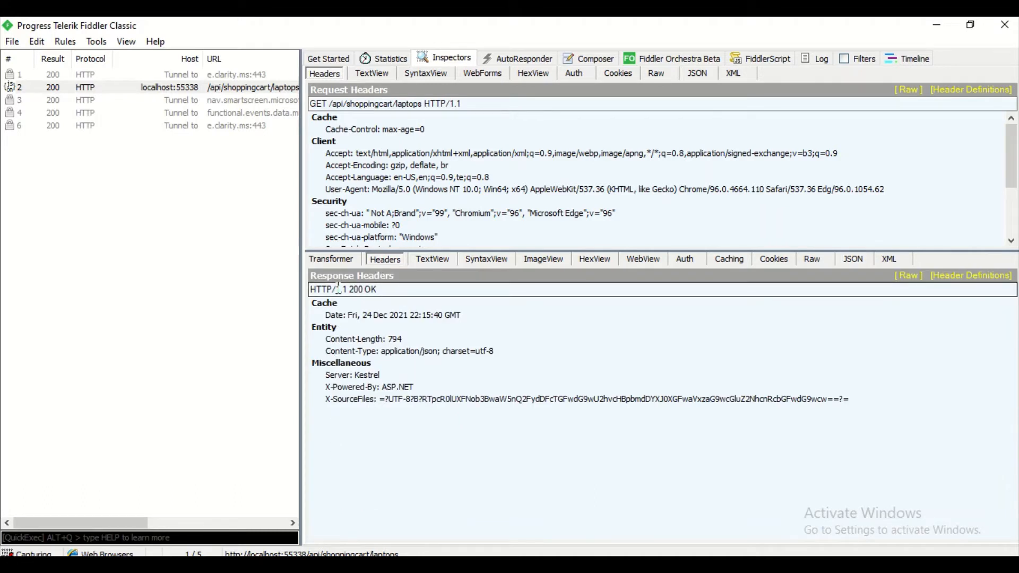
left_click_drag(348, 289, 397, 289)
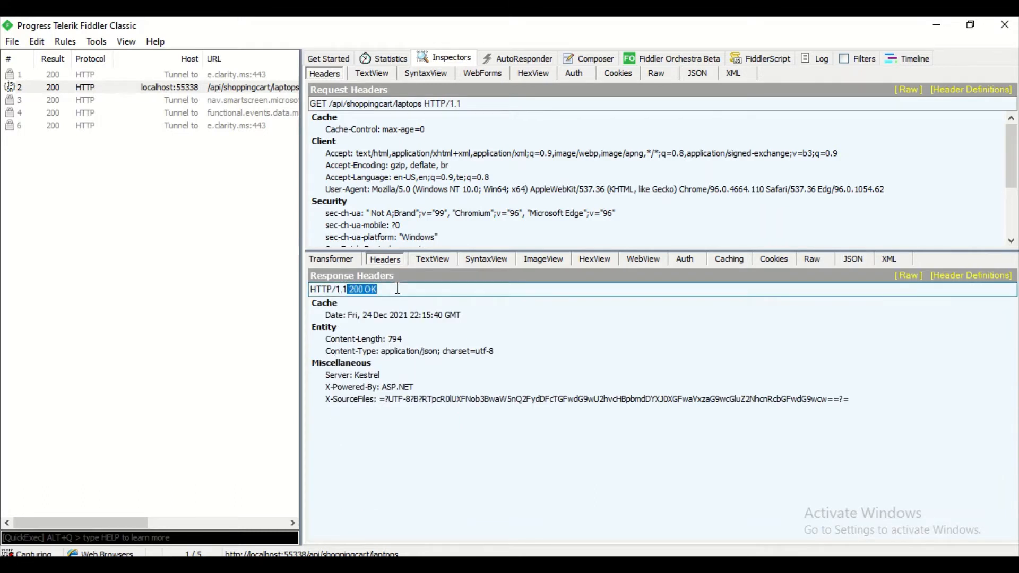
left_click(431, 262)
left_click_drag(418, 316, 314, 276)
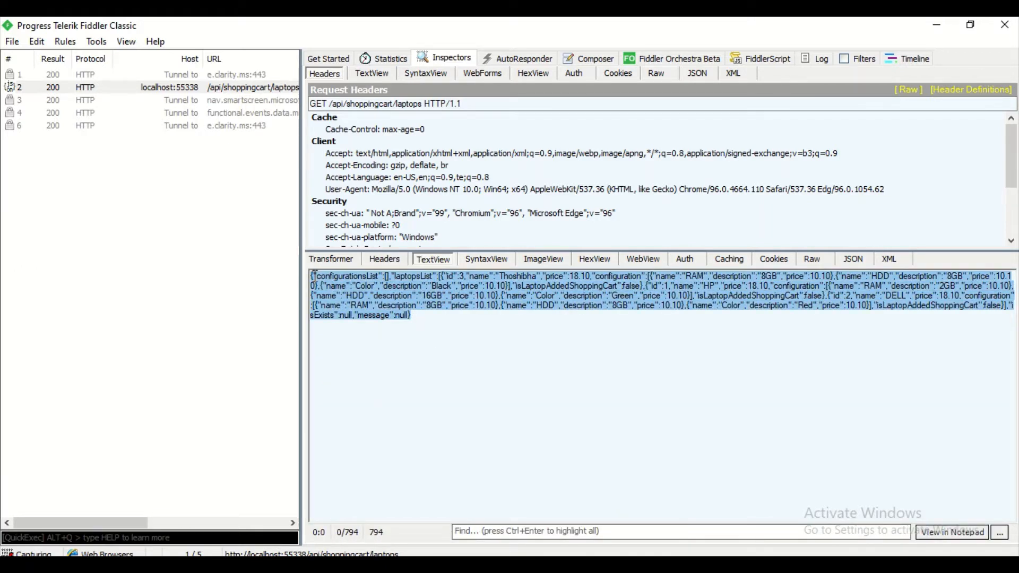
left_click(414, 295)
Step: Compare the laptops response in the Transformer, Headers, TextView, JSON and XML views
left_click(341, 264)
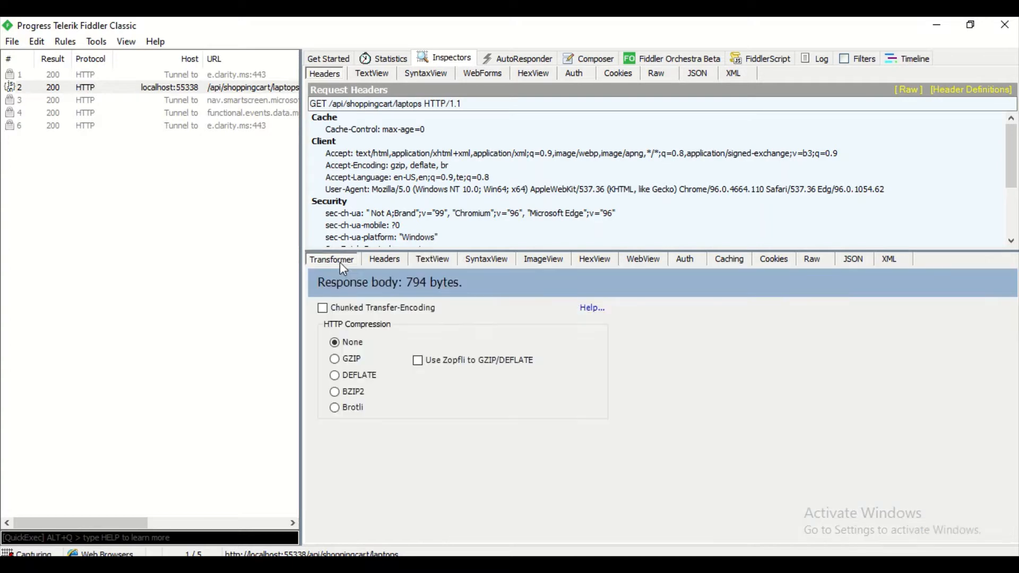
left_click(384, 261)
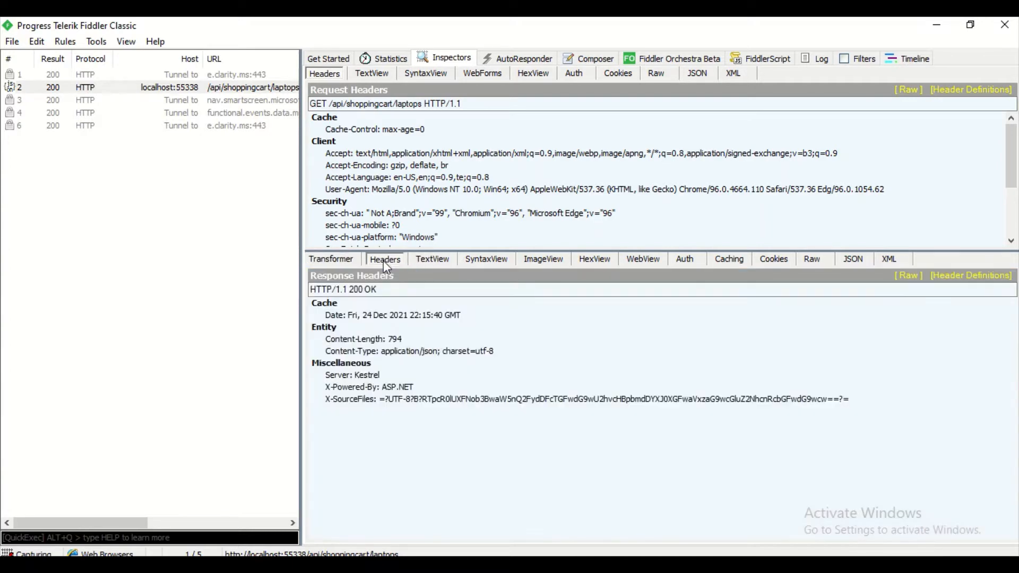
left_click(340, 259)
left_click(440, 263)
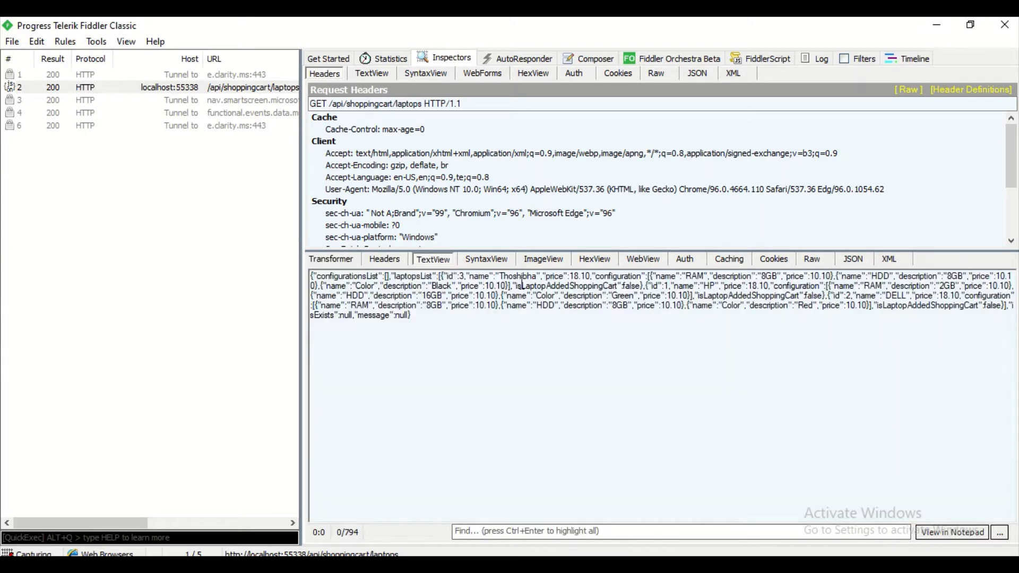
left_click(850, 260)
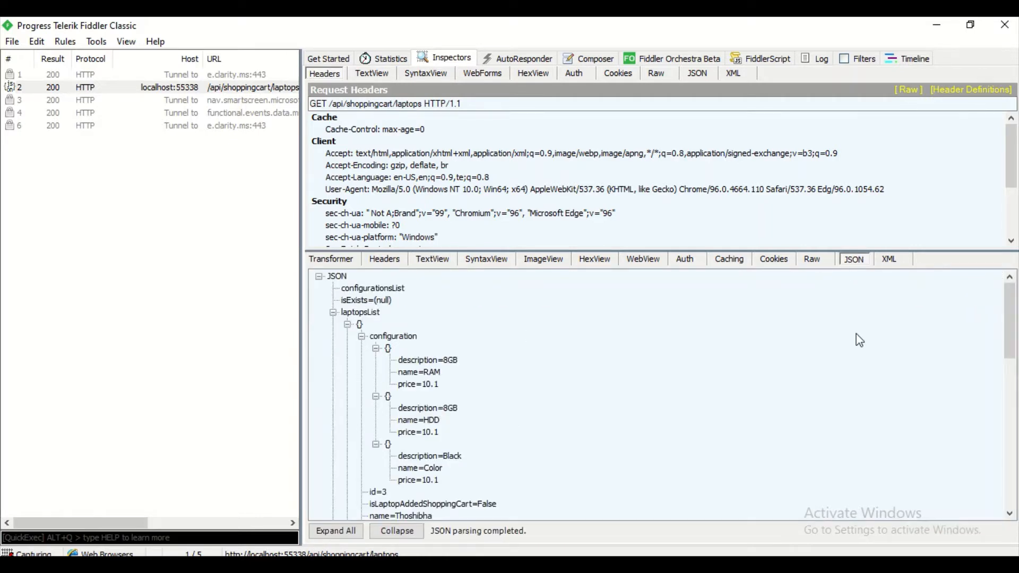
left_click(894, 260)
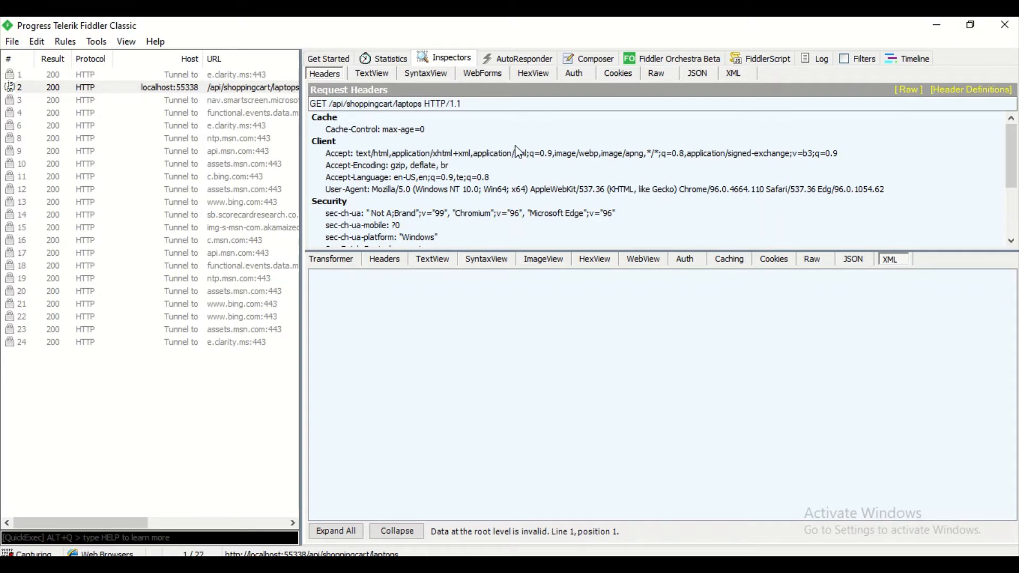
left_click(849, 262)
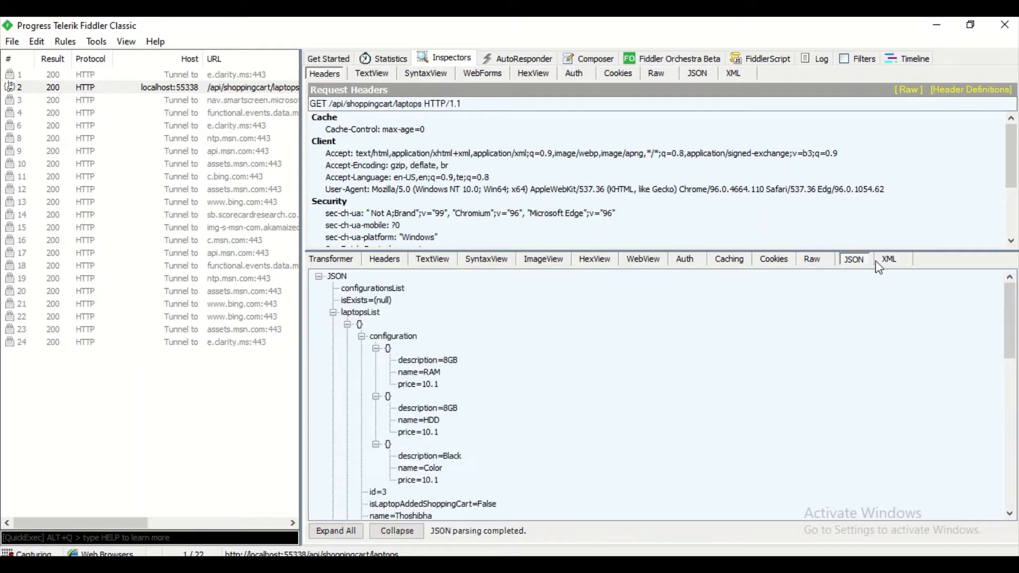
left_click(878, 261)
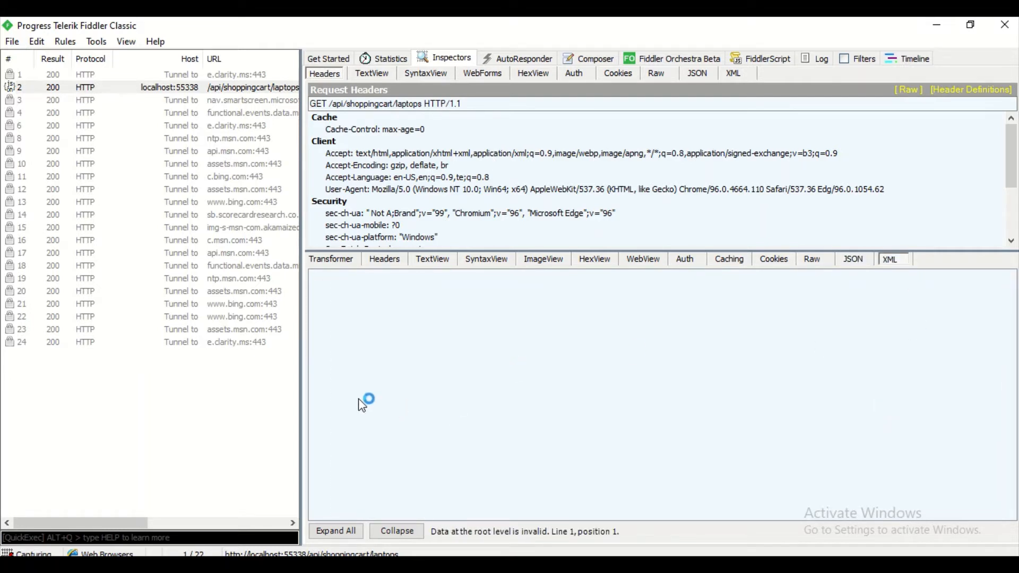
Step: Examine the laptops response in Raw view, including its headers and the start of the JSON body
left_click(812, 260)
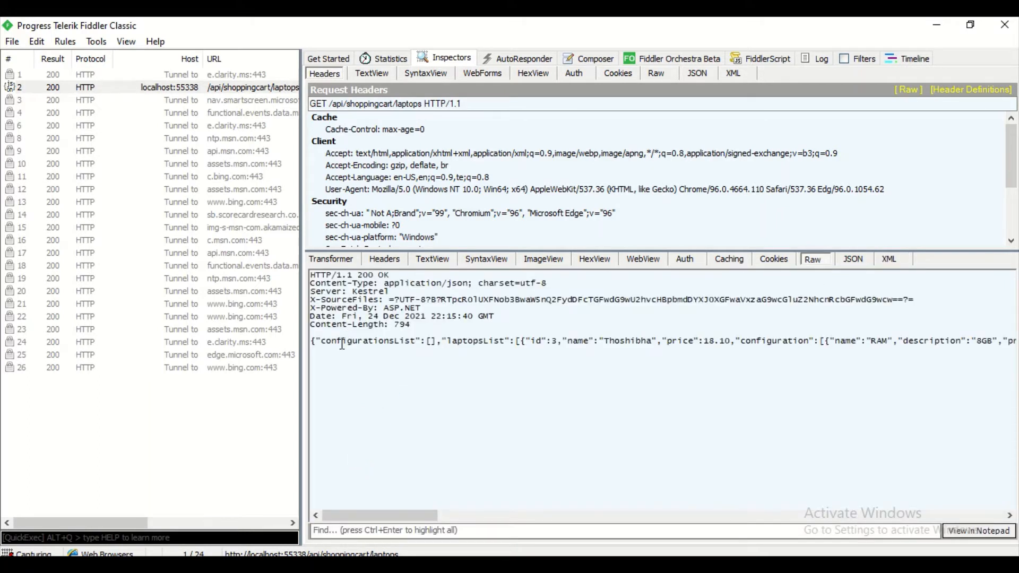
left_click_drag(343, 344, 637, 344)
left_click(492, 374)
left_click_drag(390, 514, 323, 533)
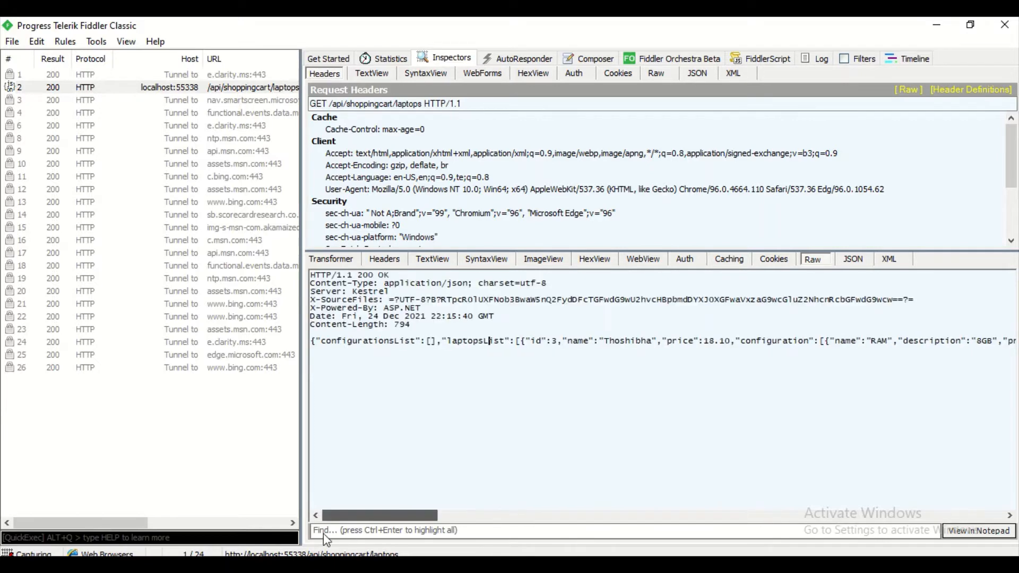
Step: Look through the laptops response in the Cookies, Caching, Auth, WebView, HexView and ImageView inspectors
left_click(772, 259)
left_click(724, 264)
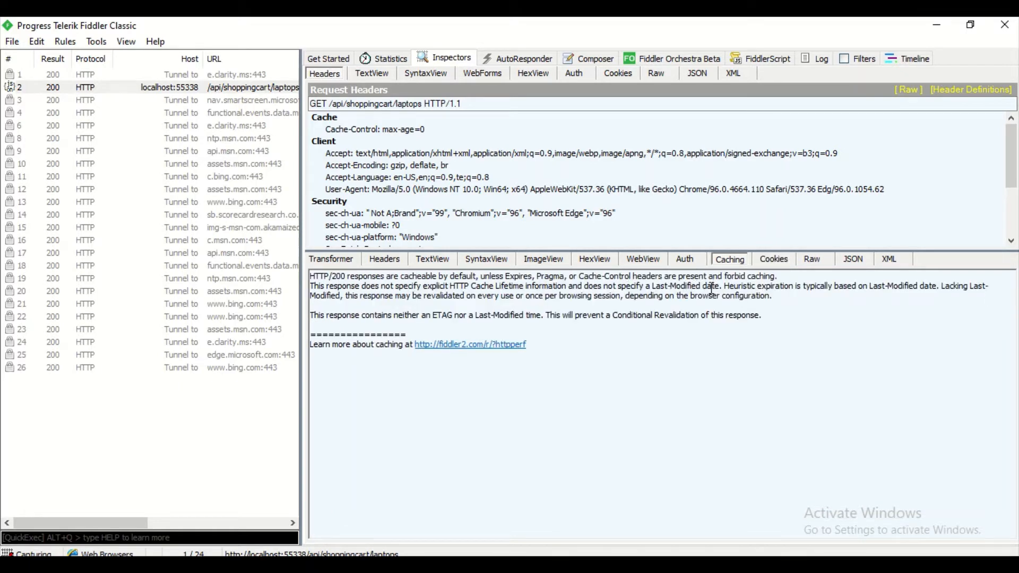
left_click(684, 257)
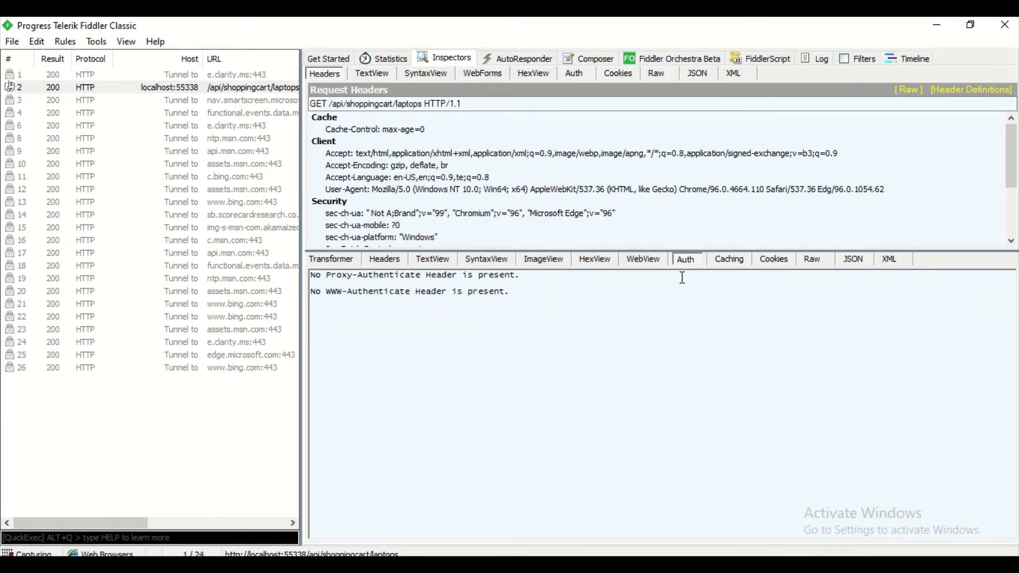
left_click(639, 262)
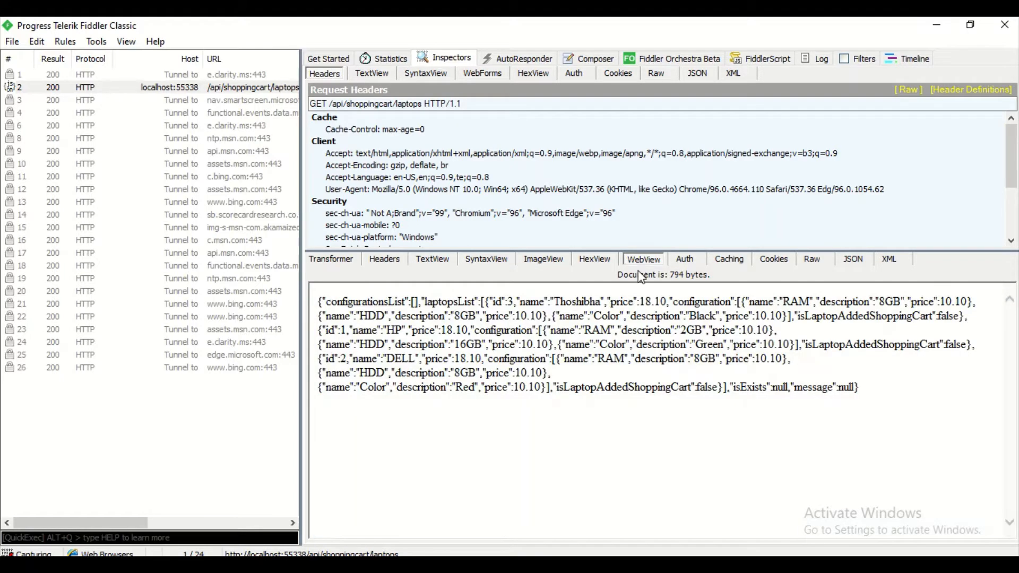
left_click(591, 268)
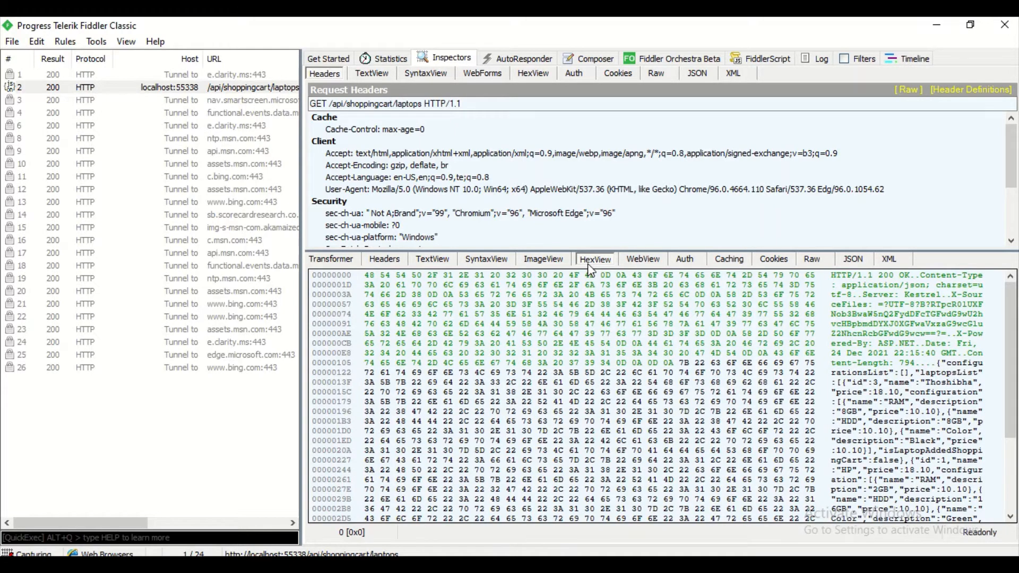
left_click(540, 259)
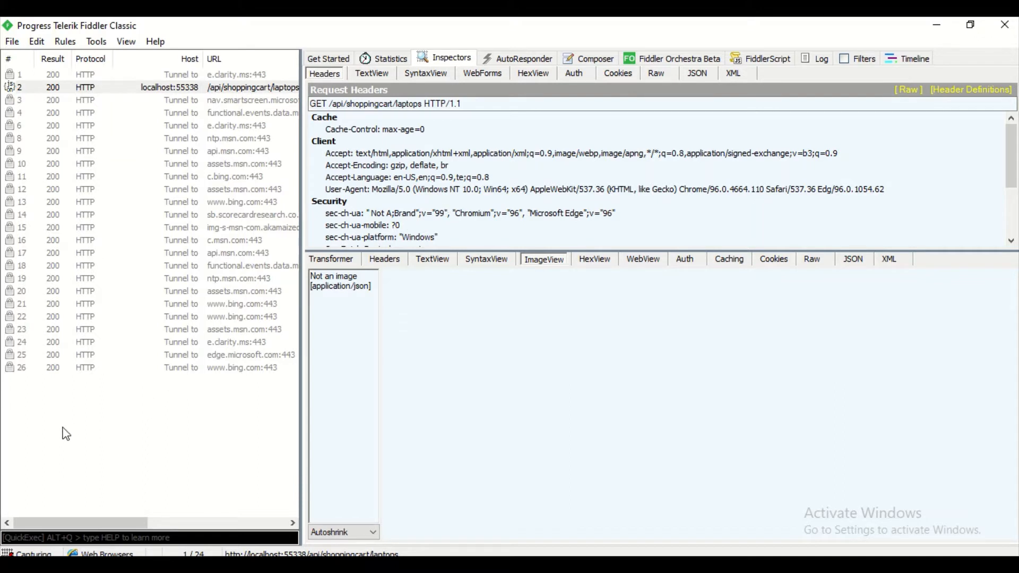
Step: Enable traffic filters showing only the host localhost:55338 and run the filterset on the captured sessions
left_click(22, 402)
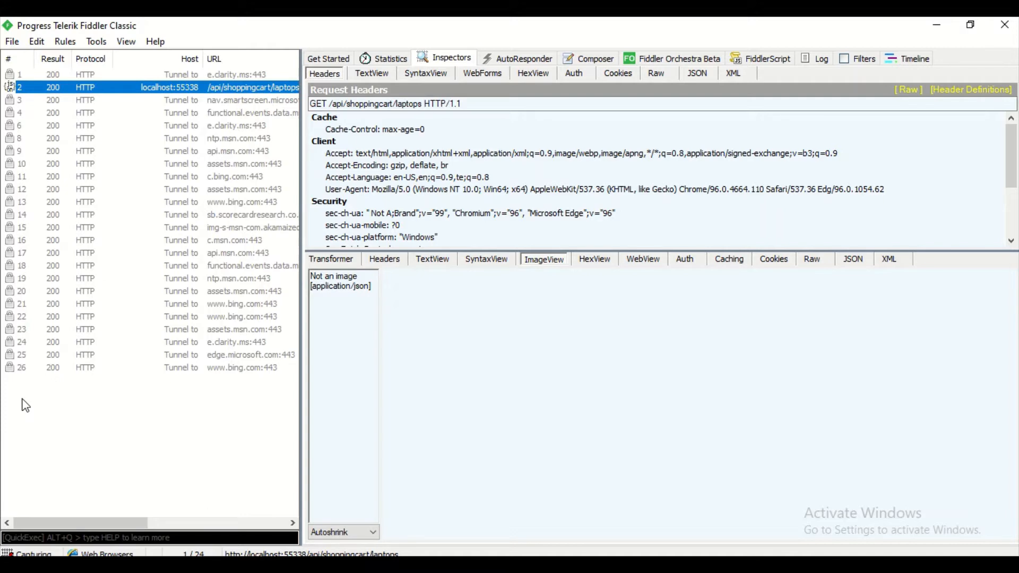
left_click_drag(26, 406, 78, 415)
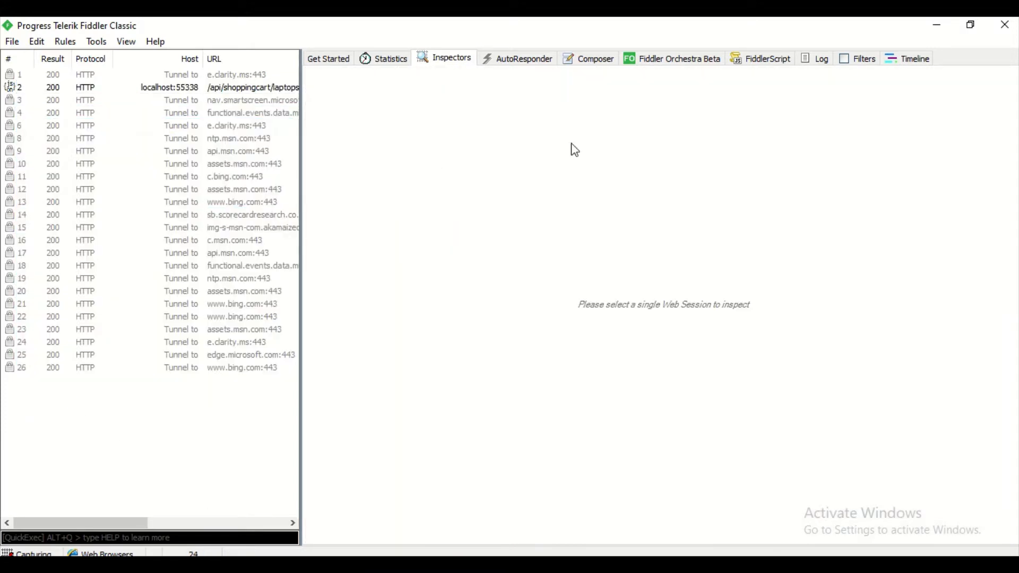
left_click(863, 60)
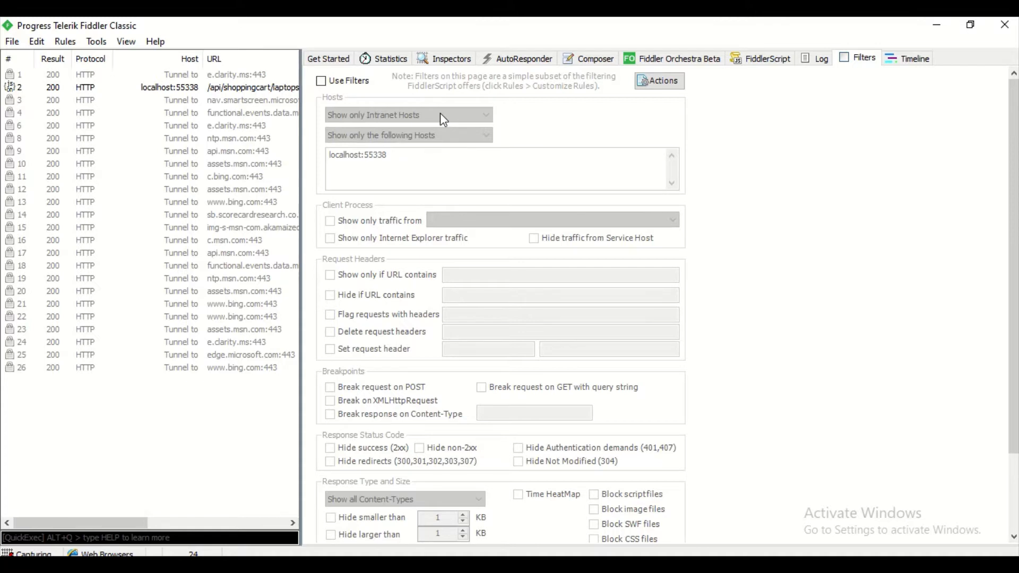
left_click(321, 81)
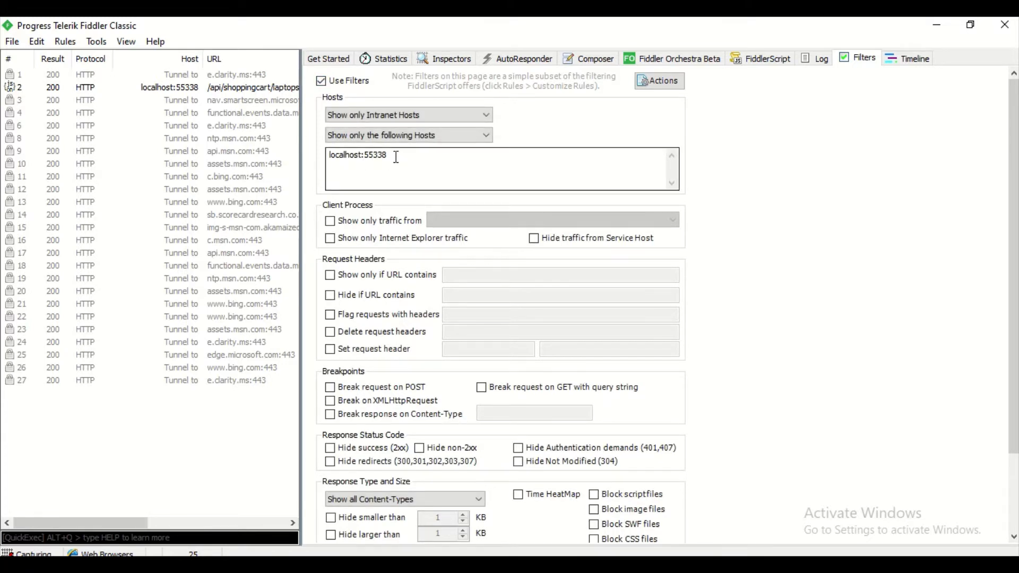
left_click_drag(396, 157, 323, 158)
left_click(366, 159)
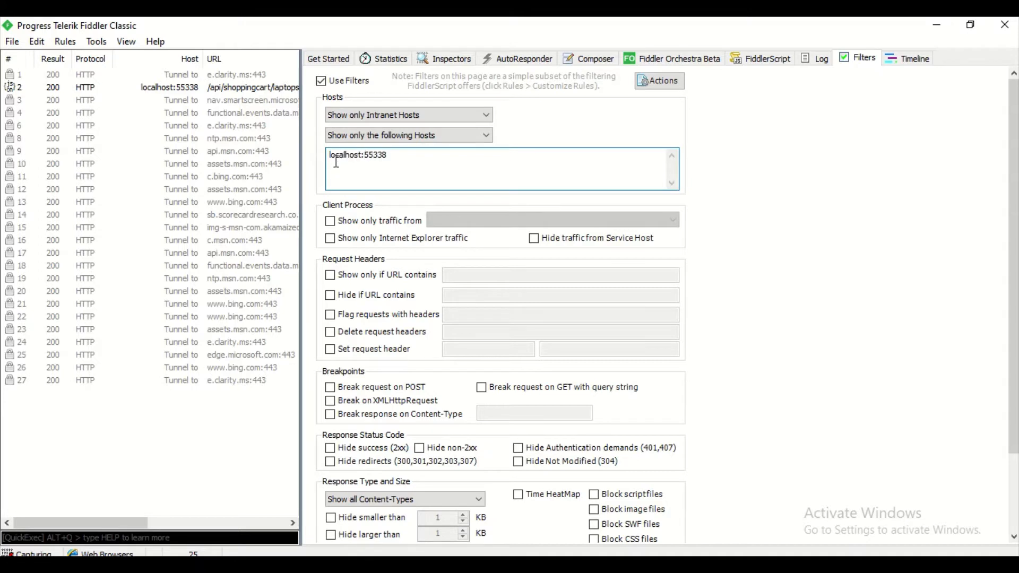
left_click_drag(398, 155, 319, 154)
left_click(351, 158)
left_click(646, 84)
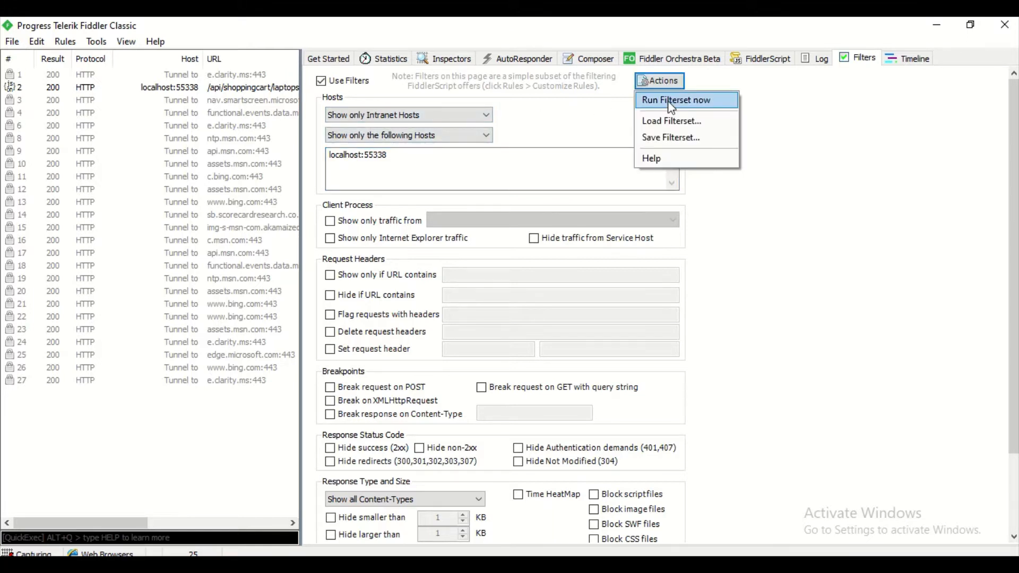
left_click(672, 101)
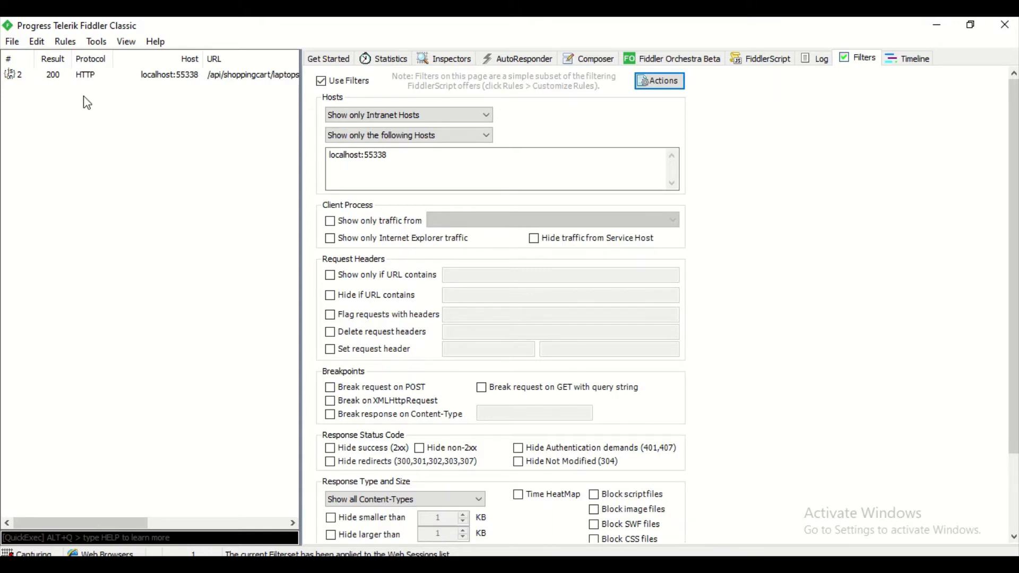
Step: Reload the laptops API page in Edge and check the captured localhost sessions in Fiddler
key("alt+Tab")
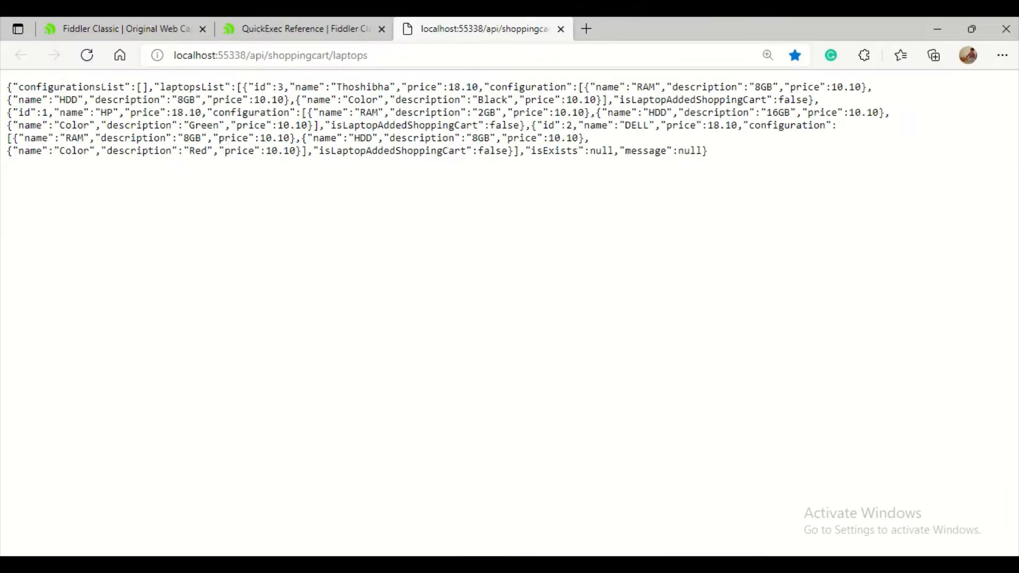
left_click(92, 60)
left_click(607, 564)
left_click_drag(75, 131, 108, 78)
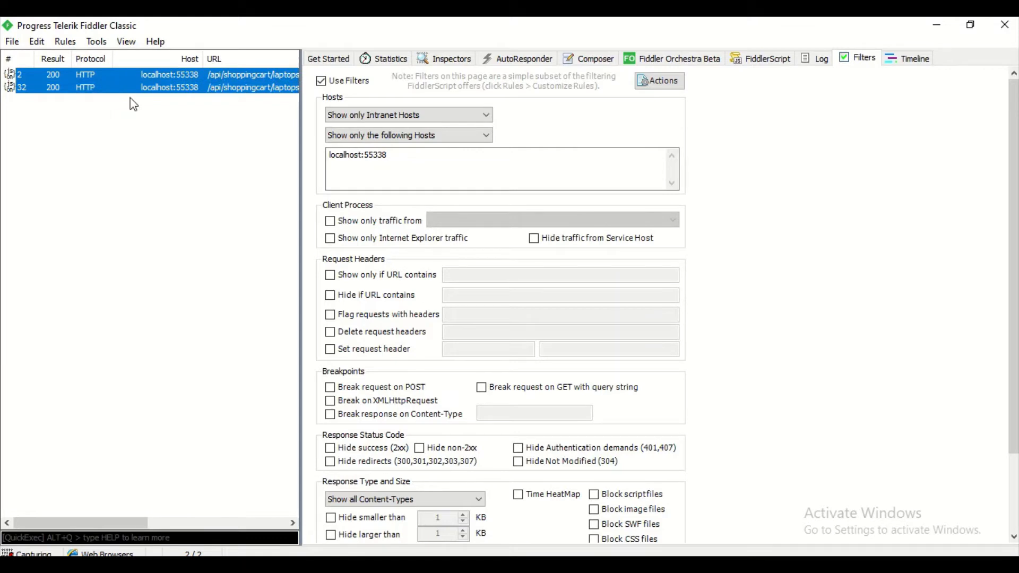
Step: Load google.com in a new Edge tab and check Fiddler's filtered session list for its traffic
left_click(458, 564)
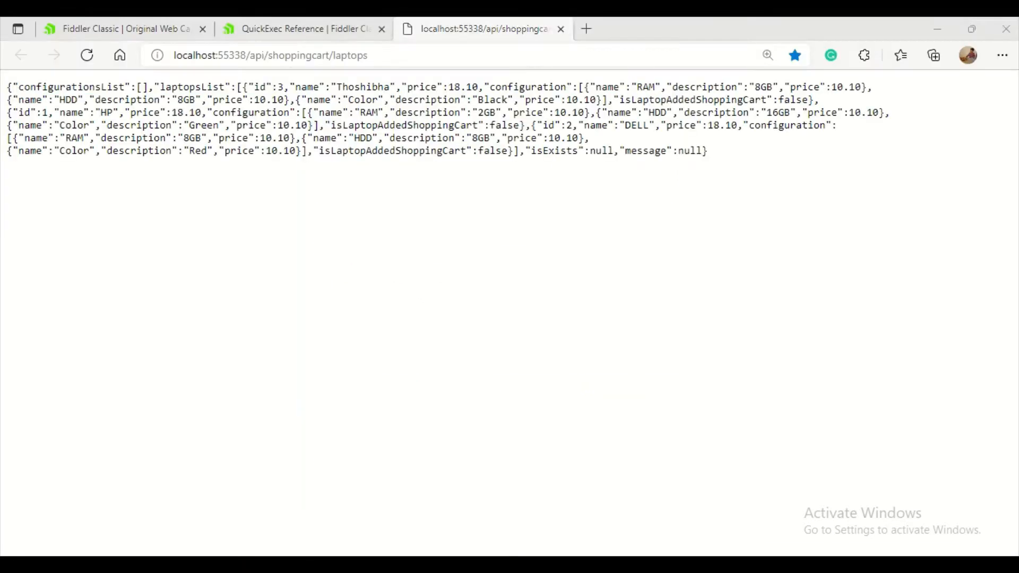
left_click(586, 29)
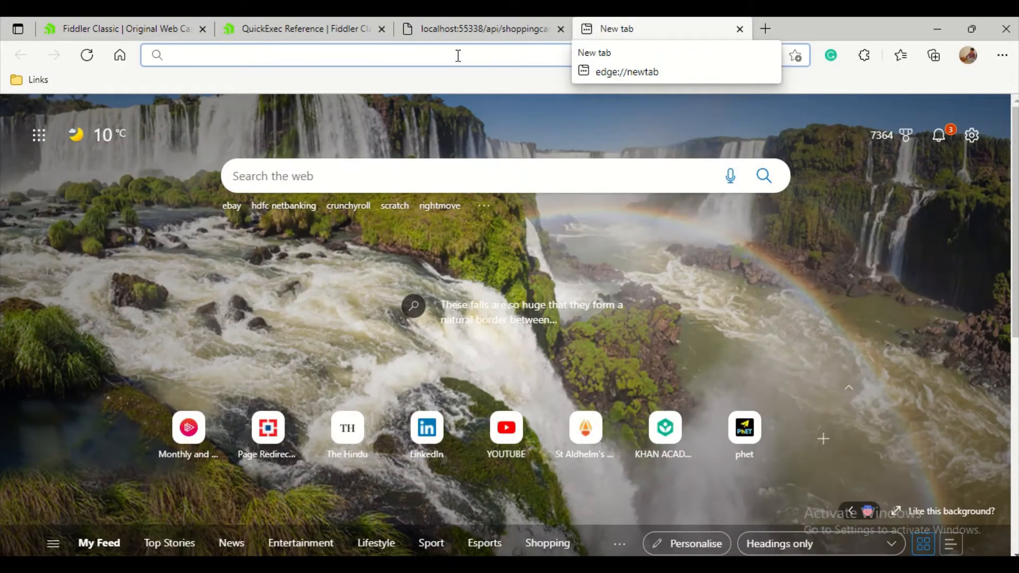
type("google.com")
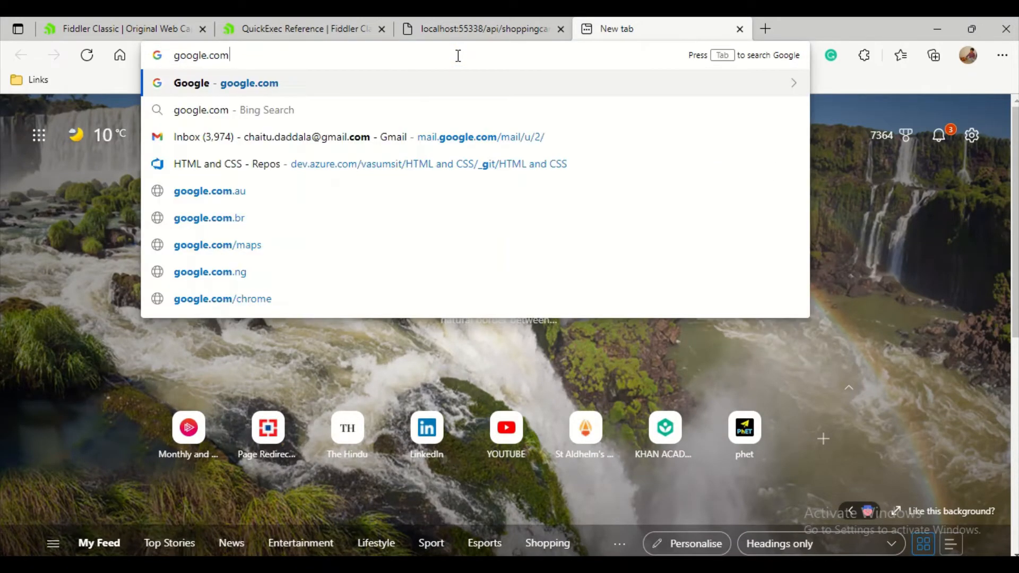
key("Return")
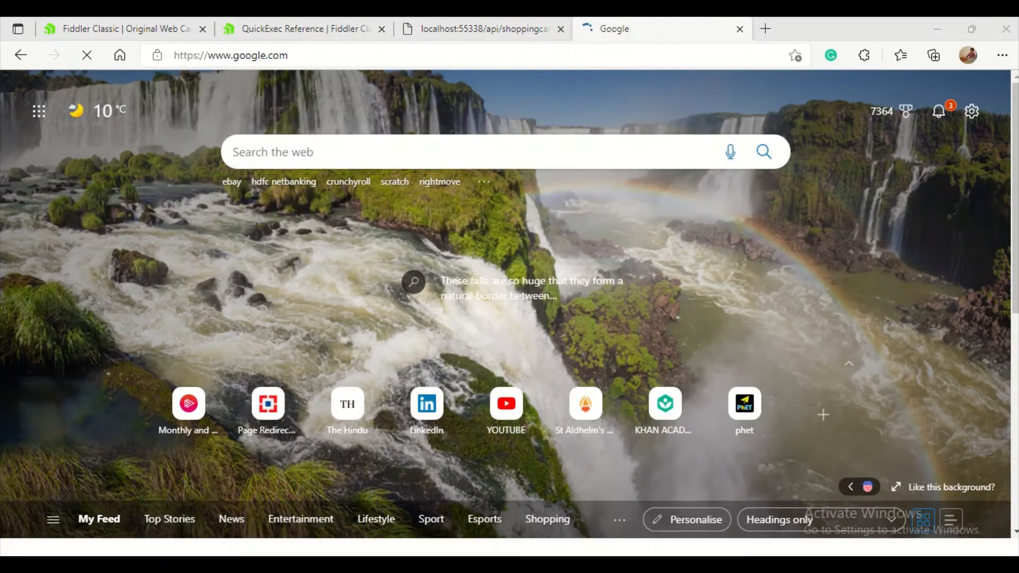
left_click(494, 565)
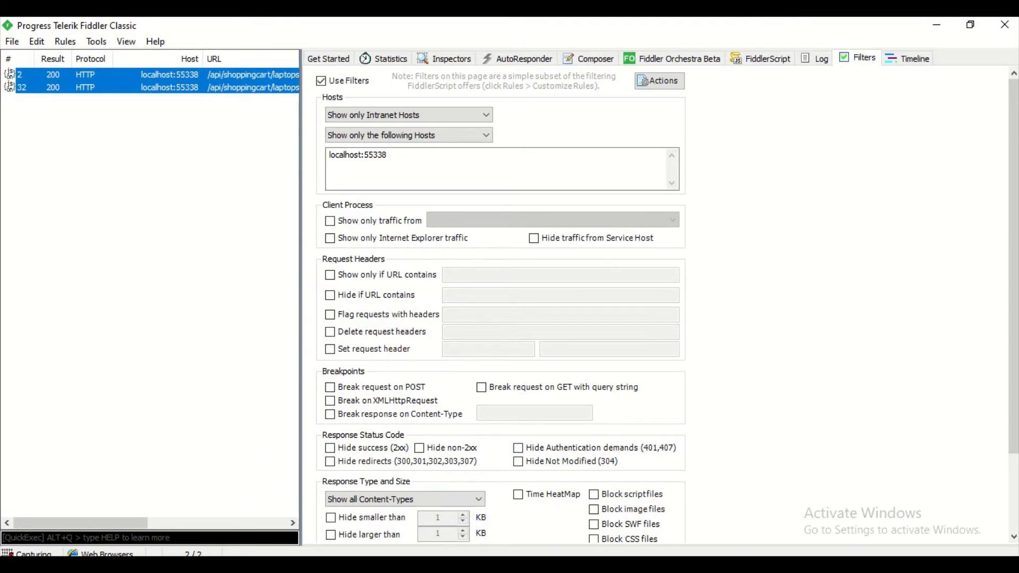
Step: Bring the laptops API page back up in its Edge tab, return to Fiddler and clear the session selection
left_click(470, 565)
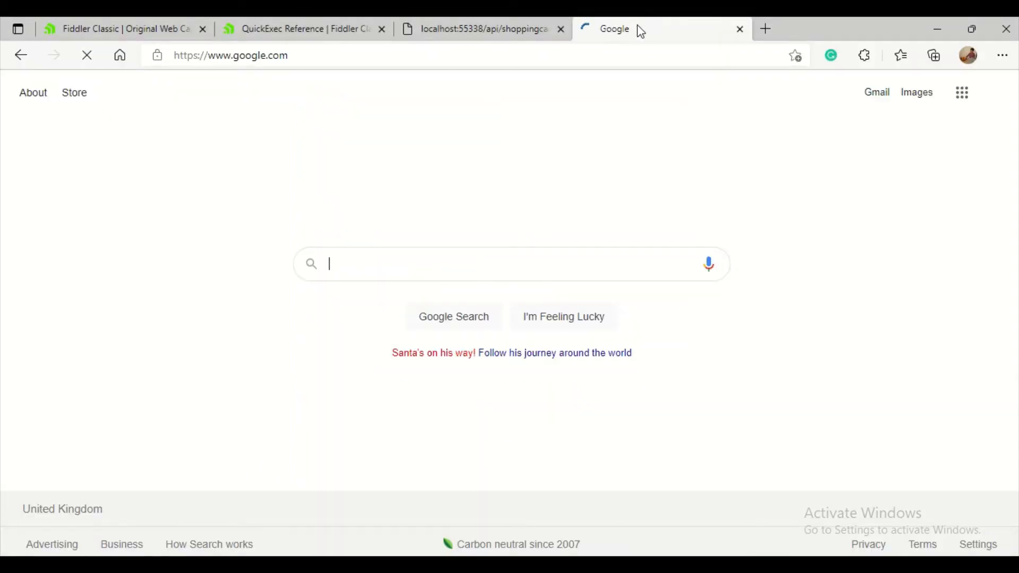
left_click(480, 29)
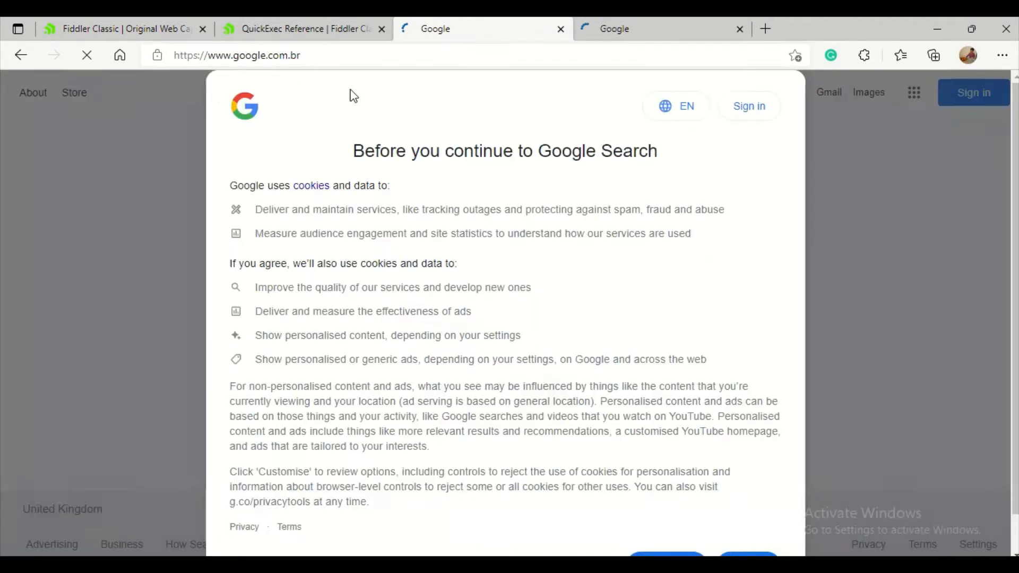
left_click(21, 55)
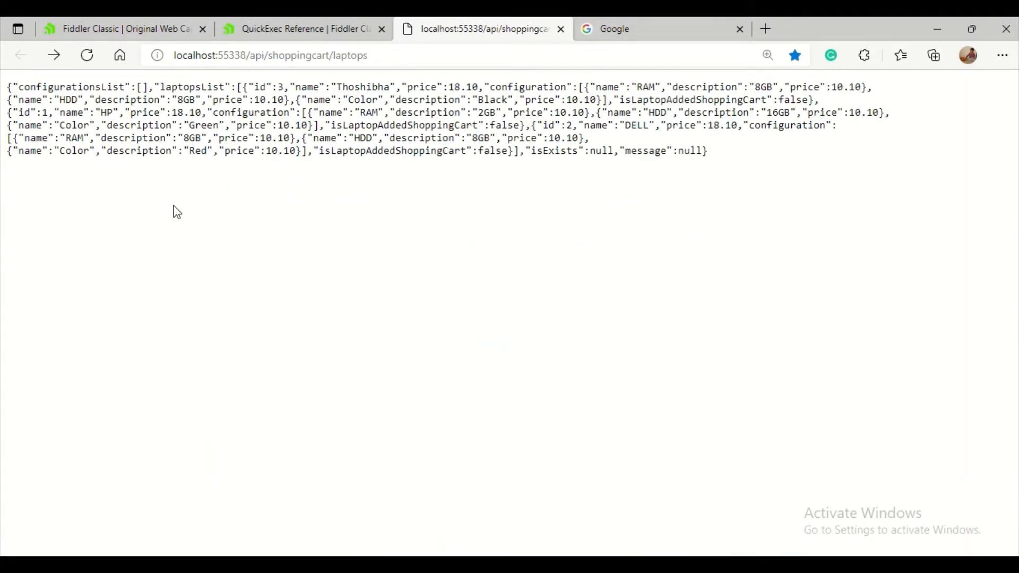
left_click(673, 564)
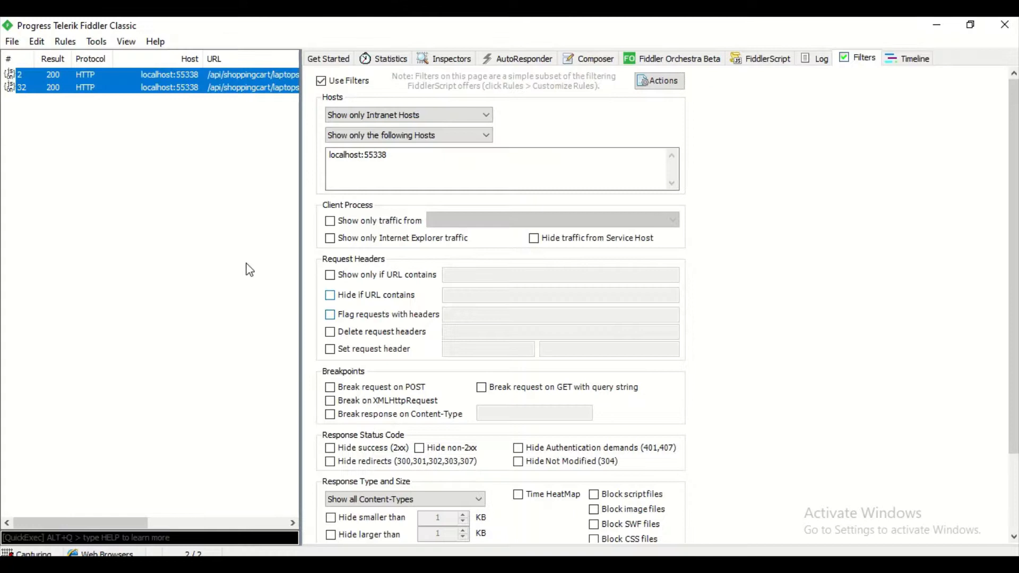
left_click(91, 143)
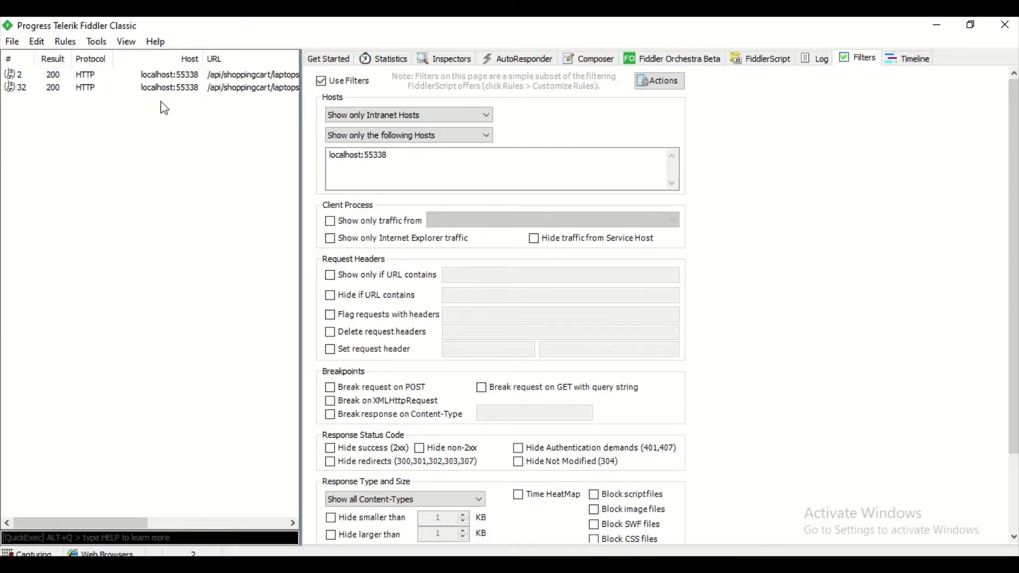
Step: Inspect the most recent laptops session's request and response, and view the AutoResponder rules
left_click(170, 89)
double_click(170, 88)
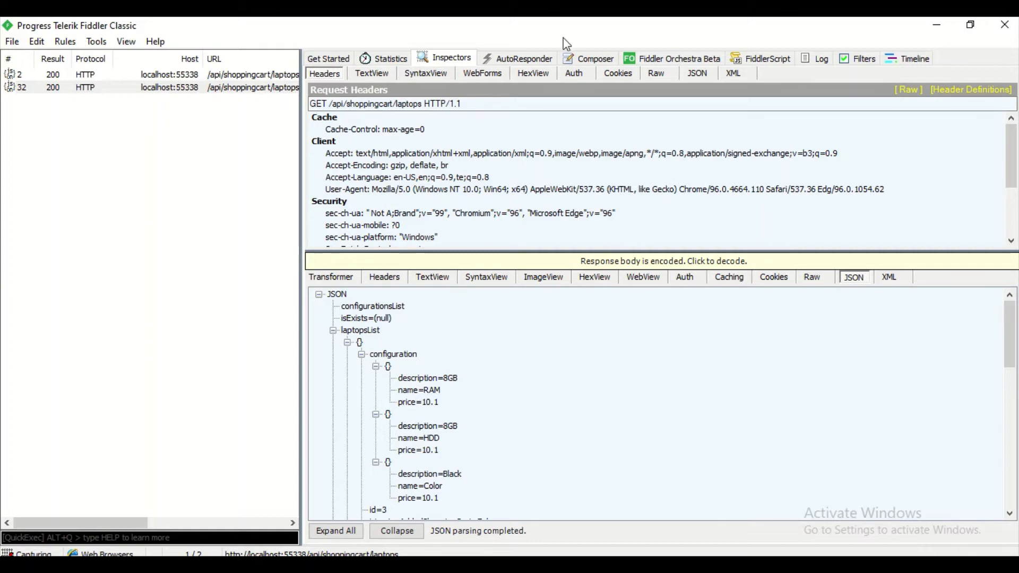
left_click(514, 59)
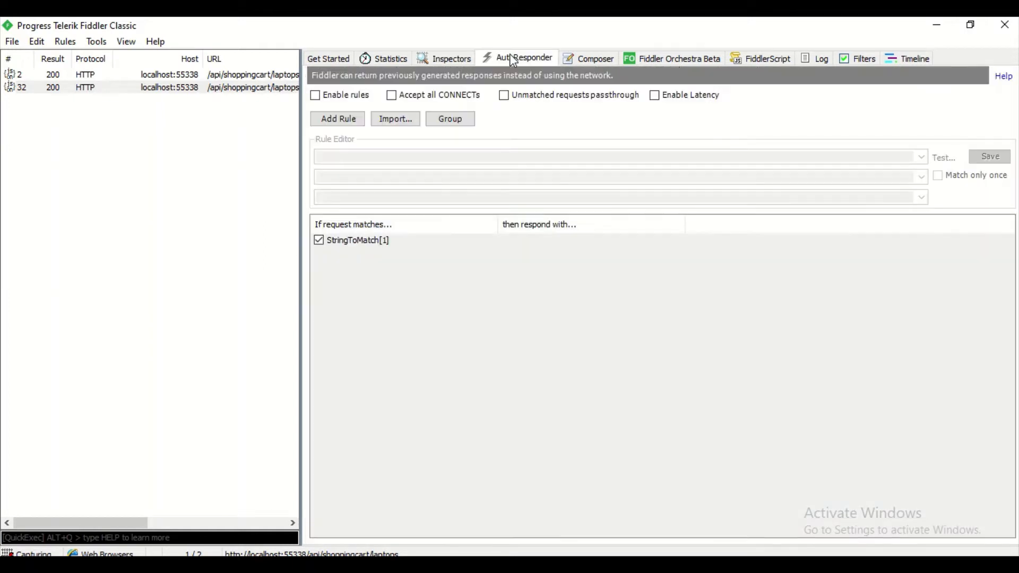
Step: Set the request method to GET in the Composer
left_click(588, 60)
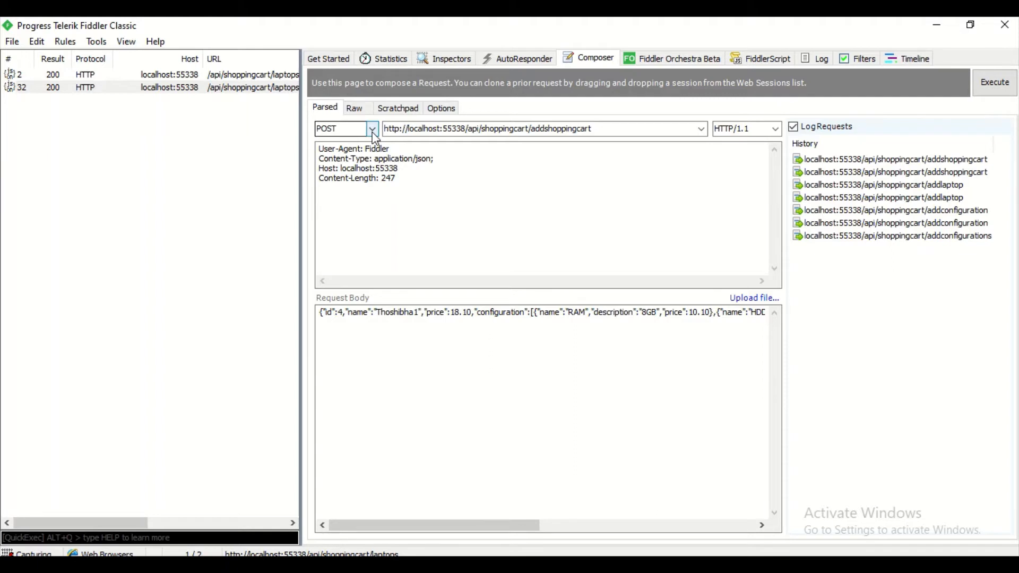
left_click(372, 131)
left_click(593, 59)
left_click(373, 129)
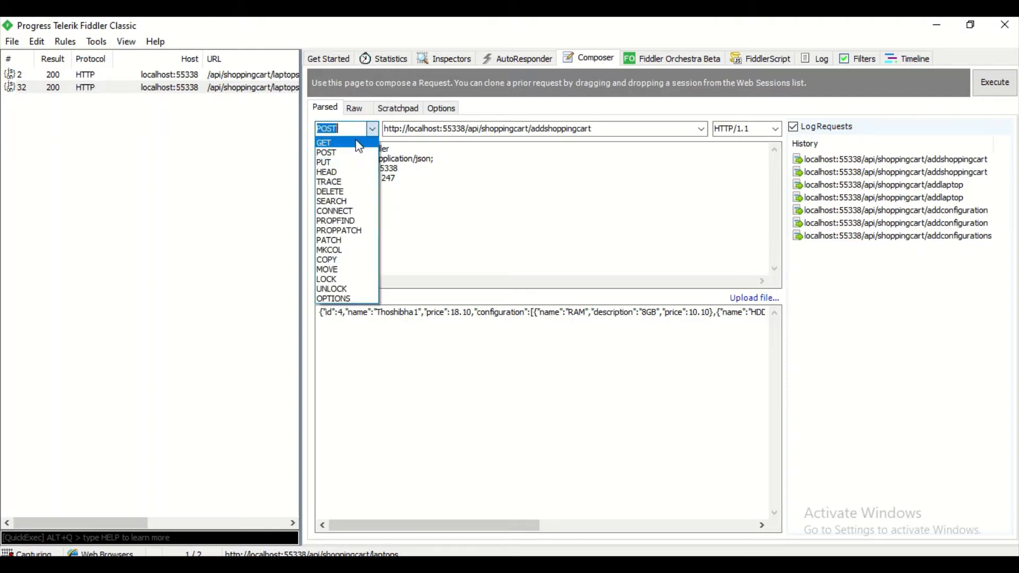
left_click(346, 142)
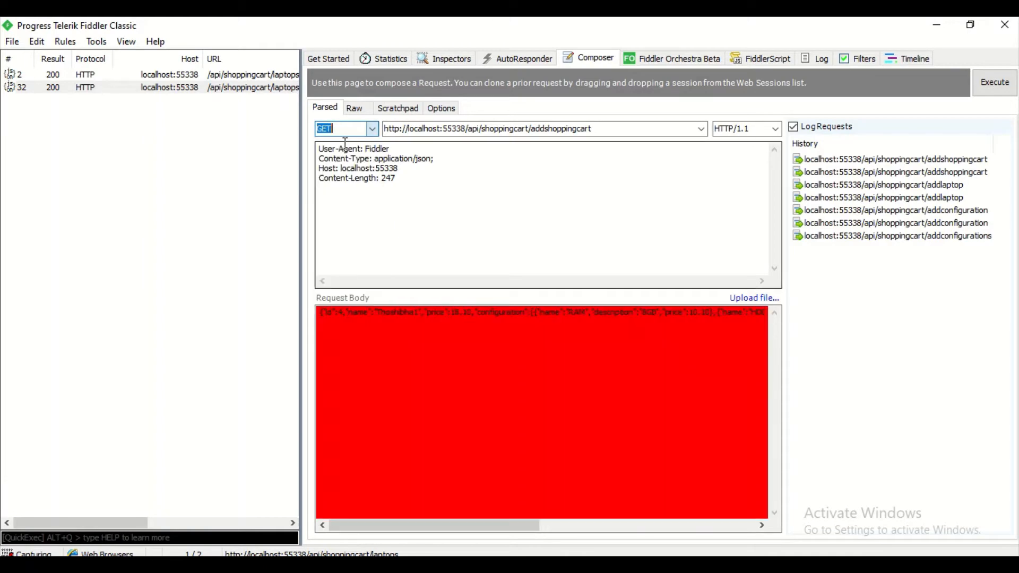
left_click(415, 564)
left_click(290, 63)
key("ctrl+c")
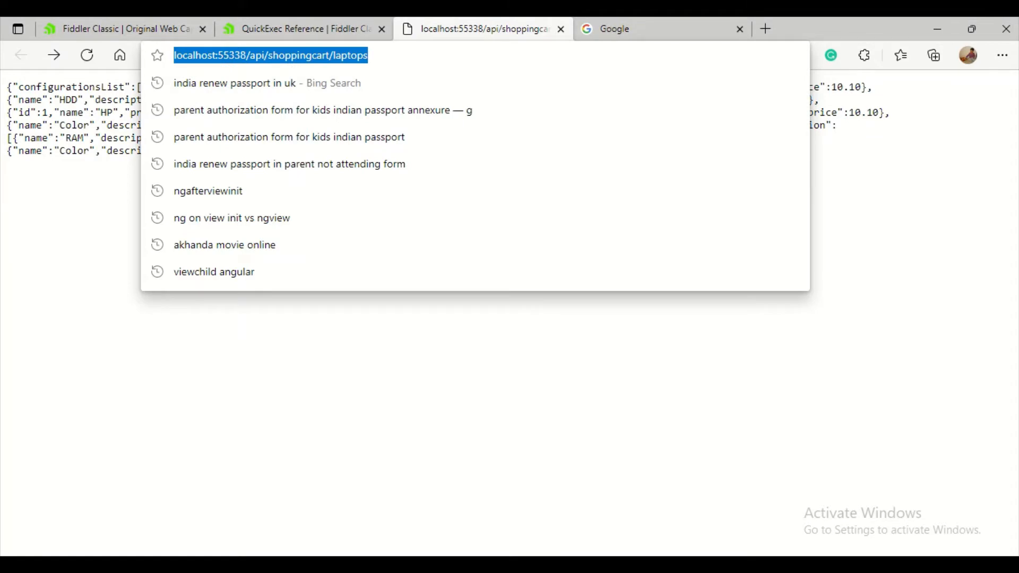
left_click(605, 563)
left_click(490, 129)
key("ctrl+v")
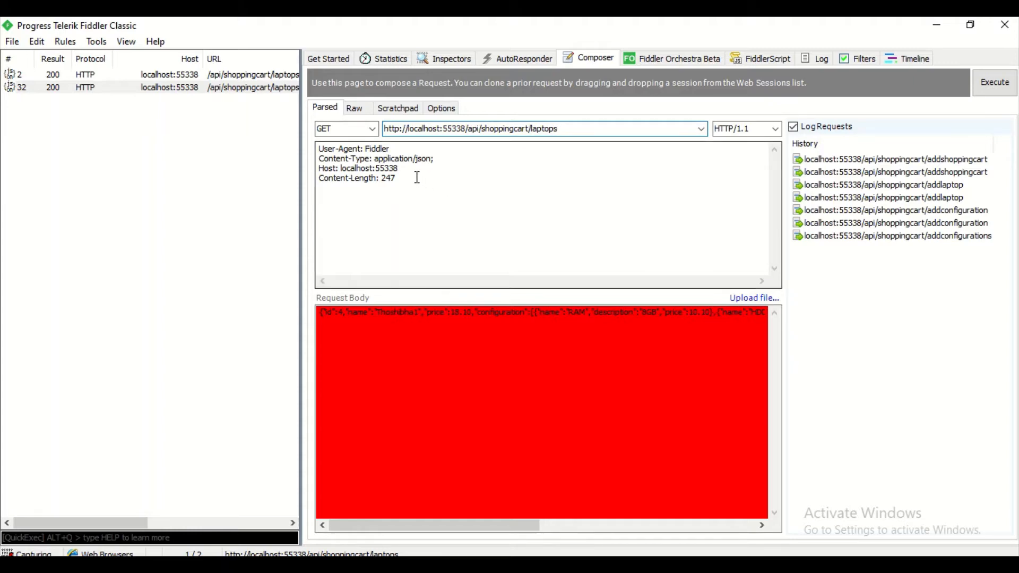
Step: Review the composed request's headers and execute the GET request to the laptops API
left_click_drag(416, 179, 303, 149)
left_click(399, 179)
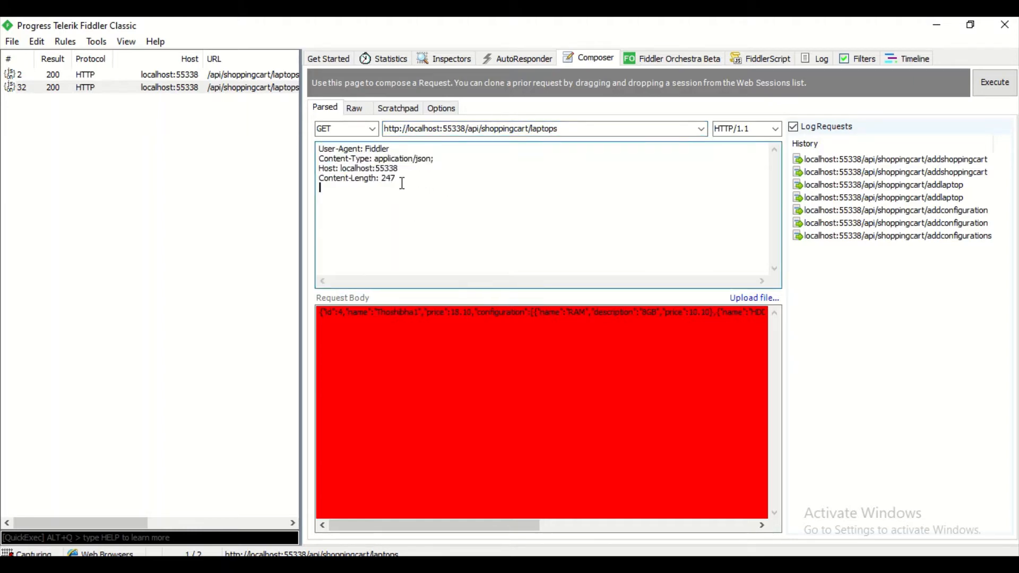
left_click_drag(399, 179, 377, 168)
left_click(420, 175)
left_click(979, 82)
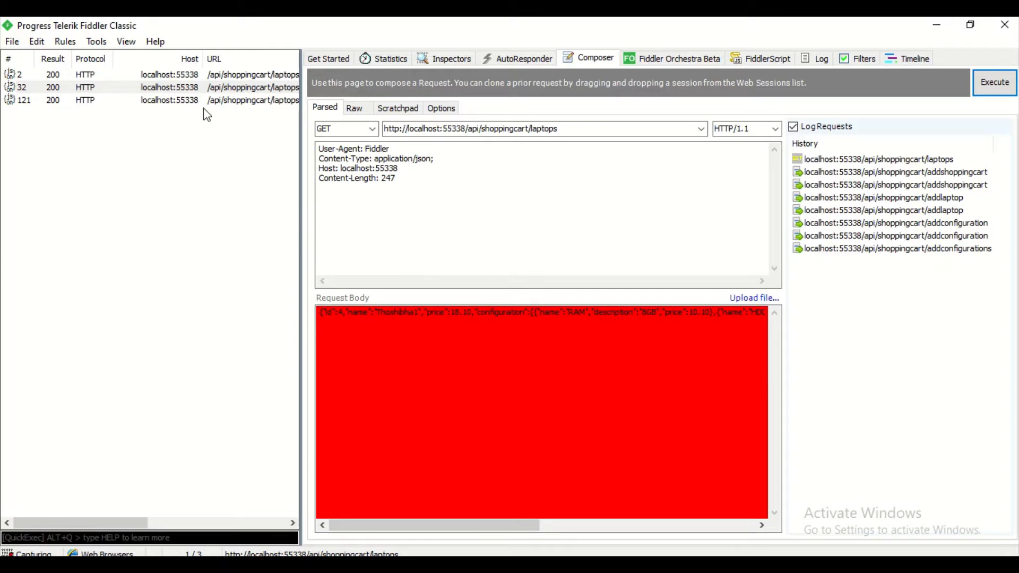
Step: Inspect the latest laptops session's JSON request and response, and review the laptops entry in the Composer history
left_click(85, 100)
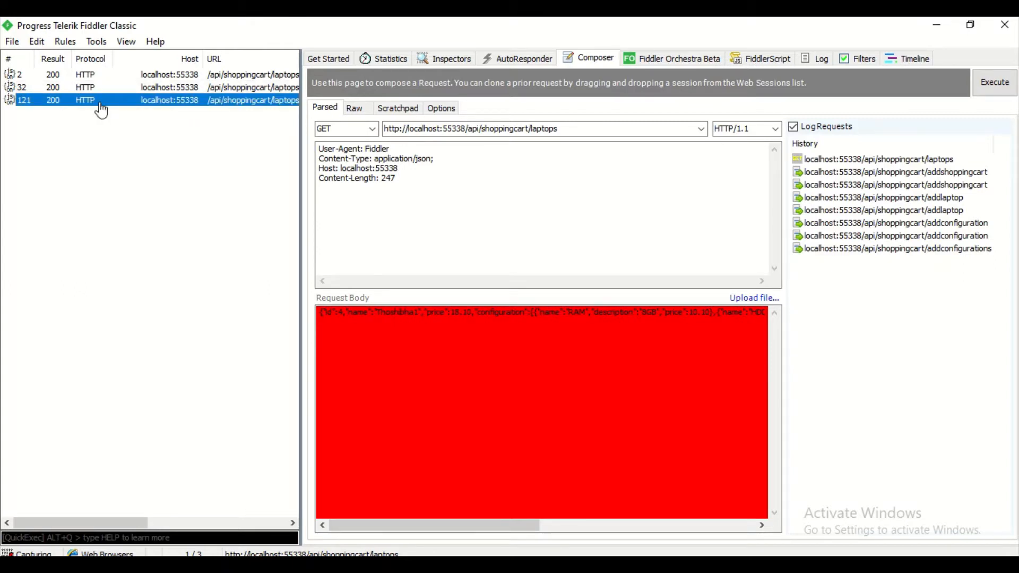
double_click(100, 102)
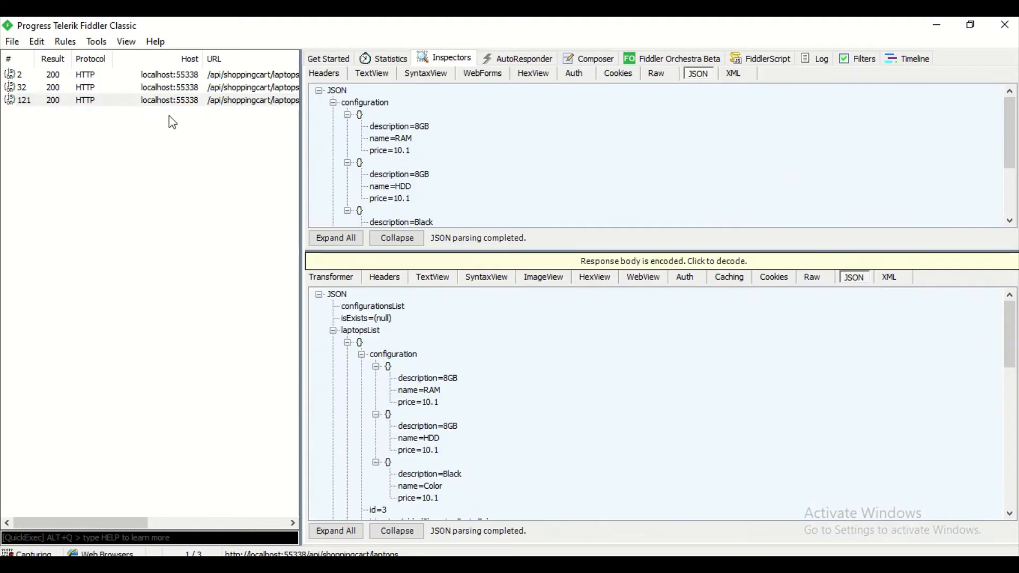
left_click(598, 64)
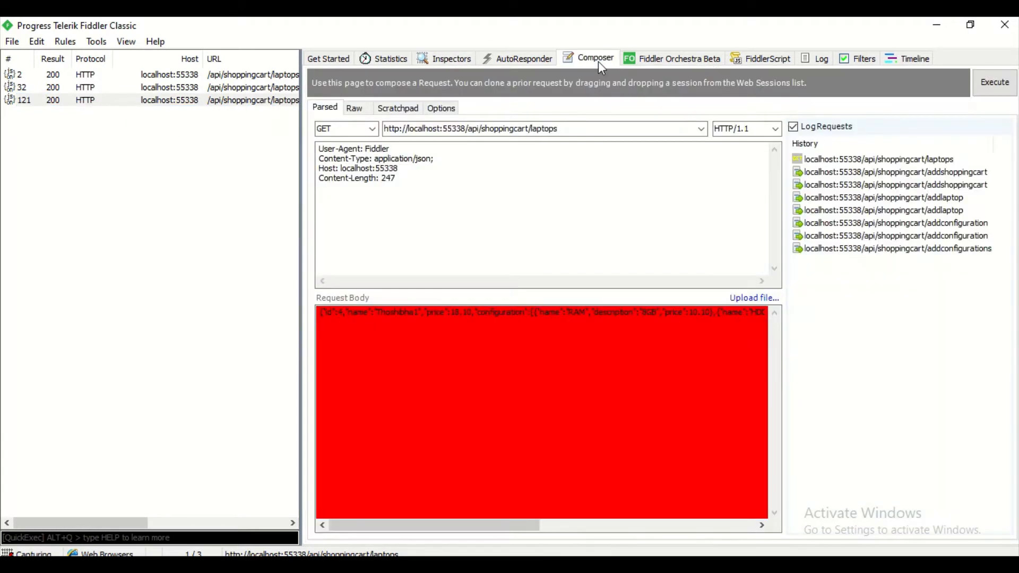
left_click(835, 159)
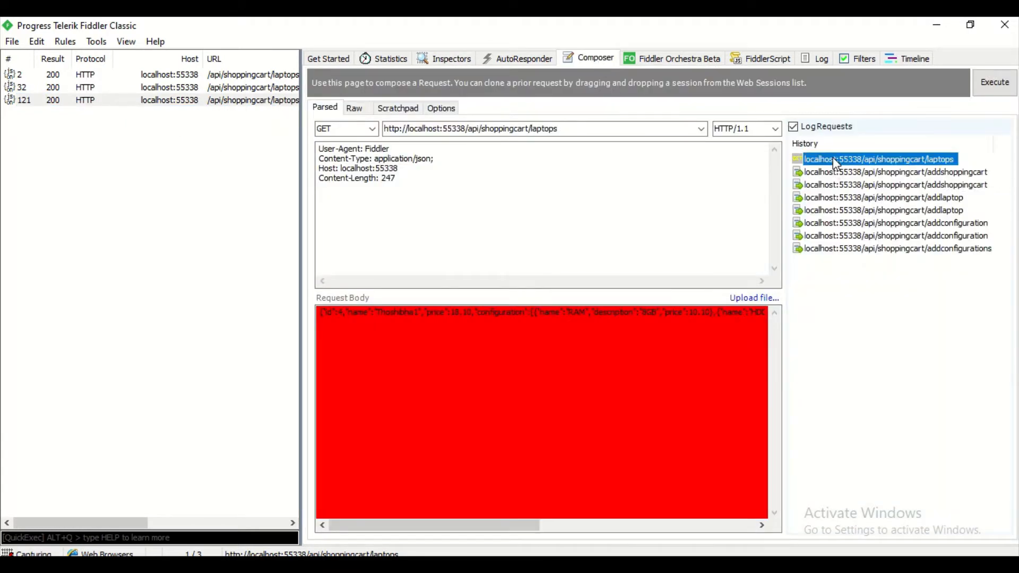
left_click(521, 353)
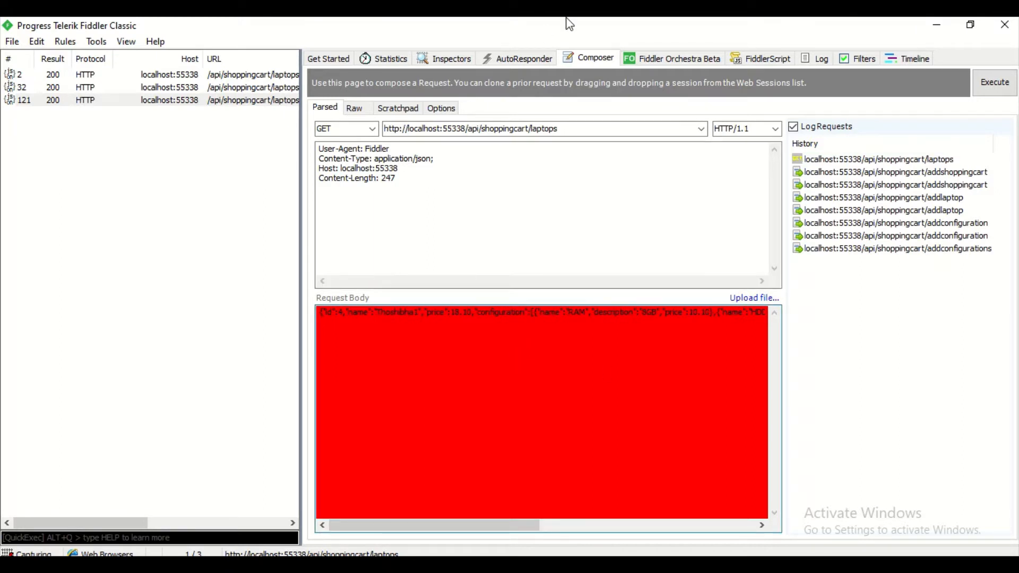
Step: Execute the GET request to the laptops API again with request logging on, and inspect the resulting session
mouse_move(565, 19)
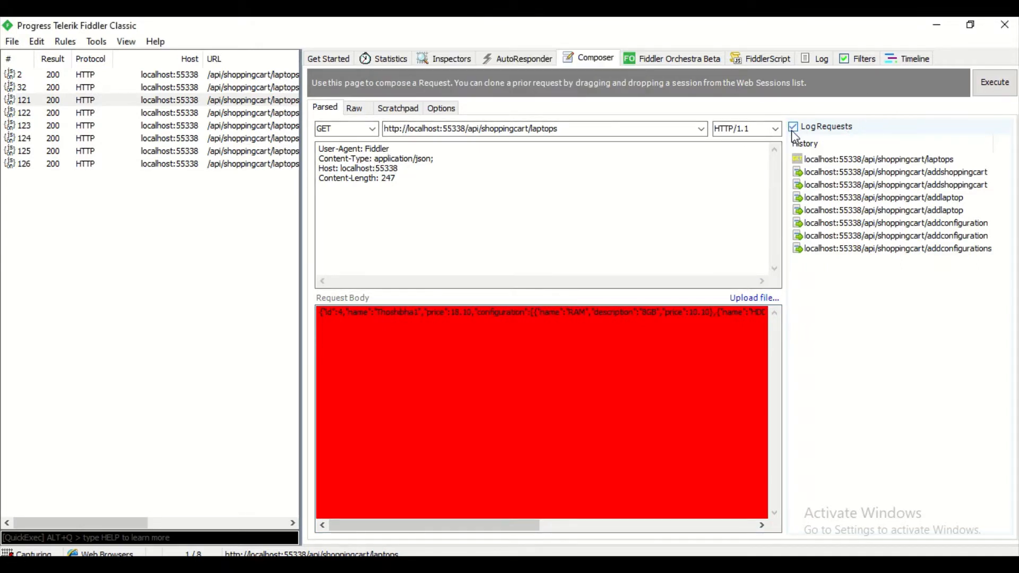
left_click(820, 126)
left_click(994, 84)
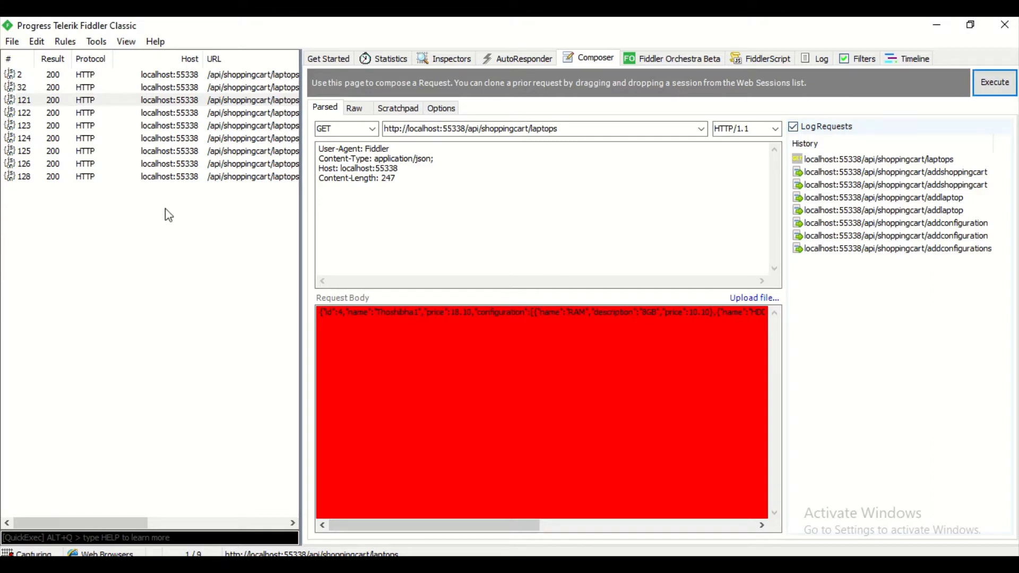
left_click(56, 179)
double_click(58, 181)
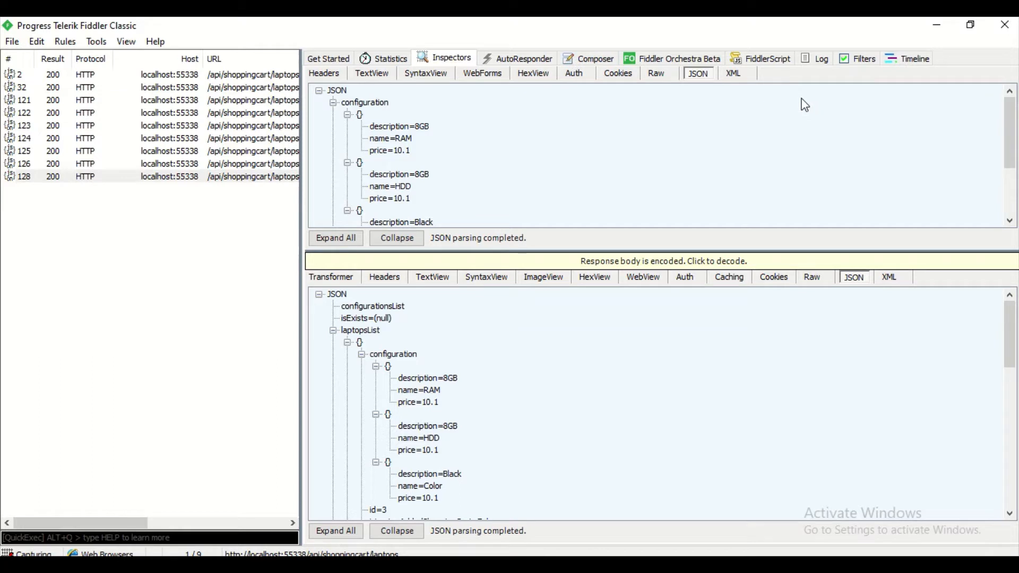
Step: Set the Composer request method to POST and load the logged addshoppingcart request from the history
left_click(590, 64)
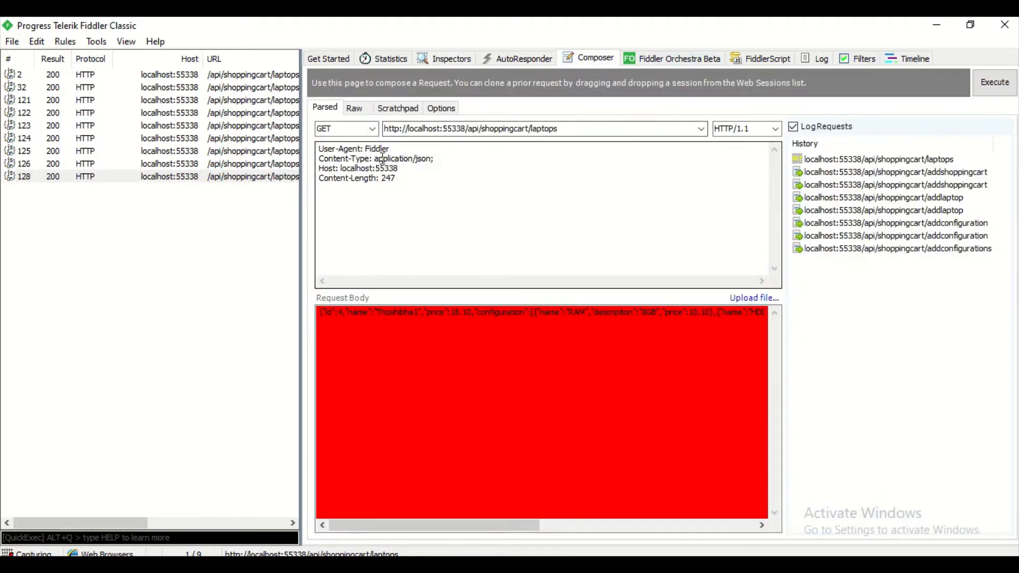
left_click(371, 130)
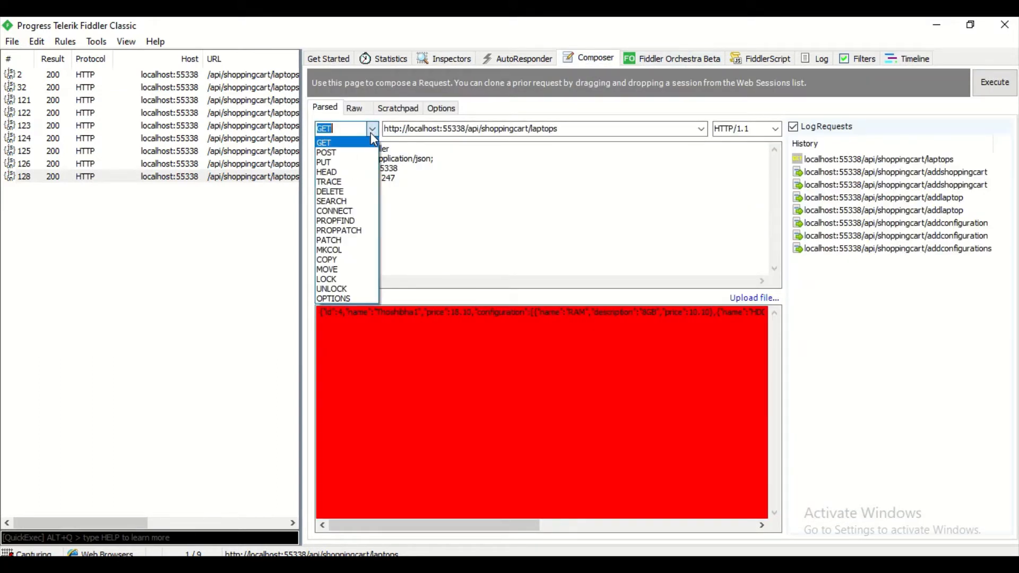
left_click(329, 149)
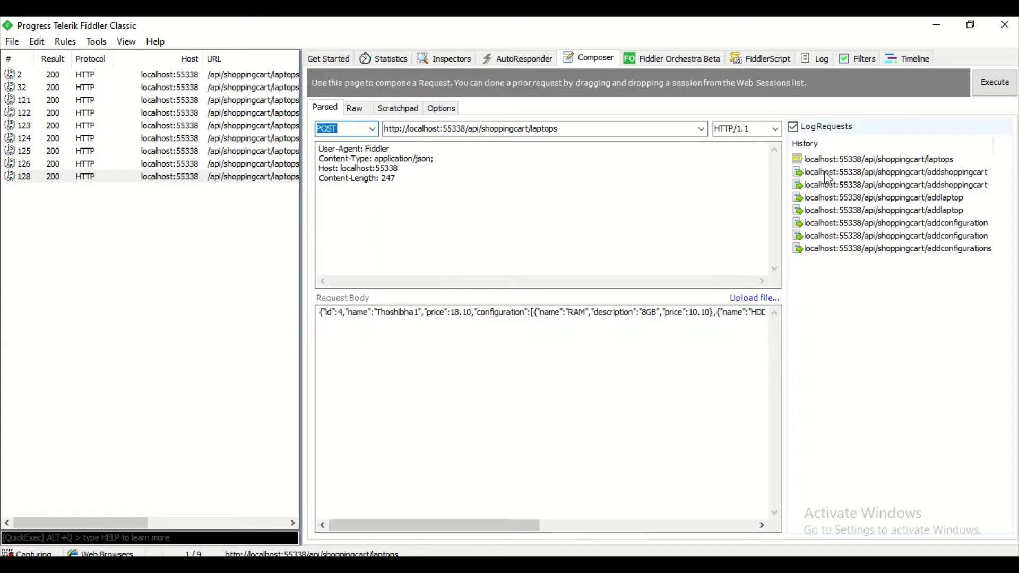
left_click(858, 172)
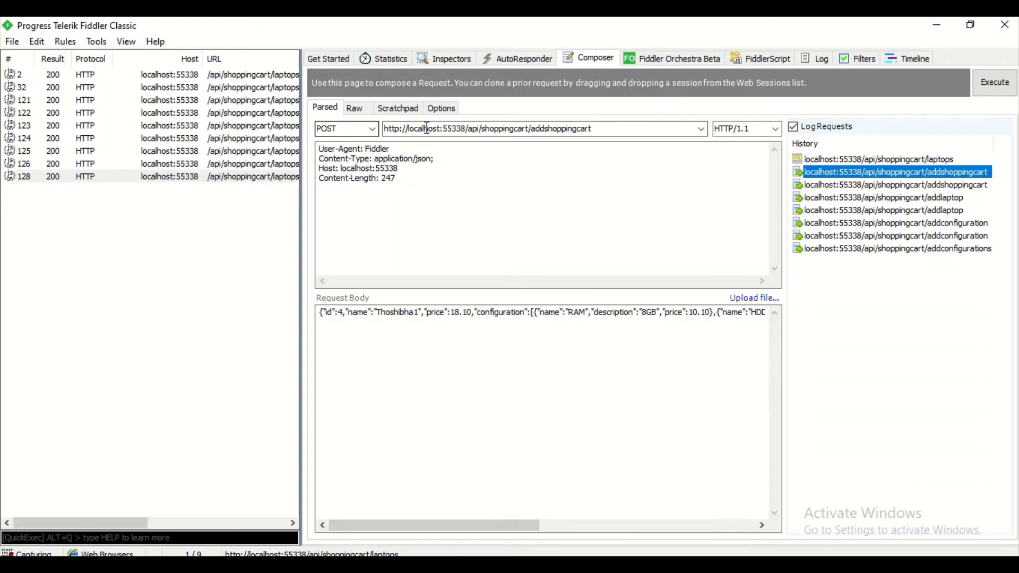
Step: Review the POST request's URL and JSON body, its raw form, the Scratchpad and the Composer options
left_click(395, 128)
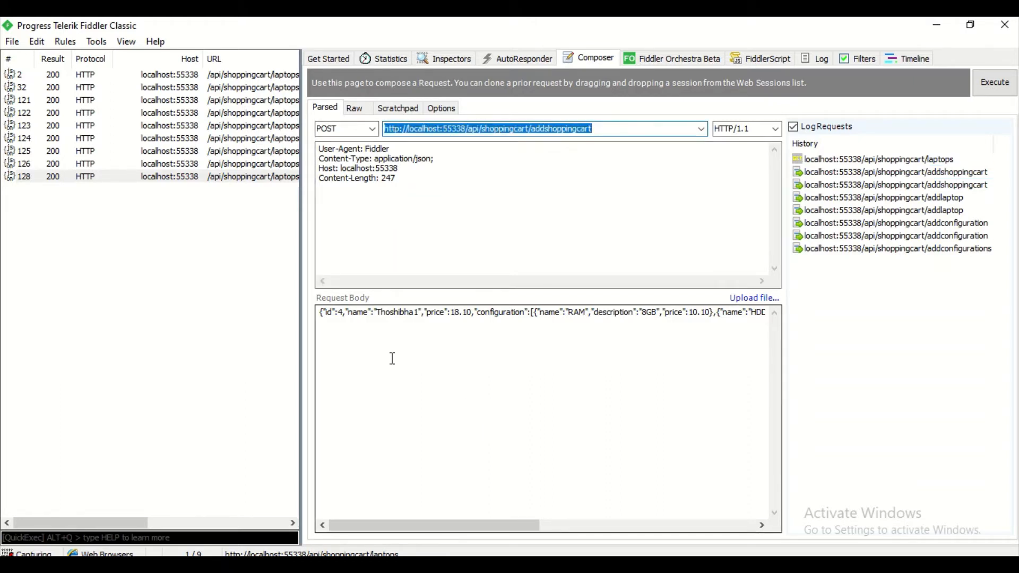
left_click(320, 312)
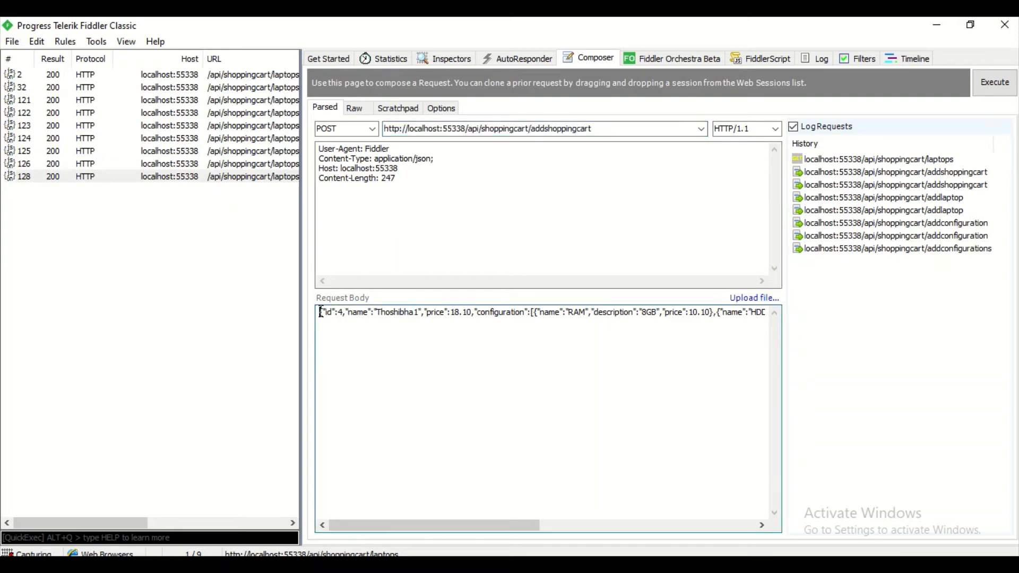
left_click_drag(321, 312, 799, 315)
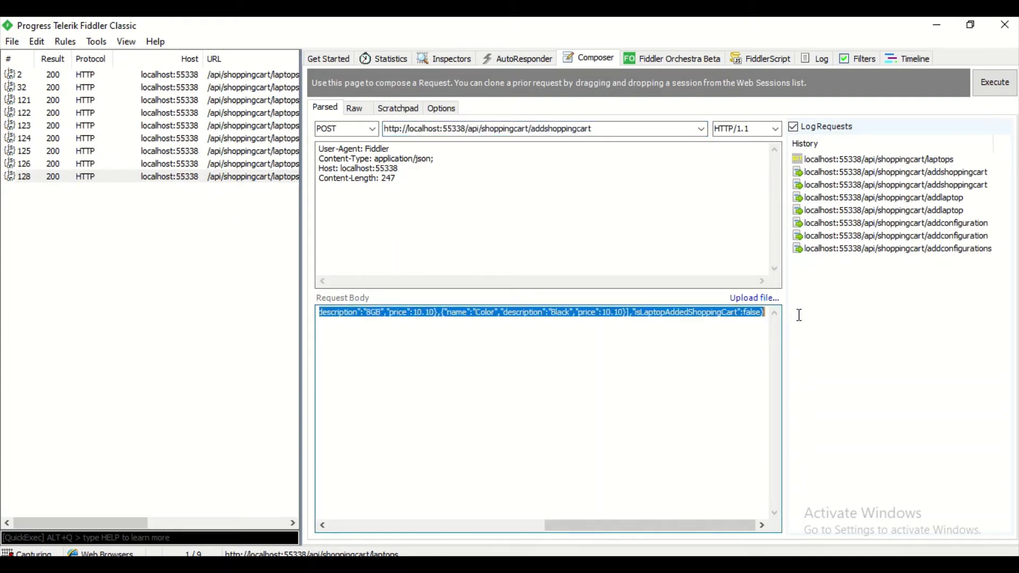
left_click(575, 336)
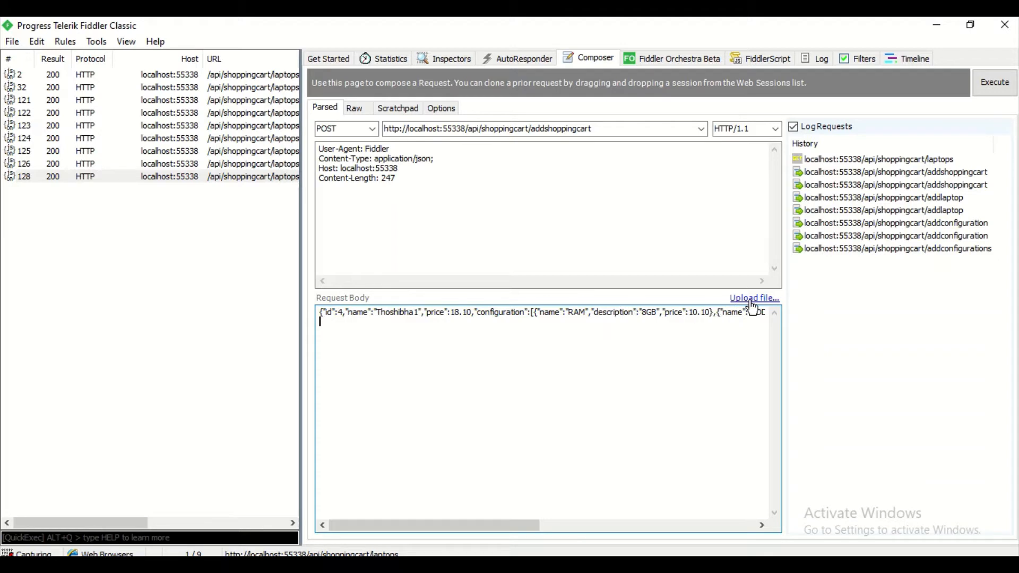
left_click(354, 110)
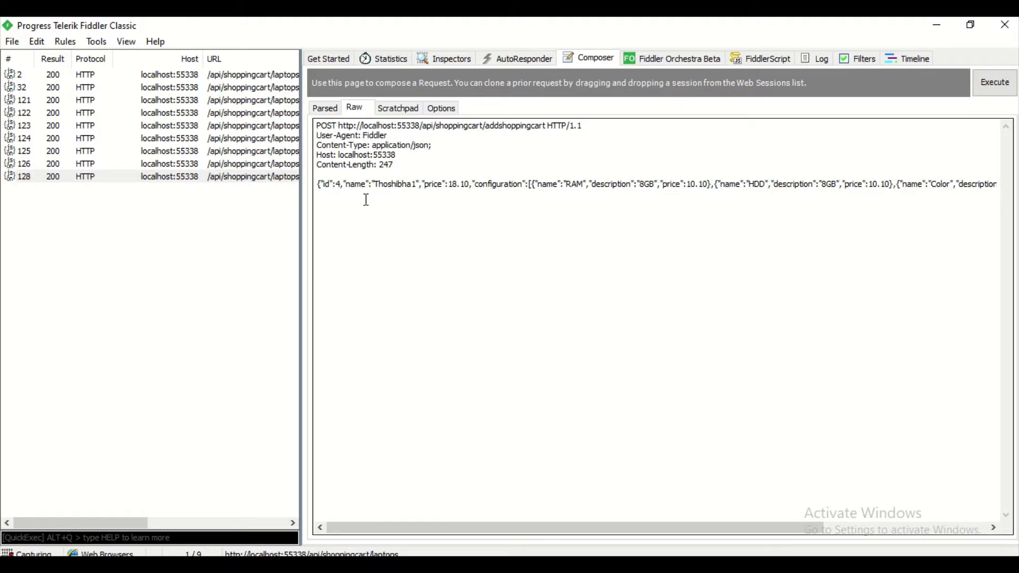
left_click(397, 111)
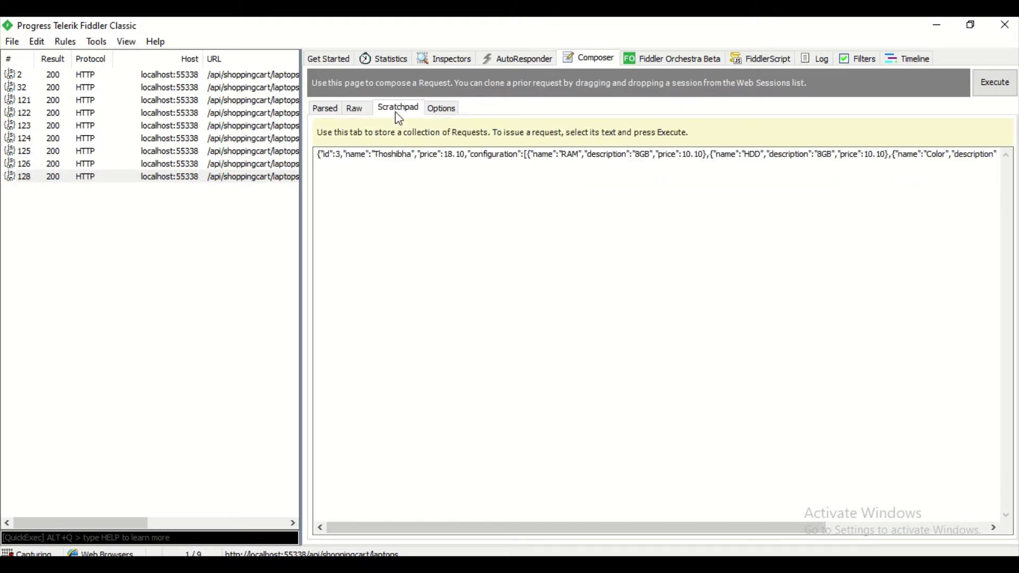
left_click(450, 117)
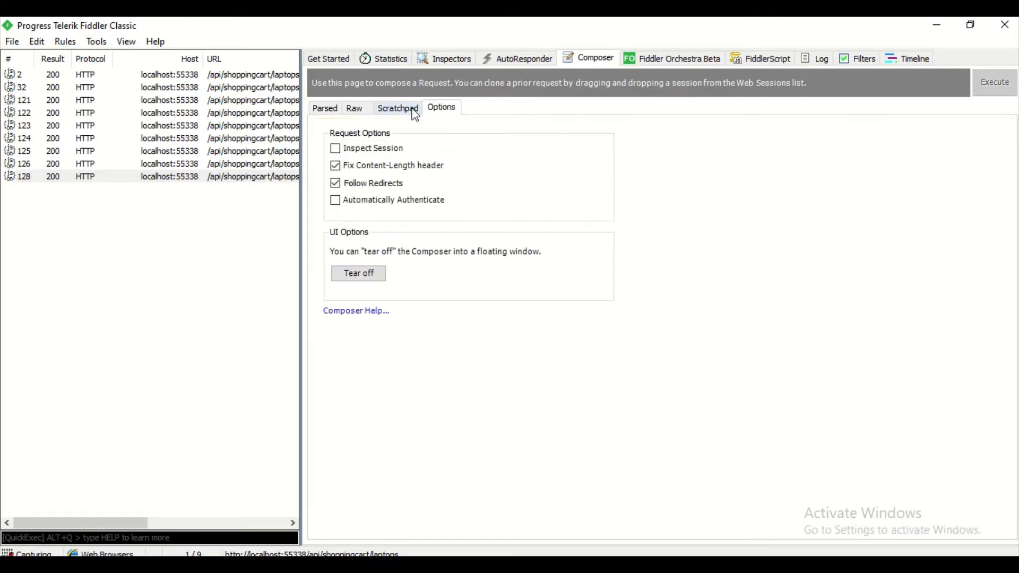
left_click(330, 112)
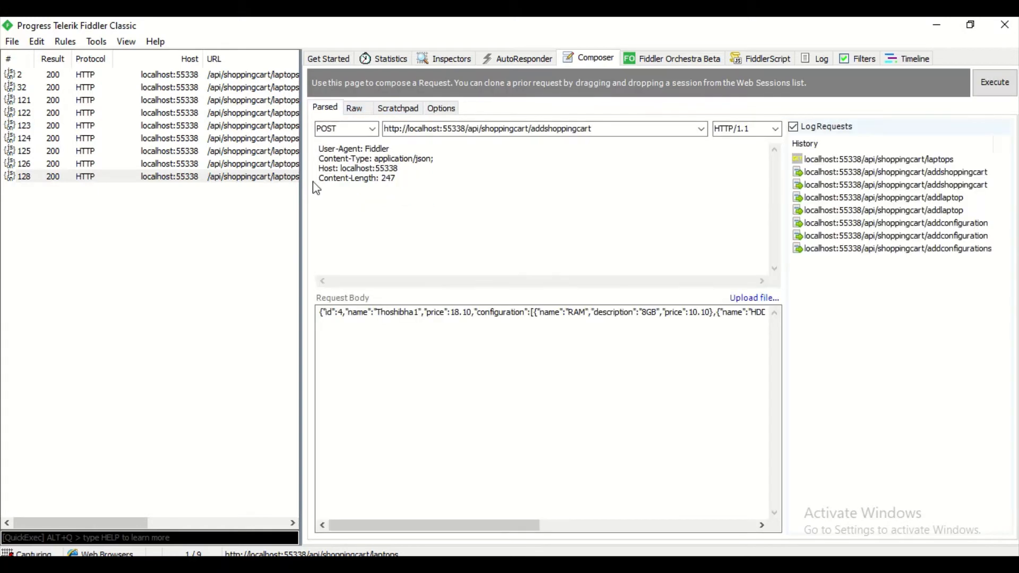
Step: Execute the POST request to addshoppingcart and open the resulting session for inspection
left_click(985, 89)
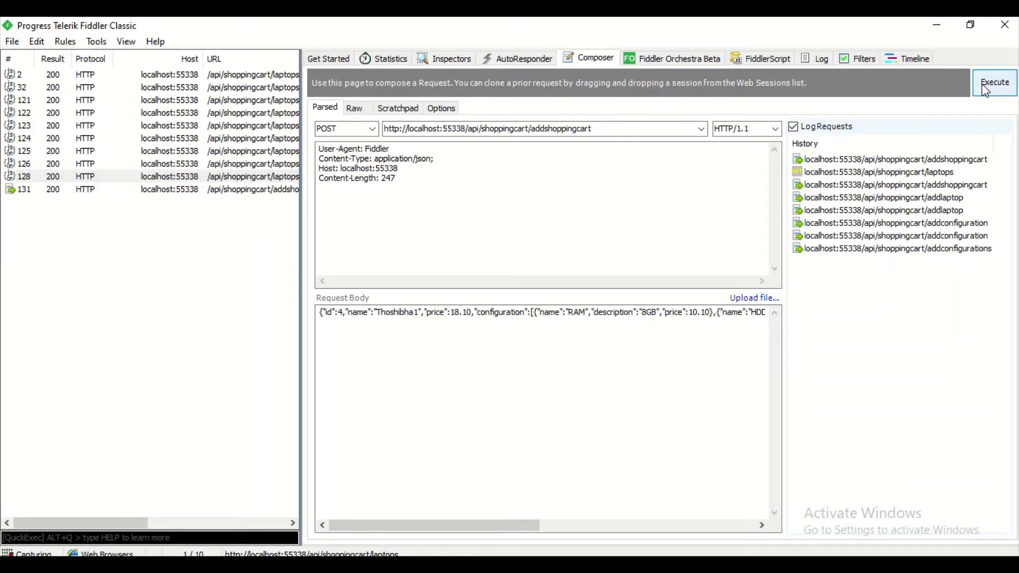
left_click(85, 197)
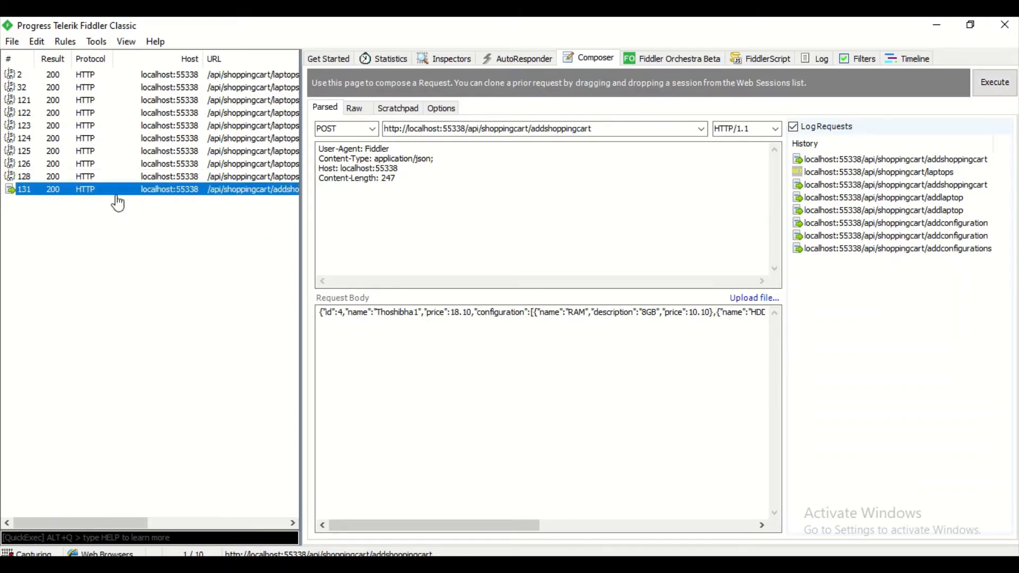
double_click(67, 197)
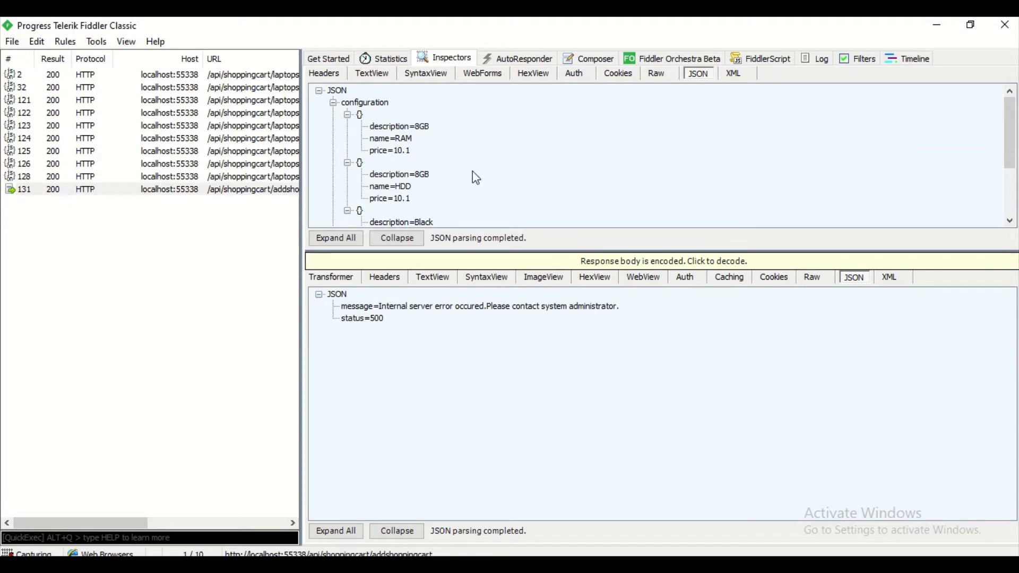
Step: Examine the addshoppingcart request's headers, body text, JSON tree and XML view
left_click(325, 74)
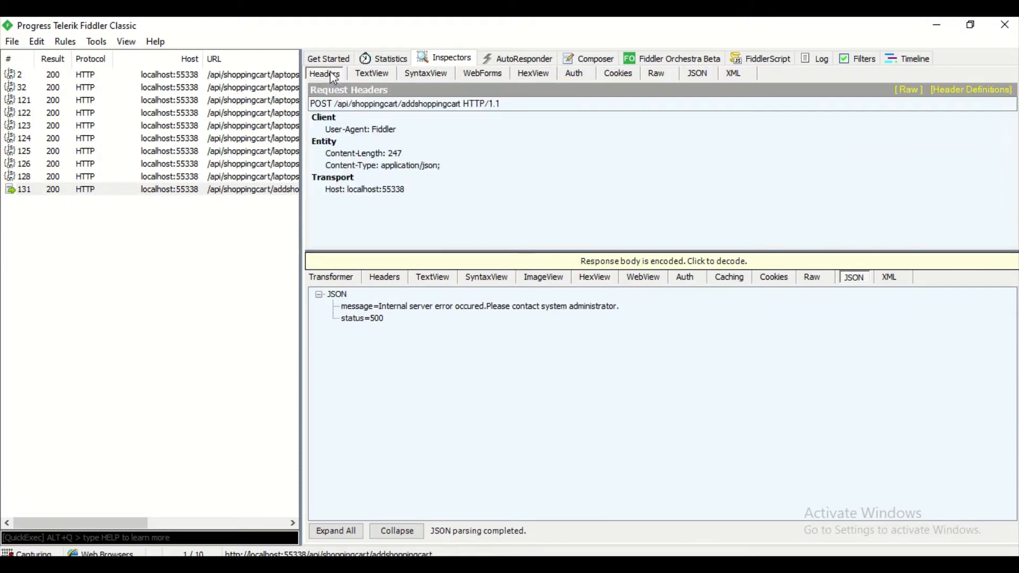
left_click(370, 74)
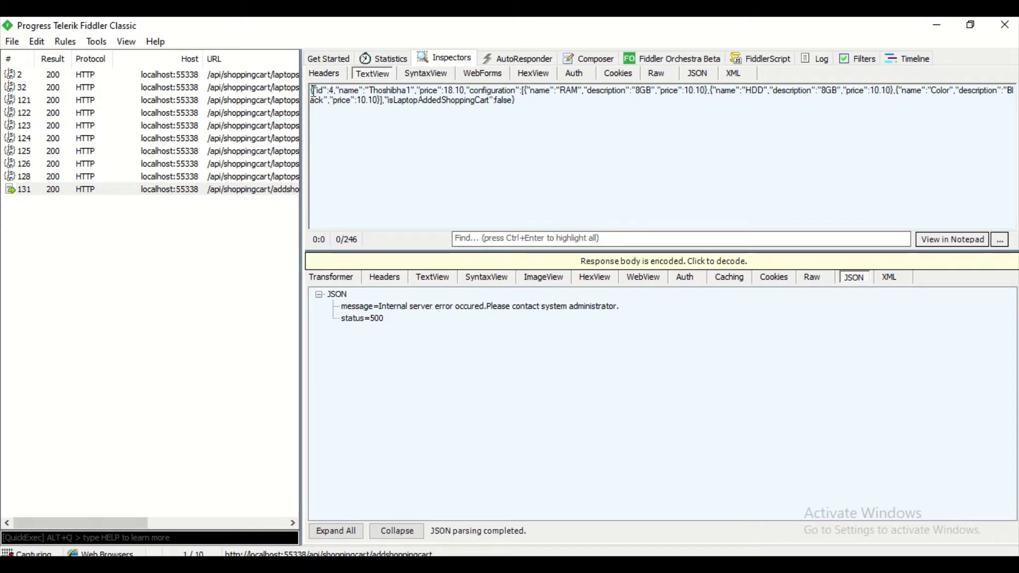
left_click_drag(313, 91, 537, 101)
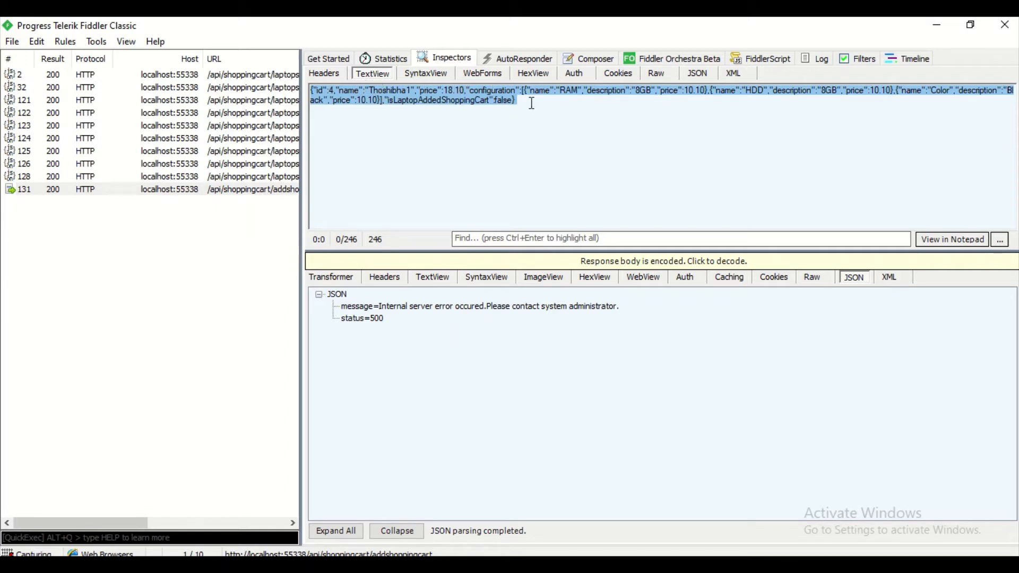
left_click(692, 79)
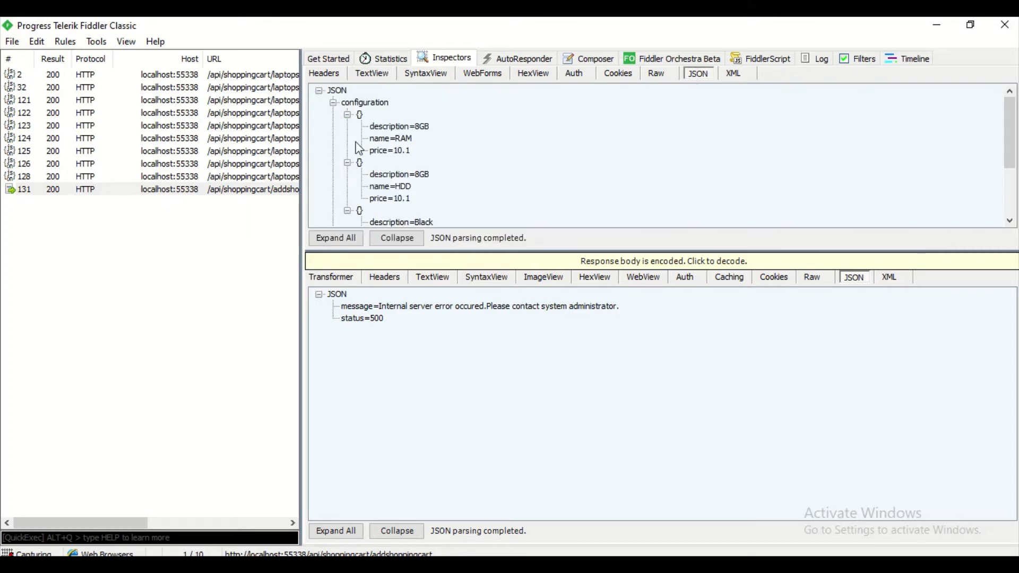
scroll(451, 138, "down", 3)
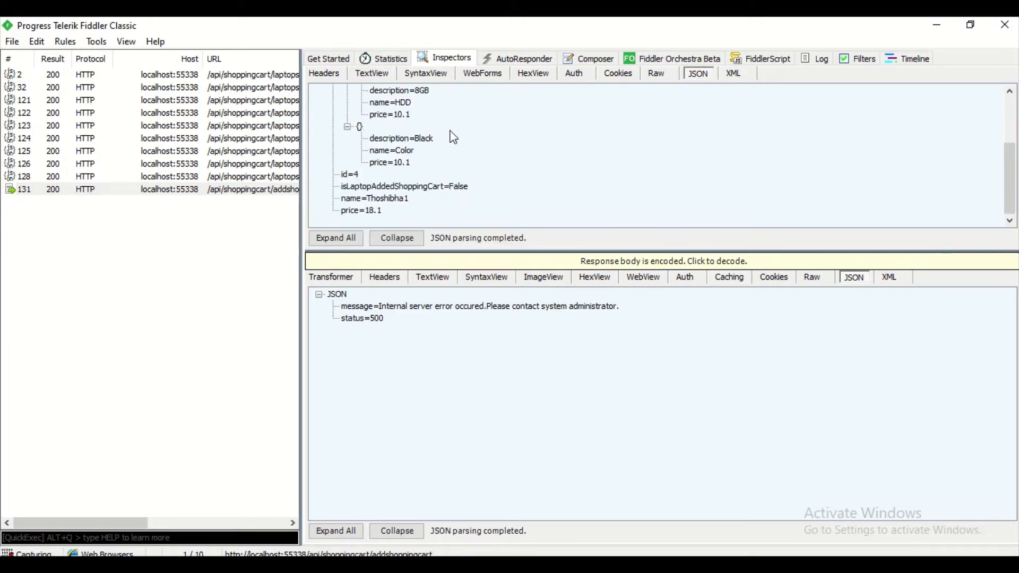
left_click(734, 75)
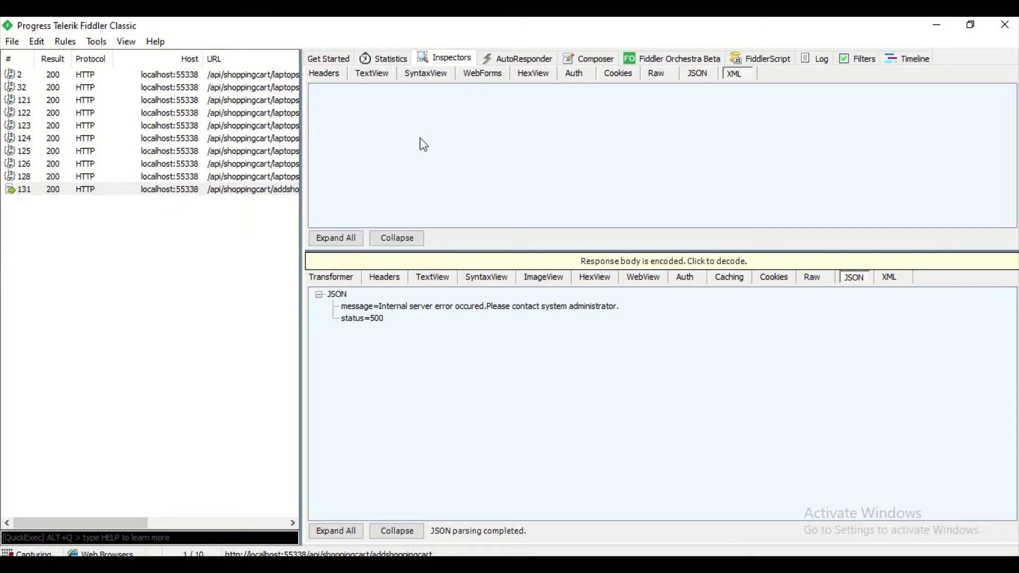
Step: Decode the addshoppingcart response body and examine its message and status nodes in the JSON tree
left_click(615, 261)
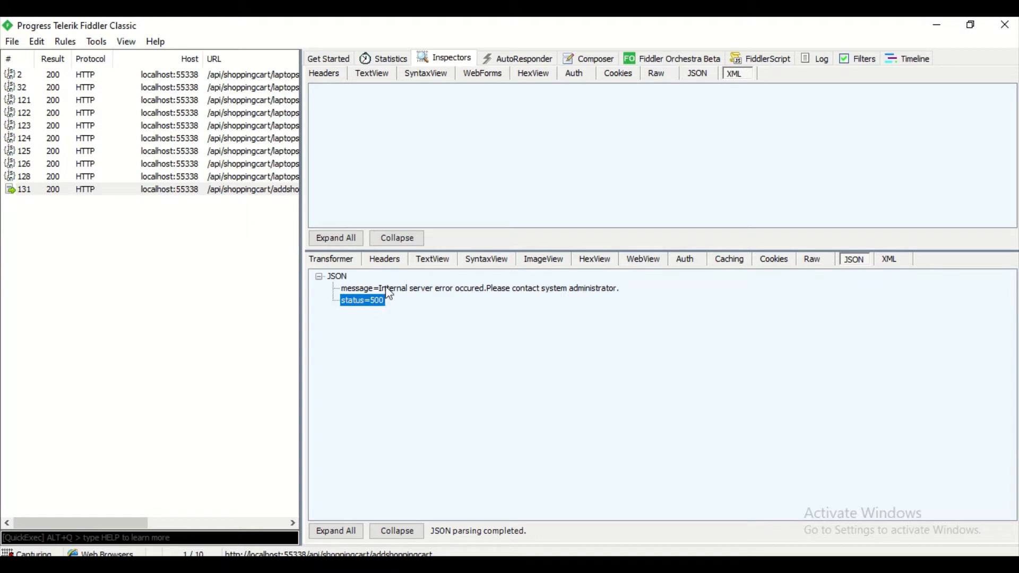
left_click(517, 290)
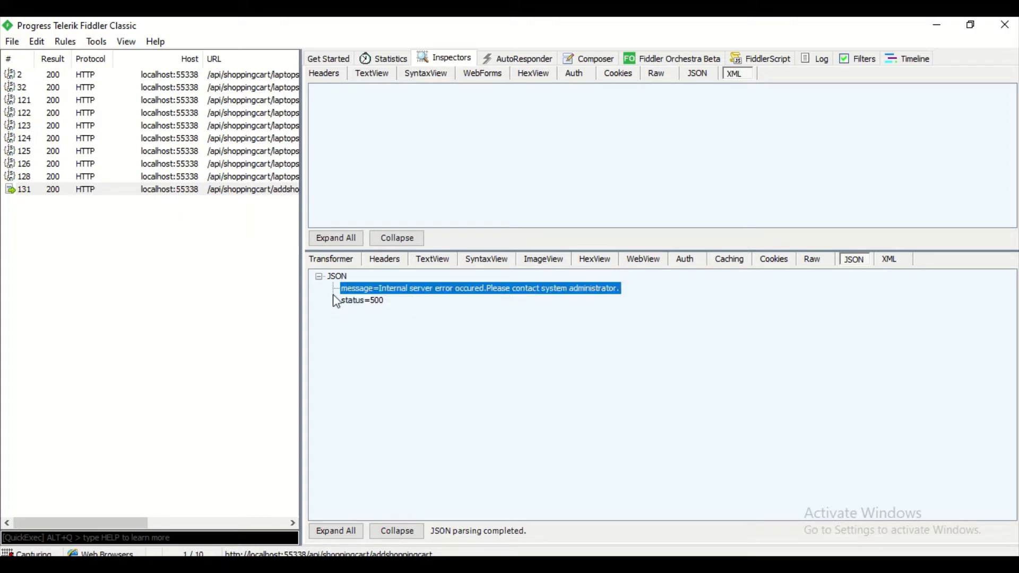
left_click(349, 302)
key("Up")
Step: Examine the response's headers, JSON and raw text, and highlight the message text in the raw body
left_click(384, 263)
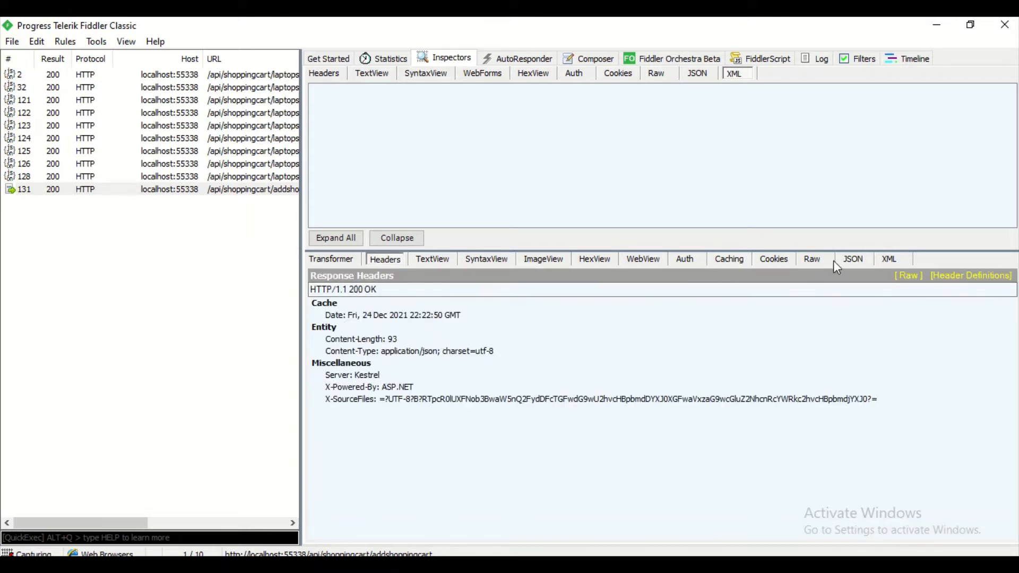
left_click(849, 259)
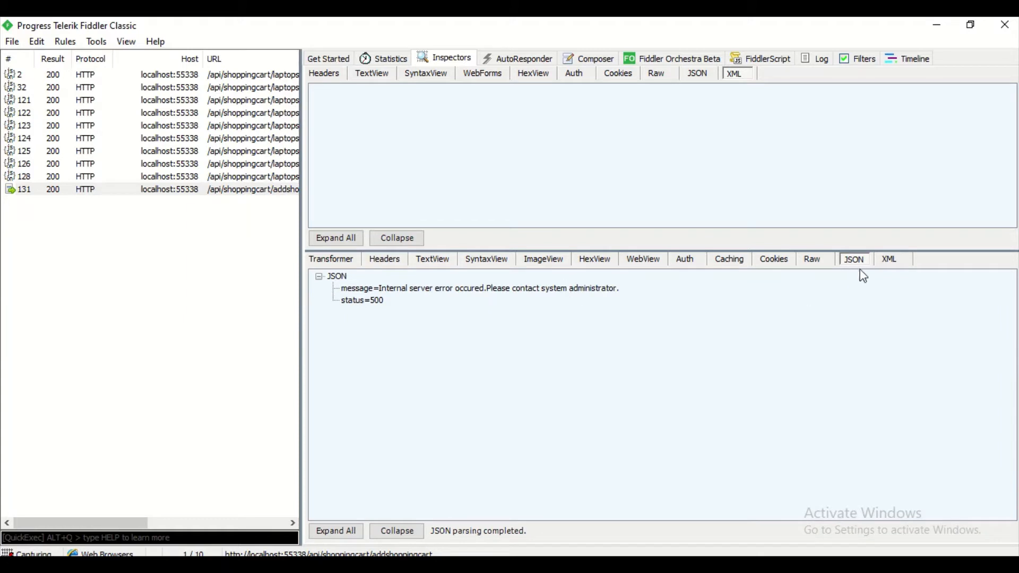
left_click(816, 260)
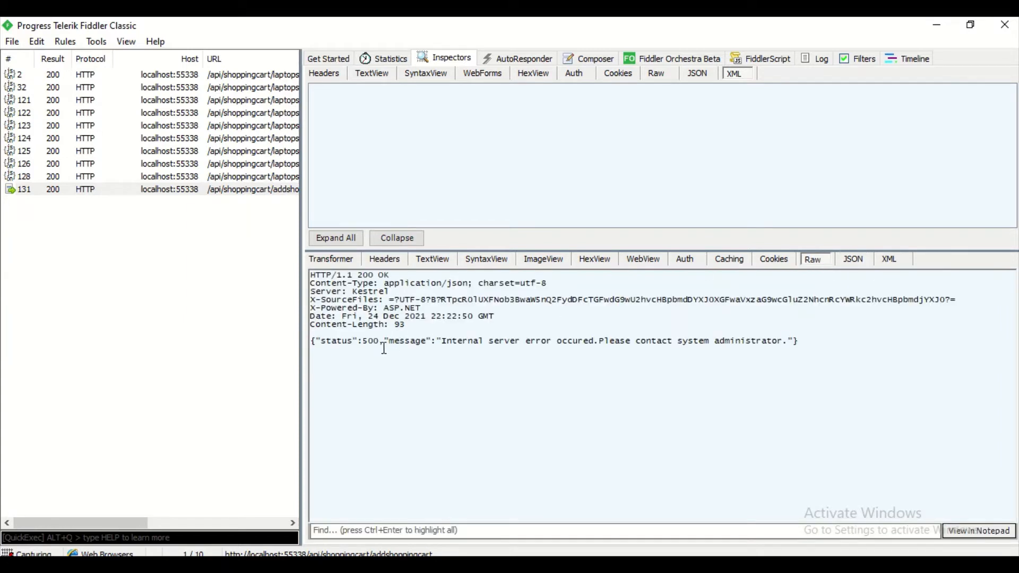
left_click_drag(380, 341, 798, 341)
left_click(668, 326)
left_click_drag(442, 342, 770, 340)
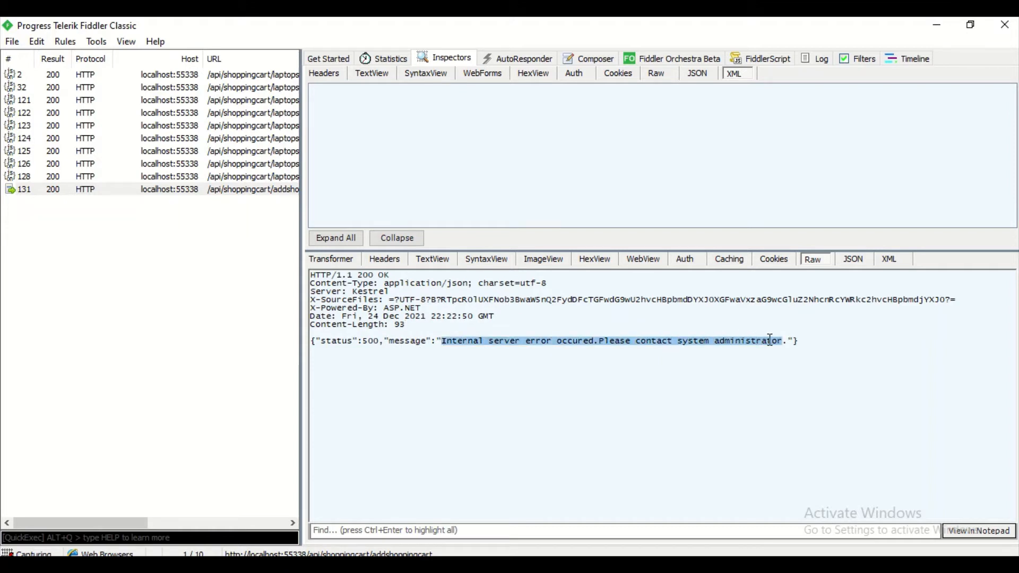
Step: Highlight the internal server error message text in the raw body of the addshoppingcart response once more
mouse_move(771, 340)
left_mouse_down()
mouse_move(582, 479)
mouse_move(641, 486)
mouse_move(779, 341)
left_mouse_up()
left_click(484, 341)
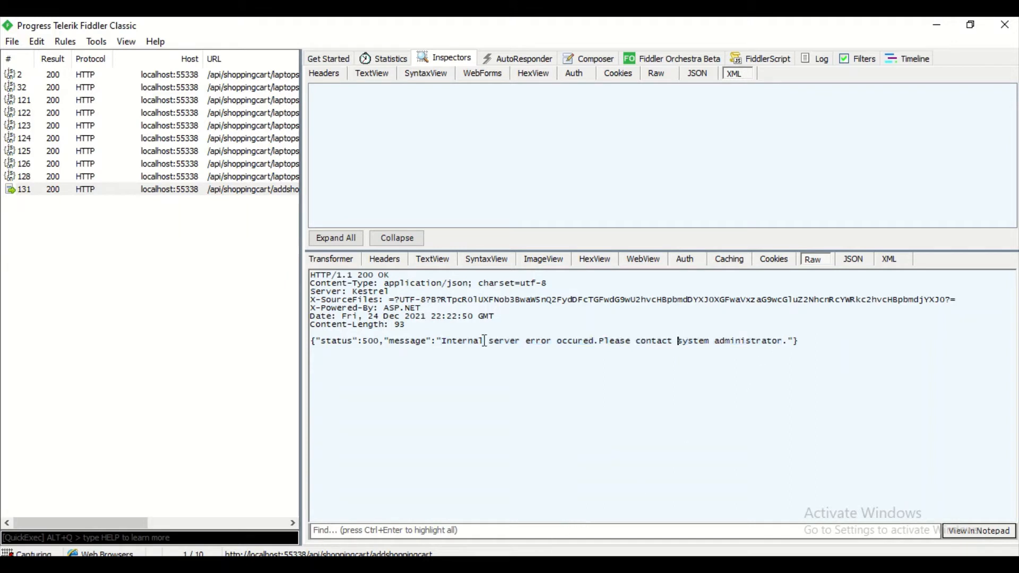
left_click_drag(443, 341, 783, 344)
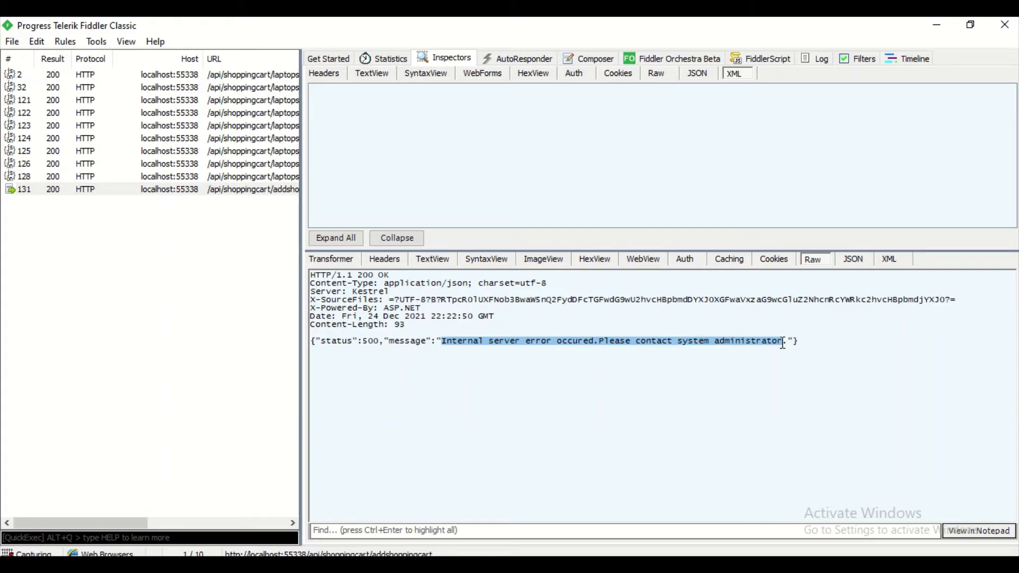
Step: Check the running LaptopShoppingCart project in Visual Studio and return to the addshoppingcart request in Fiddler's Composer
key("alt+Tab")
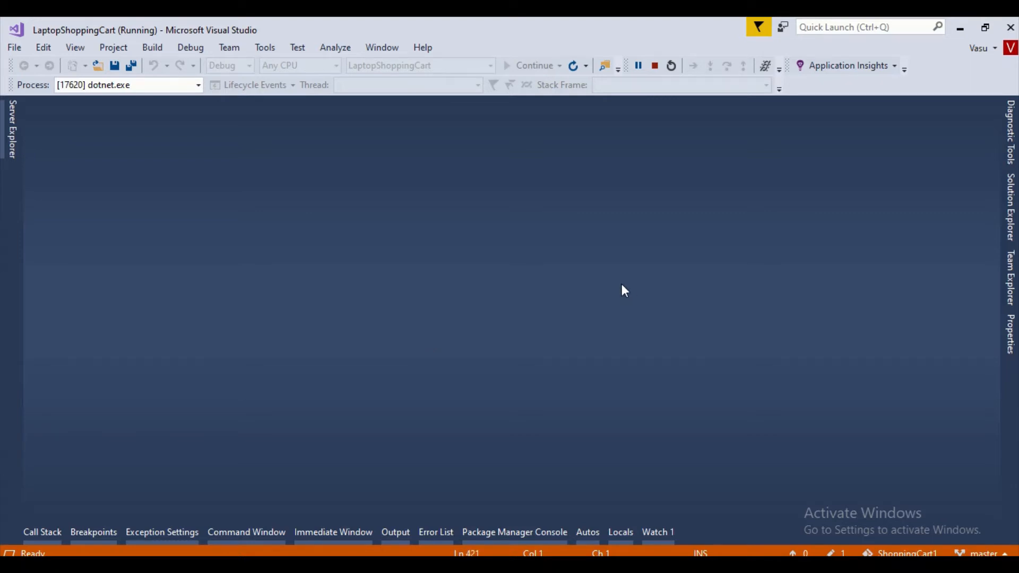
mouse_move(478, 21)
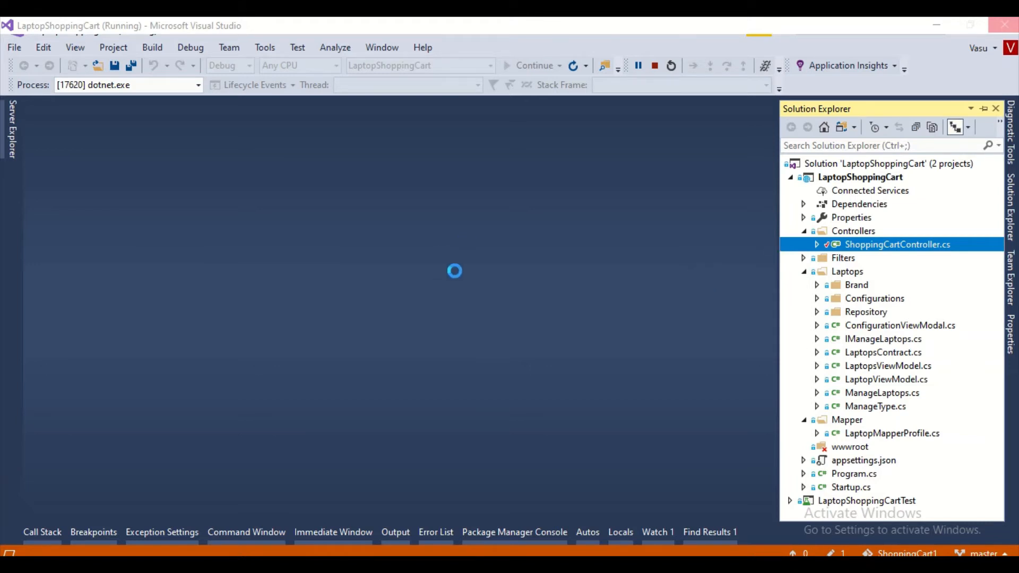
left_click(640, 565)
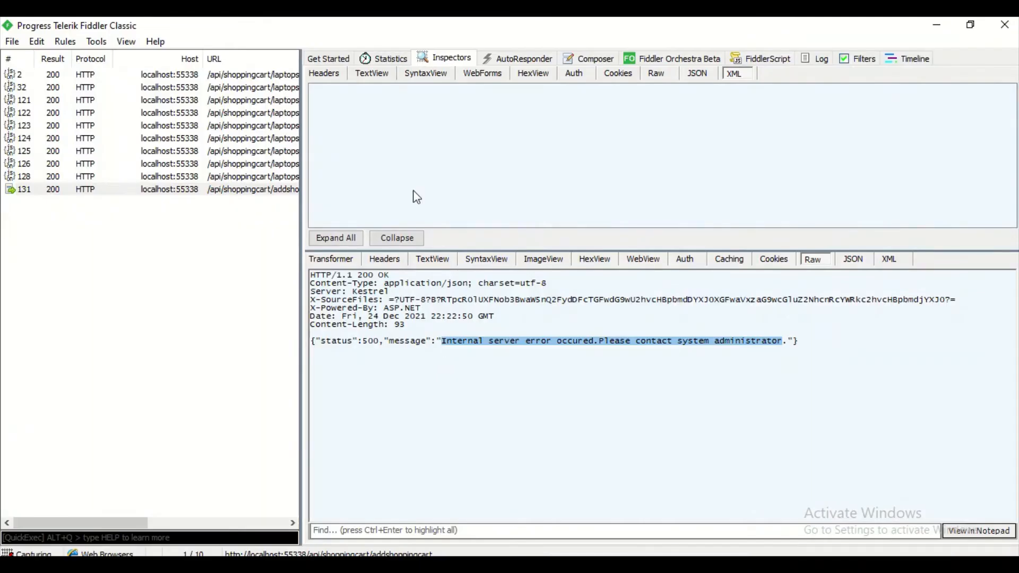
left_click(590, 58)
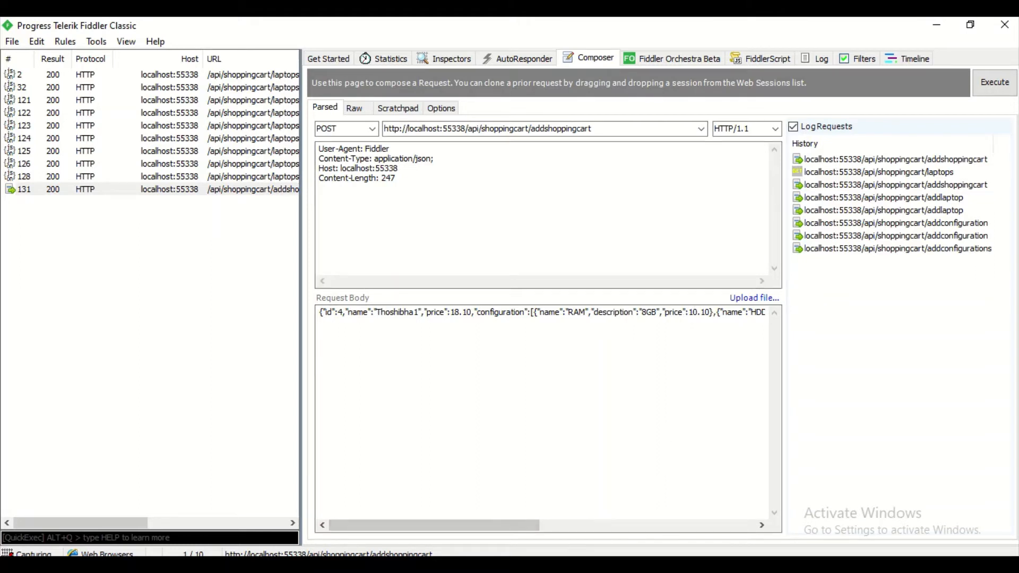
Step: Switch to Visual Studio and read through ShoppingCartController.cs down to the addshoppingcart route and its AddLaptopShoppingCart action
left_click(610, 563)
mouse_move(531, 563)
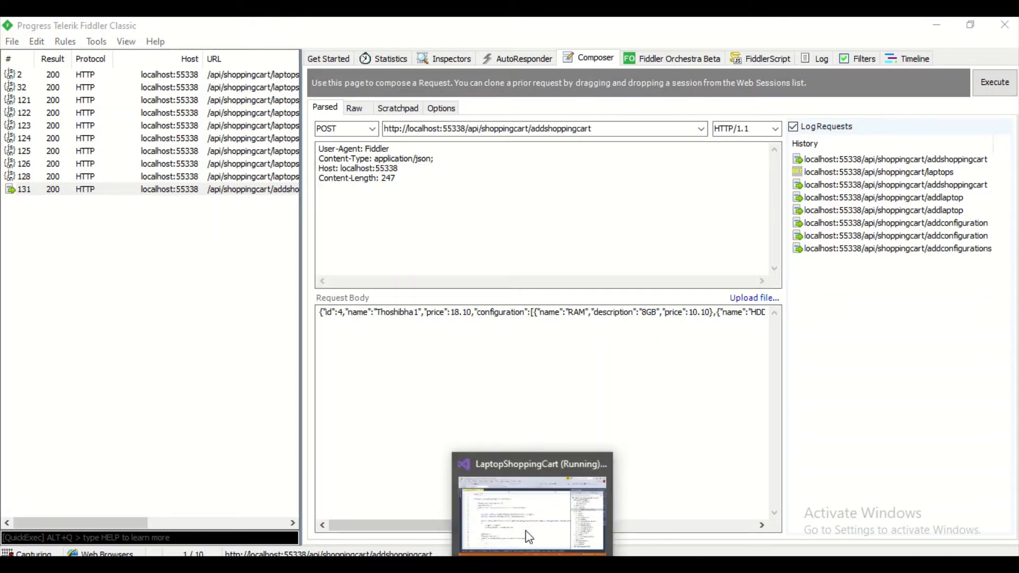
left_click(526, 532)
mouse_move(446, 18)
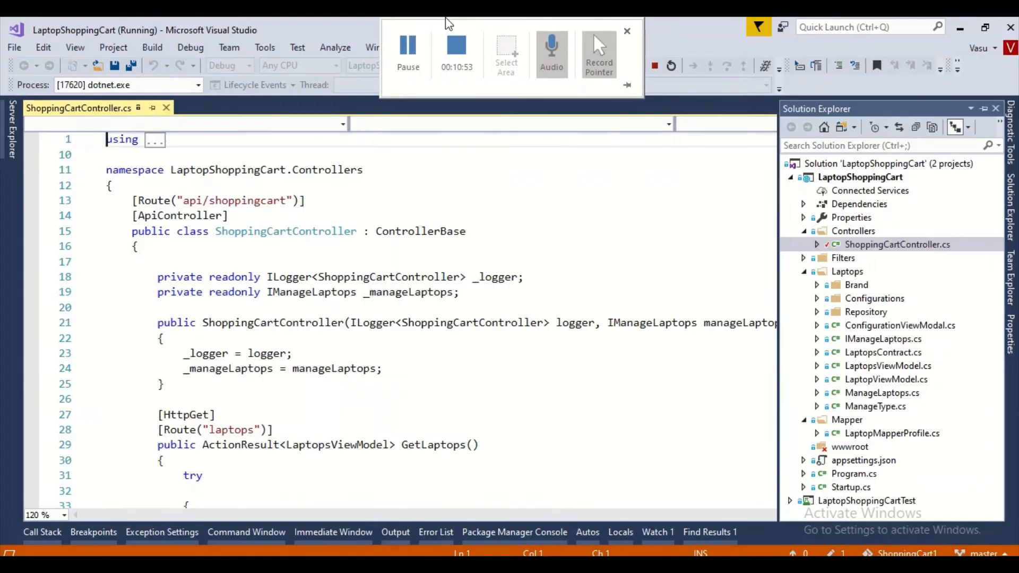
left_click(465, 293)
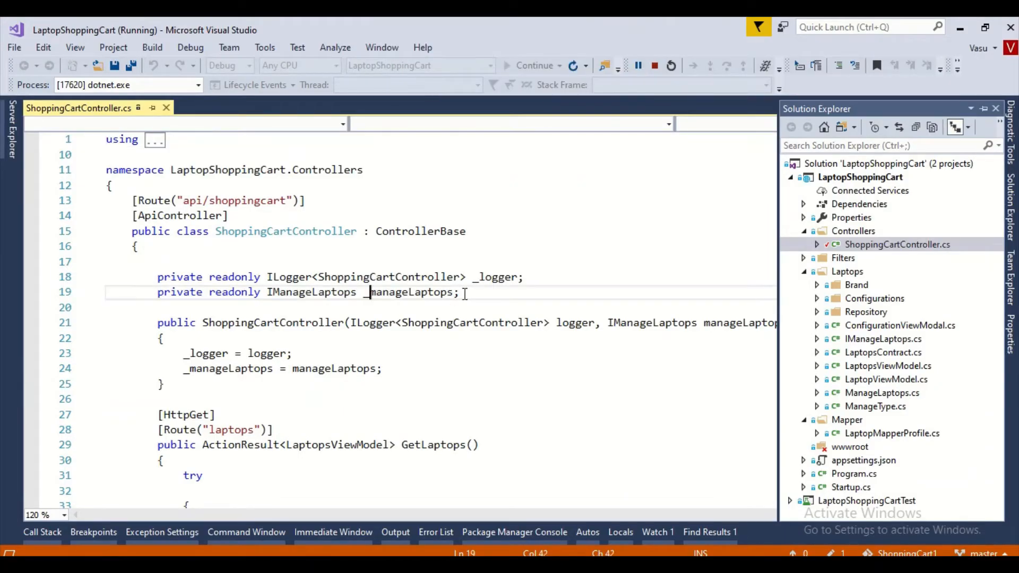
scroll(467, 369, "down", 15)
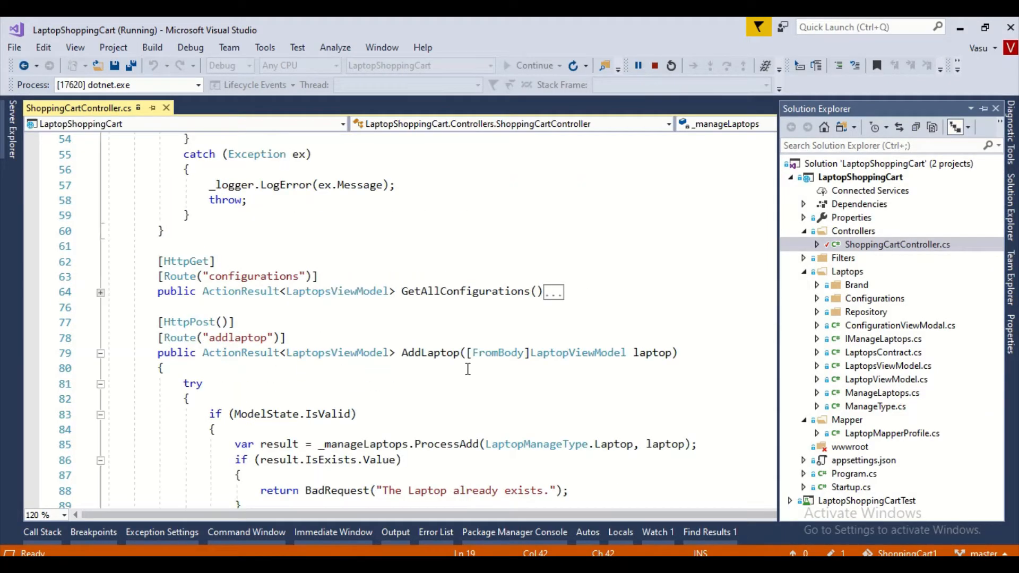
key("alt+Tab")
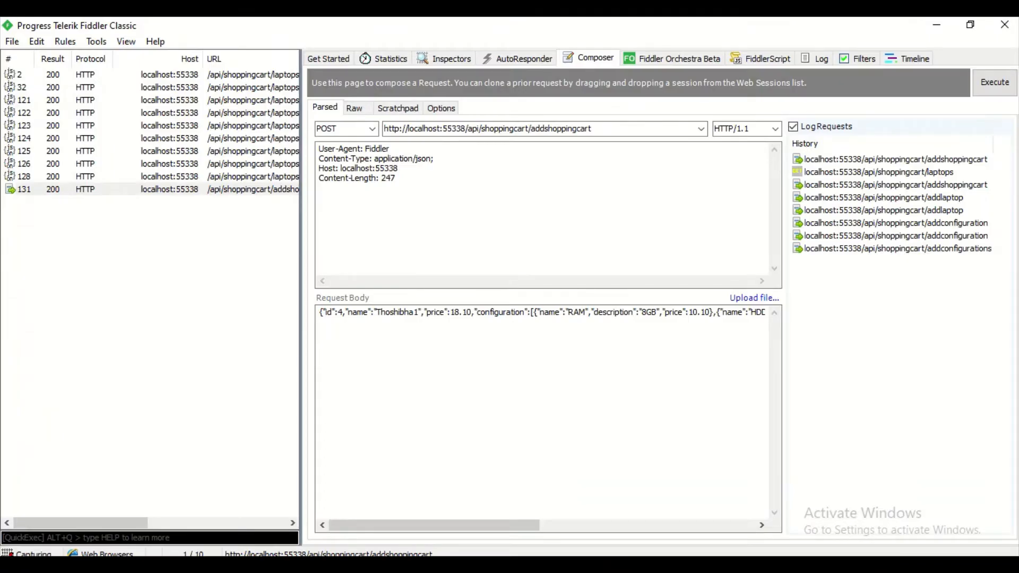
key("alt+Tab")
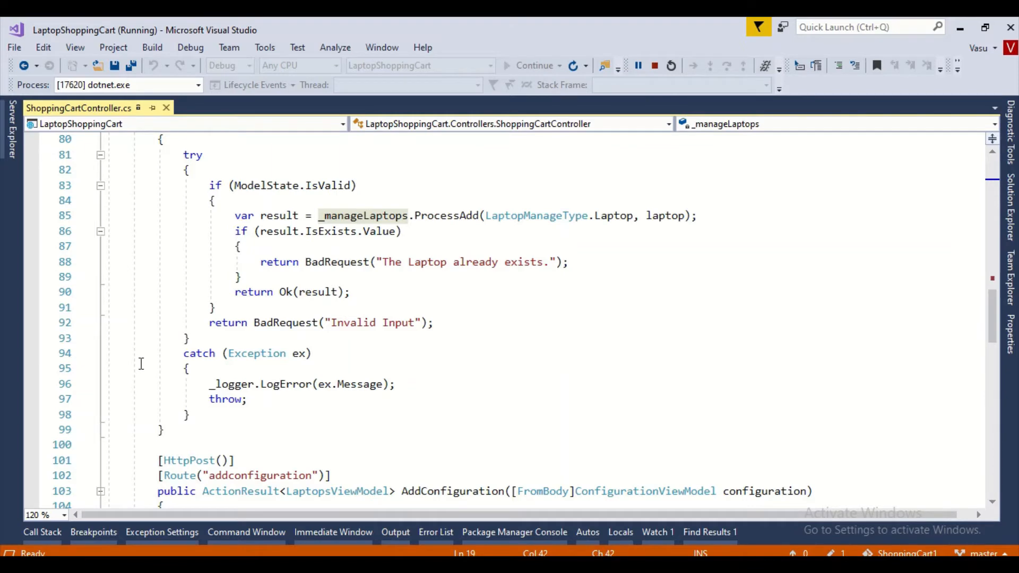
scroll(141, 363, "down", 10)
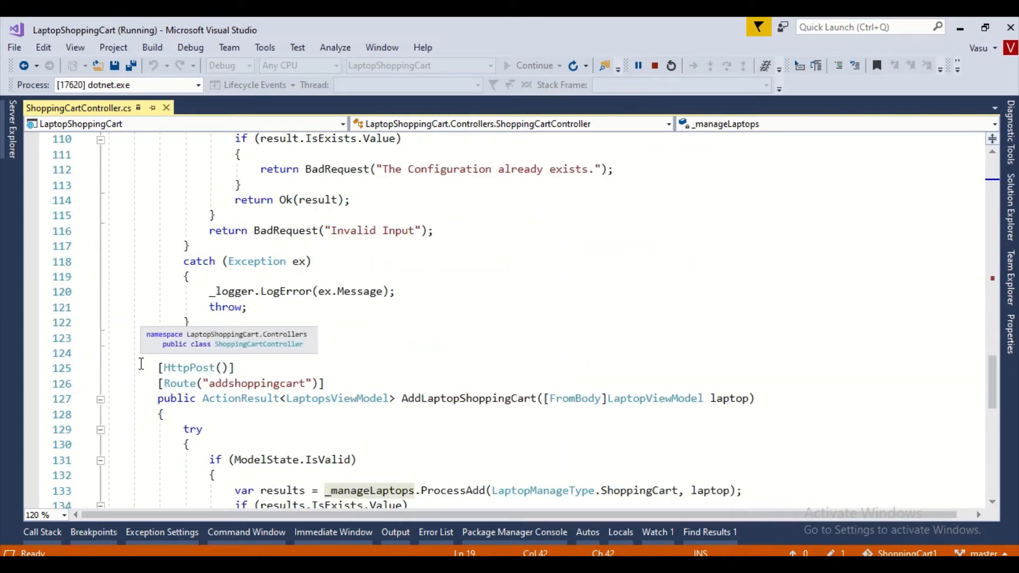
scroll(141, 363, "down", 5)
scroll(142, 363, "up", 5)
left_click(389, 354)
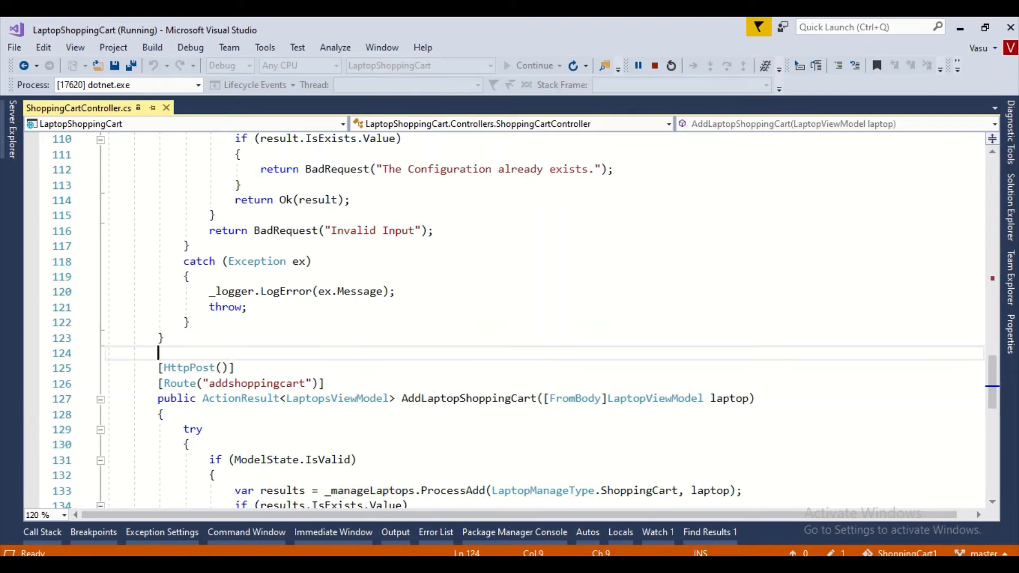
key("alt+Tab")
key("alt+Tab")
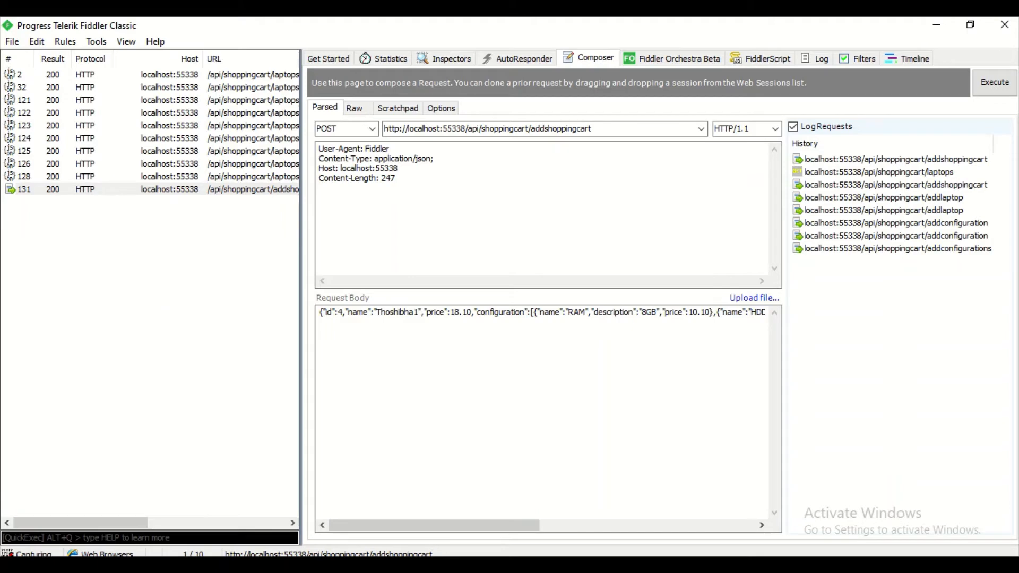
key("alt+Tab")
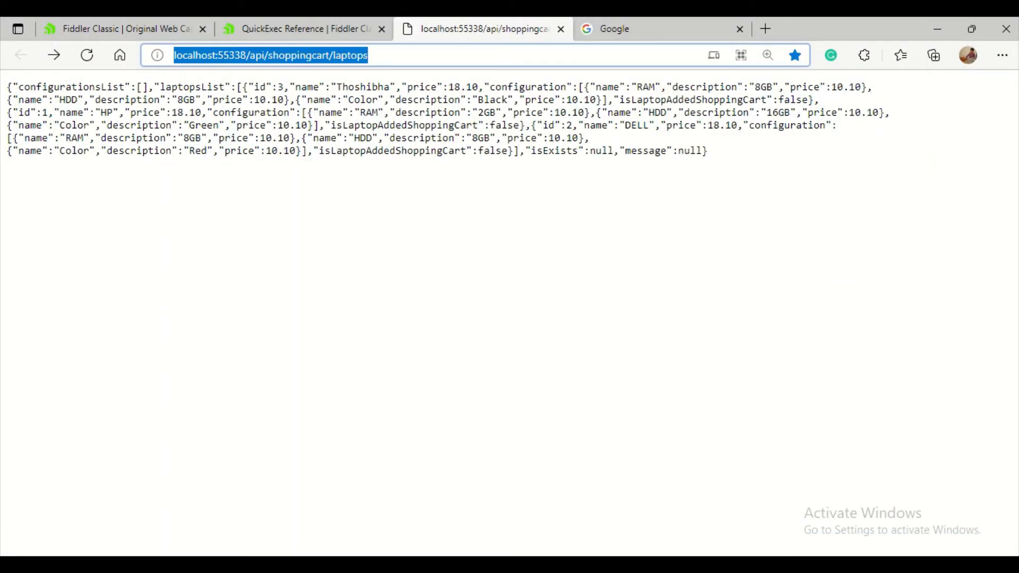
key("alt+Tab")
Step: Collapse the AddLaptop, AddConfiguration, AddLaptopShoppingCart and both GetLaptops methods in ShoppingCartController.cs to leave an overview of the API routes
scroll(516, 361, "up", 10)
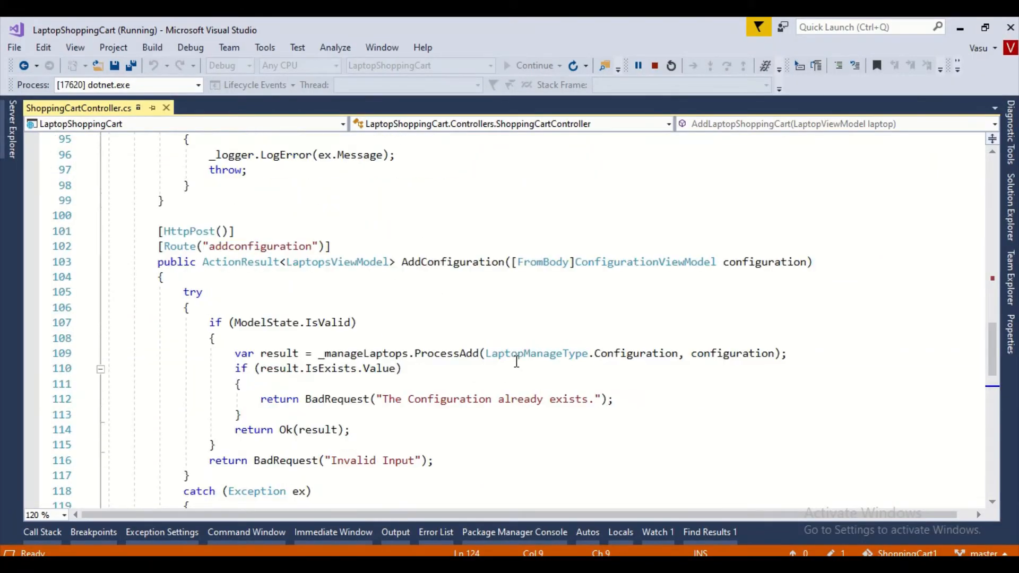
scroll(516, 361, "up", 9)
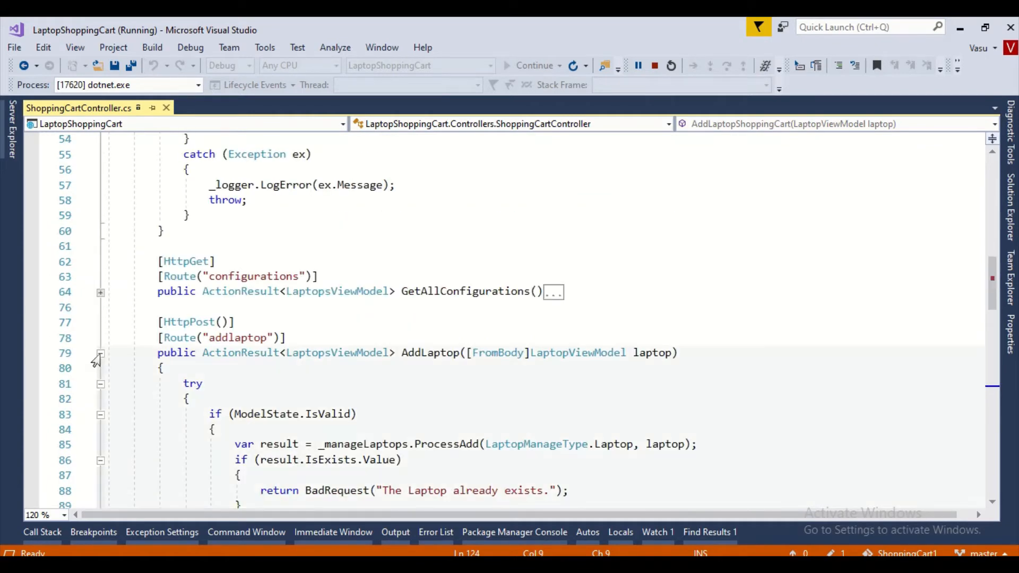
left_click(101, 353)
left_click(100, 415)
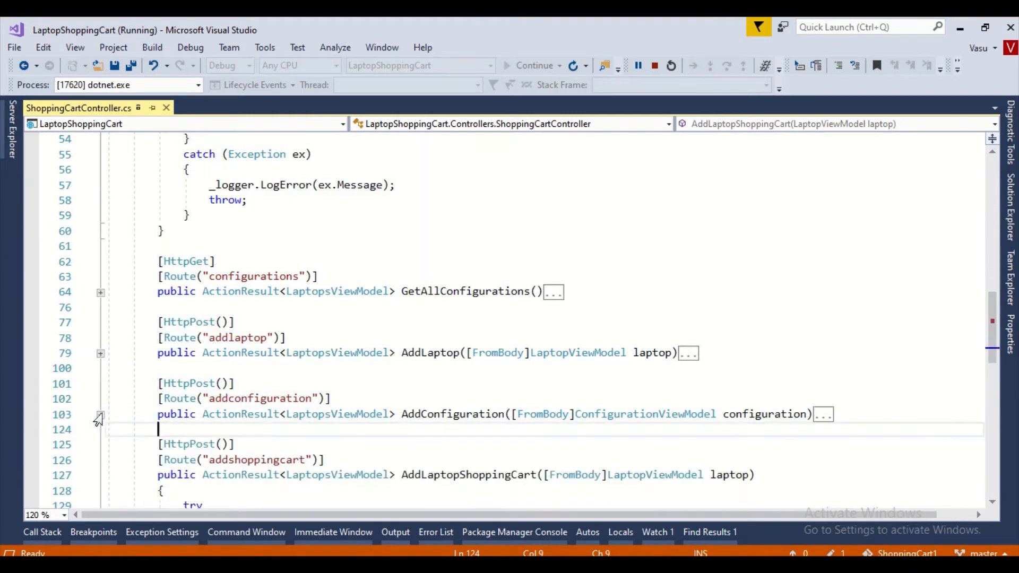
left_click(100, 476)
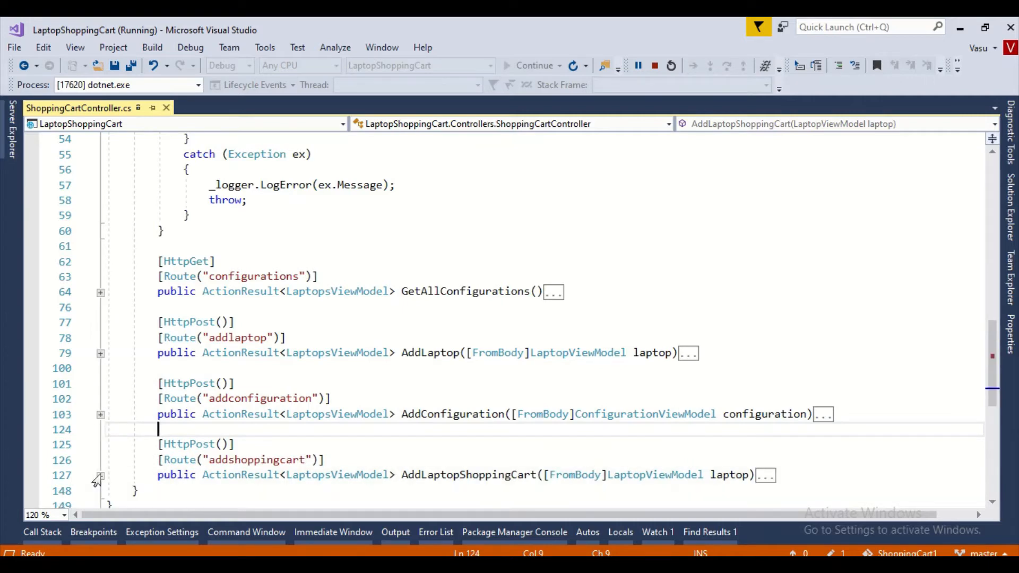
scroll(180, 362, "up", 5)
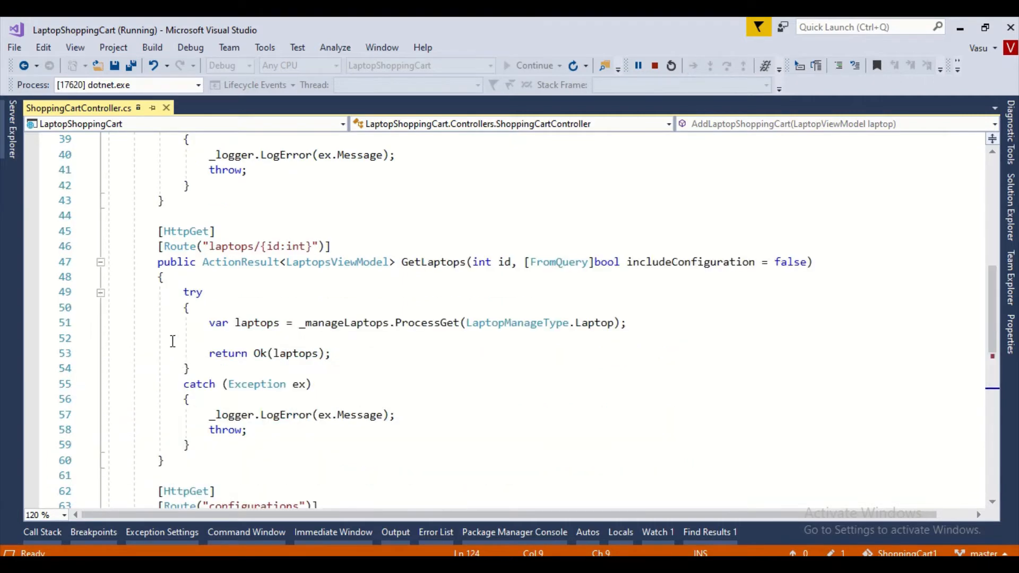
left_click(99, 262)
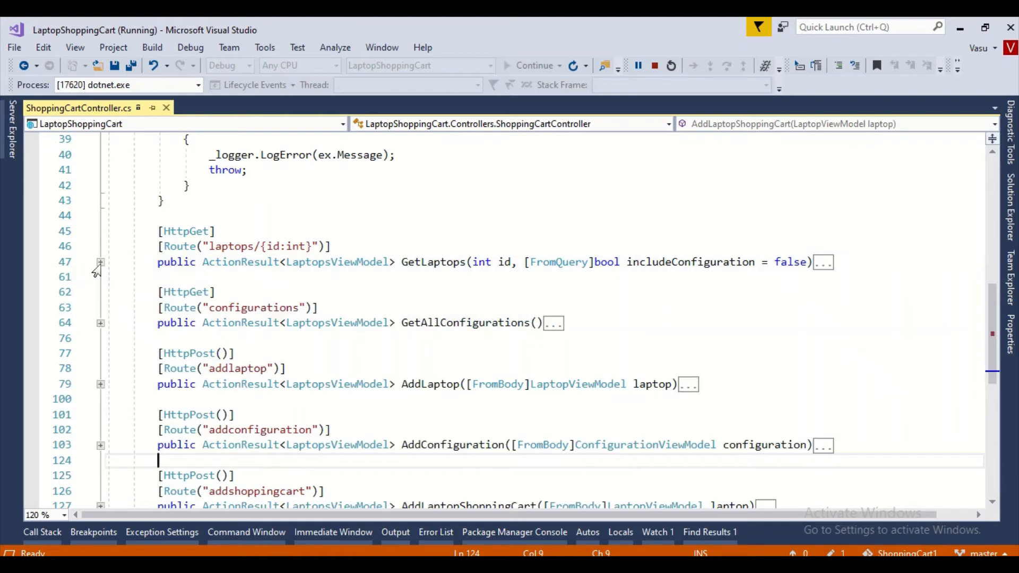
scroll(93, 271, "up", 10)
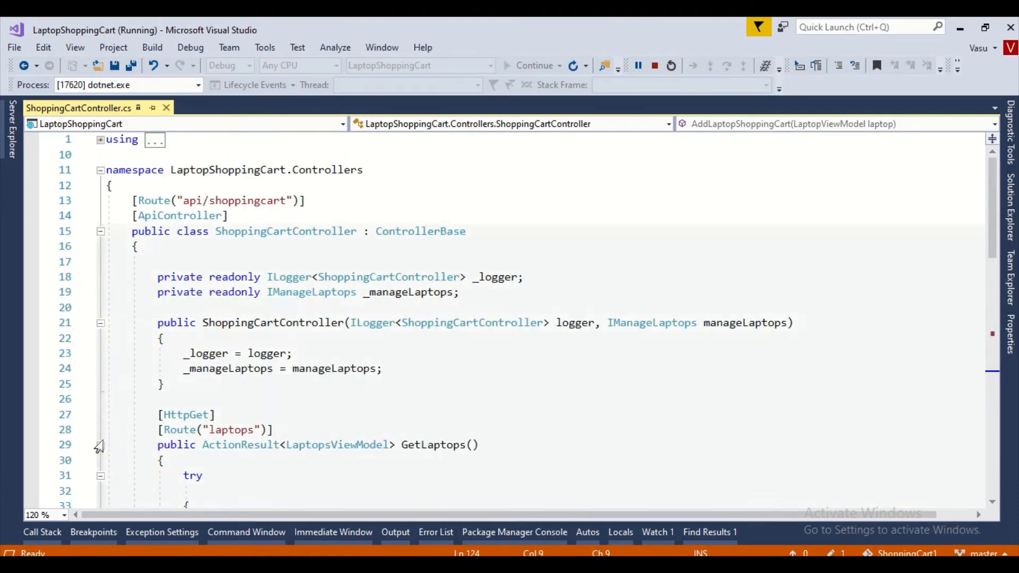
left_click(100, 446)
scroll(340, 356, "down", 5)
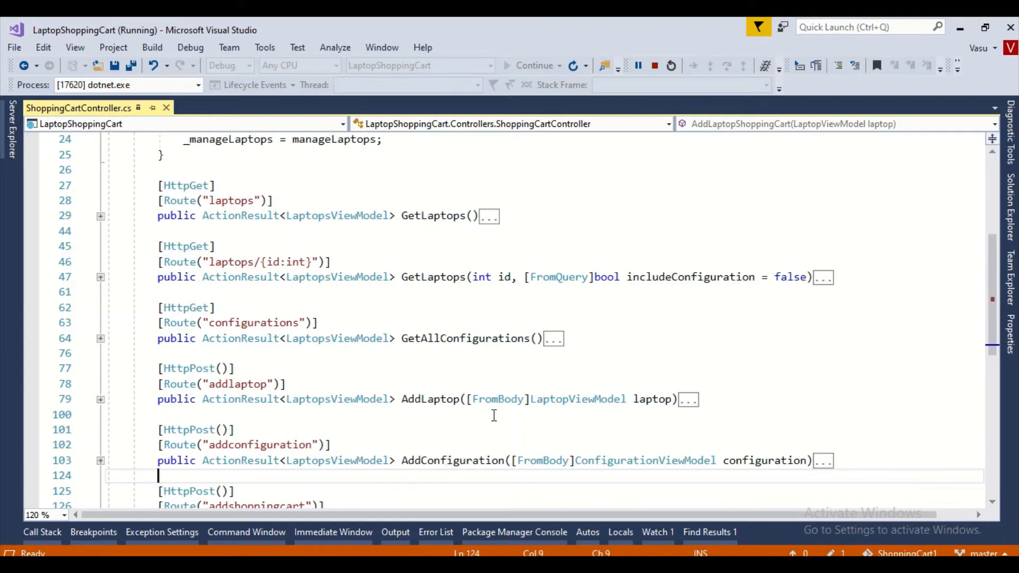
Step: Switch to Fiddler and load the first addconfiguration POST request from the Composer's history
left_click(516, 565)
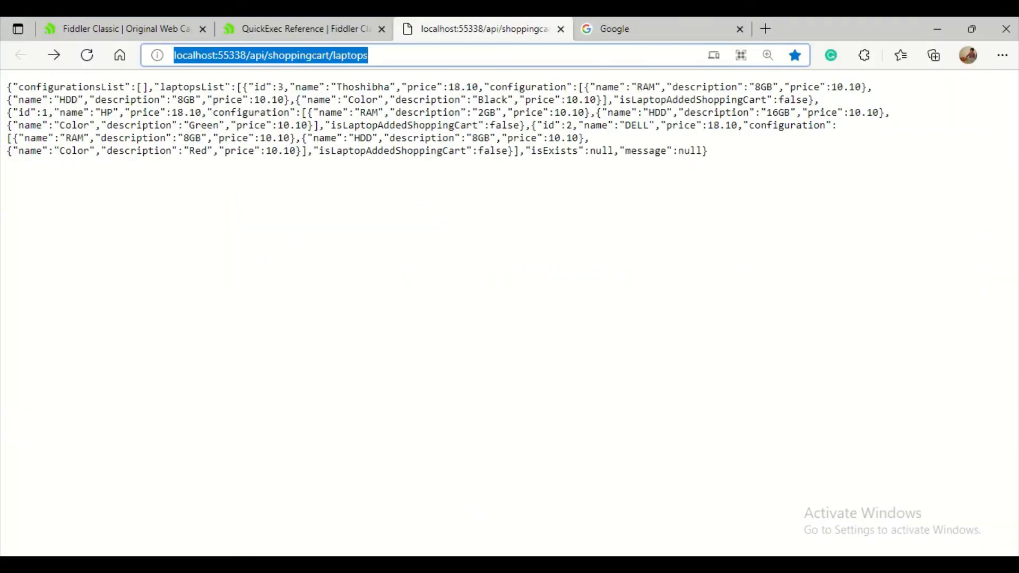
left_click(603, 564)
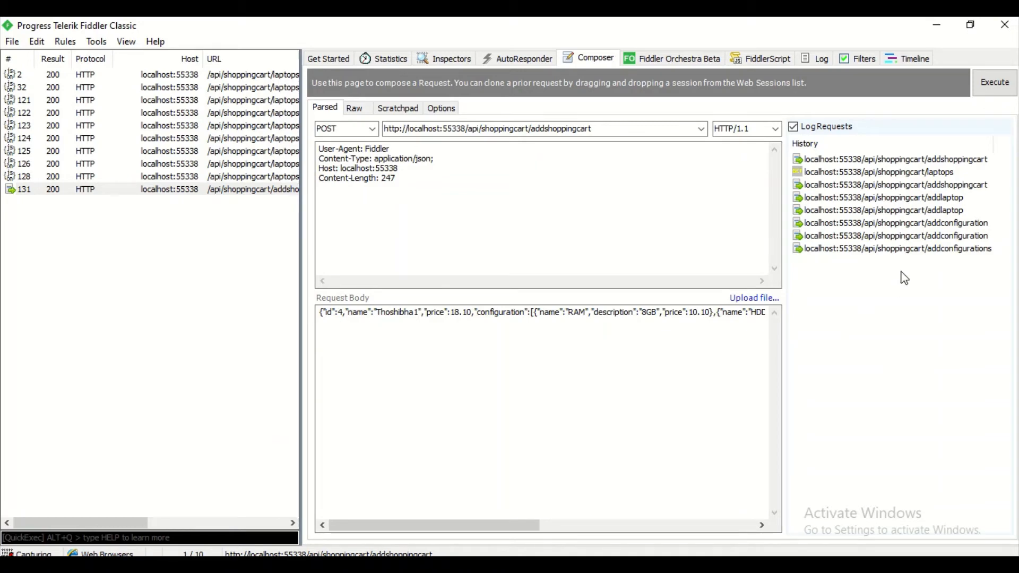
left_click(879, 225)
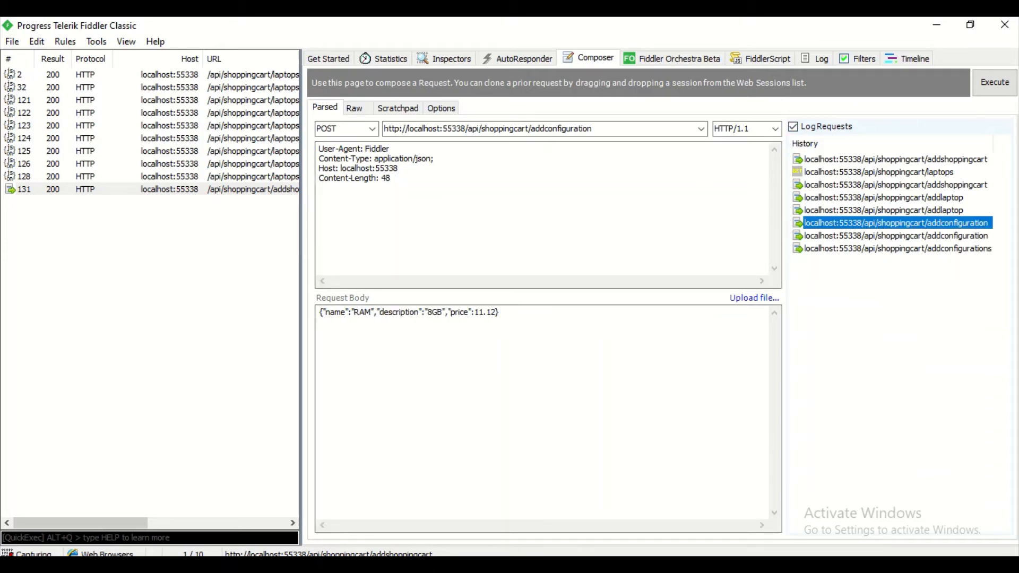
Step: Switch to Visual Studio, expand the AddConfiguration method and set a breakpoint on its opening brace at line 104
left_click(549, 564)
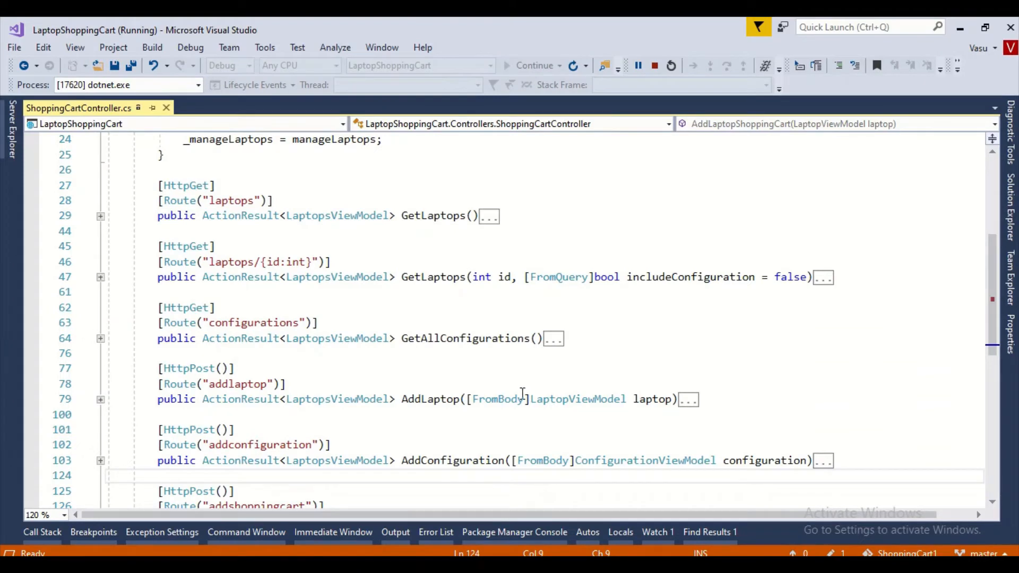
left_click(100, 460)
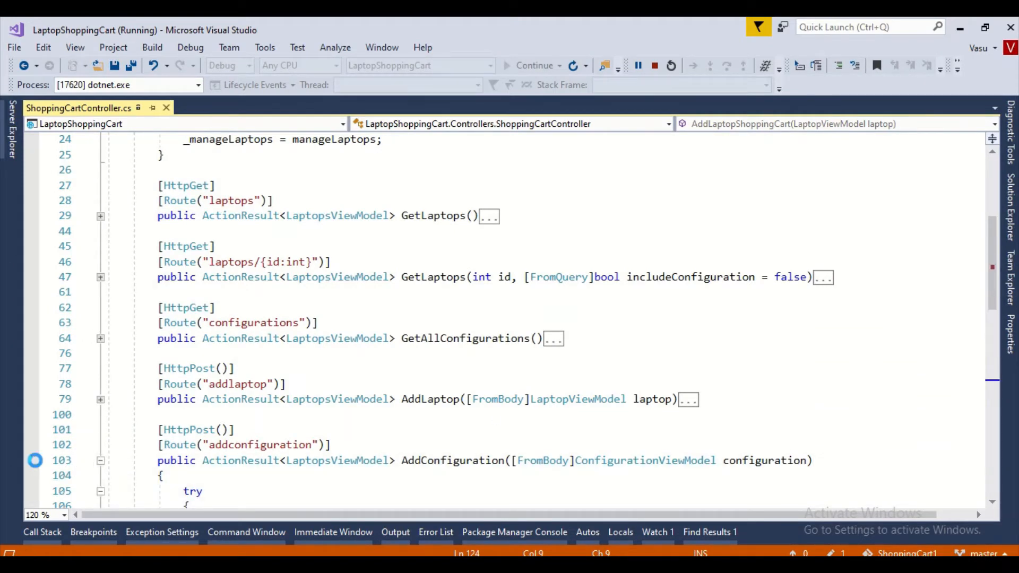
mouse_move(346, 21)
left_click(31, 475)
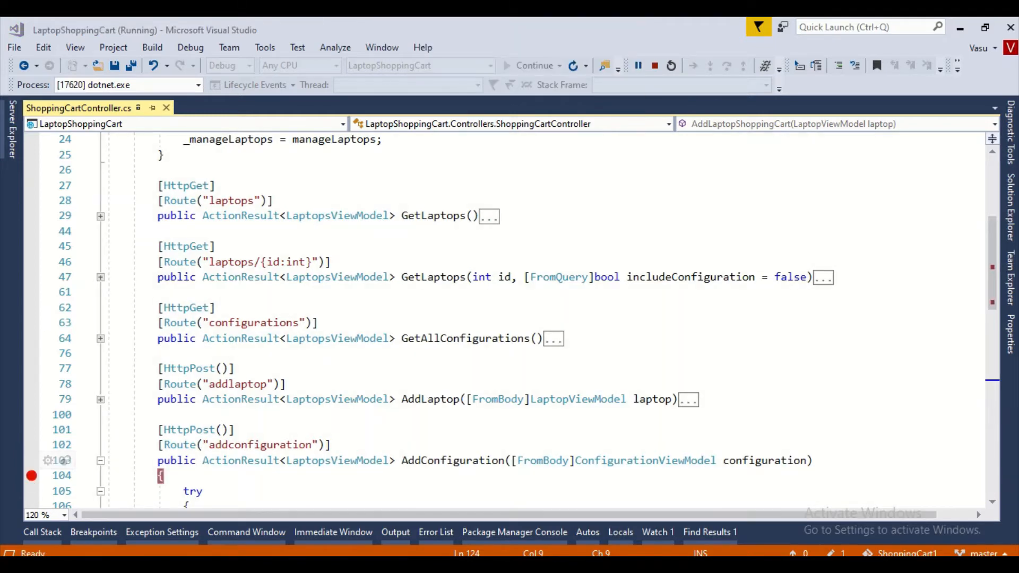
Step: Execute the addconfiguration request from Fiddler and step over the code in AddConfiguration to the ModelState.IsValid check on line 107
key("alt+Tab")
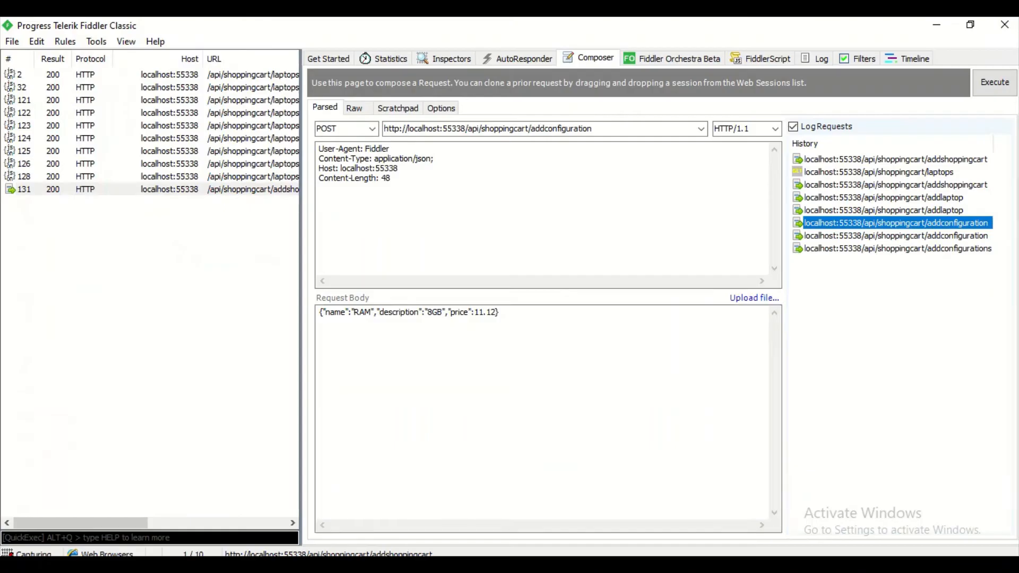
left_click(993, 82)
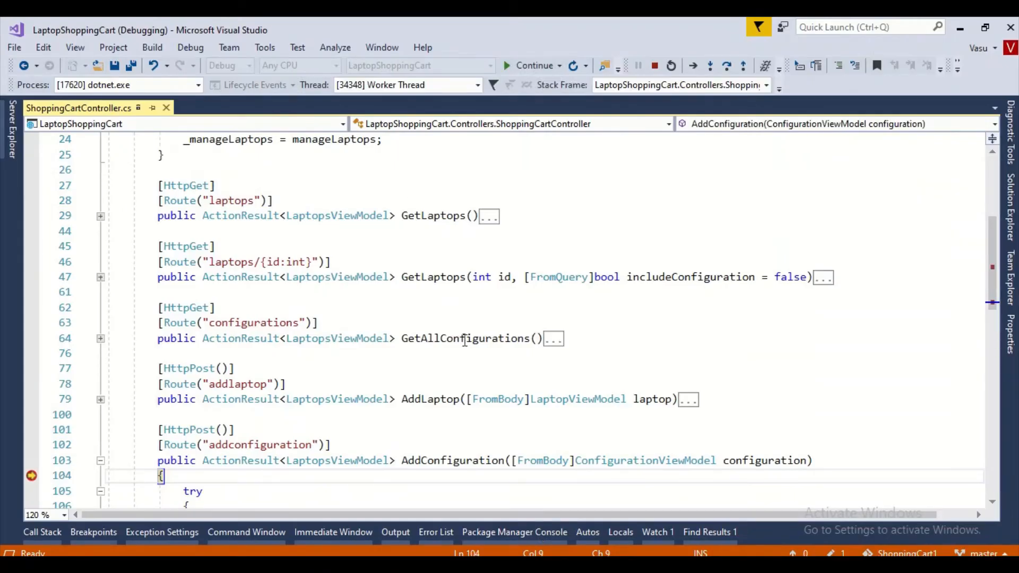
scroll(478, 323, "down", 5)
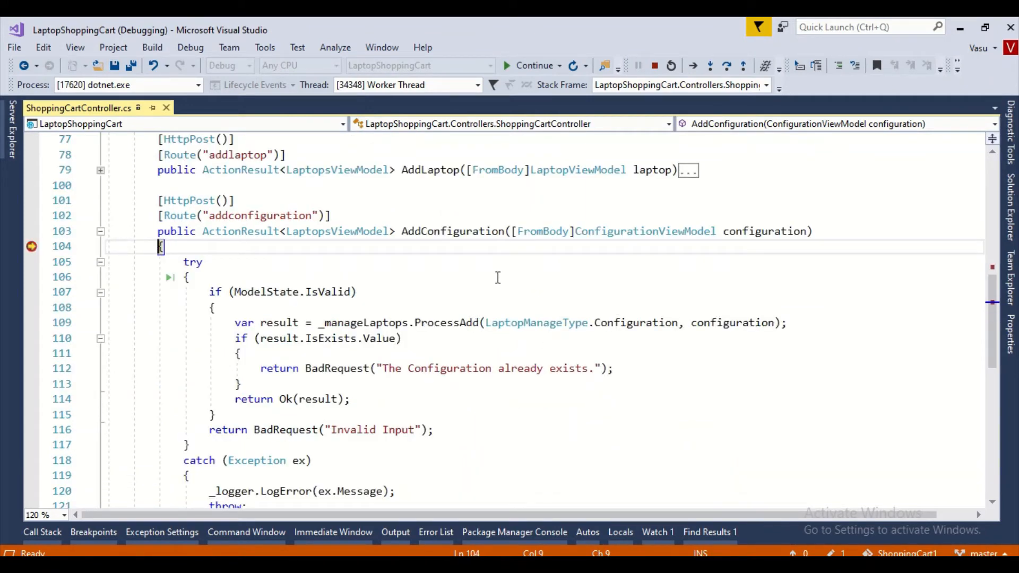
key("F10")
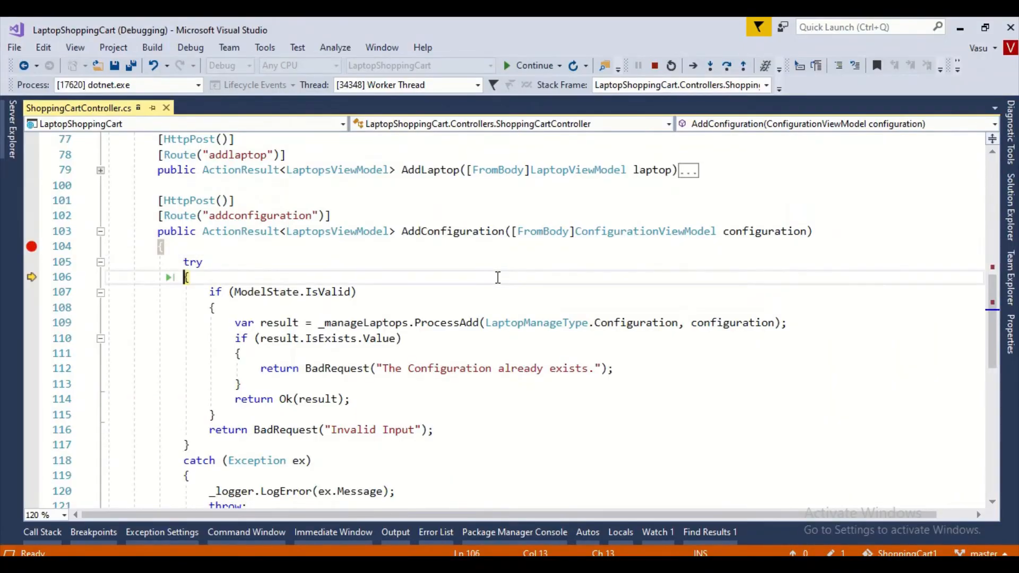
key("F10")
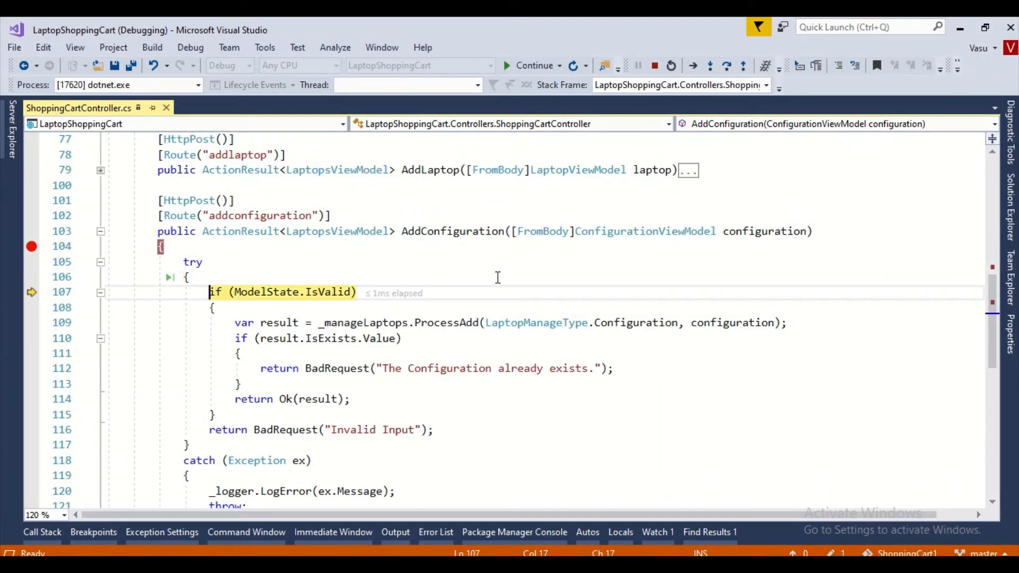
Step: Step over AddConfiguration to the return Ok(result) line, remove the line 104 breakpoint and continue running the API
key("F10")
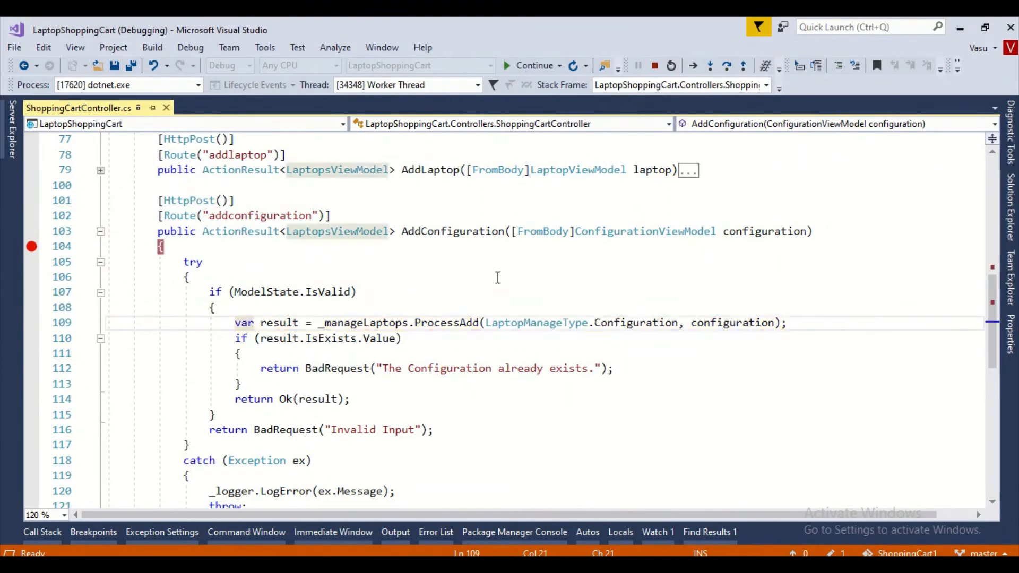
key("F10")
key("F10")
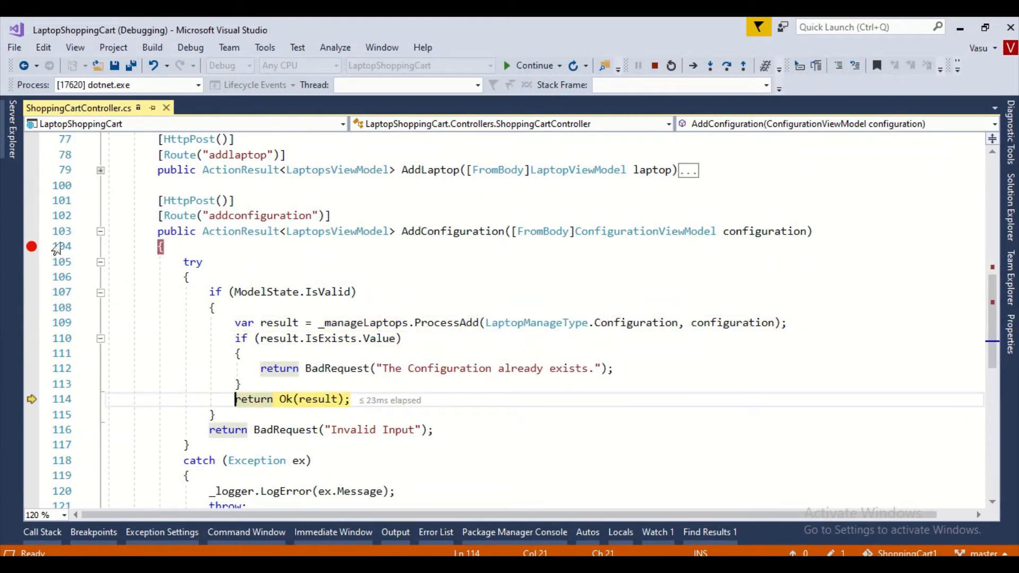
left_click(33, 247)
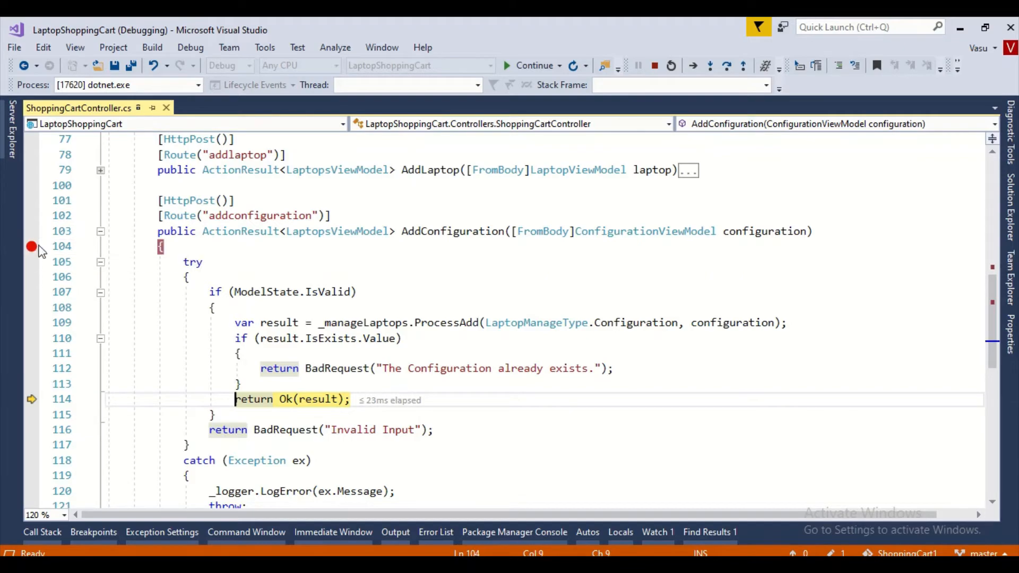
left_click(523, 68)
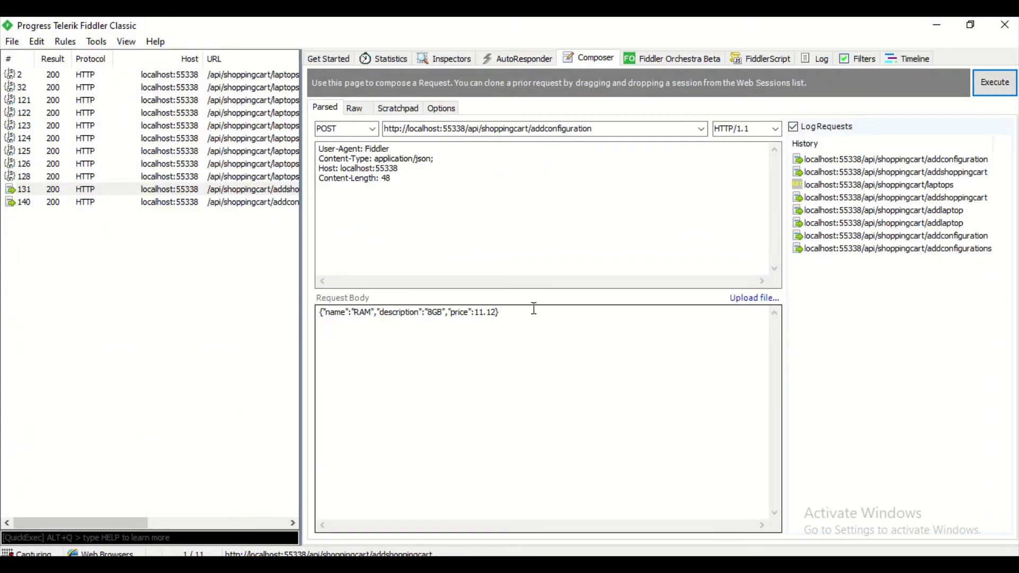
Step: Open the new addconfiguration session in Fiddler, decode its response, and examine the request headers and text and the response as XML
double_click(148, 207)
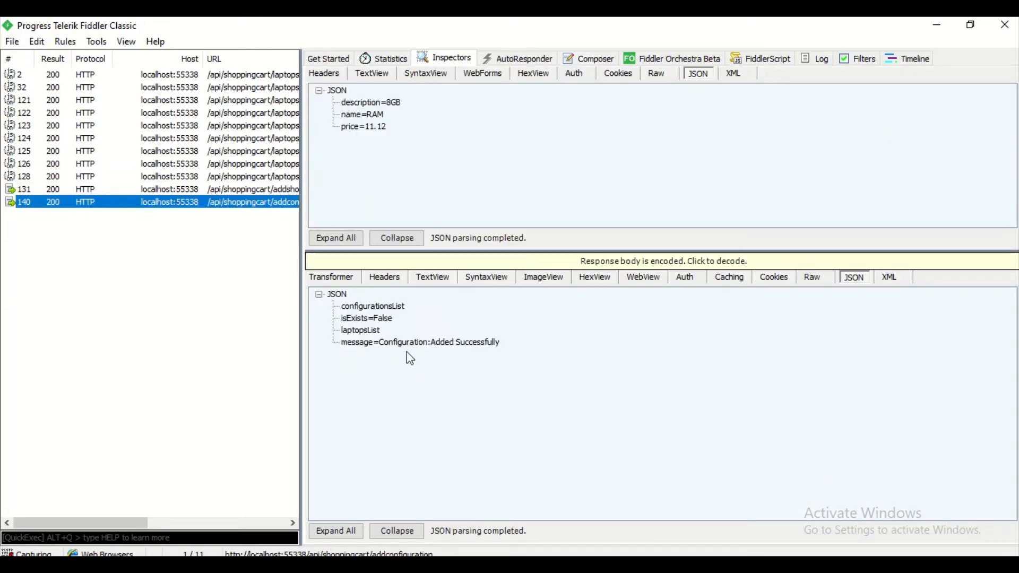
left_click(651, 261)
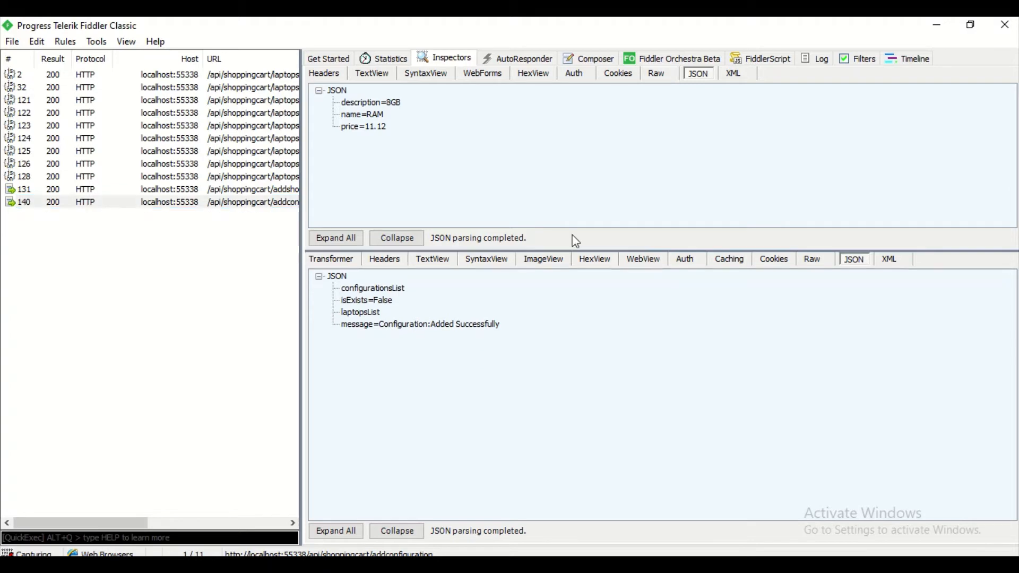
left_click(335, 77)
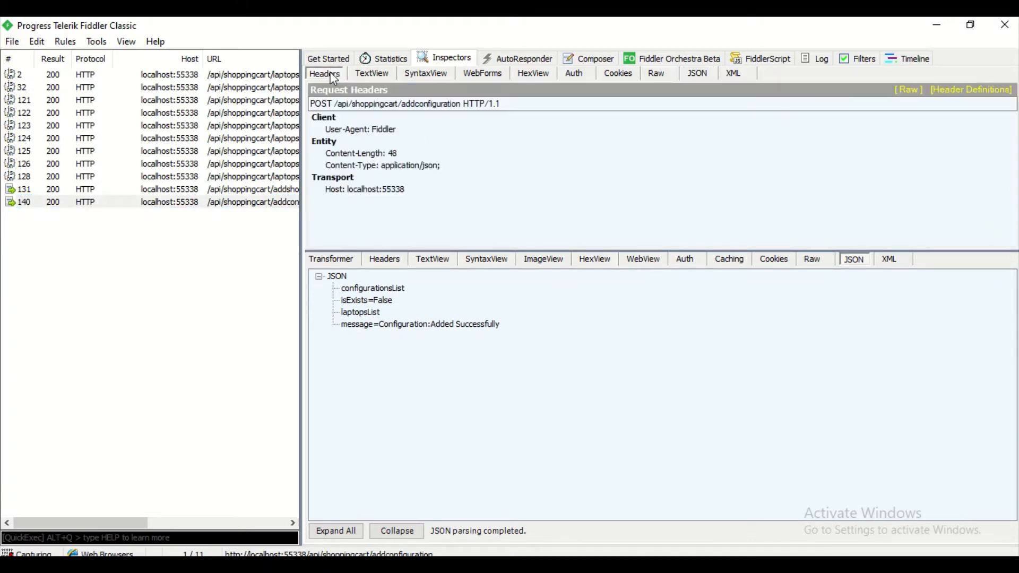
left_click(372, 79)
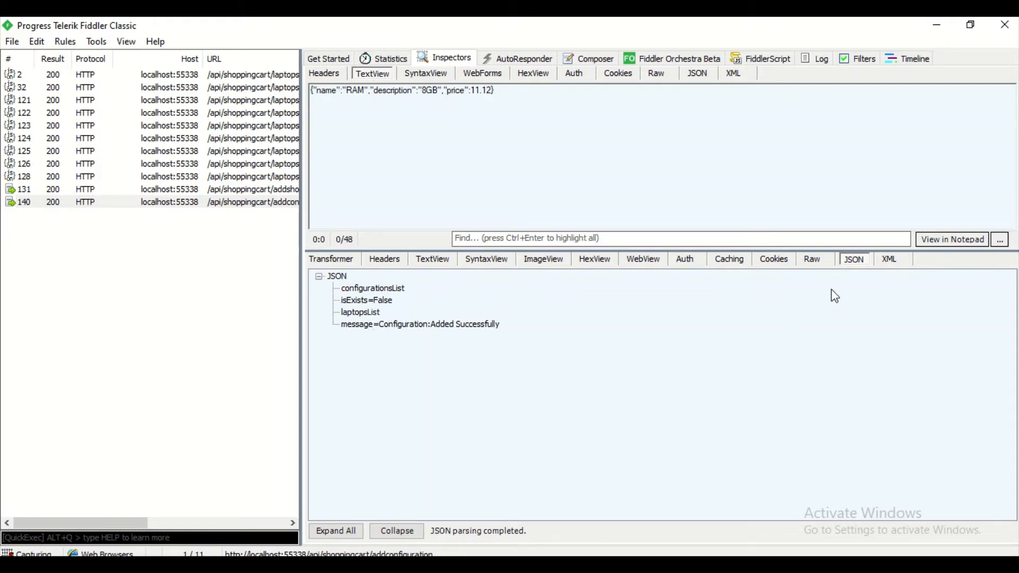
left_click(890, 260)
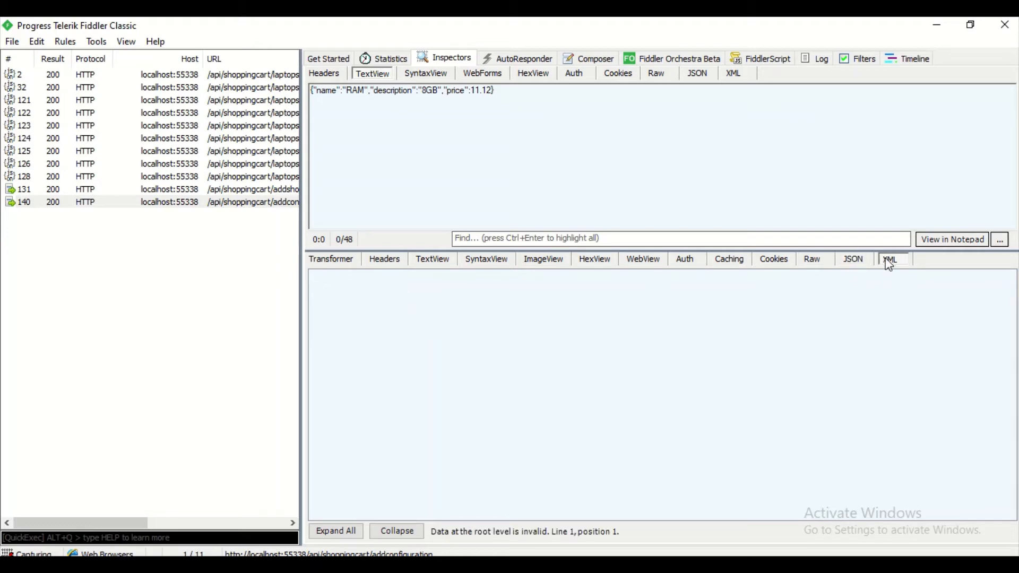
left_click(330, 77)
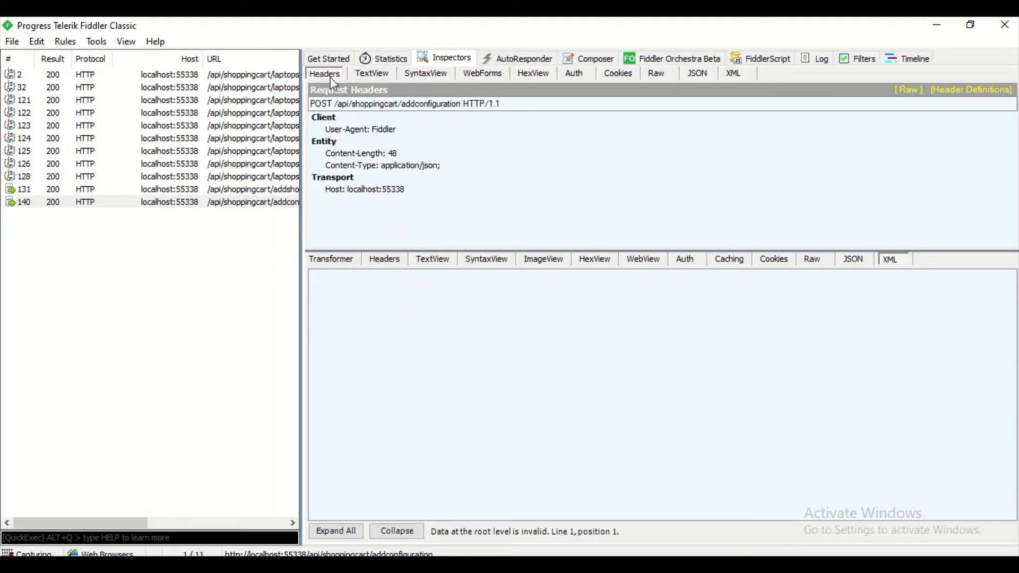
Step: Review the composed addconfiguration request and Fiddler's traffic filter settings, including the available breakpoint options
left_click(589, 59)
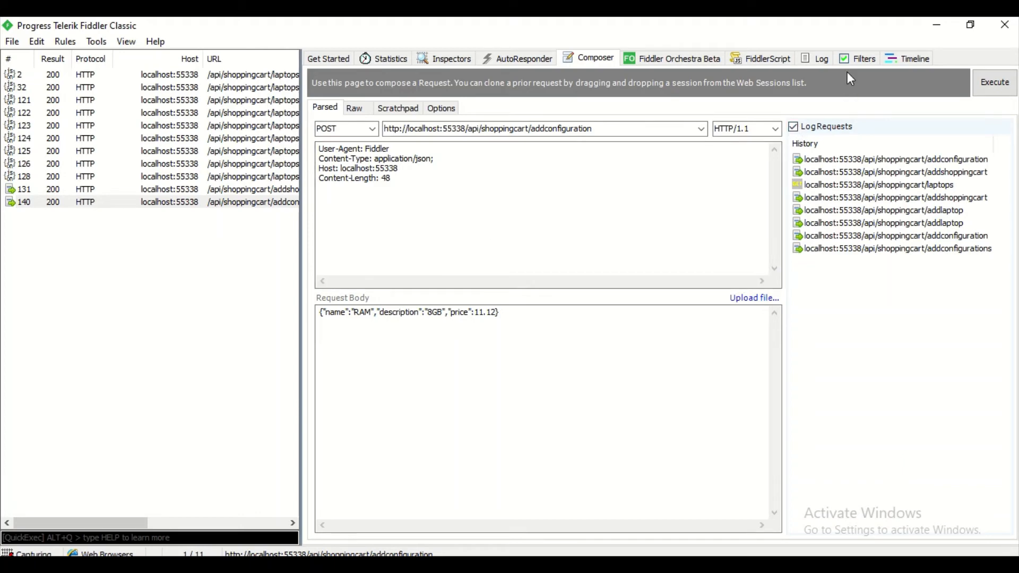
left_click(858, 60)
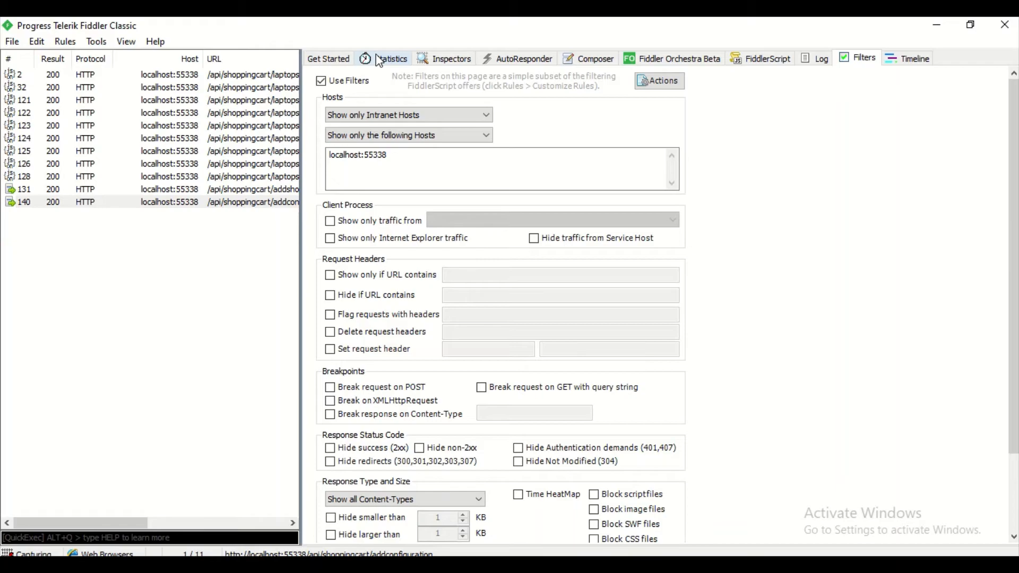
left_click(239, 564)
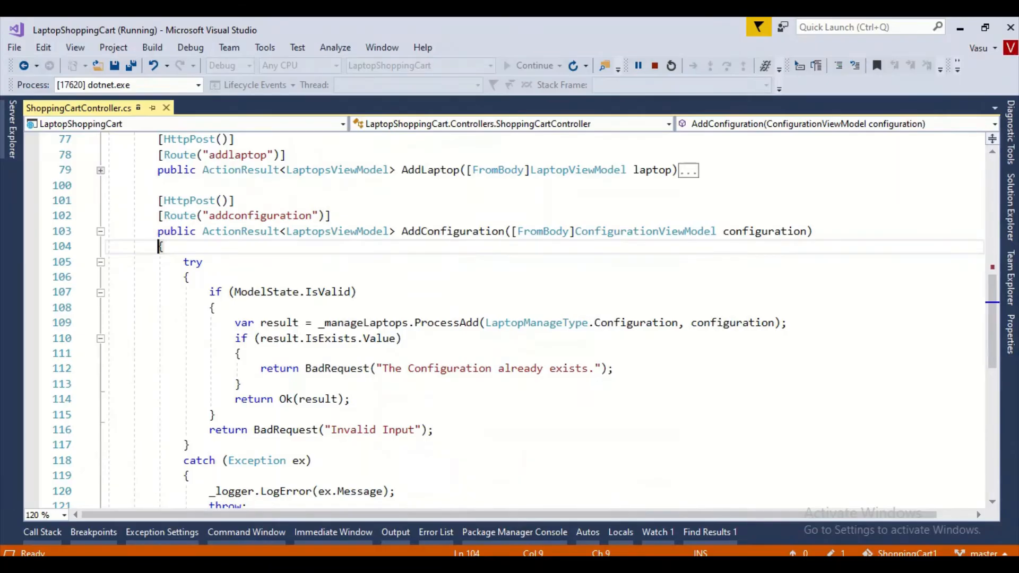
left_click(612, 564)
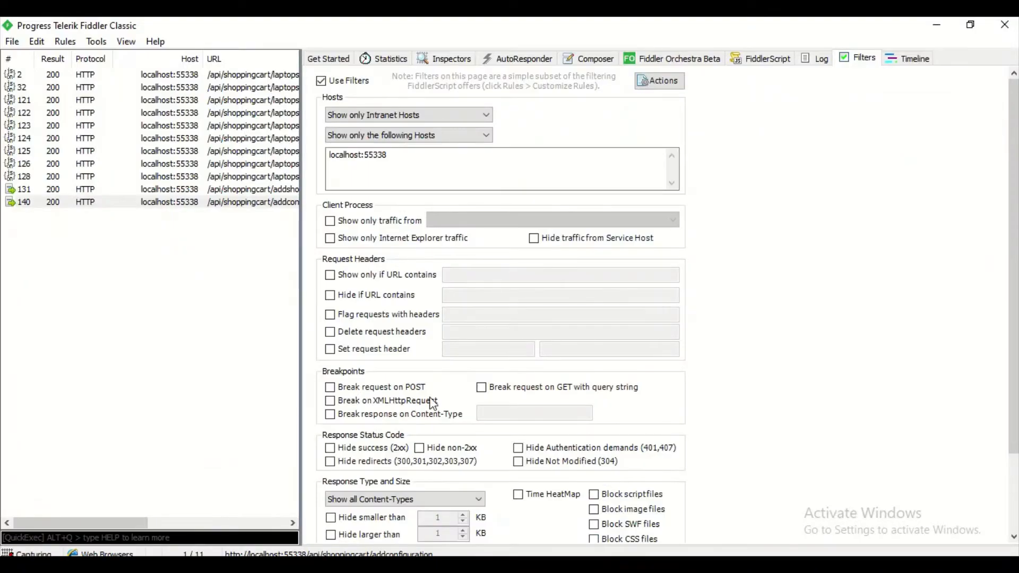
Step: Switch to the browser and read the Fiddler Classic overview sections on inspecting HTTP/HTTPS traffic and mocking or modifying requests
key("alt+Tab")
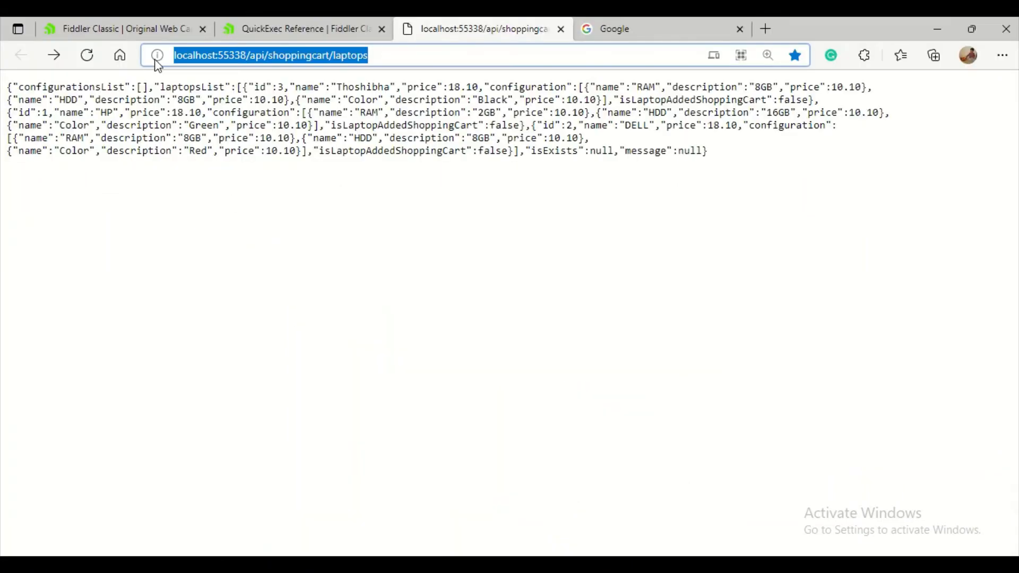
left_click(139, 35)
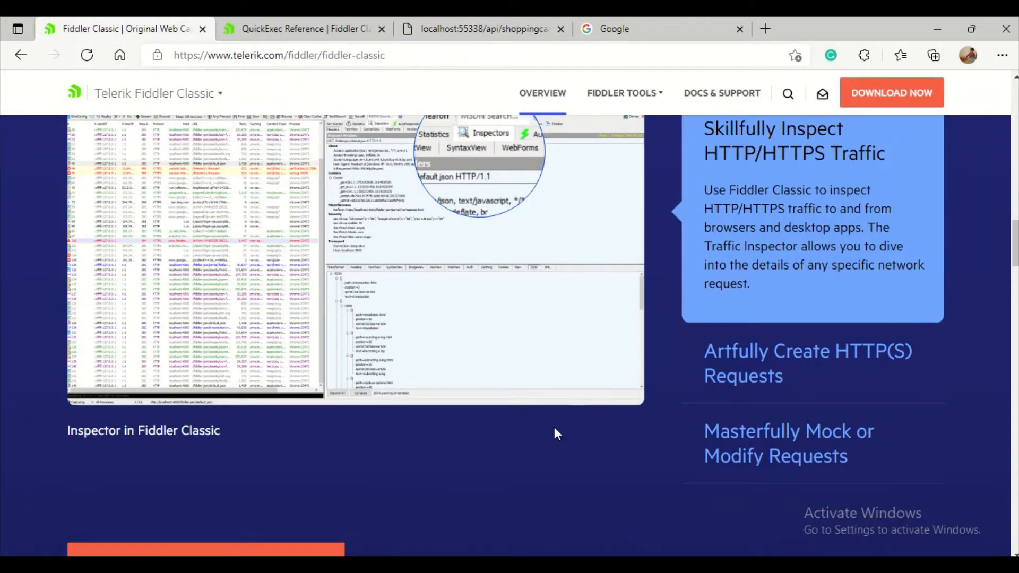
left_click(732, 433)
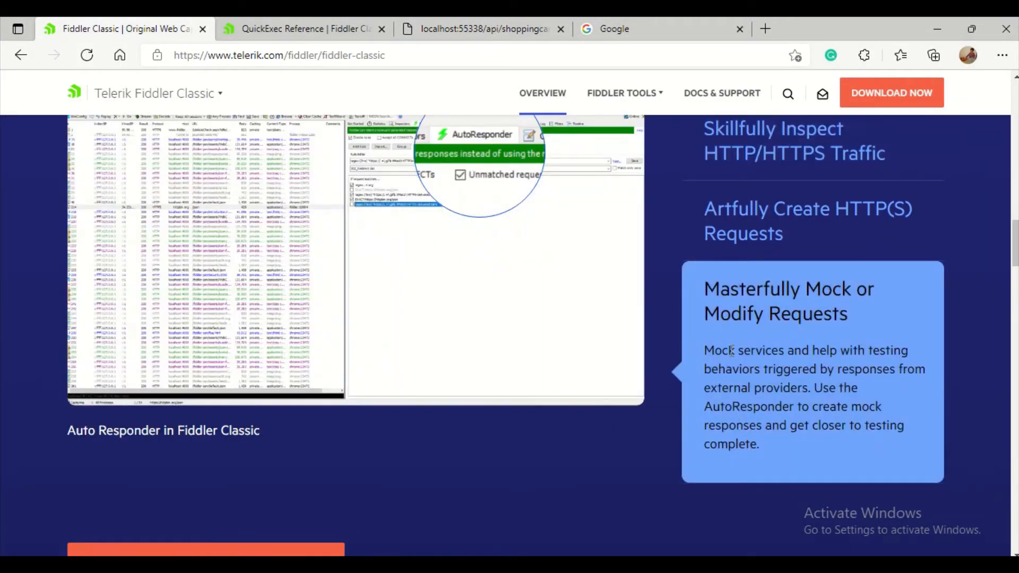
left_click(759, 155)
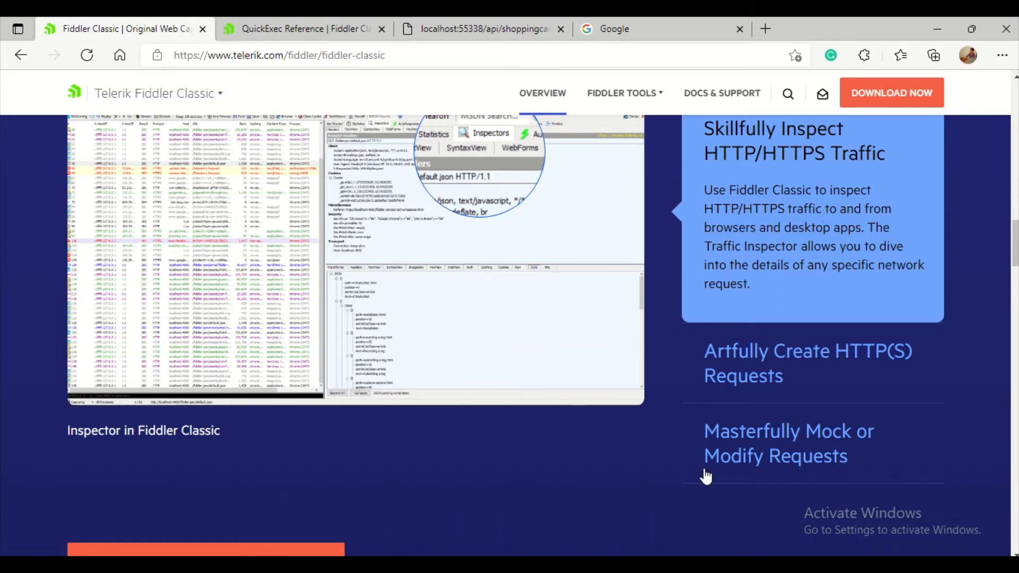
left_click(752, 457)
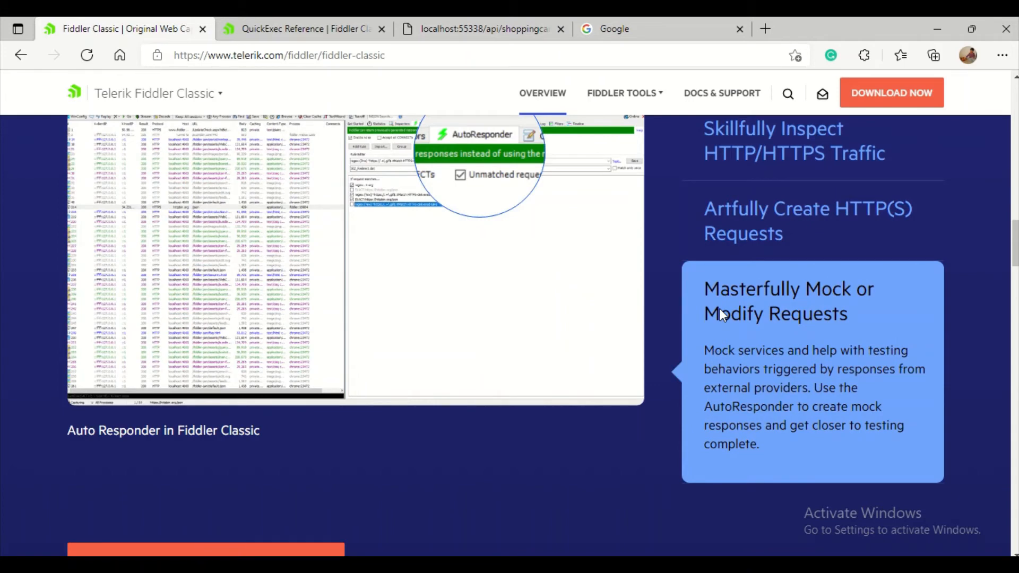
Step: Copy the bpv POST command from the QuickExec Reference page and run it in Fiddler's QuickExec to break on POST requests
left_click(274, 26)
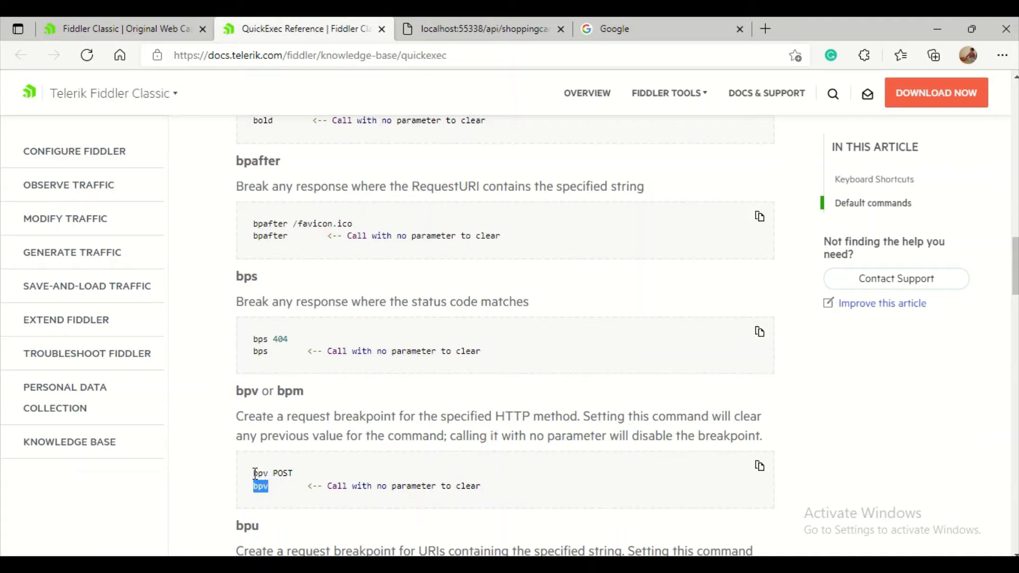
left_click_drag(254, 472, 295, 475)
key("ctrl+c")
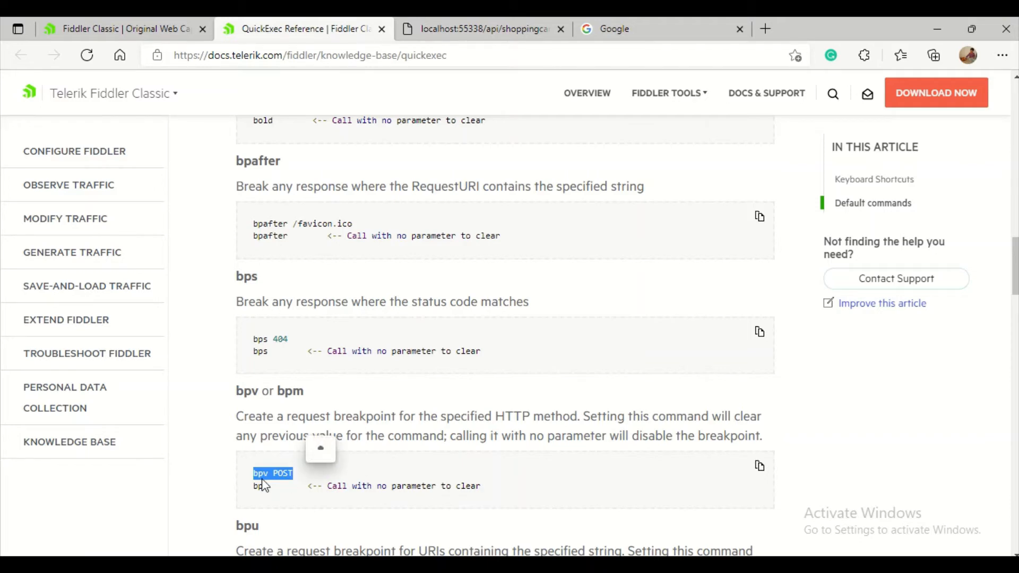
key("alt+Tab")
left_click(104, 537)
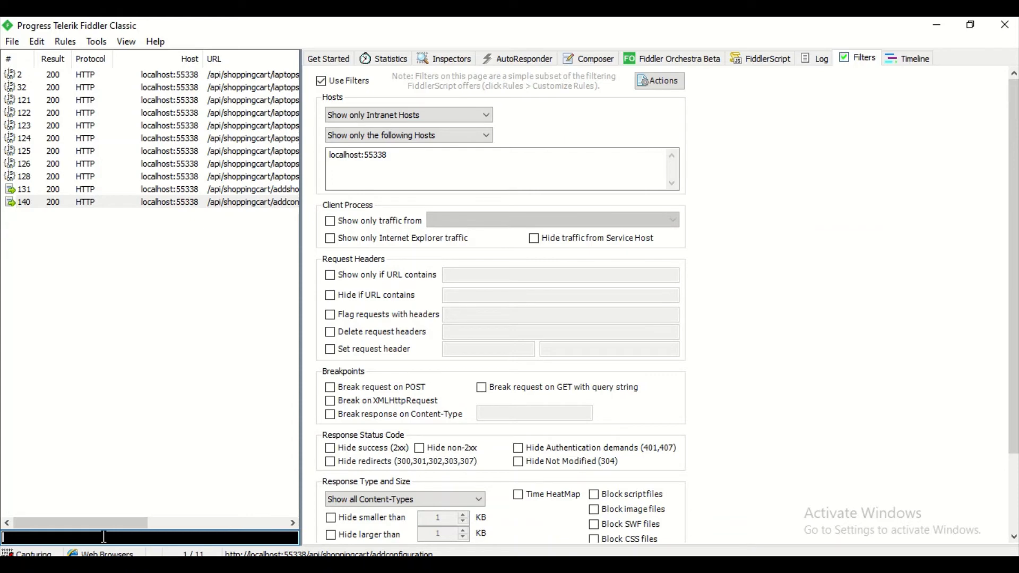
key("ctrl+v")
key("Return")
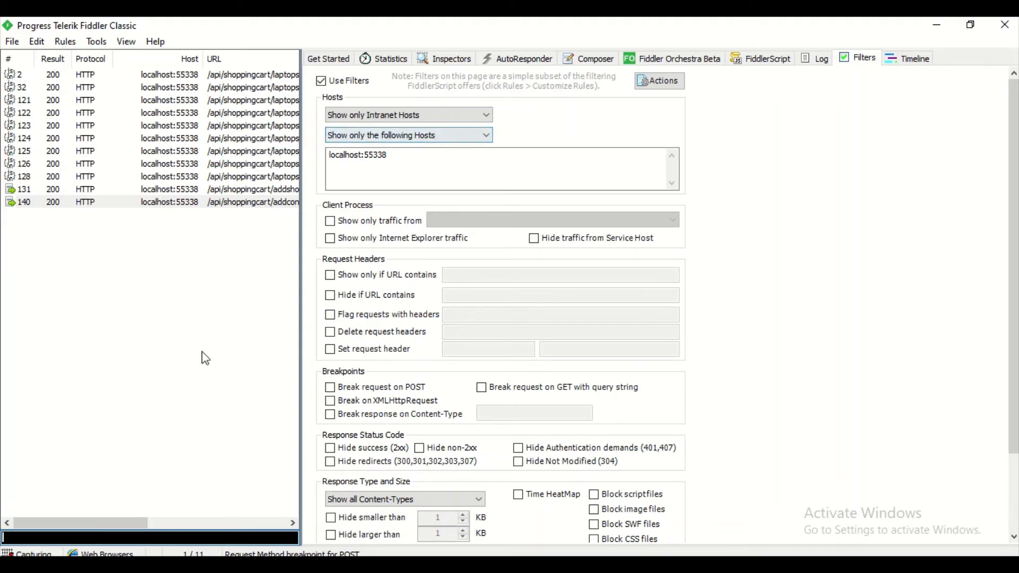
Step: Execute the addconfiguration POST request from the Composer, open its new session and decode the response body
left_click(595, 60)
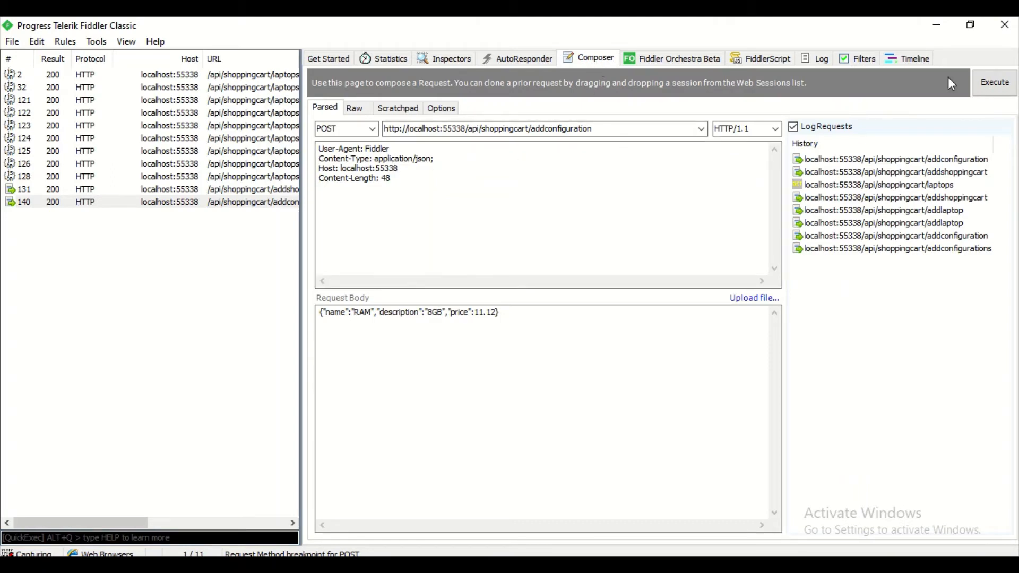
left_click(992, 85)
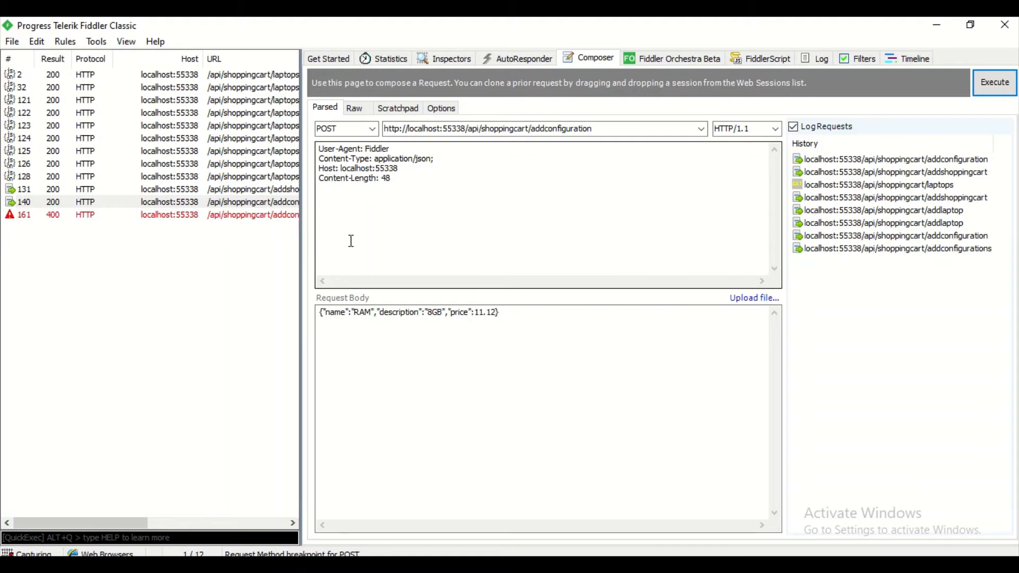
double_click(141, 218)
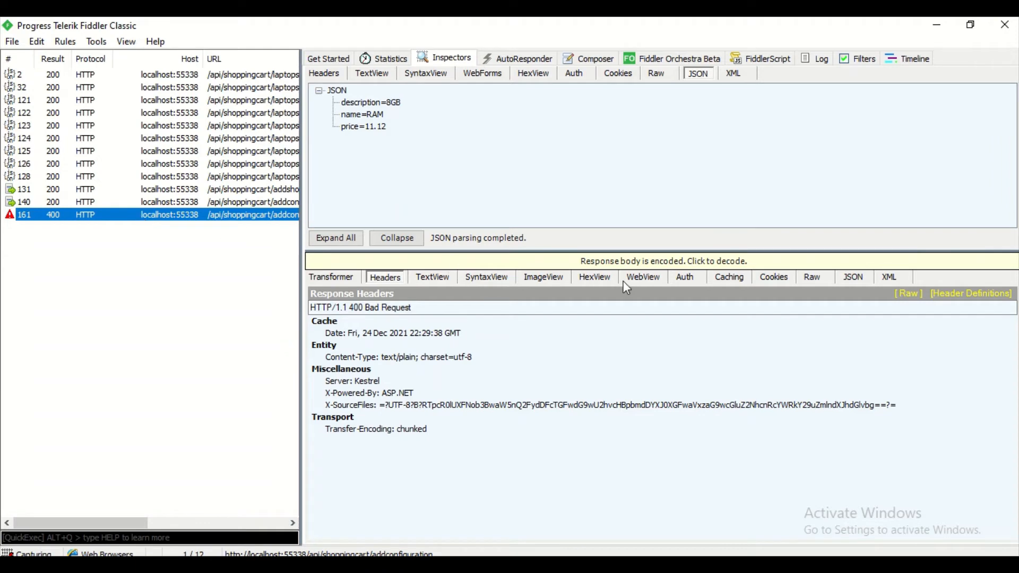
left_click(632, 263)
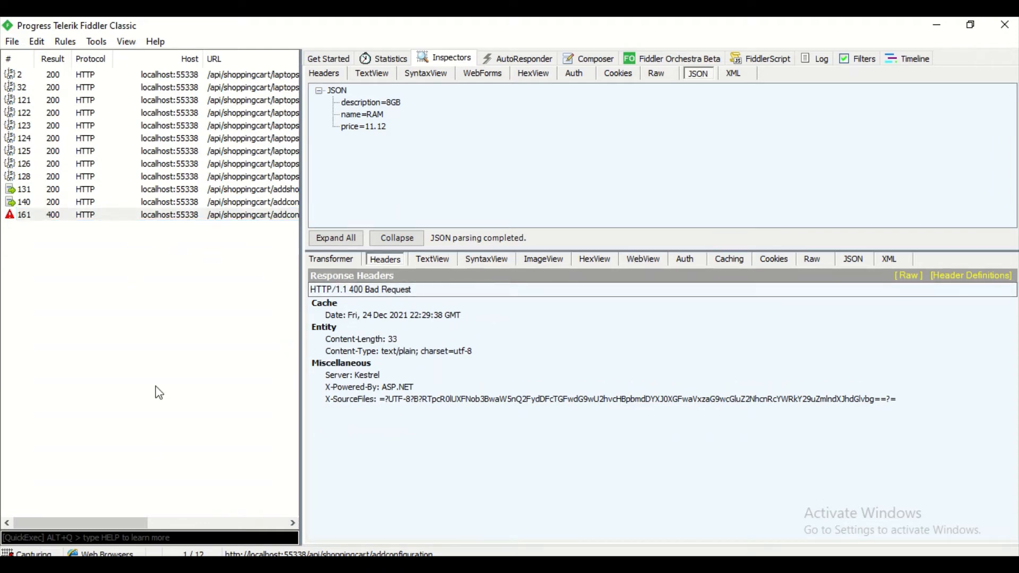
Step: Delete all captured sessions from the Fiddler session list, from the laptops requests through the failed addconfiguration request
left_click(80, 248)
left_click_drag(44, 245, 122, 77)
key("Delete")
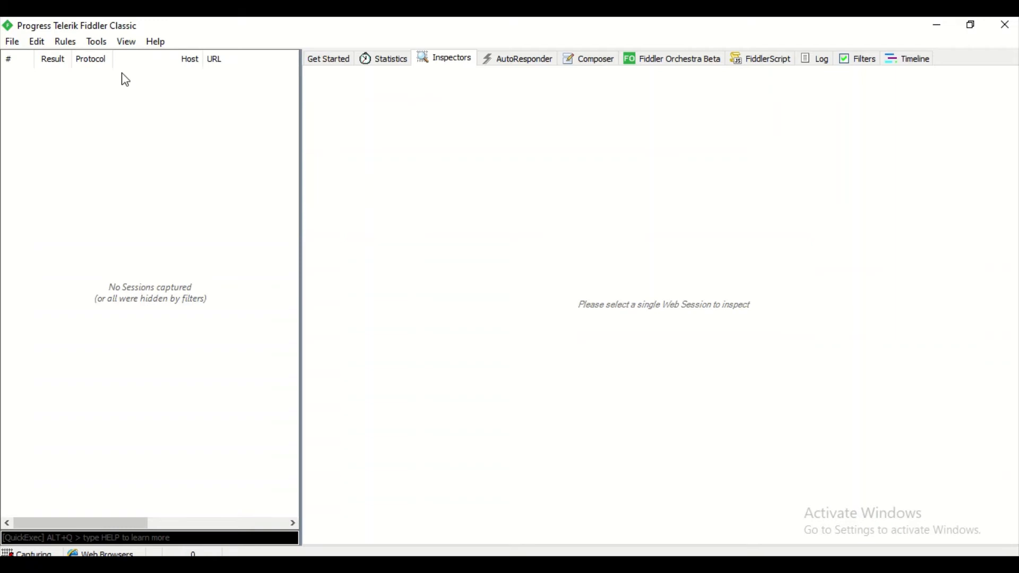
Step: Run the laptops request paused at the breakpoint to completion
mouse_move(291, 21)
left_click(407, 47)
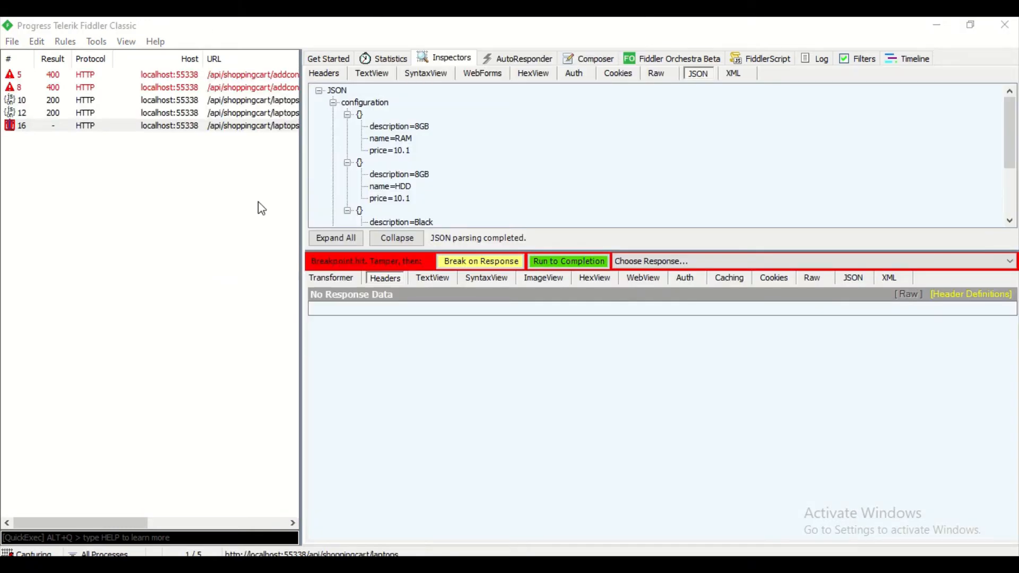
left_click(568, 261)
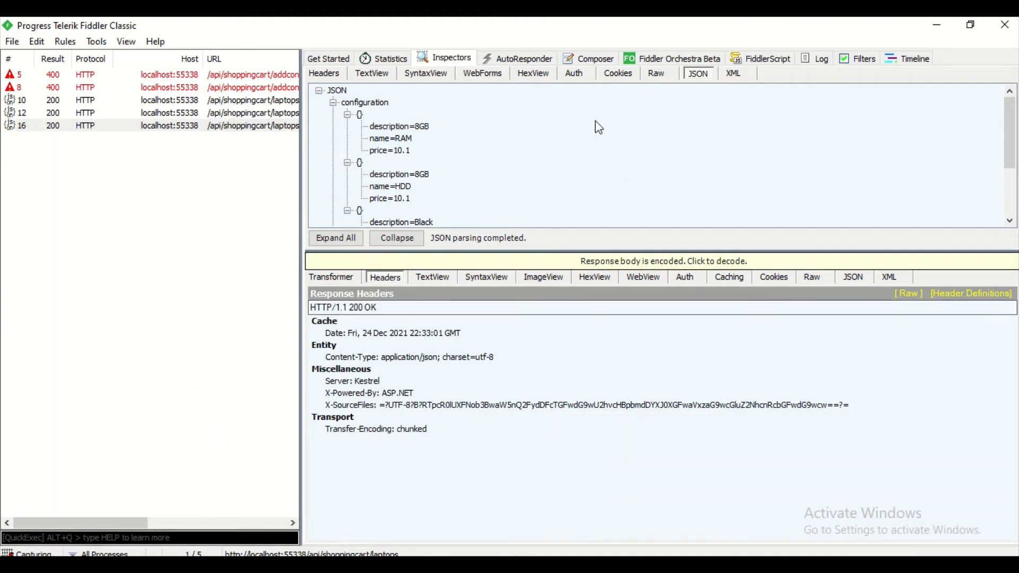
Step: Delete the five captured sessions and set Fiddler's process filter to All Processes
left_click_drag(97, 206, 136, 75)
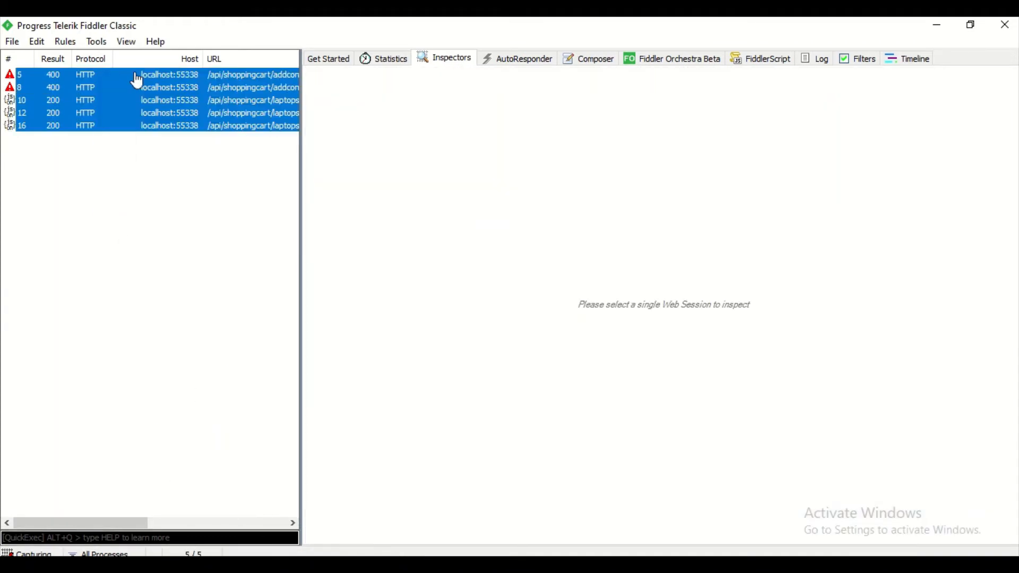
key("Delete")
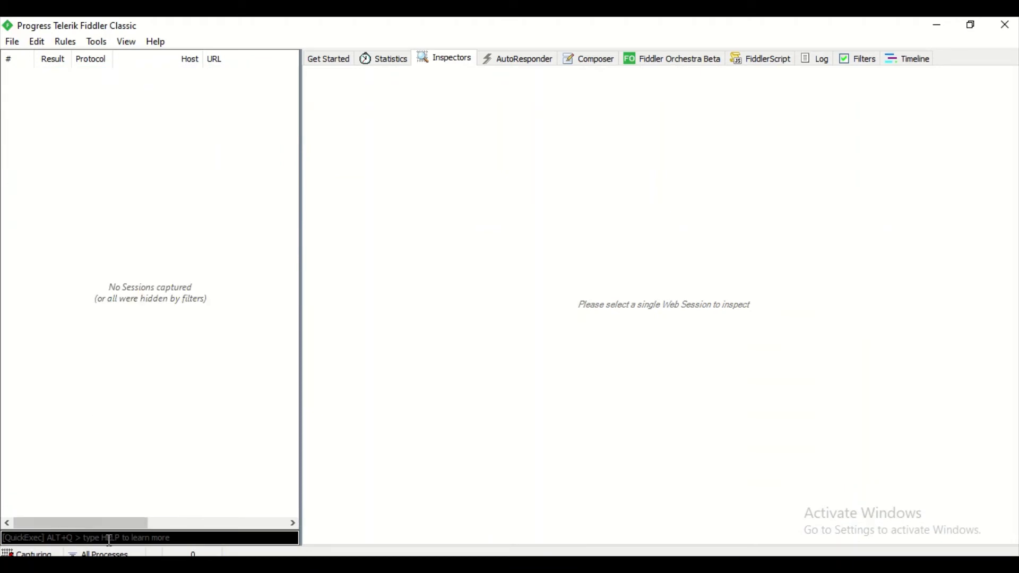
left_click(101, 553)
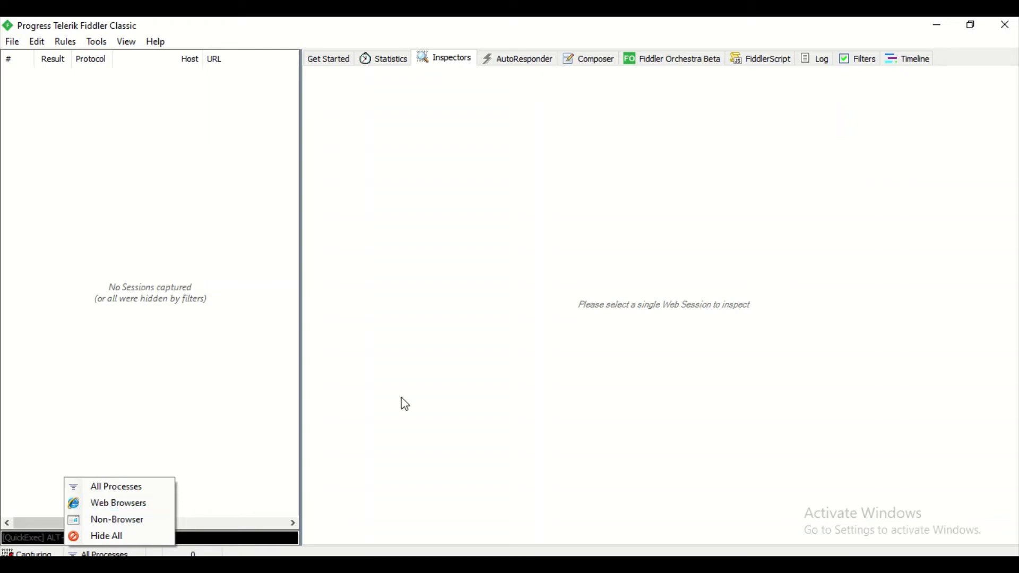
left_click(118, 493)
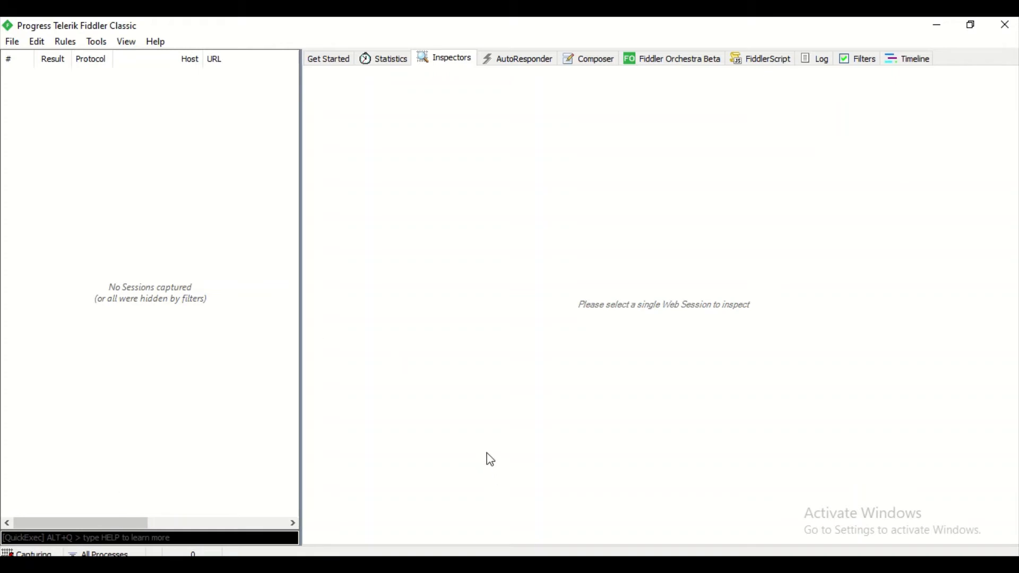
mouse_move(532, 563)
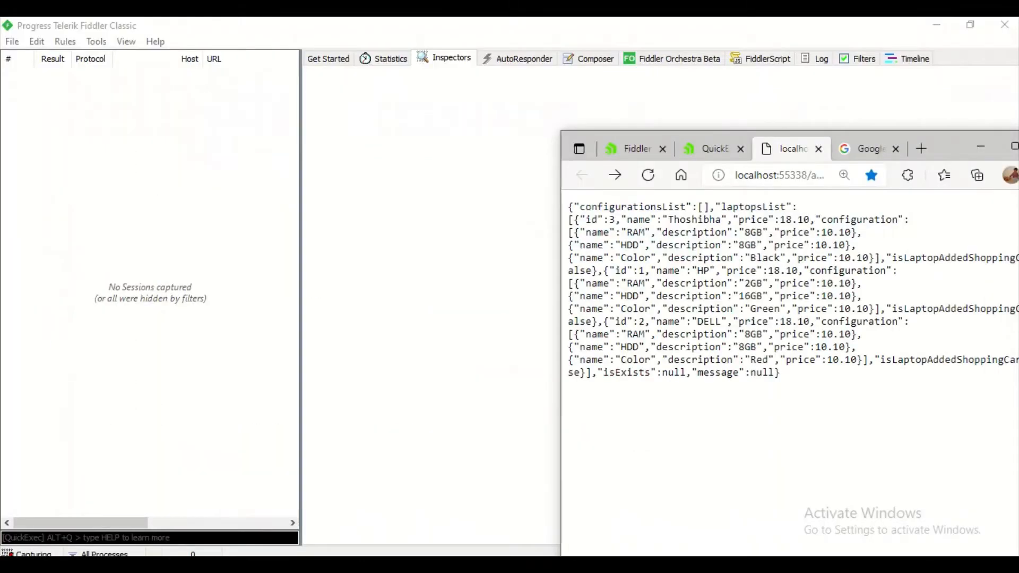
Step: Switch to the browser's QuickExec Reference page and copy the command bpv POST
mouse_move(424, 531)
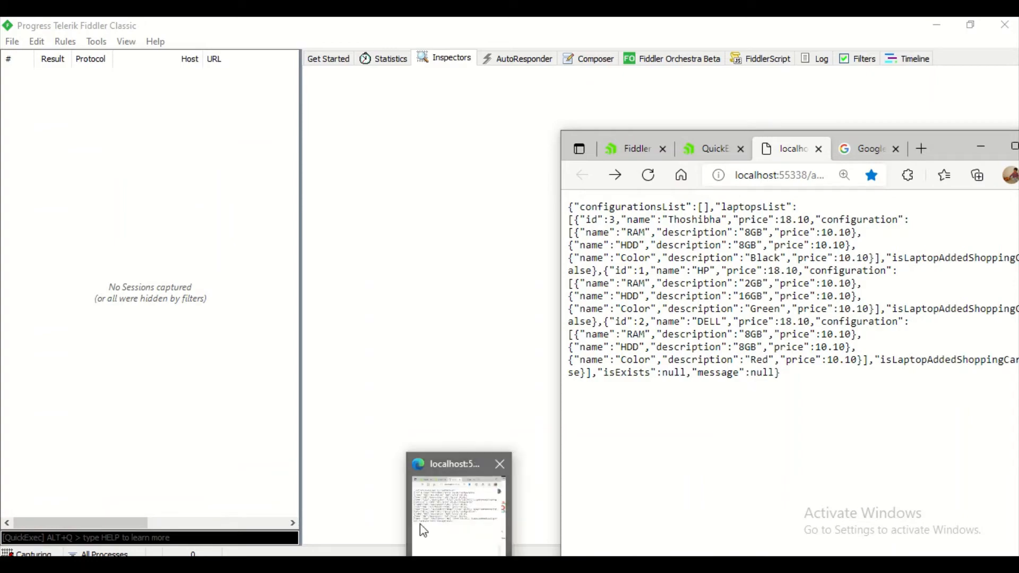
double_click(953, 145)
left_click(297, 29)
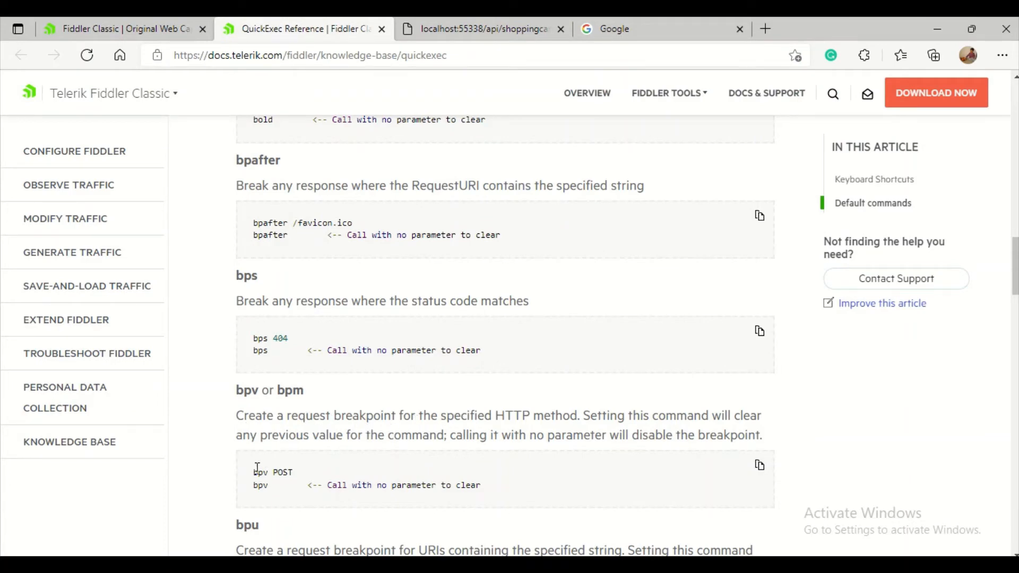
left_click_drag(254, 471, 293, 472)
key("ctrl+c")
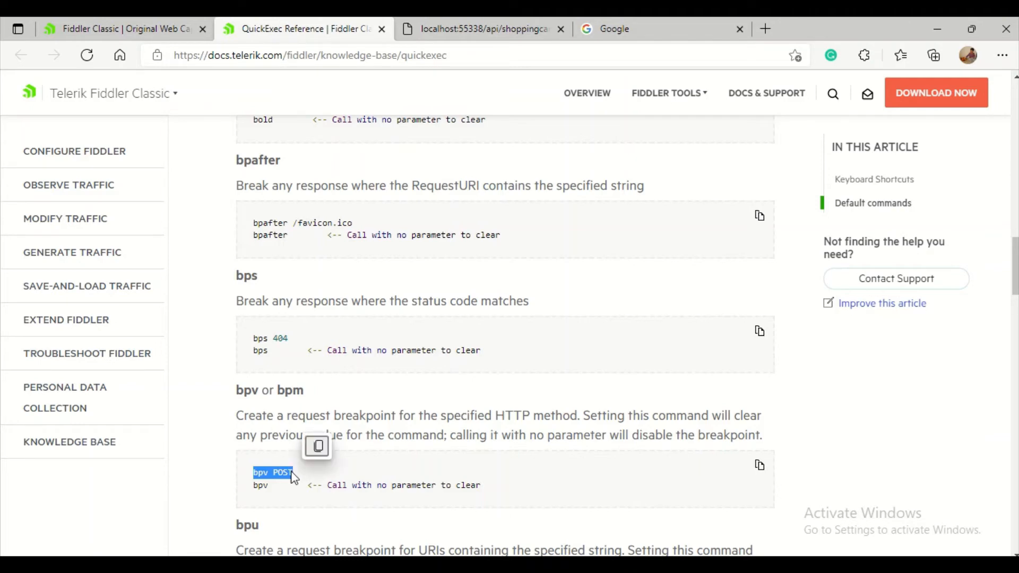
Step: Switch to Fiddler, run the QuickExec command help, and return to the original QuickExec Reference page in the browser
key("alt+Tab")
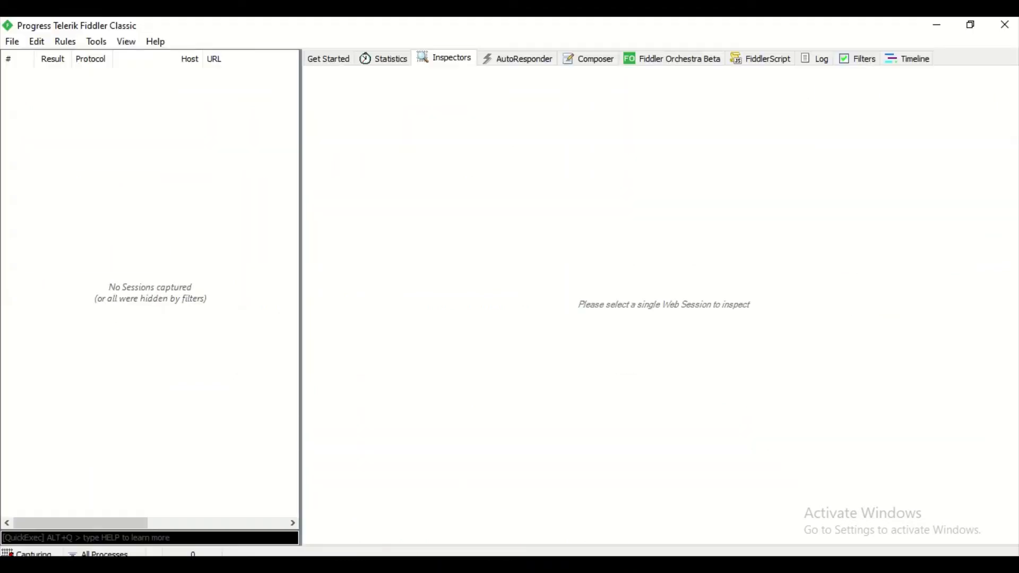
left_click(75, 537)
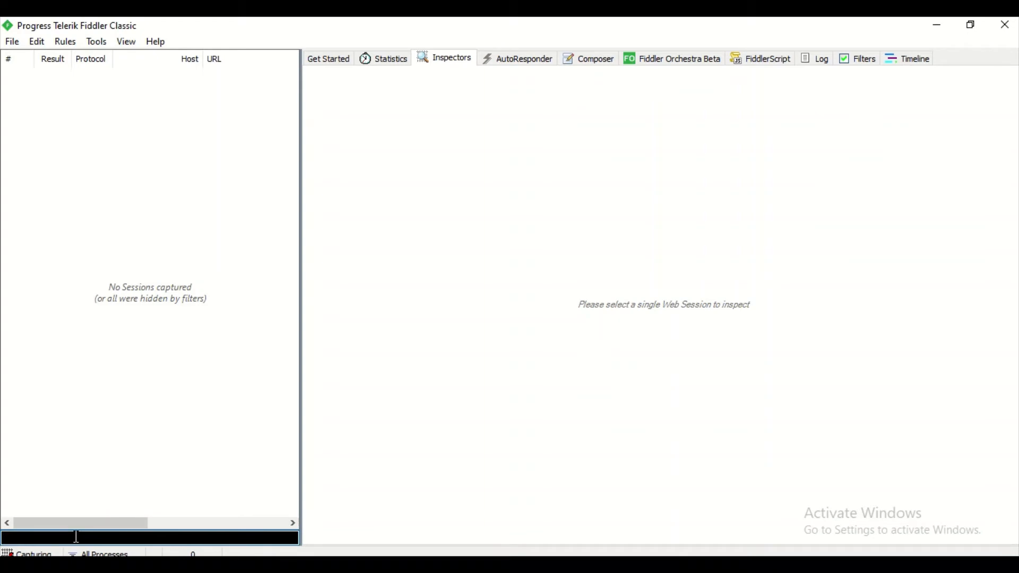
type("help")
key("Return")
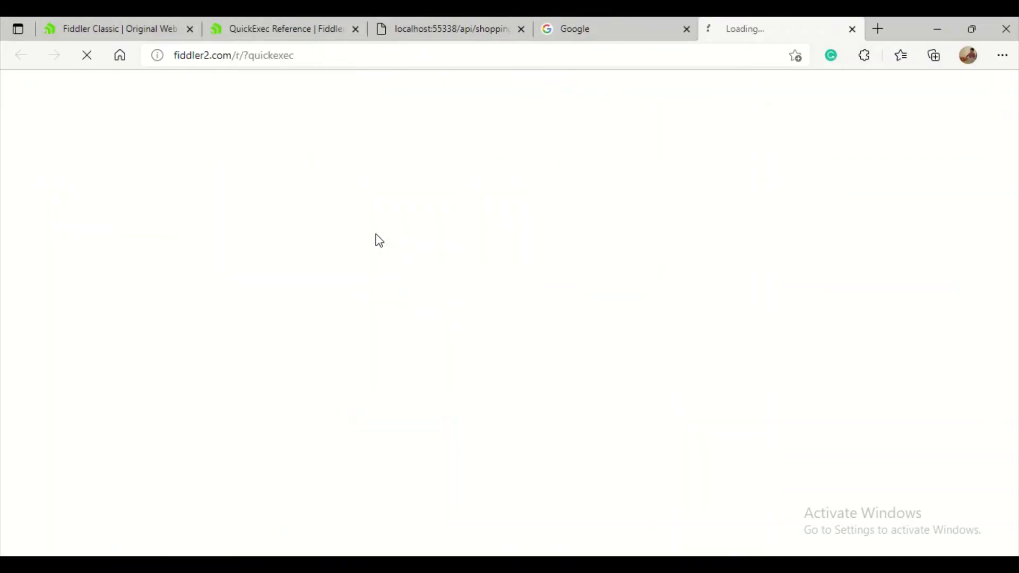
left_click(286, 27)
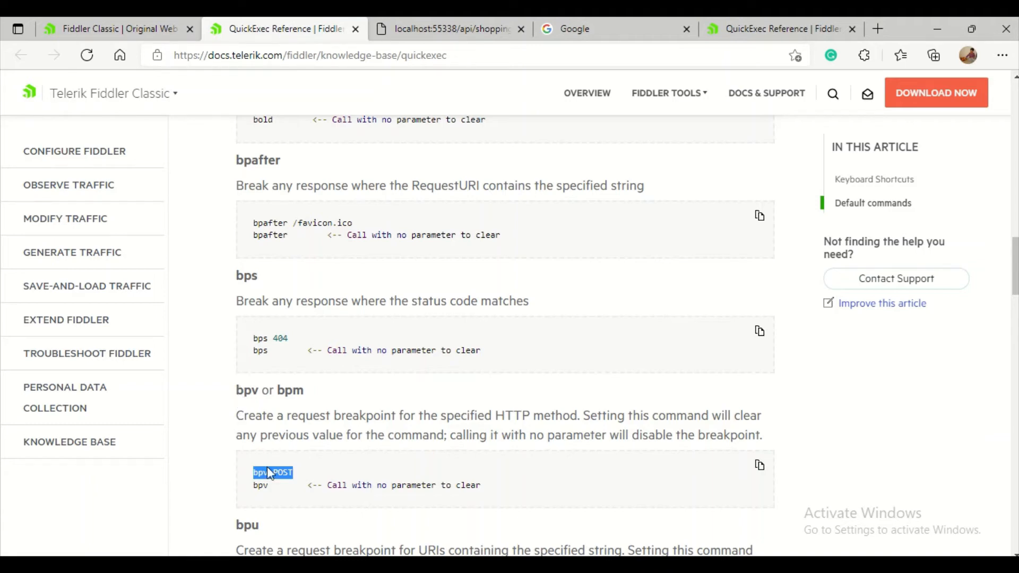
Step: Switch to Fiddler and run bpv POST in QuickExec to set a breakpoint on POST requests
left_click(650, 565)
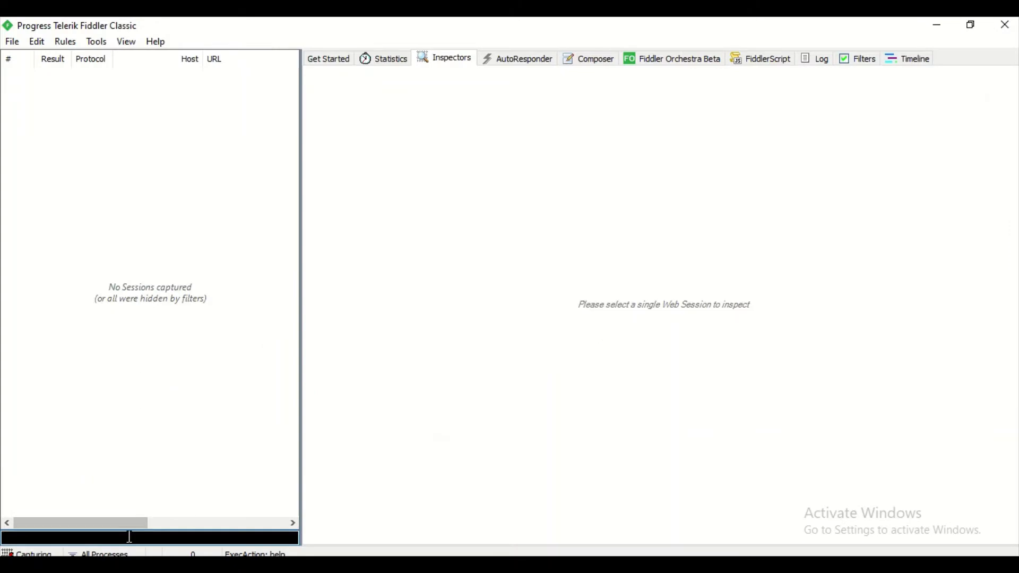
key("ctrl+v")
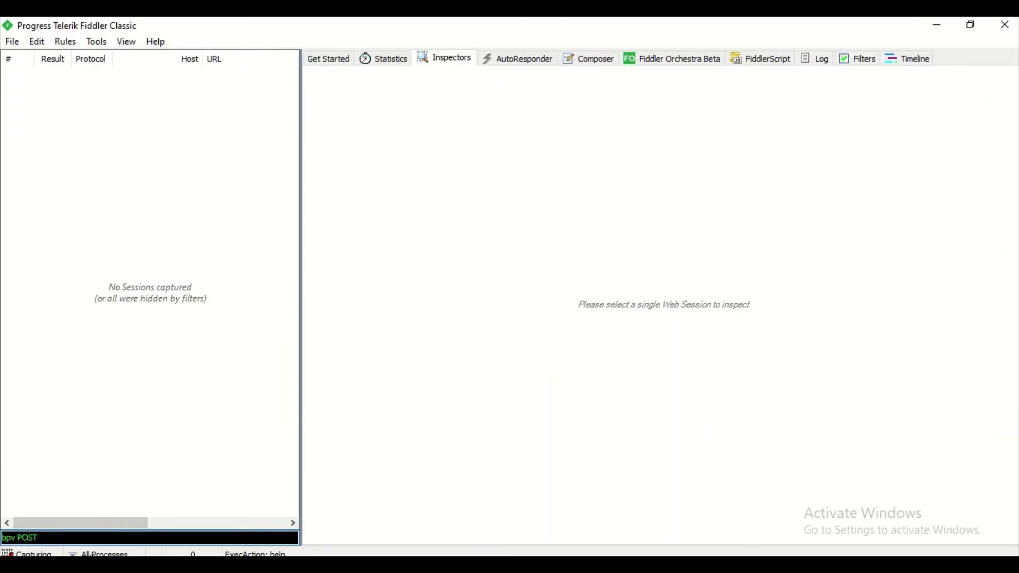
key("Return")
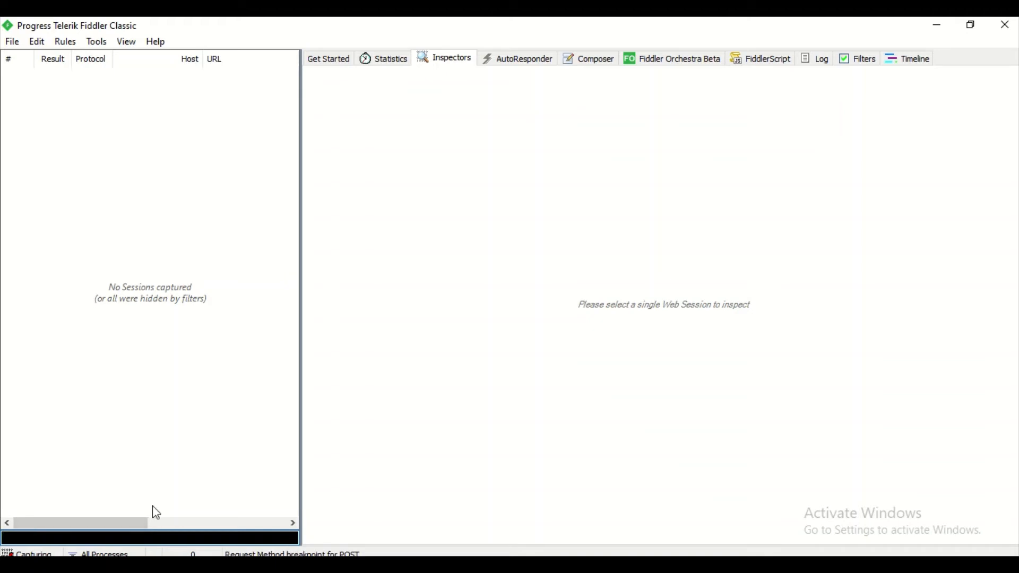
Step: Load the second addshoppingcart POST request from the Composer history and execute it
left_click(601, 60)
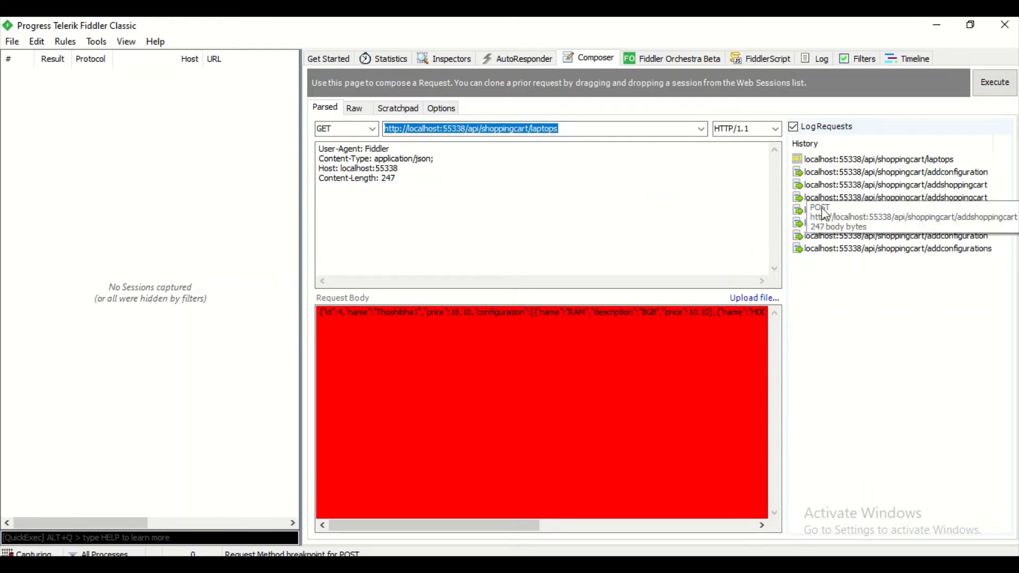
left_click(889, 200)
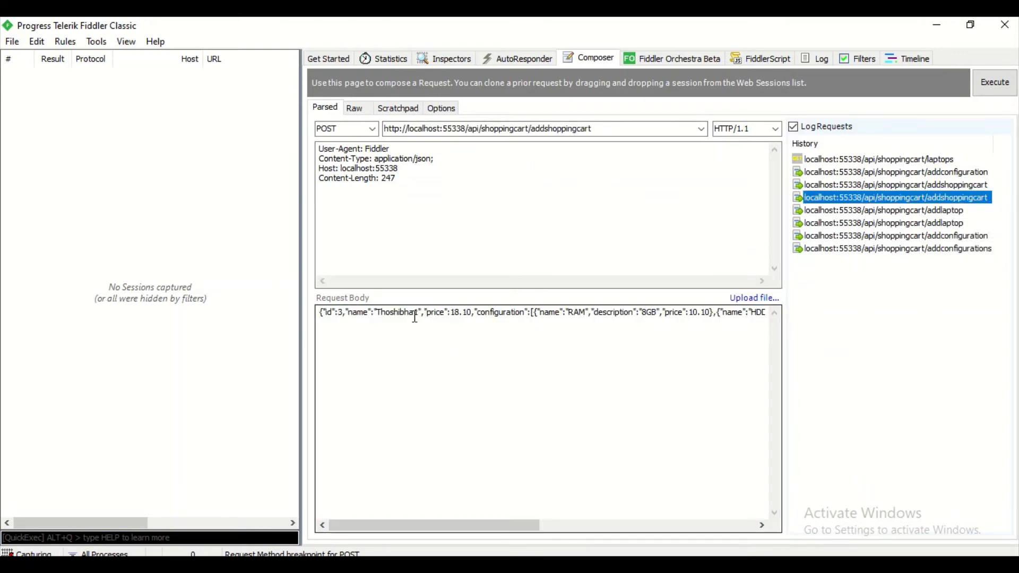
left_click_drag(415, 316, 718, 322)
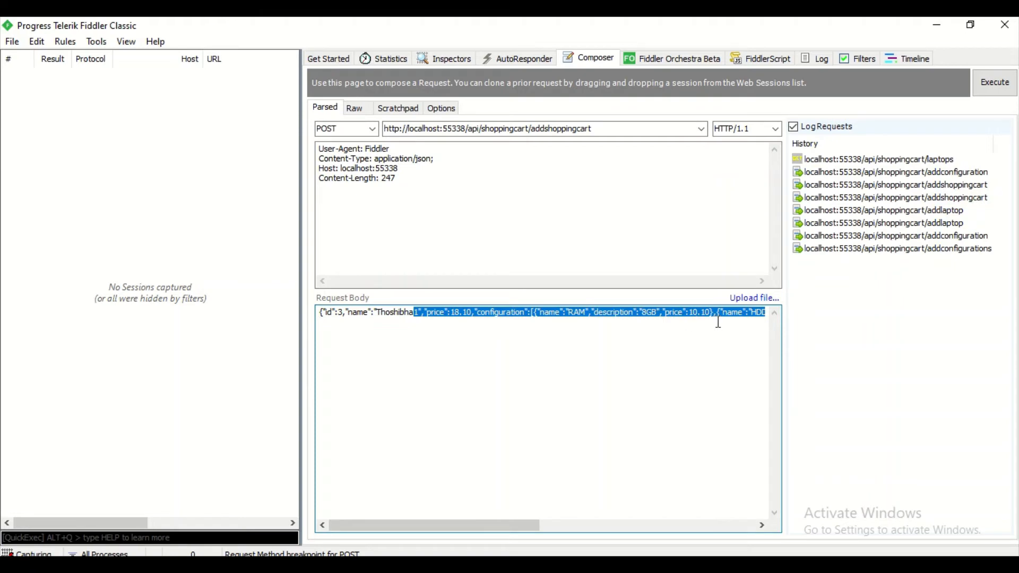
left_click(993, 90)
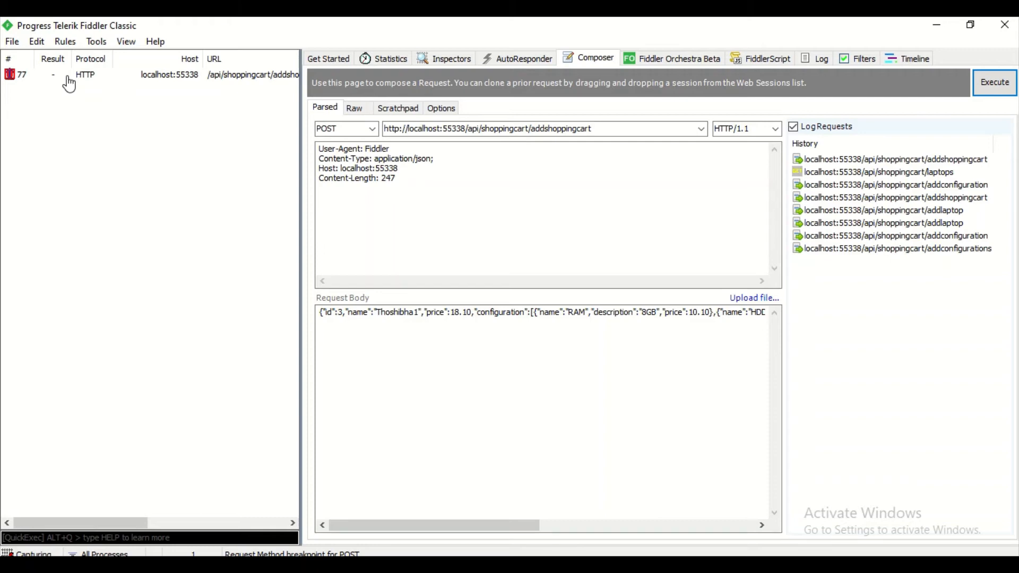
Step: Open the paused addshoppingcart session and delete its entire request body as text
double_click(68, 77)
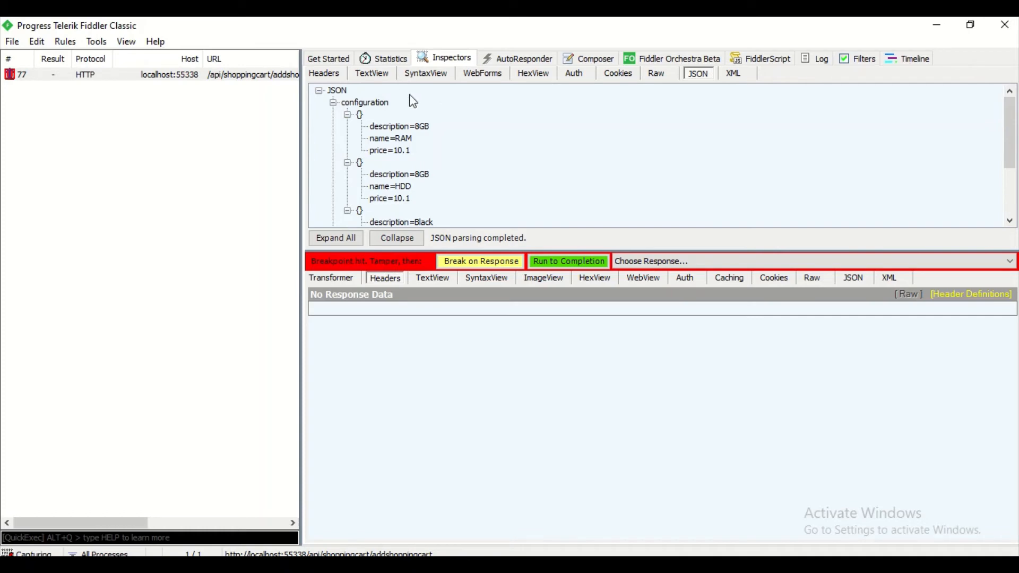
left_click(373, 75)
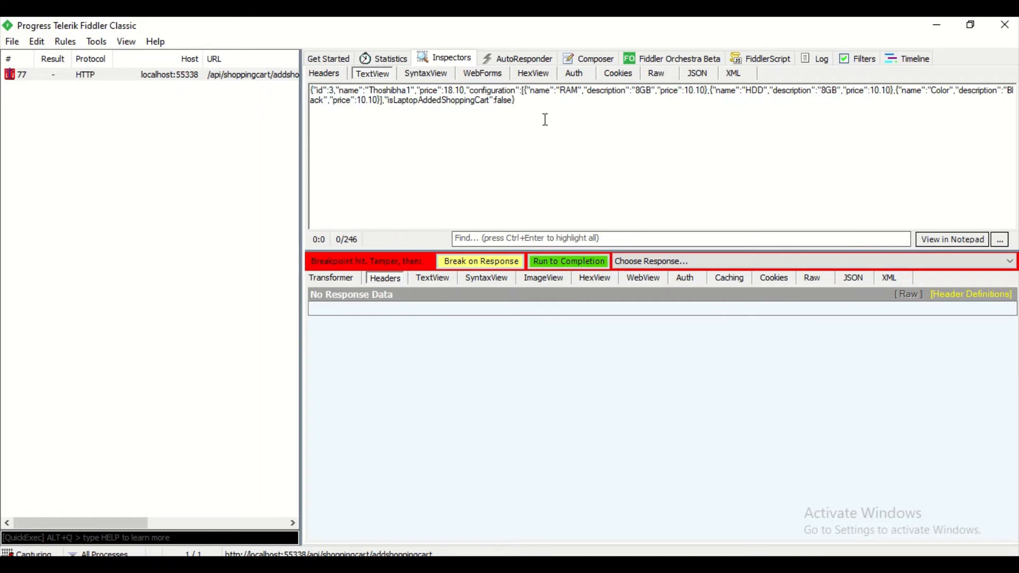
left_click_drag(517, 101, 311, 88)
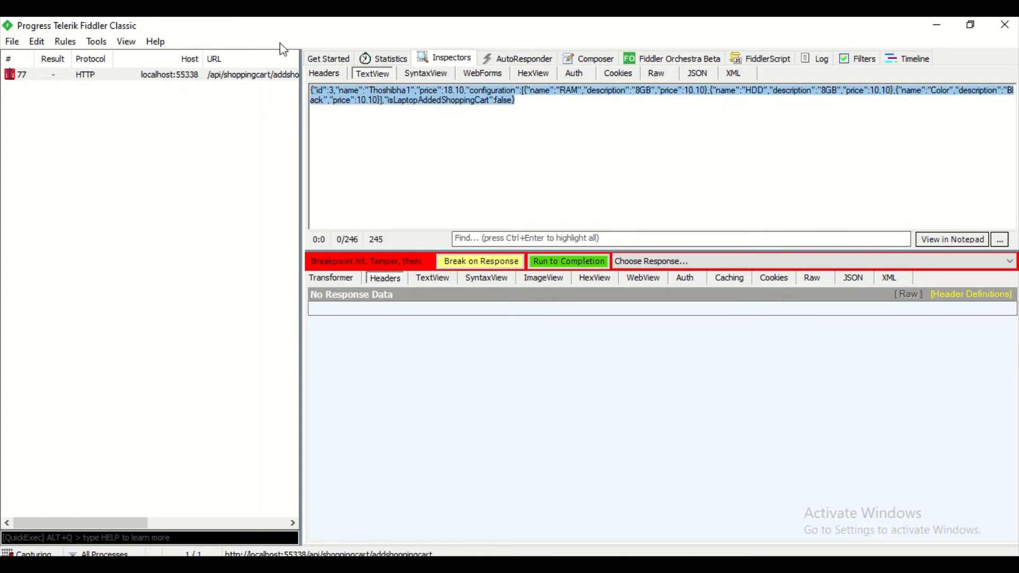
key("Delete")
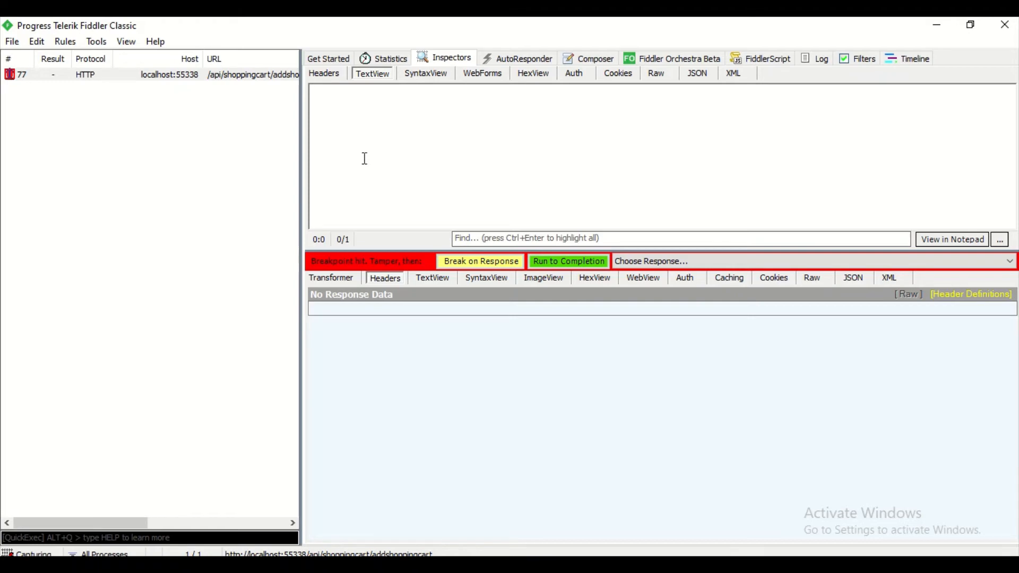
Step: Run the request with the emptied body to completion, decoding its response body along the way
left_click(543, 264)
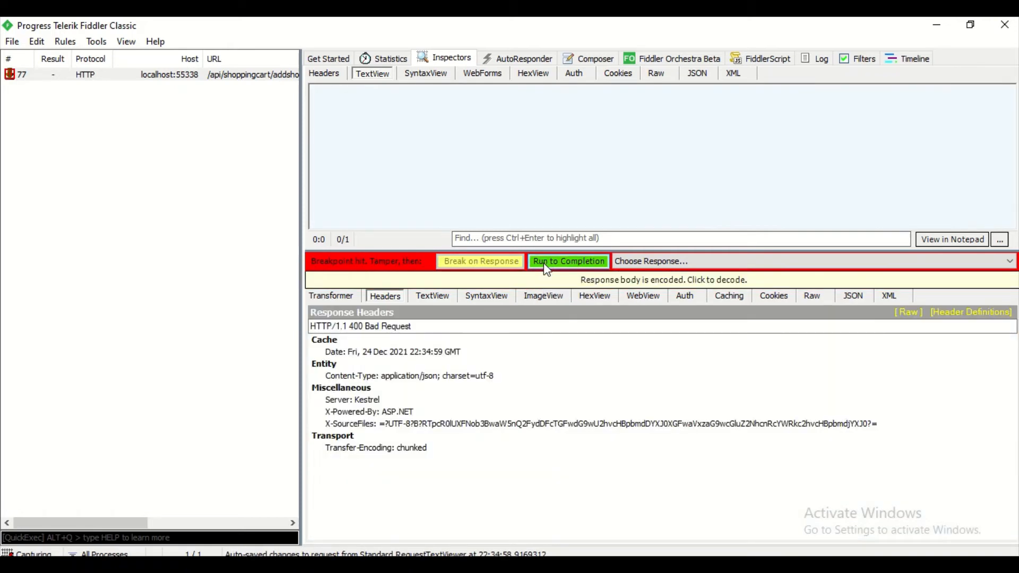
left_click(605, 276)
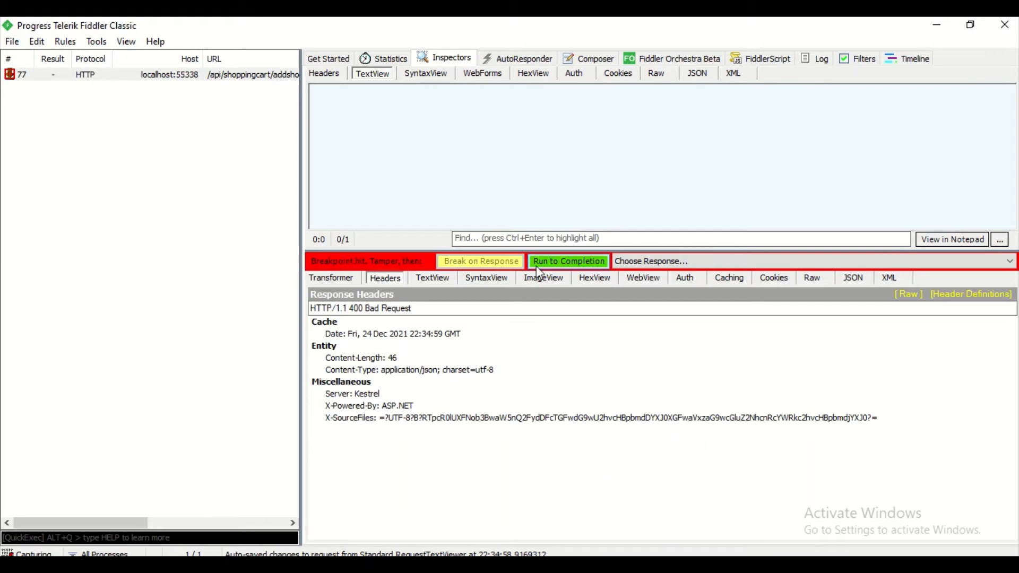
left_click(563, 263)
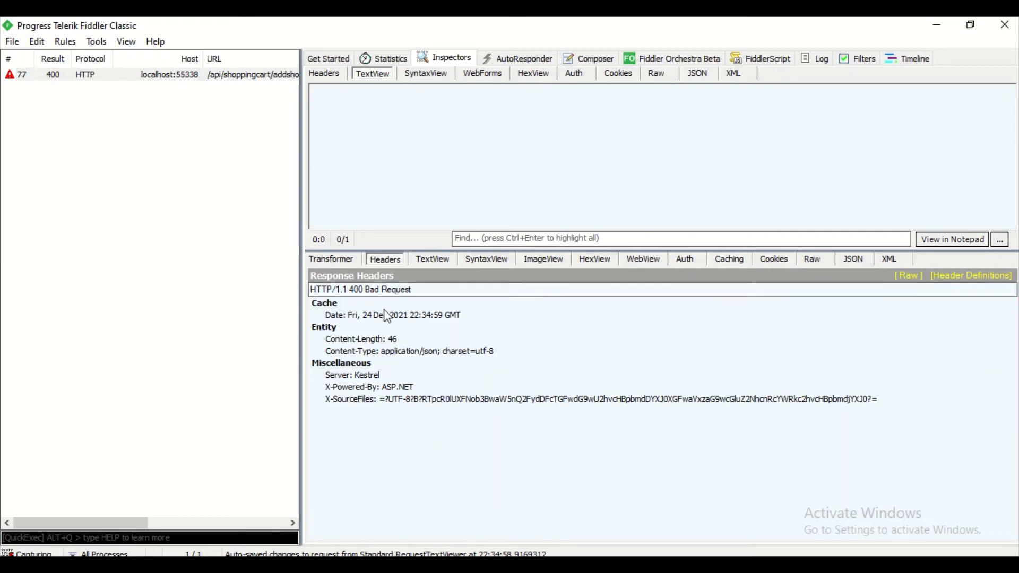
Step: Examine the response status line of the addshoppingcart session and view its response body as text
left_click_drag(349, 291, 432, 290)
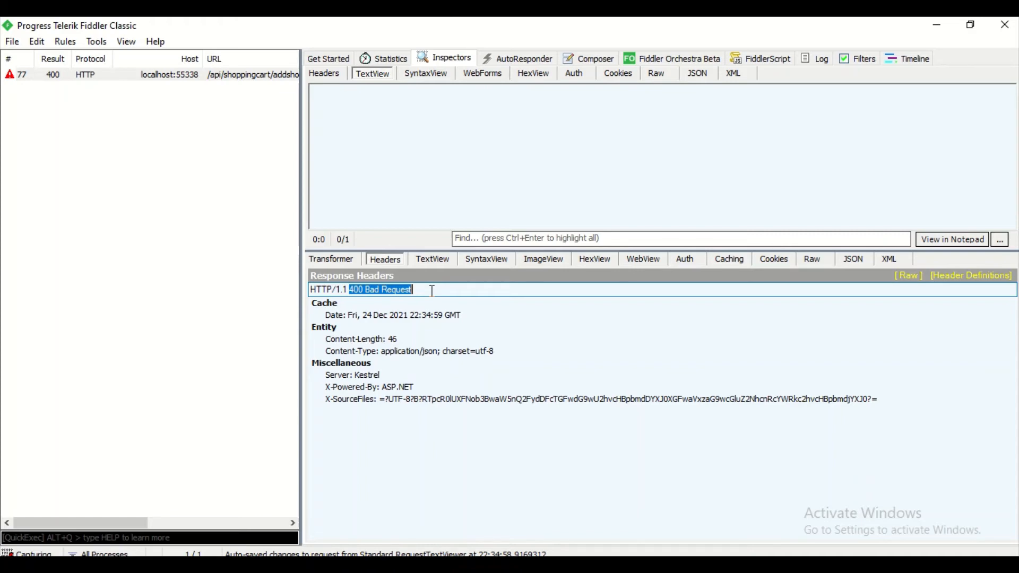
left_click(433, 291)
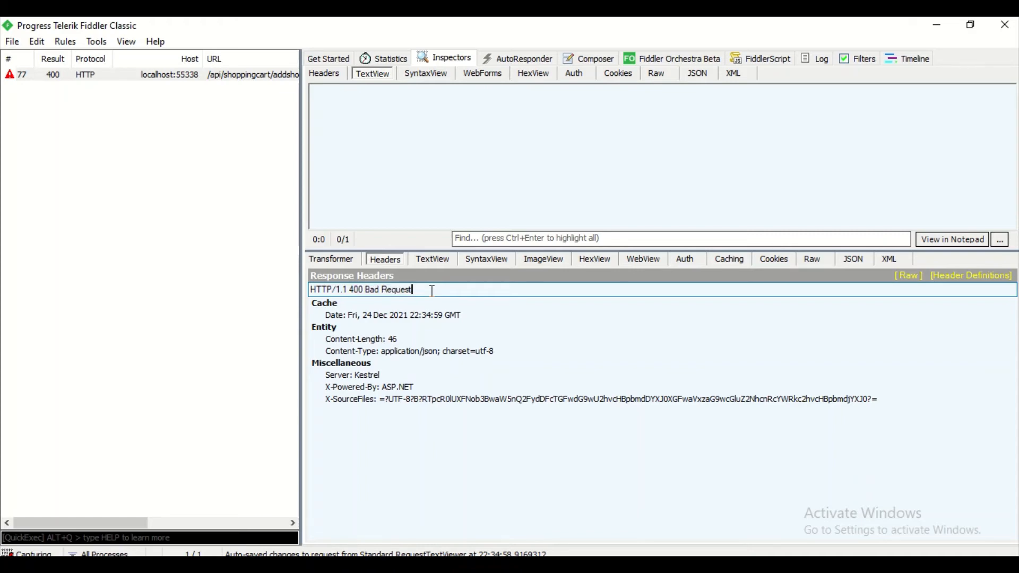
left_click(334, 259)
left_click(432, 260)
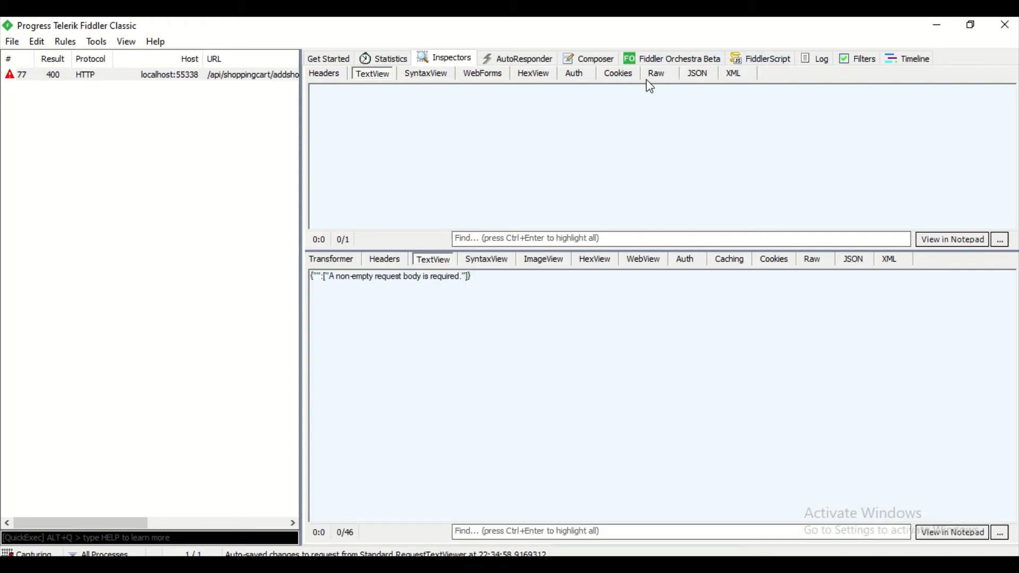
Step: Return to the Composer and execute the addshoppingcart POST request again with its original body
left_click(591, 59)
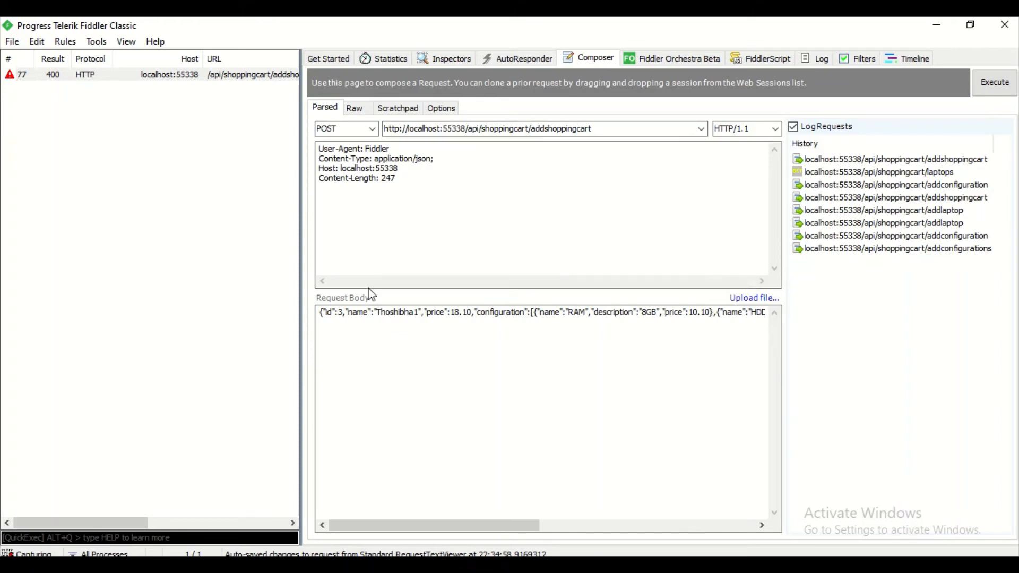
left_click_drag(338, 313, 615, 316)
left_click(616, 314)
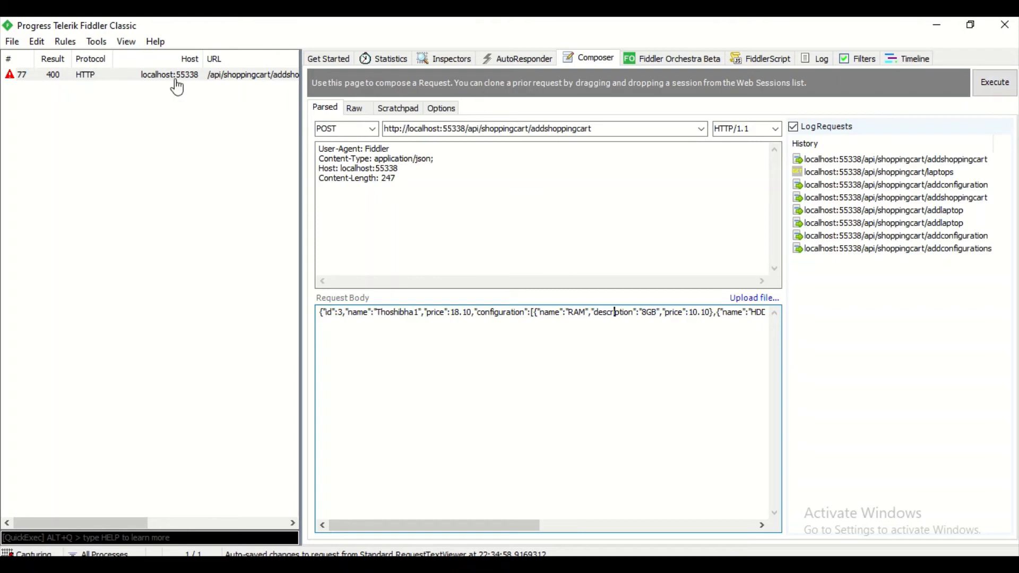
left_click(994, 85)
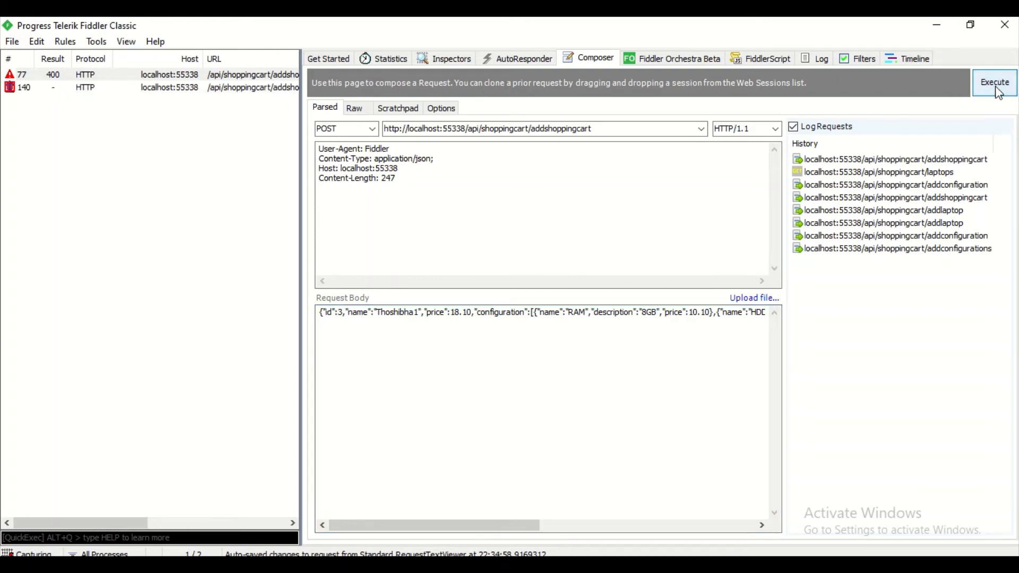
Step: Remove the id value from the newly paused addshoppingcart request's body and run the request to completion
double_click(89, 97)
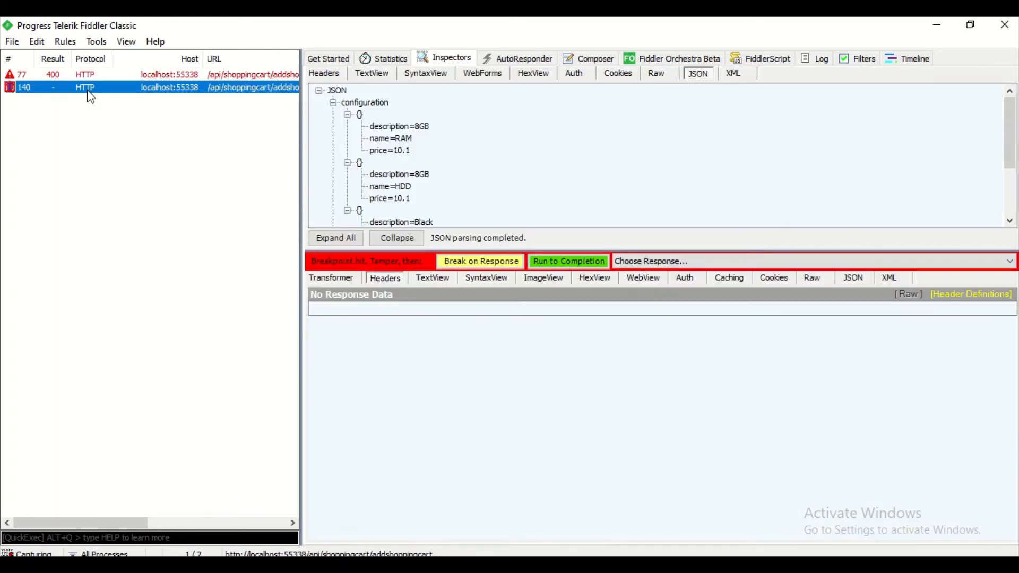
left_click(373, 75)
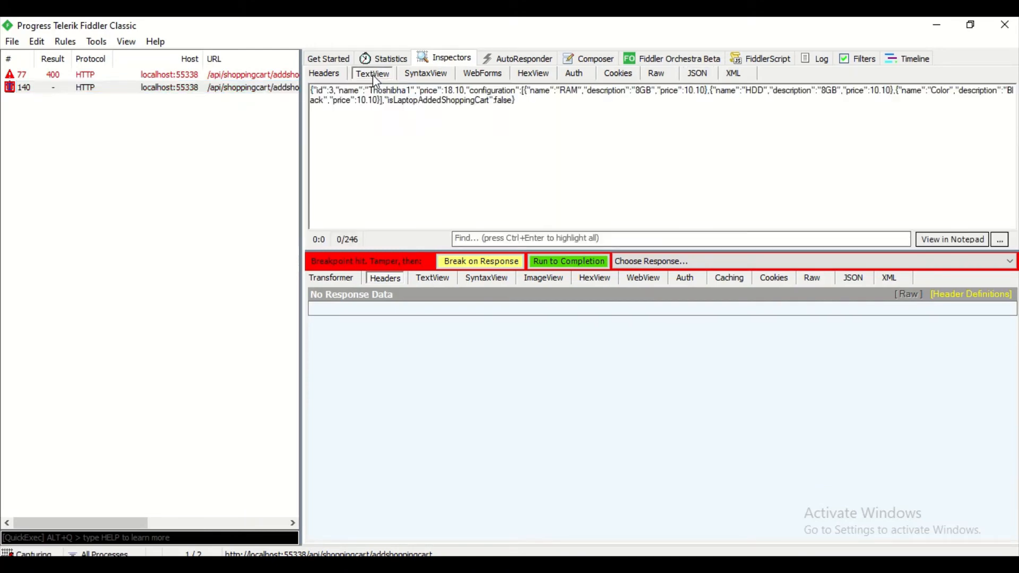
left_click(334, 90)
key("BackSpace")
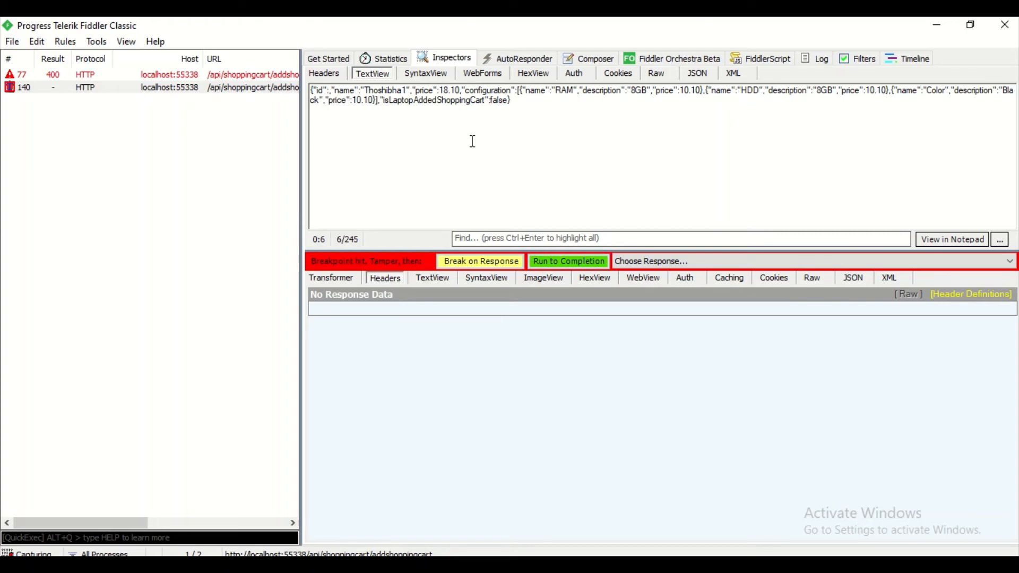
left_click(558, 264)
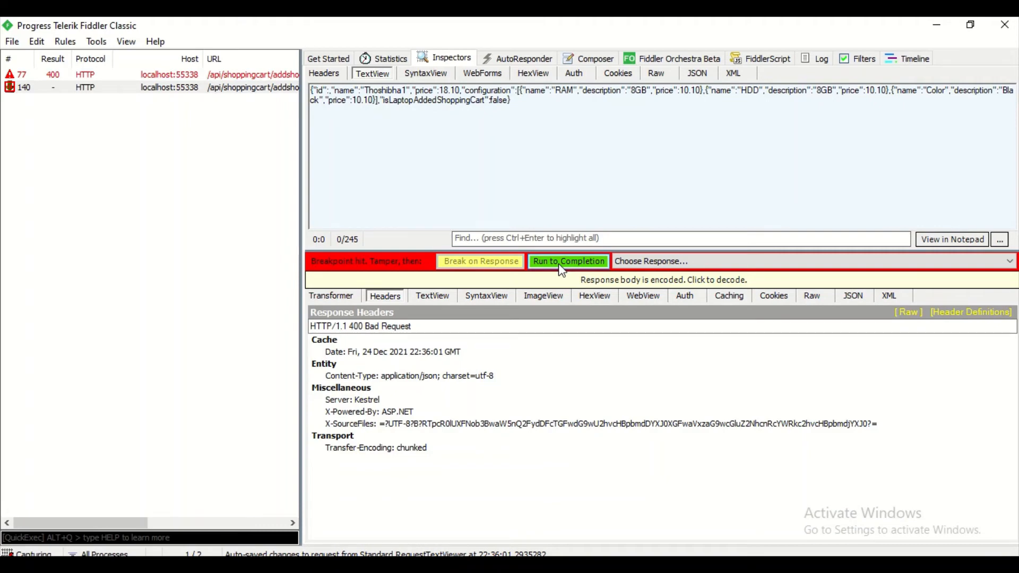
left_click(563, 269)
Step: Check the response headers and the id field of the altered request, and return to the Composer
left_click_drag(314, 308, 457, 310)
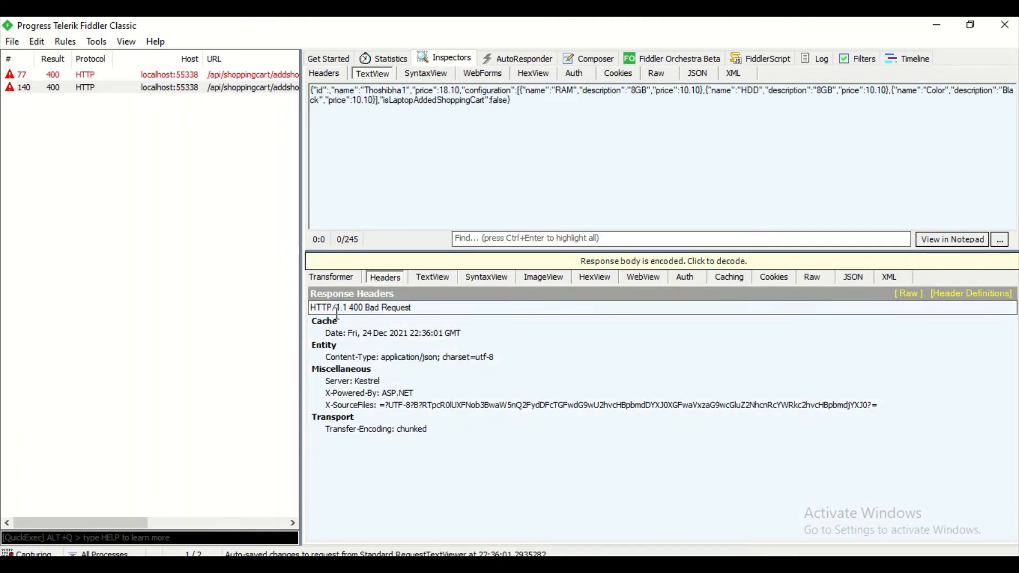
left_click(455, 408)
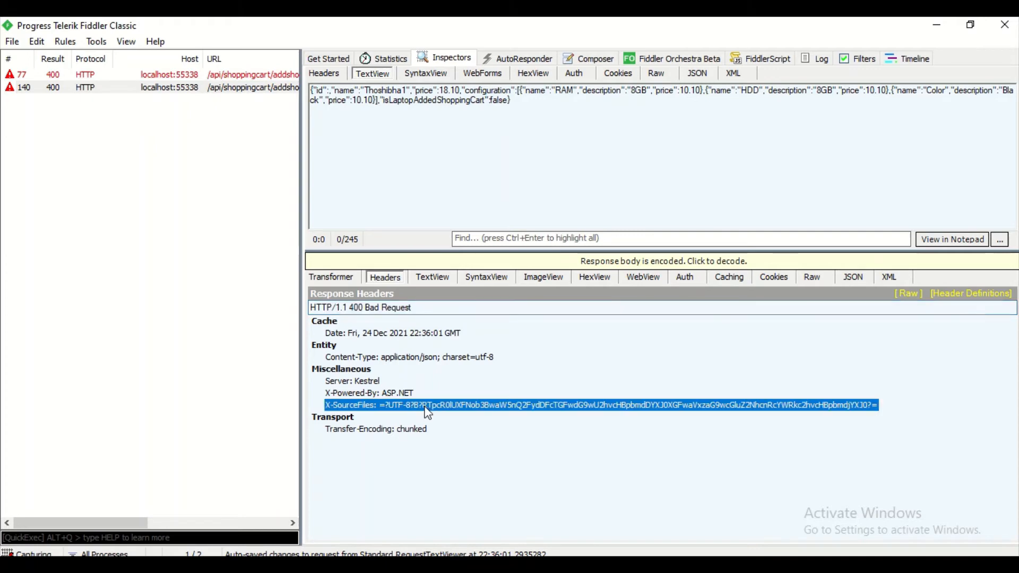
left_click(328, 91)
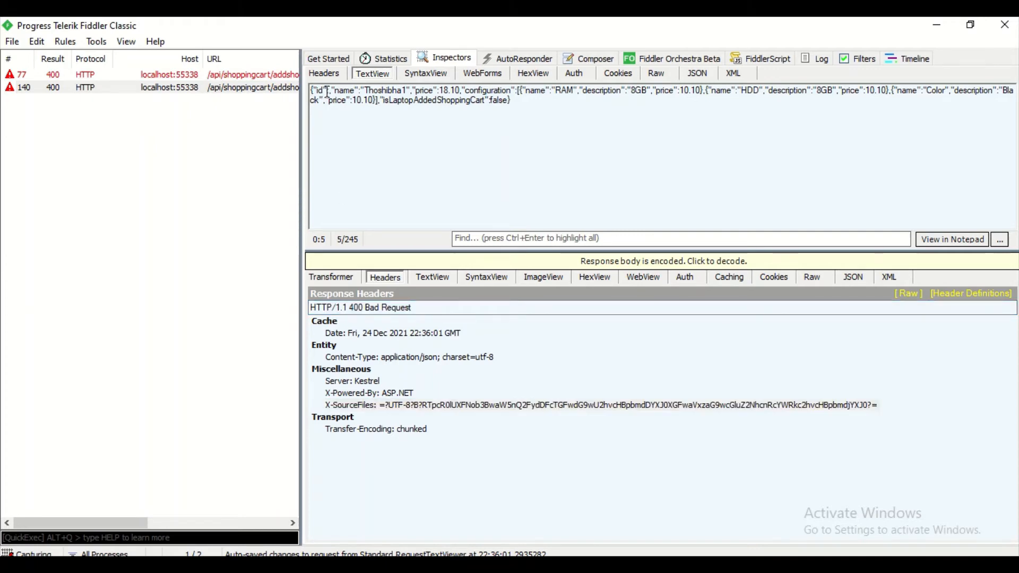
left_click(590, 59)
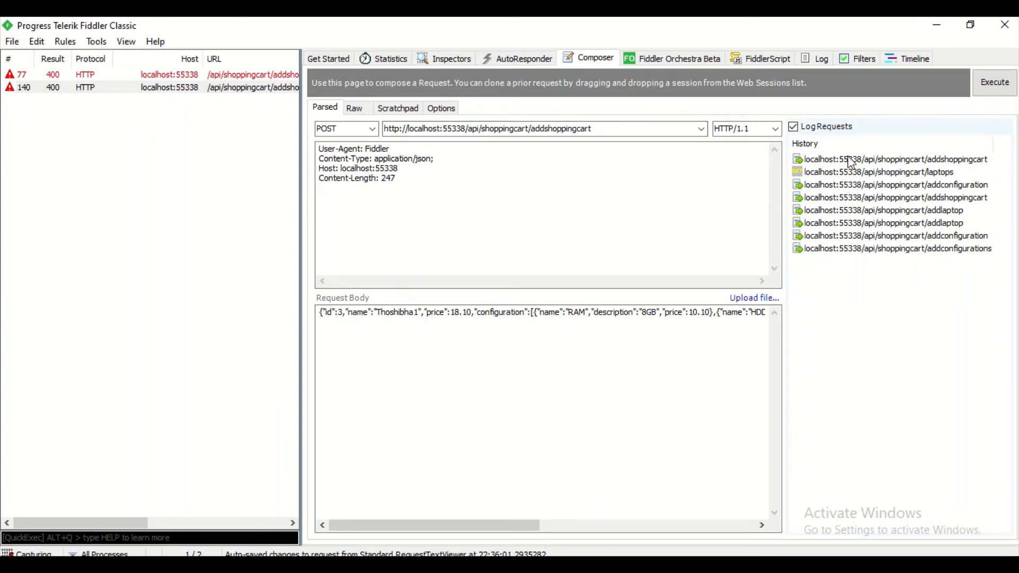
Step: Execute the addshoppingcart POST request again and run the paused session to completion with its body unaltered
left_click(988, 81)
left_click(137, 101)
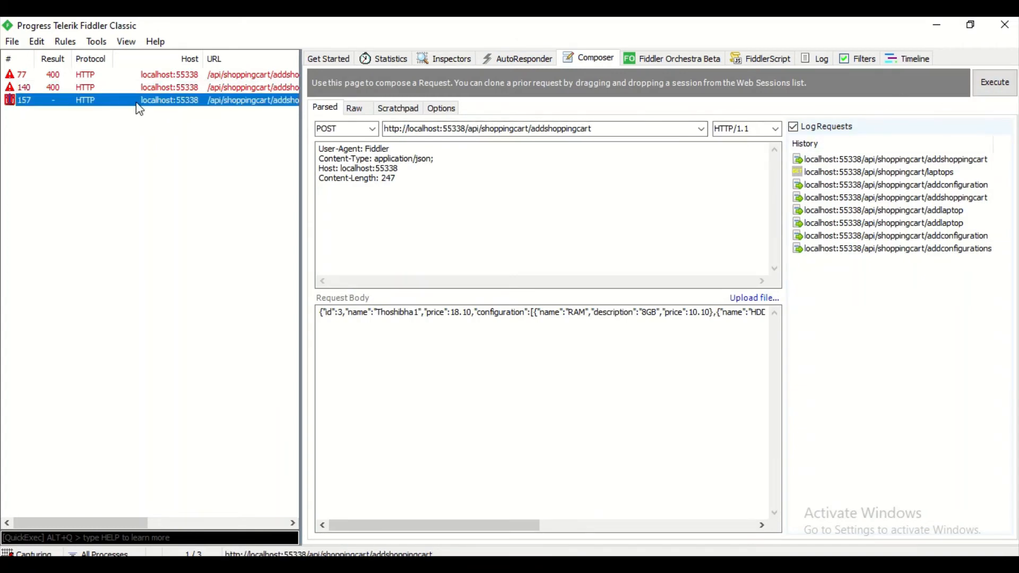
double_click(162, 104)
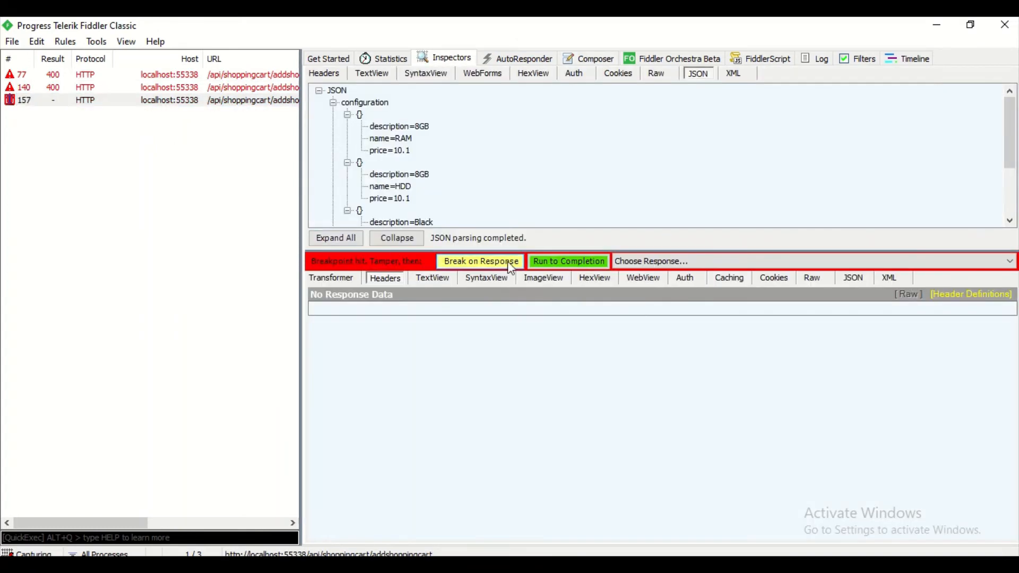
left_click(562, 271)
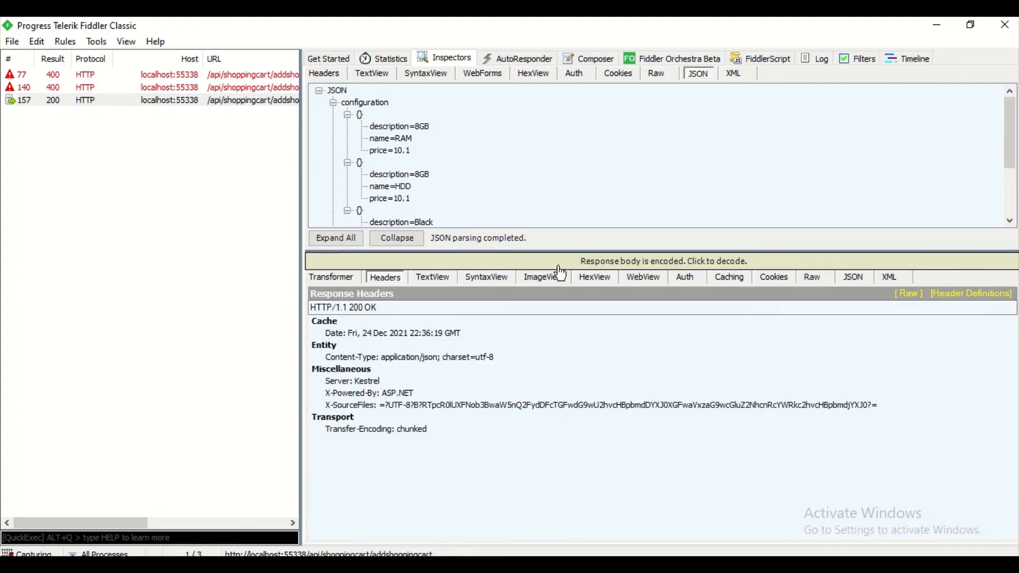
Step: Examine the response status line, decode the response body and read it as text, and return to the Composer
left_click_drag(385, 308, 298, 310)
left_click(335, 311)
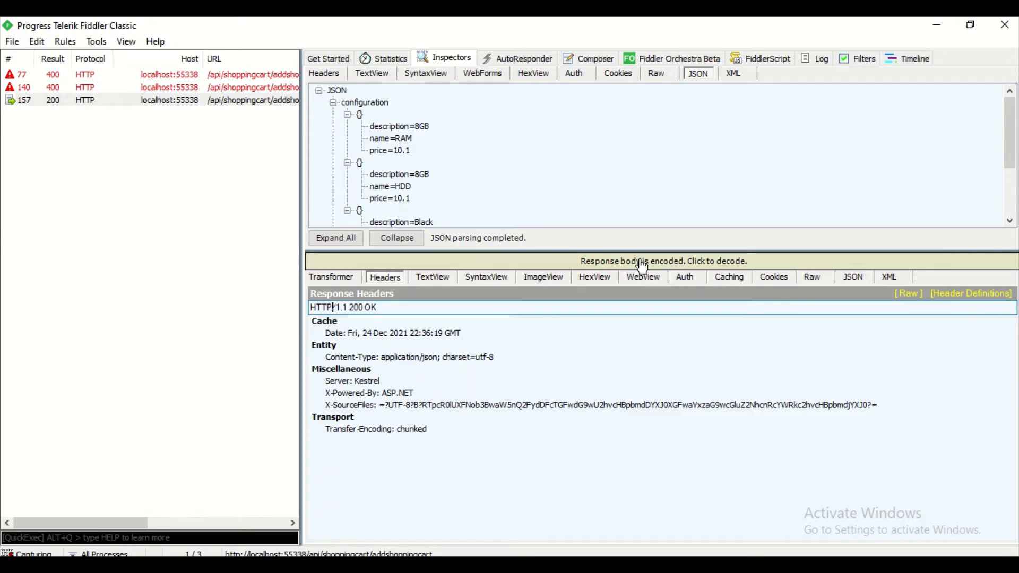
left_click(619, 265)
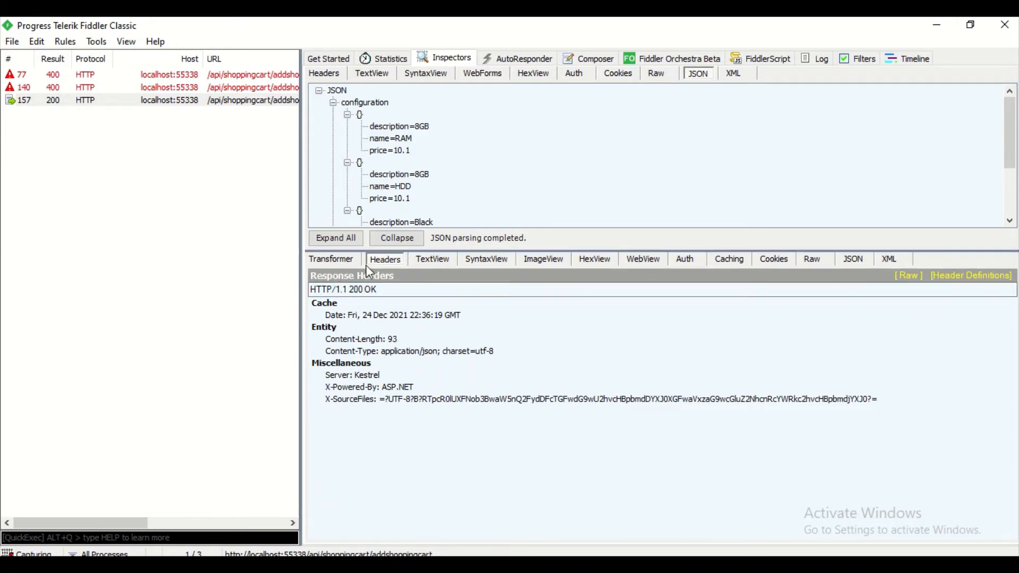
left_click(439, 261)
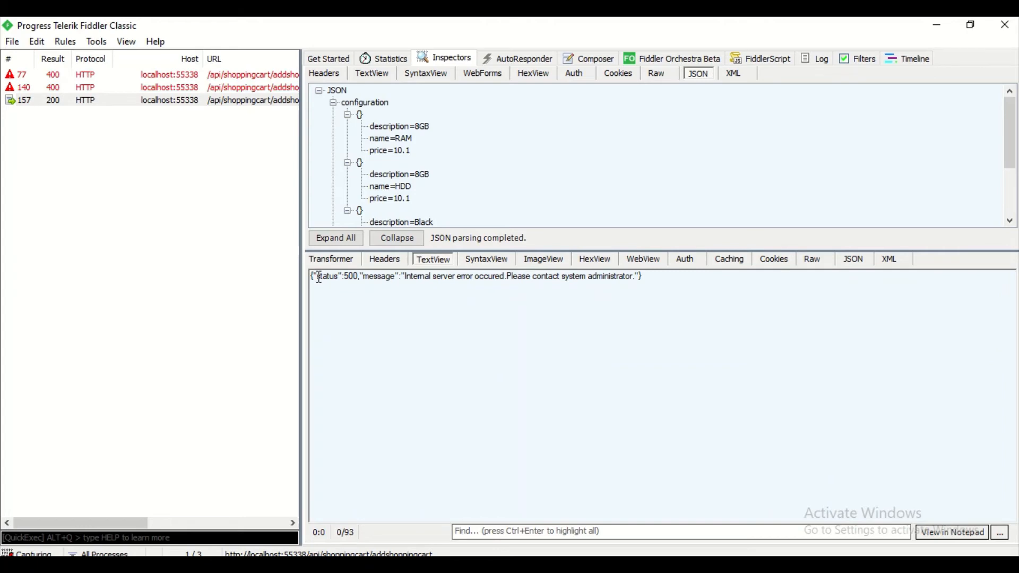
mouse_move(319, 277)
left_mouse_down()
mouse_move(670, 276)
mouse_move(324, 277)
left_mouse_up()
left_click(571, 278)
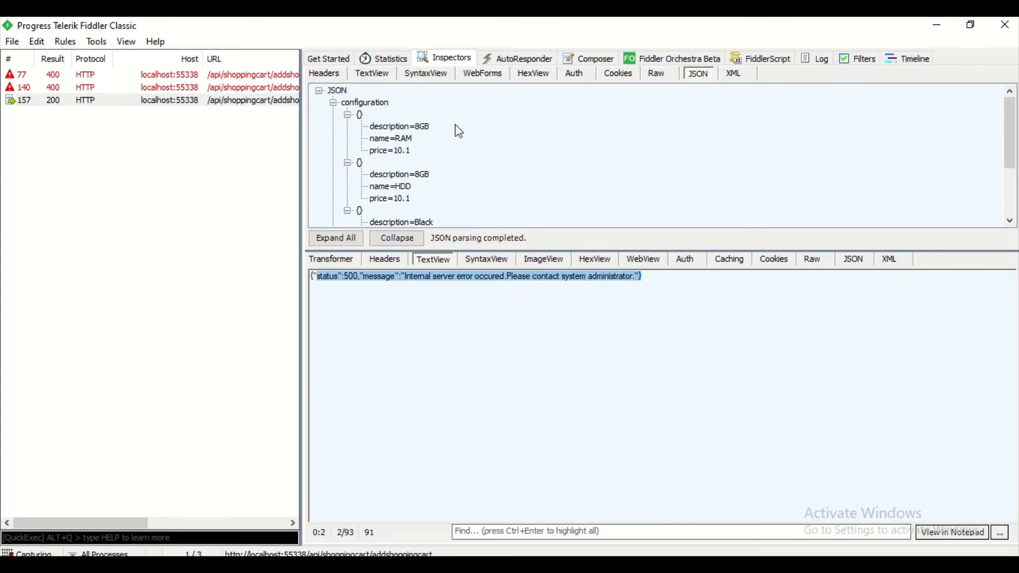
left_click(591, 65)
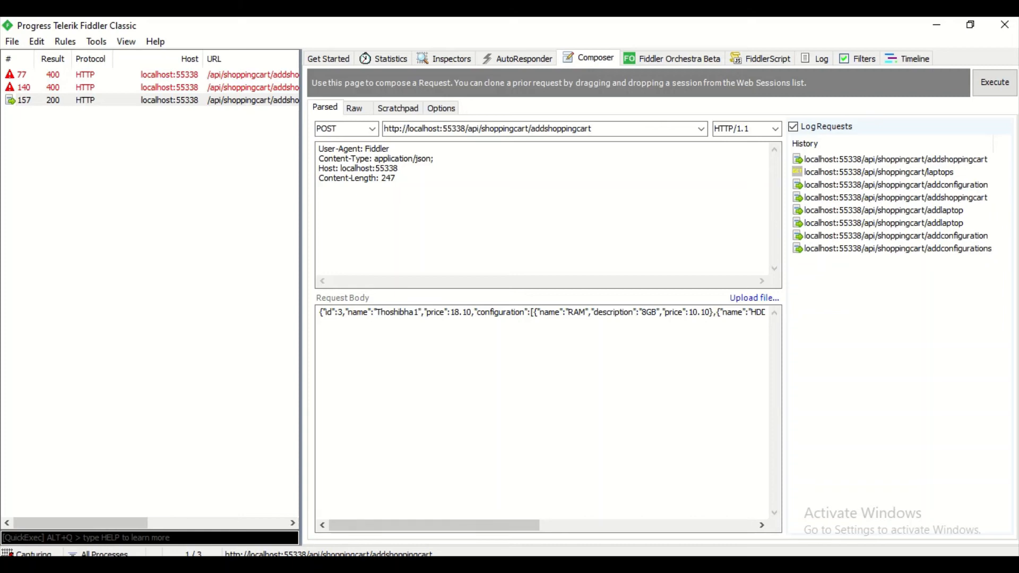
Step: Copy the parameterless bpv command from the QuickExec reference in the browser and run it in Fiddler's QuickExec to clear the POST breakpoint
key("alt+Tab")
double_click(257, 486)
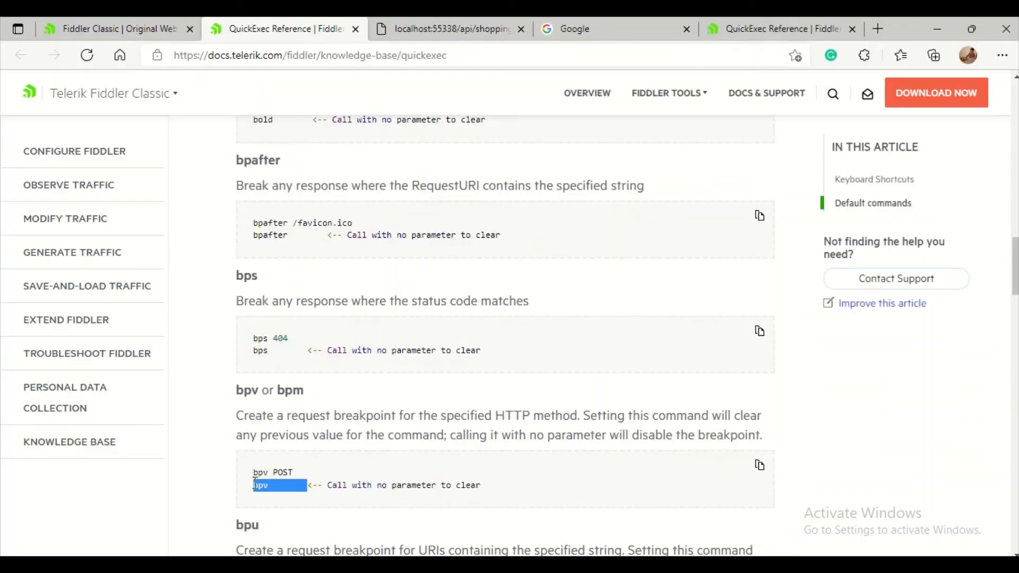
left_click(258, 488)
mouse_move(254, 471)
left_mouse_down()
mouse_move(264, 485)
mouse_move(253, 485)
left_mouse_up()
key("ctrl+c")
left_click(269, 491)
key("alt+Tab")
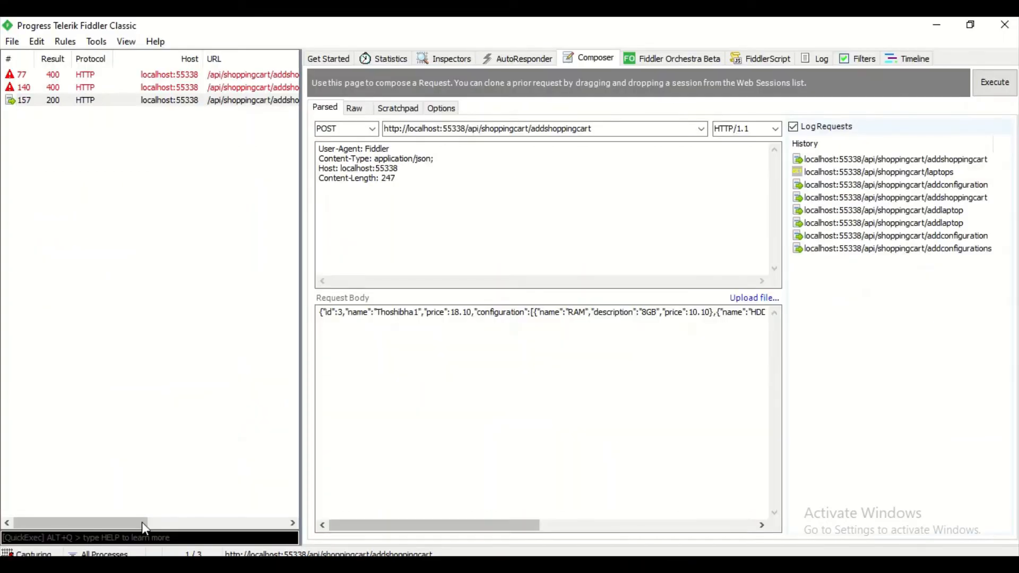
left_click(123, 538)
key("ctrl+v")
key("Return")
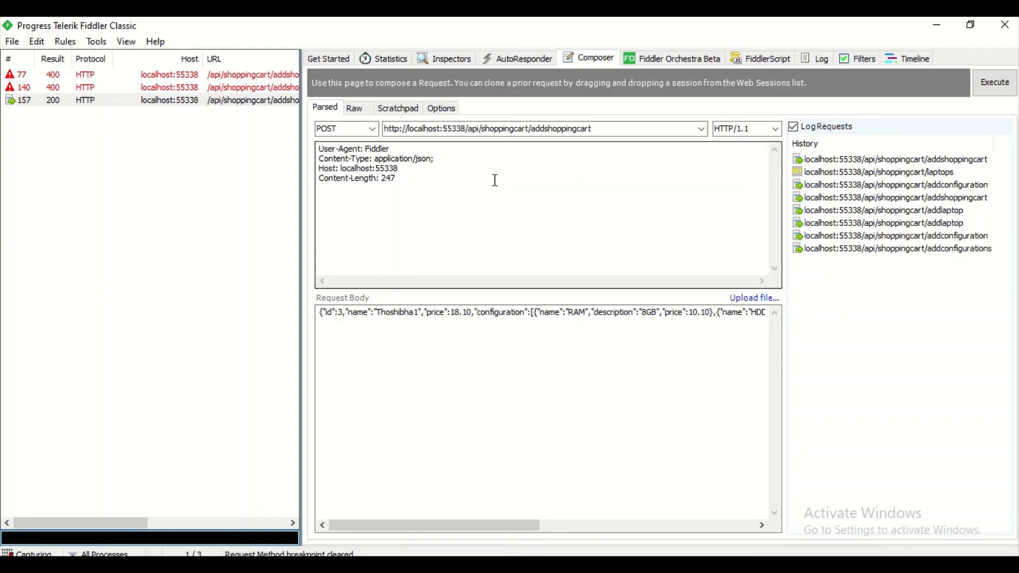
Step: Execute the addshoppingcart request without the method breakpoint, decode and check its JSON response, and return to the Composer
left_click(990, 93)
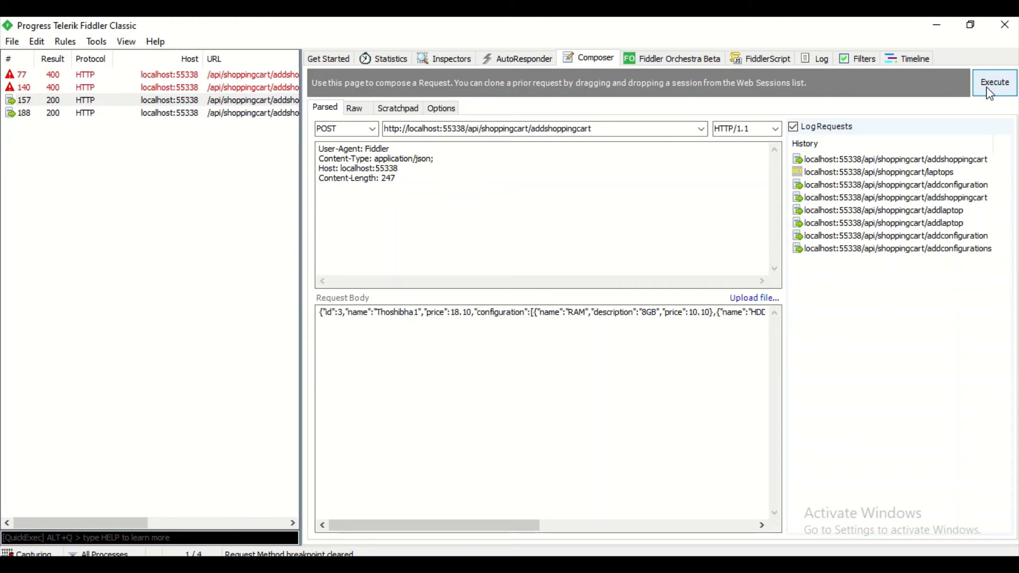
double_click(237, 115)
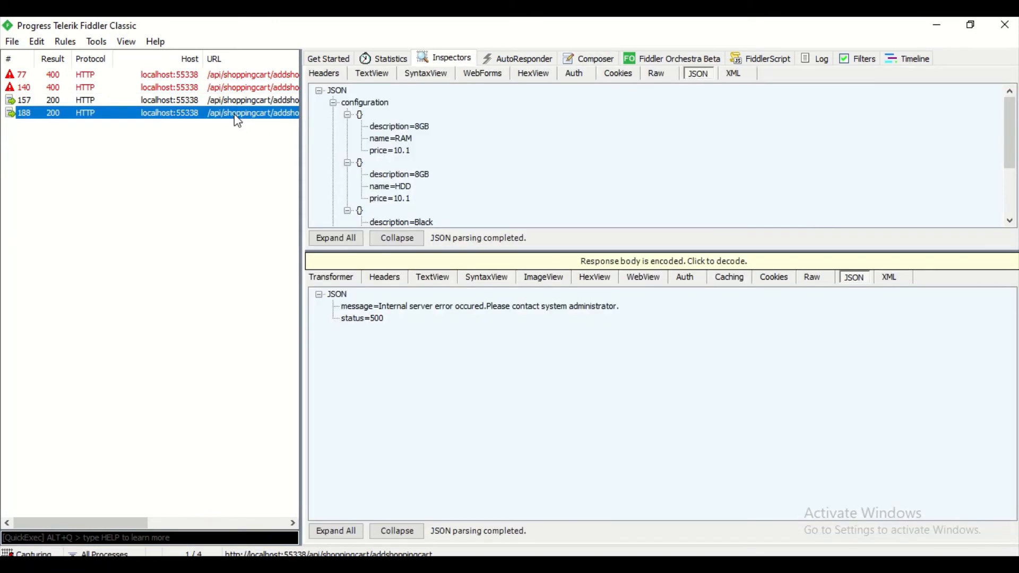
left_click(624, 257)
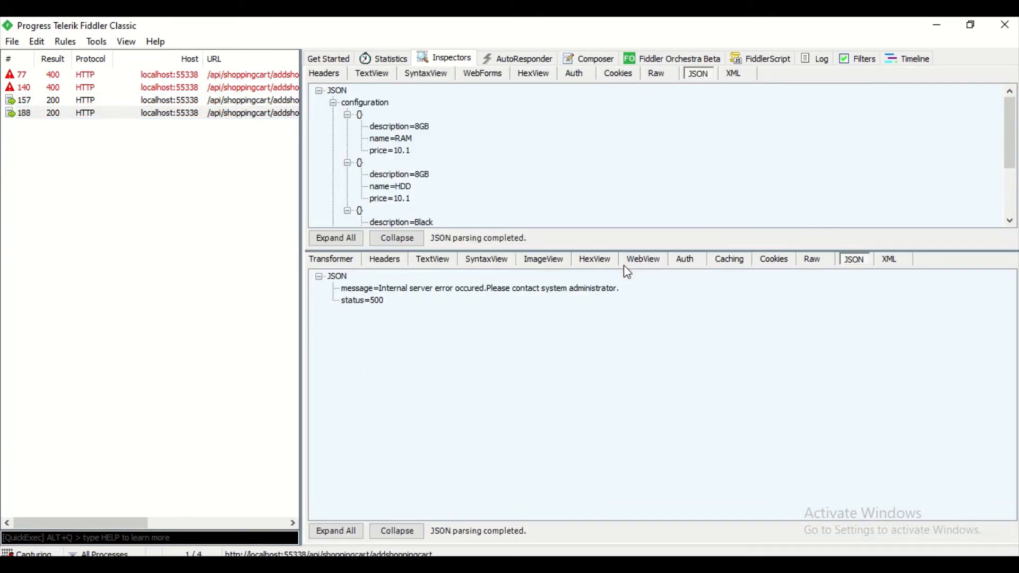
left_click(583, 59)
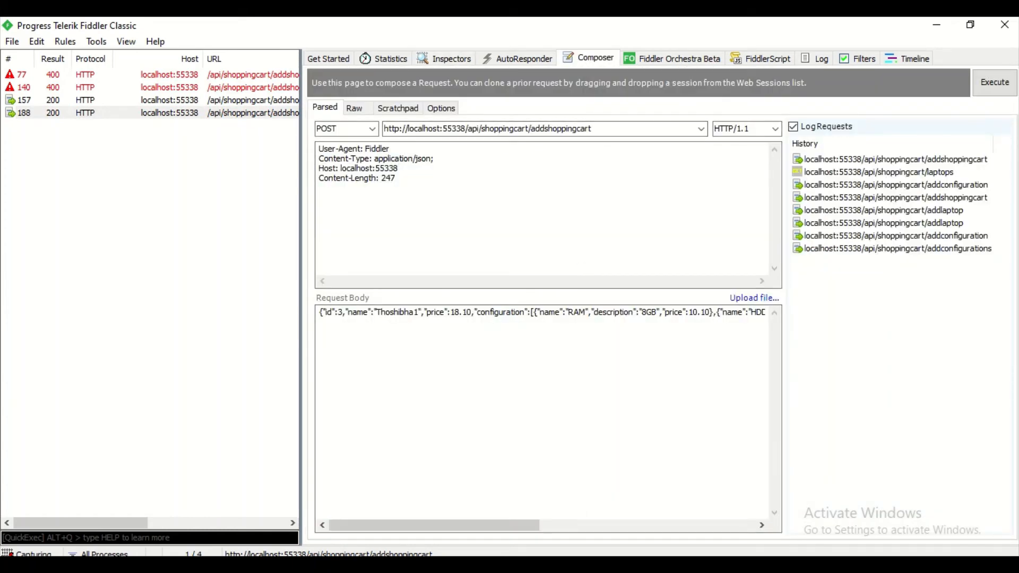
Step: After checking AddConfiguration in Visual Studio, load the addconfiguration request from Fiddler's Composer history and delete all captured sessions
left_click(504, 565)
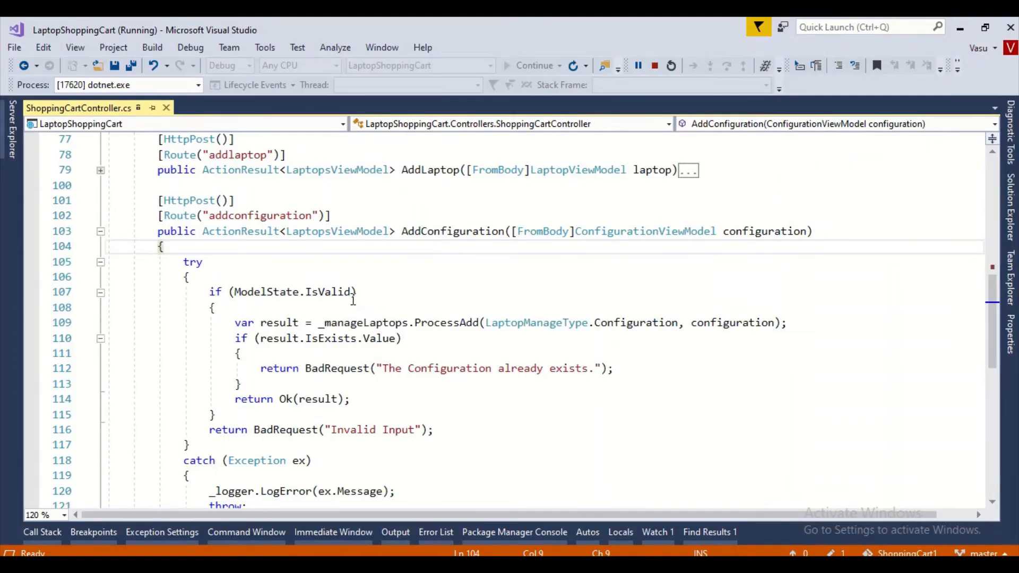
left_click(520, 564)
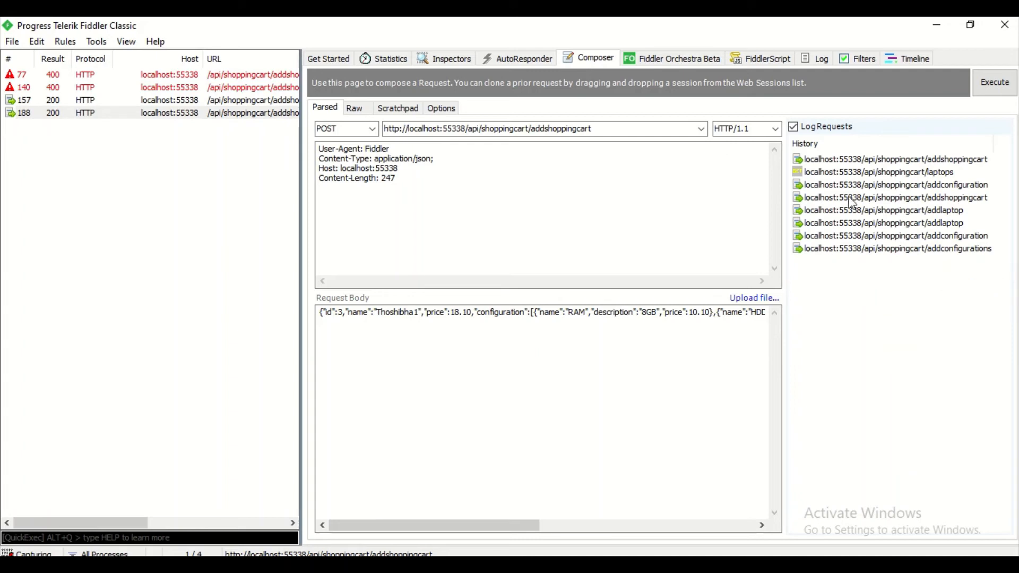
left_click(856, 184)
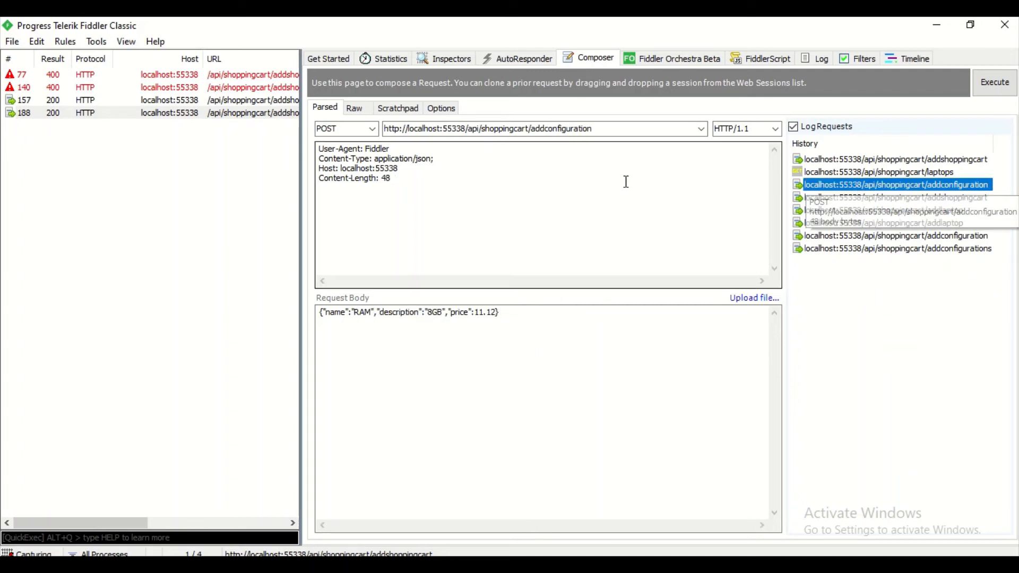
left_click_drag(139, 159, 178, 80)
key("Delete")
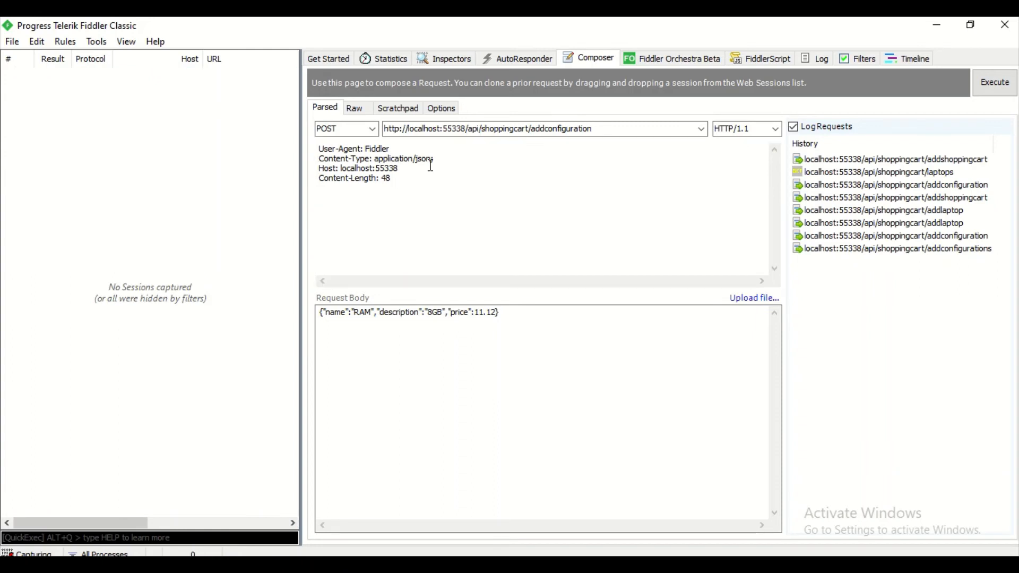
Step: Execute the addconfiguration POST request and run its paused session to completion
left_click(992, 86)
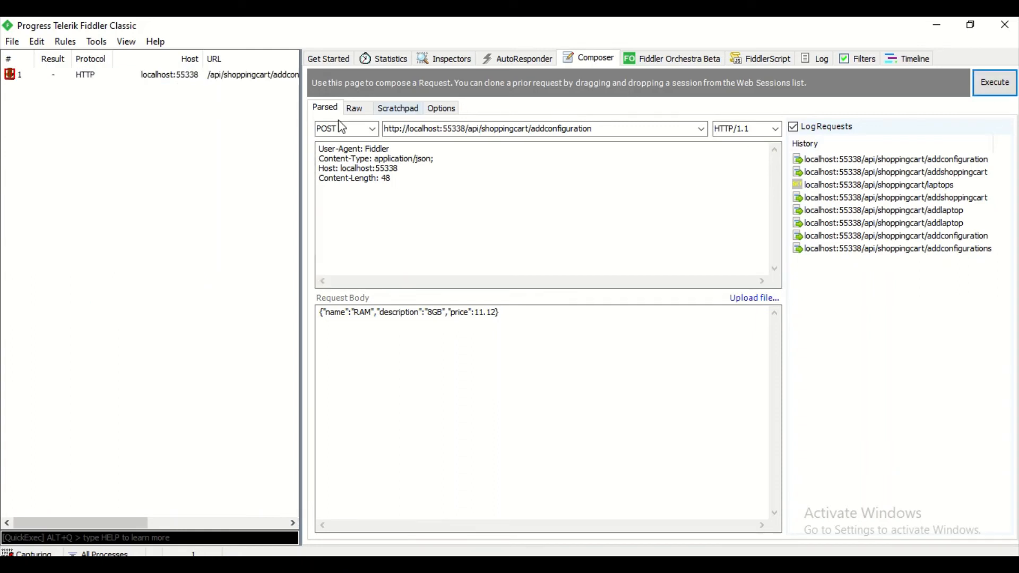
double_click(130, 78)
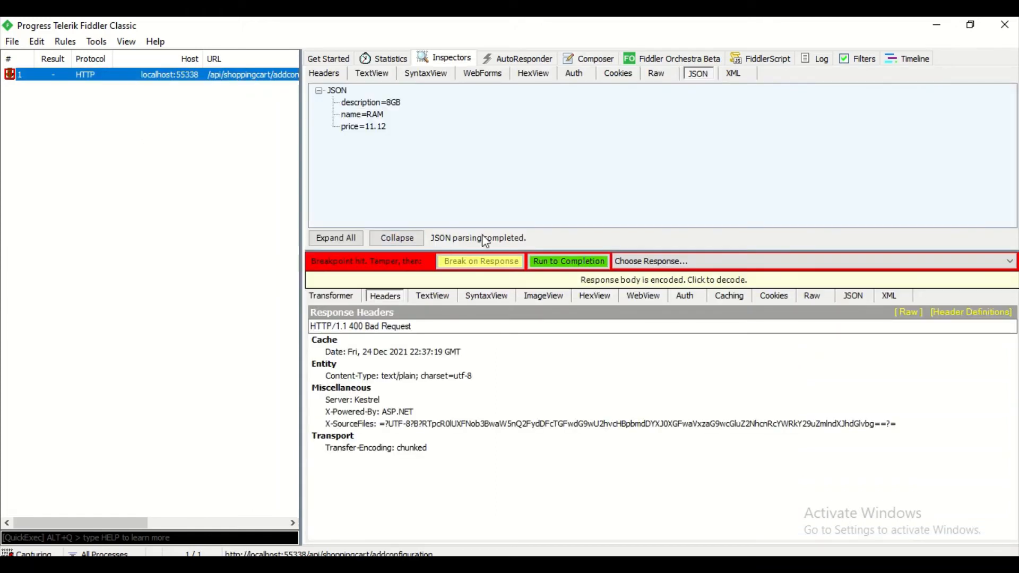
left_click(555, 264)
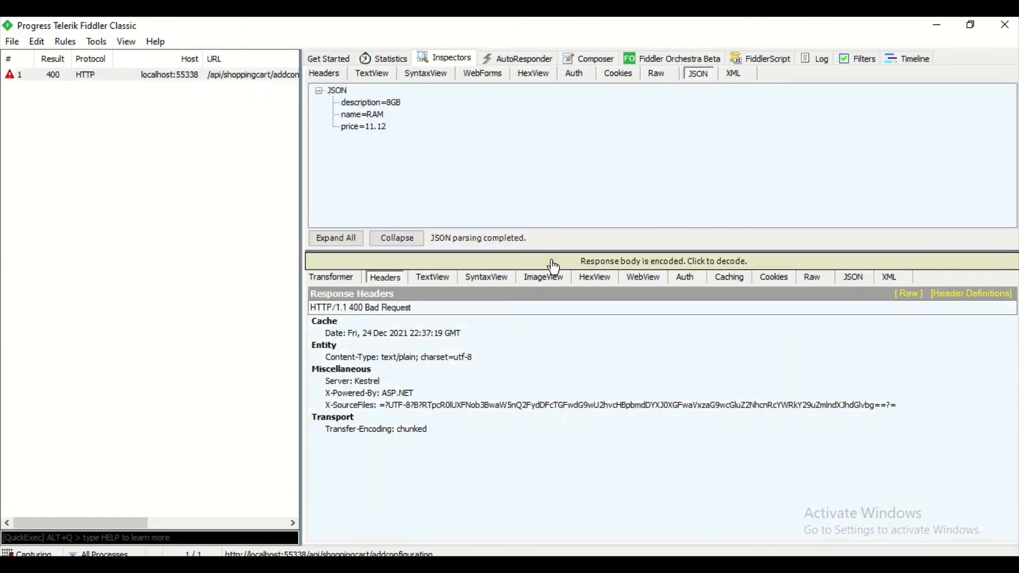
Step: Read the addconfiguration response body as text and delete the captured session
left_click(432, 276)
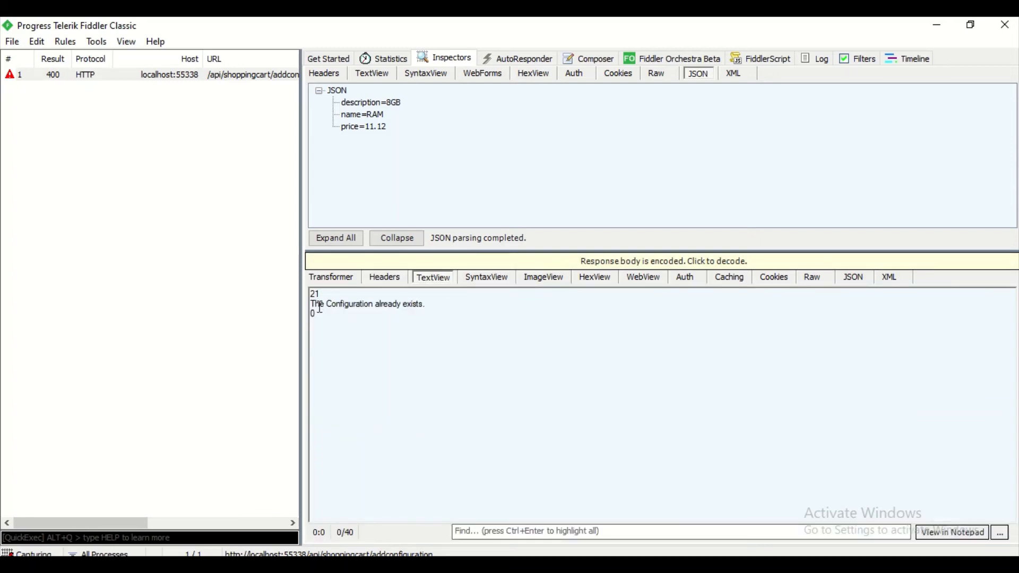
left_click_drag(320, 311, 304, 290)
left_click(371, 308)
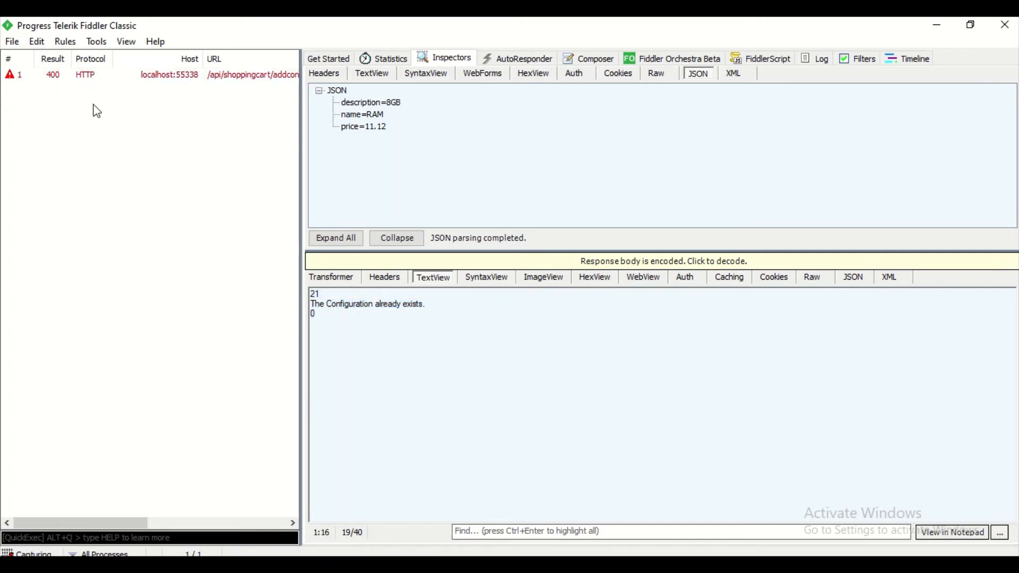
left_click(117, 76)
key("Delete")
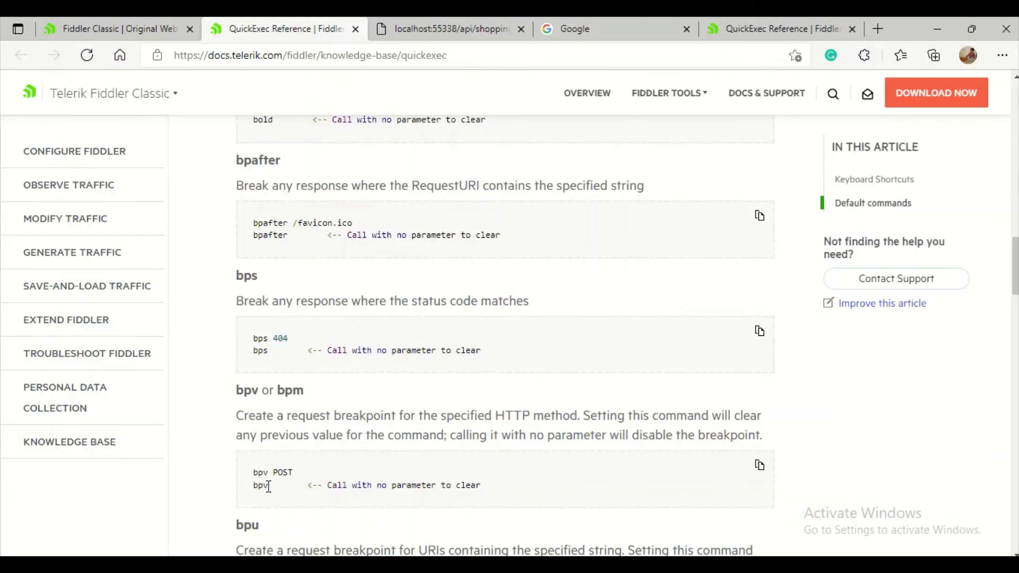
Step: Check the bpv clearing syntax in the browser's QuickExec reference and run bpv without a parameter in Fiddler's QuickExec
left_click_drag(255, 483, 274, 487)
left_click(265, 564)
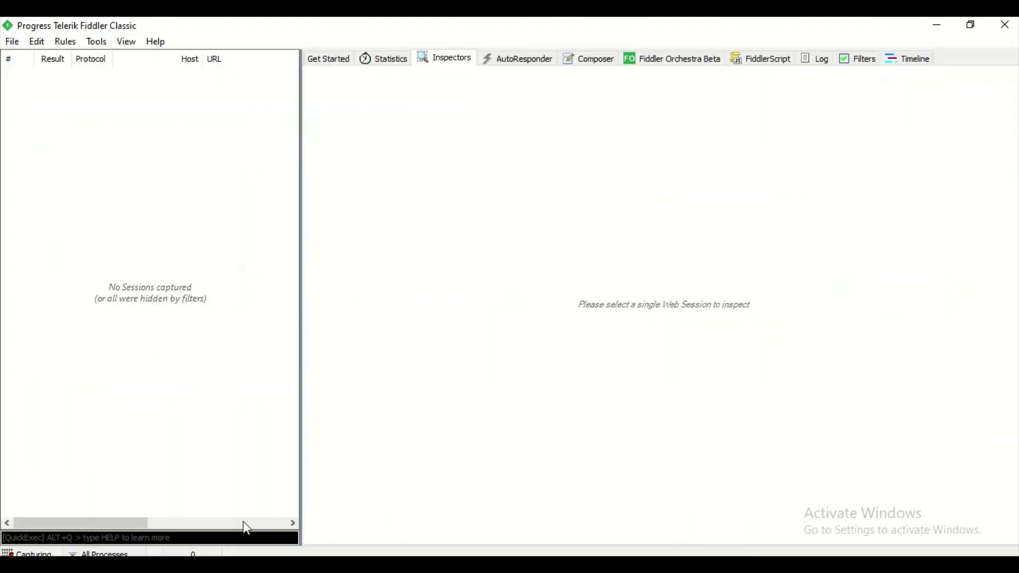
left_click(98, 539)
type("bpv POST")
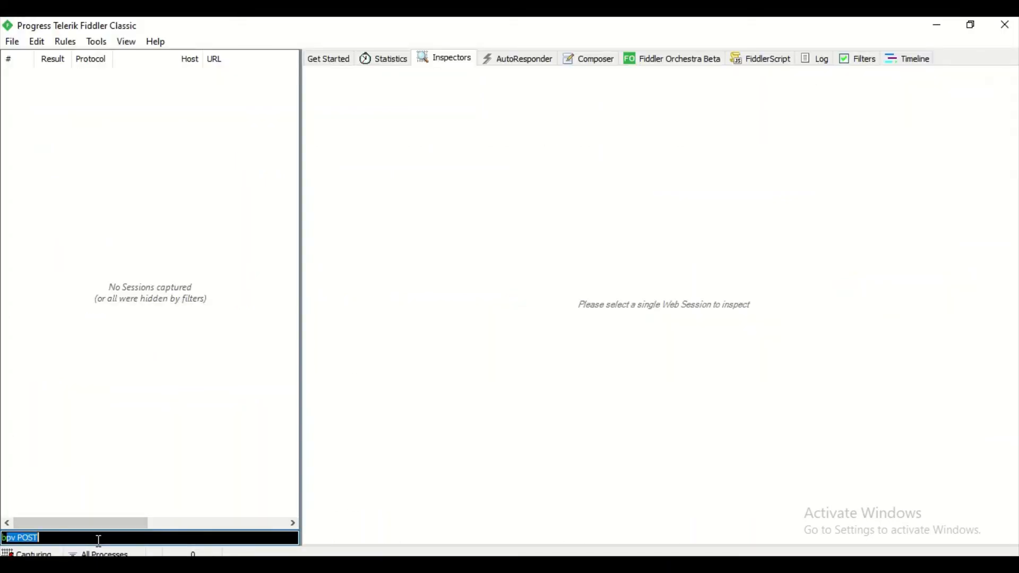
key("Delete")
key("Return")
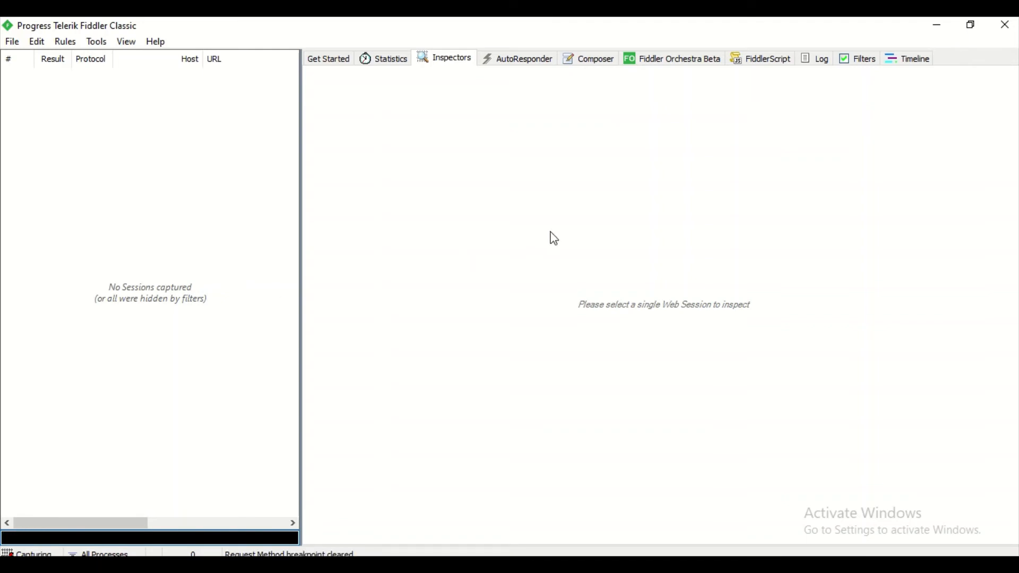
Step: Execute the addconfiguration request from the Composer again, run the paused session to completion, and decode its response
left_click(599, 62)
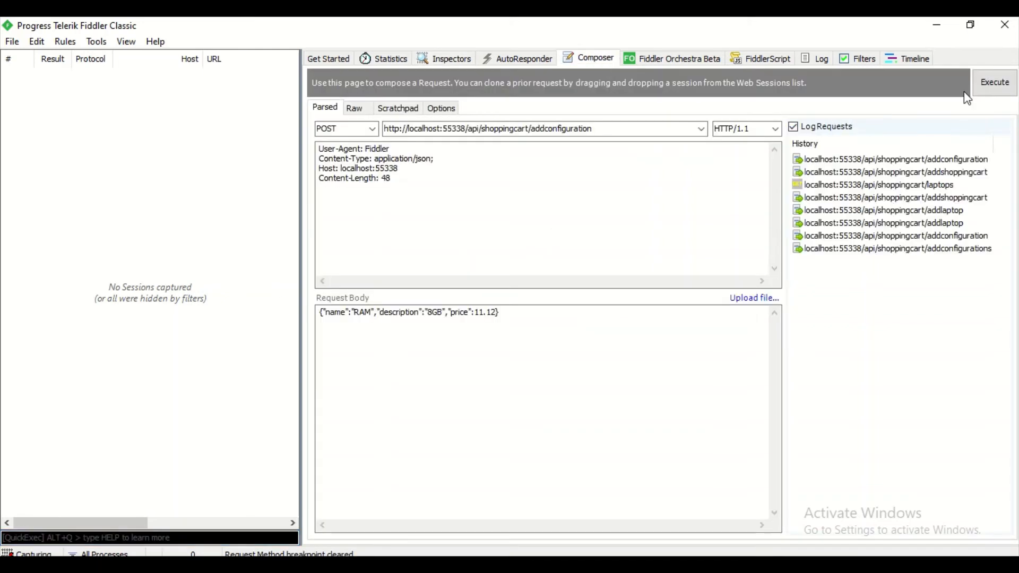
left_click(982, 94)
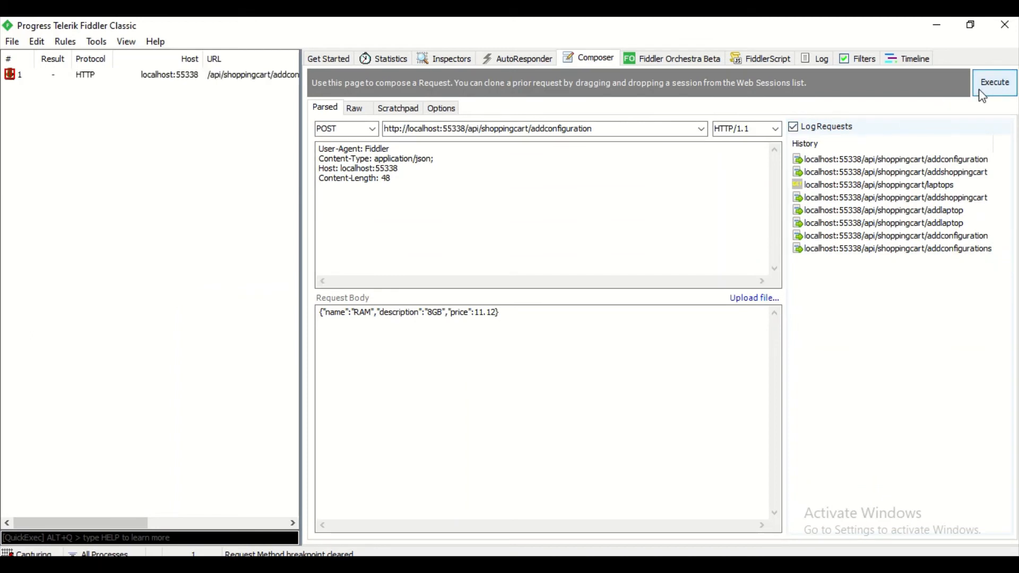
left_click(151, 84)
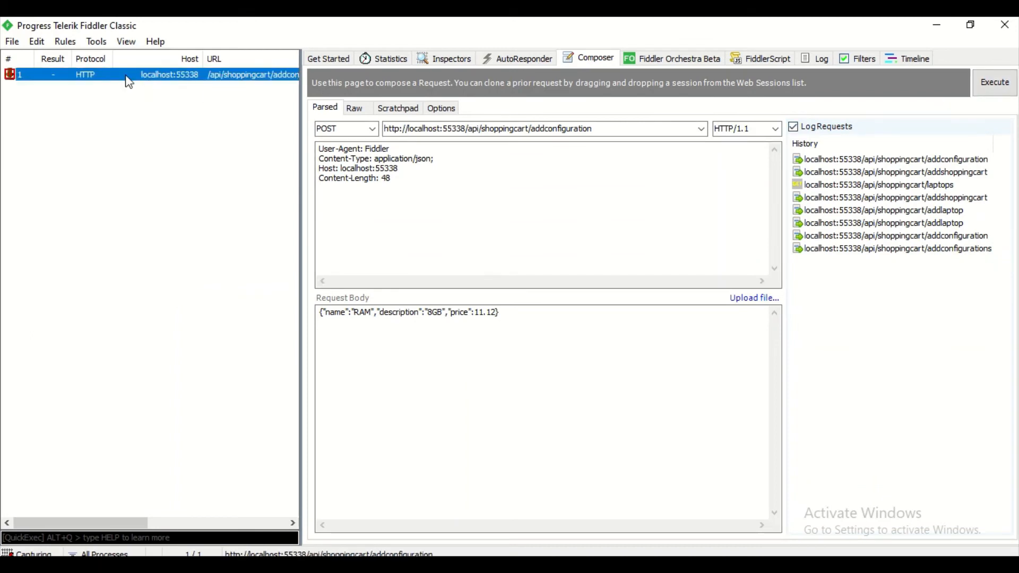
double_click(127, 82)
left_click(555, 262)
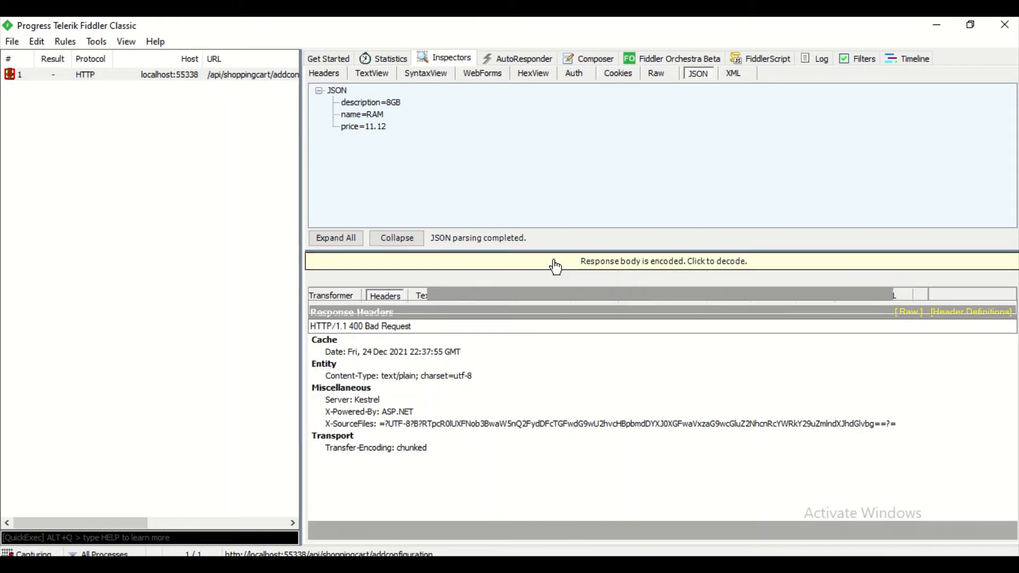
left_click(555, 265)
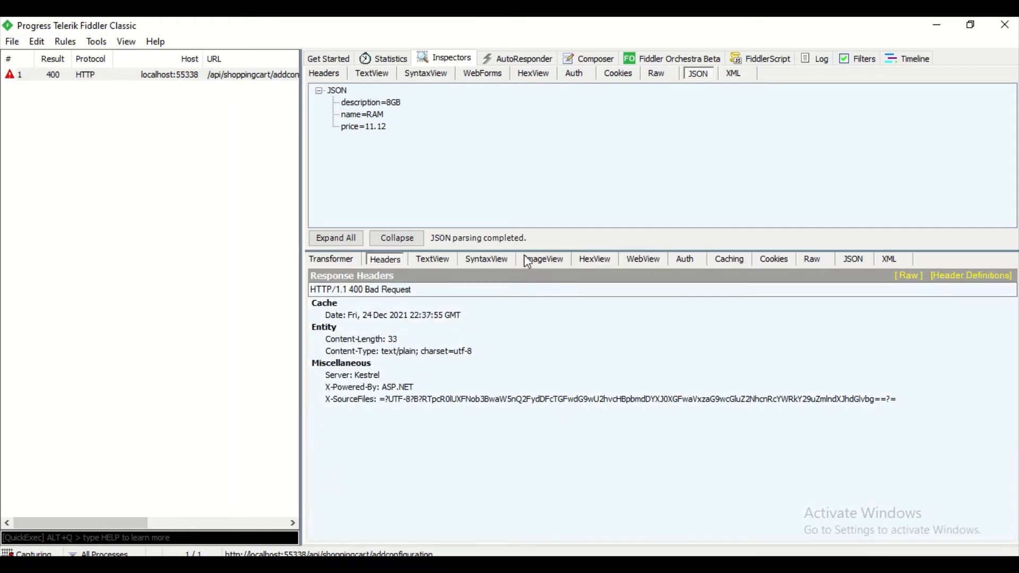
Step: Copy the bpm command from the browser's QuickExec reference and run it without a parameter in Fiddler's QuickExec
left_click(419, 565)
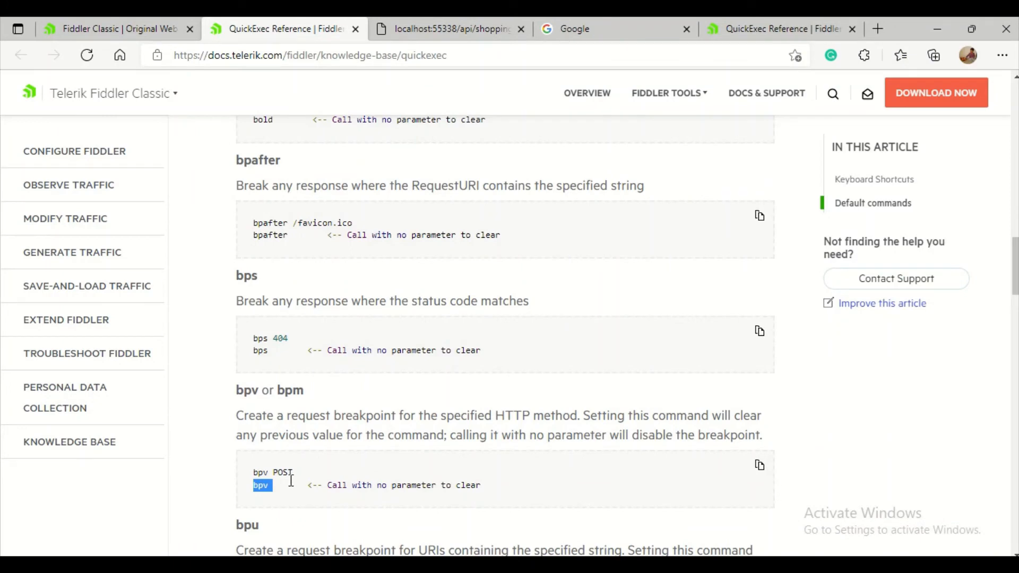
double_click(280, 391)
key("ctrl+c")
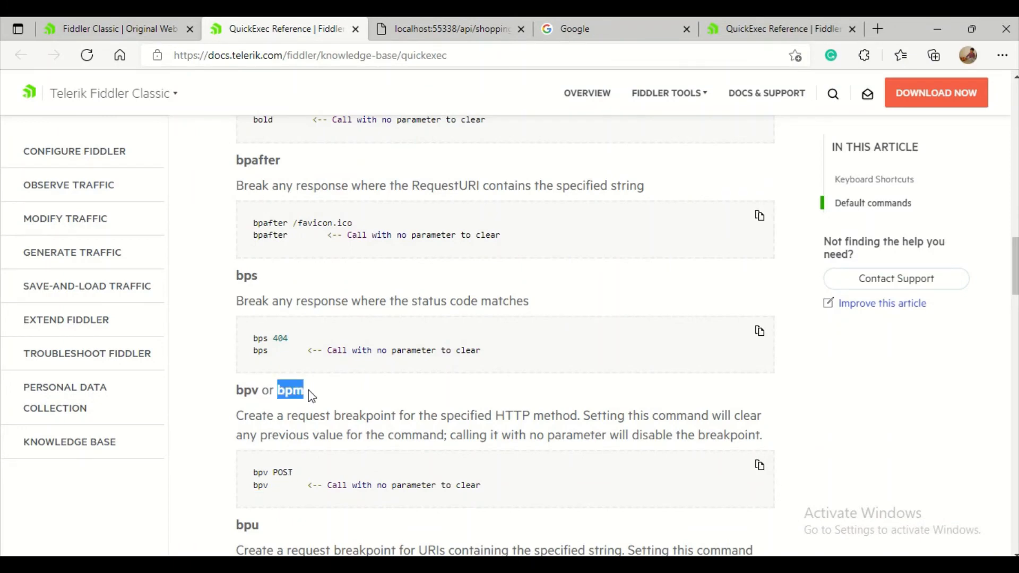
left_click(309, 390)
left_click(617, 563)
left_click(62, 542)
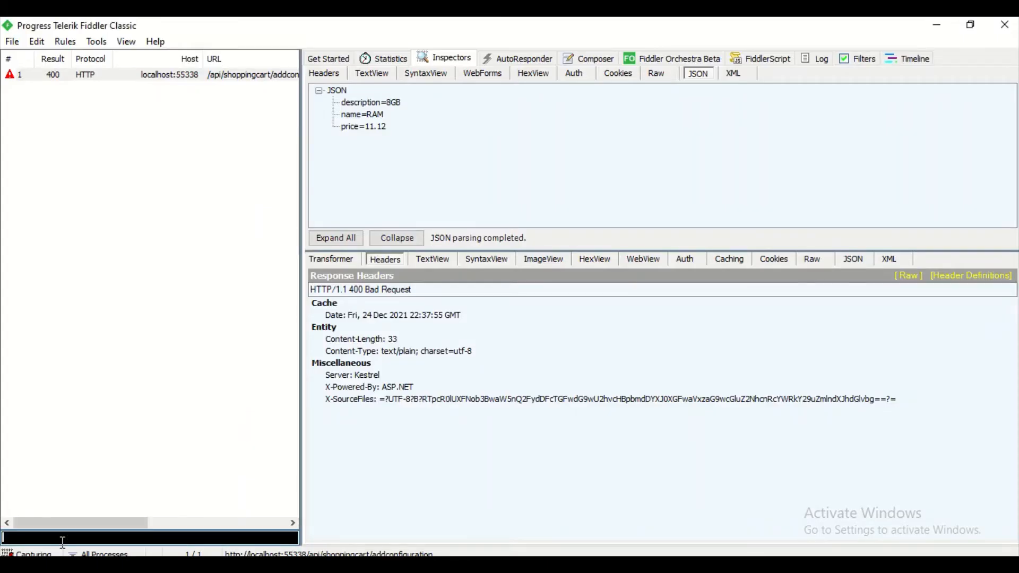
key("ctrl+v")
key("Return")
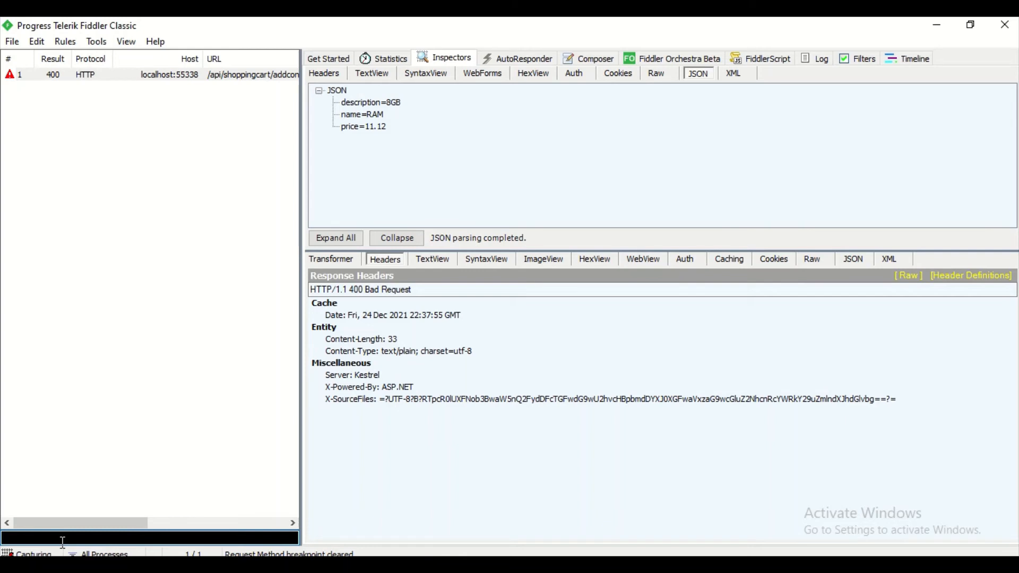
Step: Execute the addconfiguration POST request from the Composer and run its paused session to completion
left_click(590, 58)
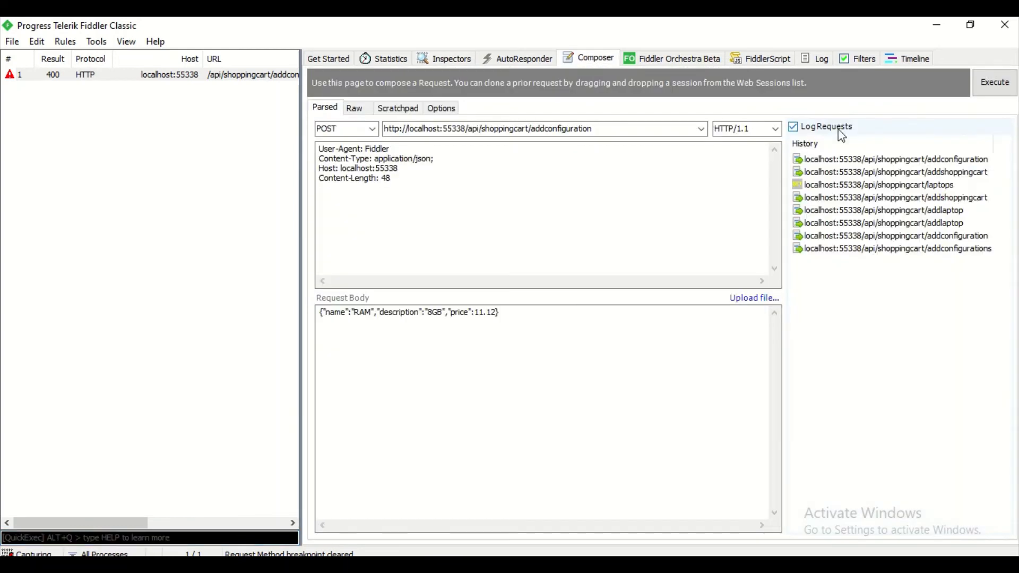
left_click(996, 91)
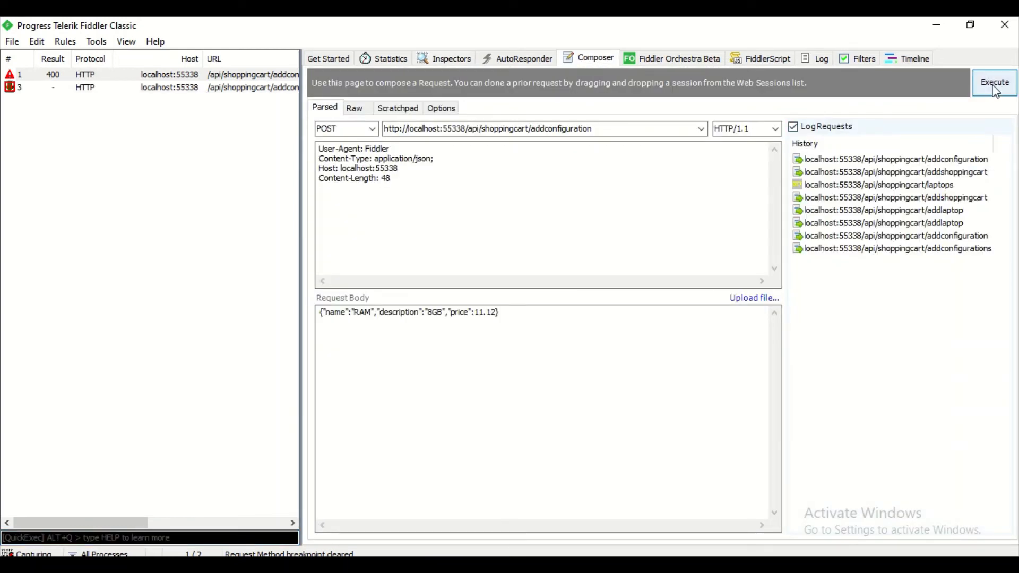
double_click(125, 88)
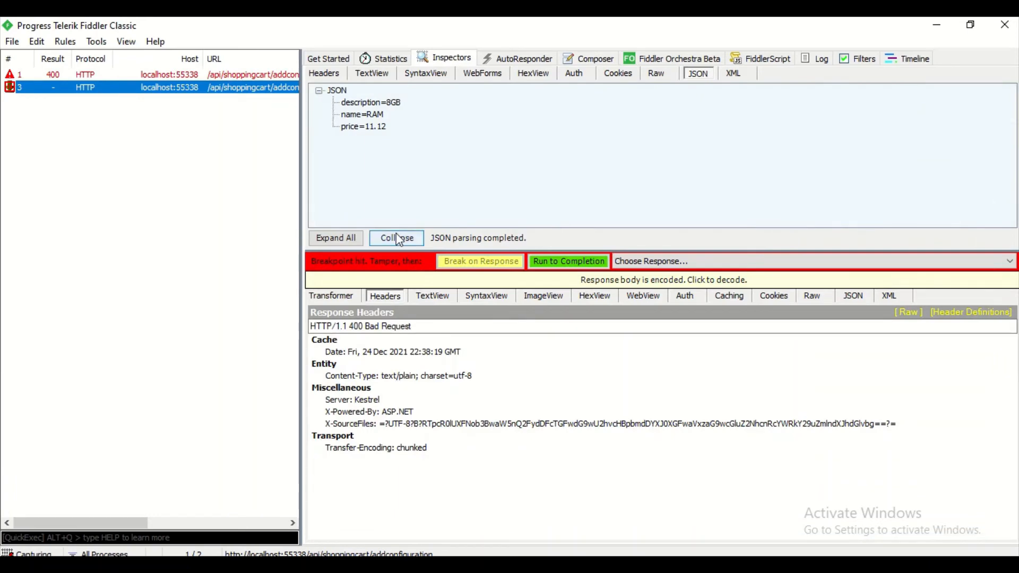
left_click(568, 263)
Step: Switch traffic capturing off and back on, and delete both captured addconfiguration sessions
left_click(30, 553)
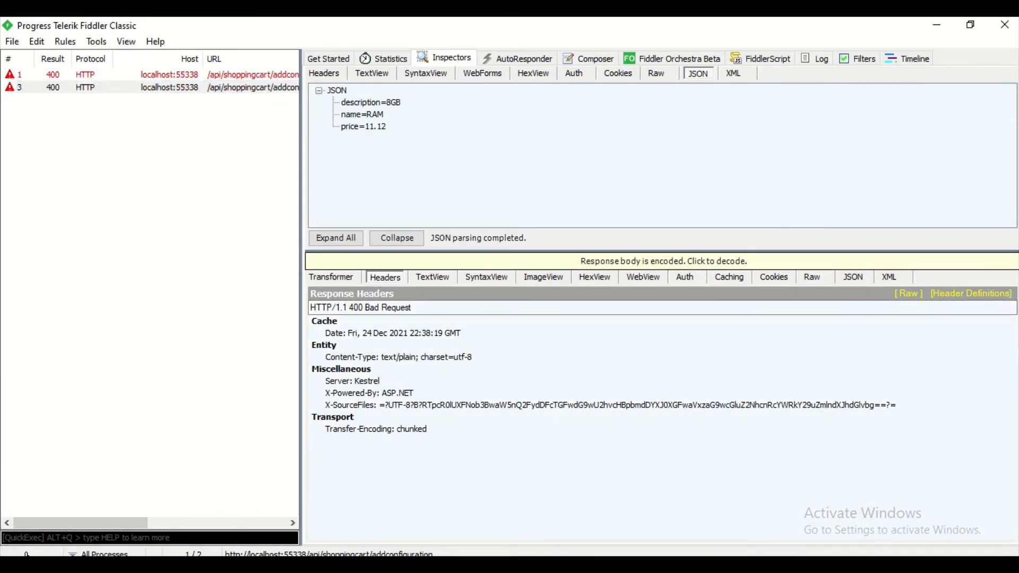
left_click(27, 554)
left_click_drag(39, 161, 82, 67)
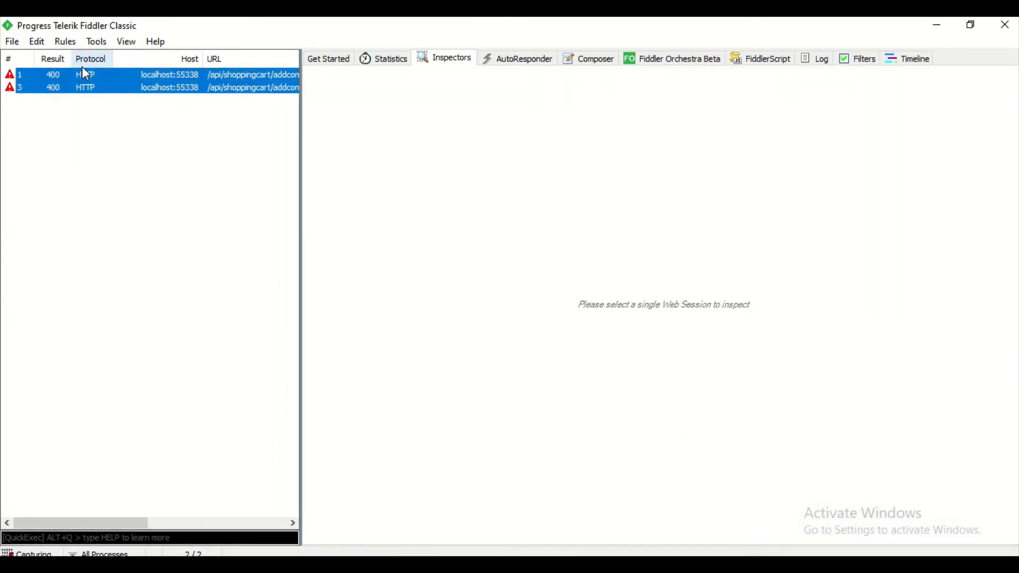
key("Delete")
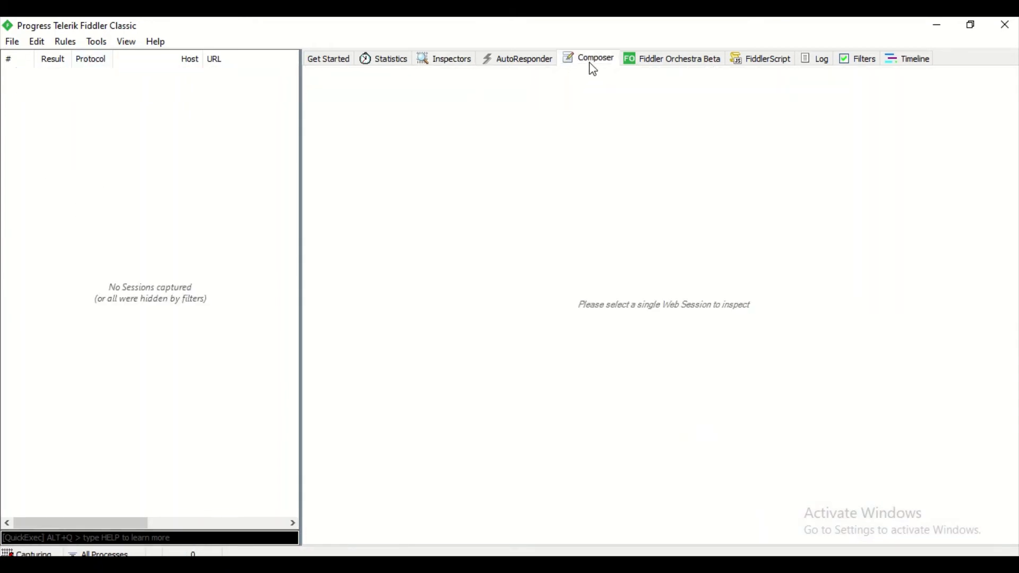
Step: Execute the addconfiguration POST request again and open its paused session for inspection
left_click(591, 64)
left_click(994, 91)
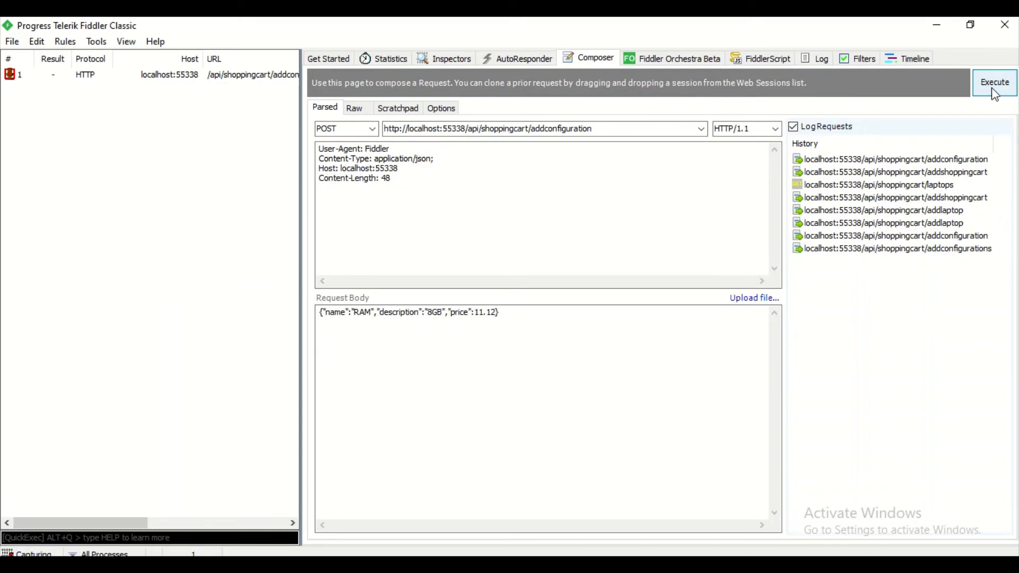
double_click(193, 75)
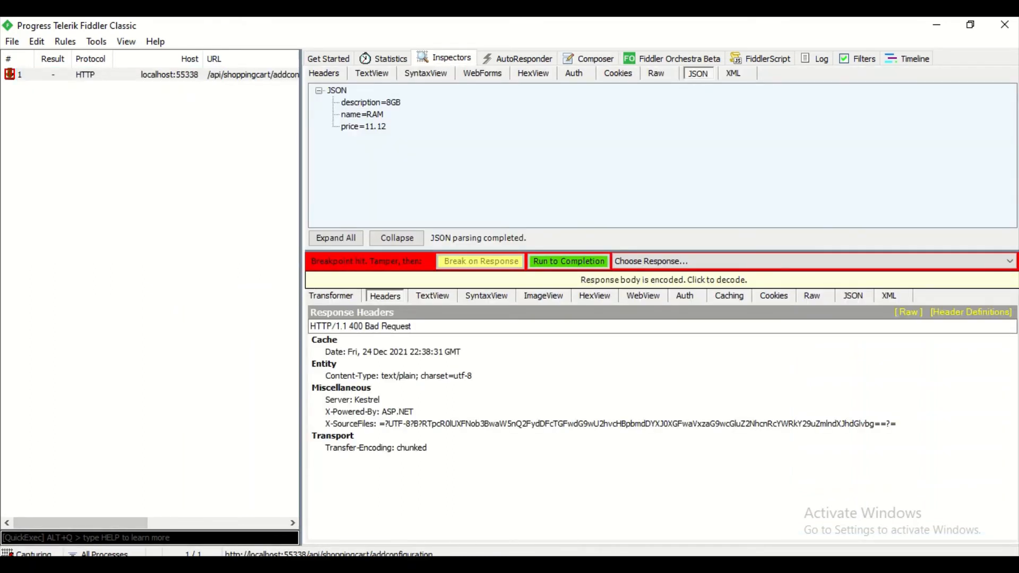
Step: Clear the request method breakpoint with a QuickExec command and run the paused addconfiguration session to completion
left_click(143, 537)
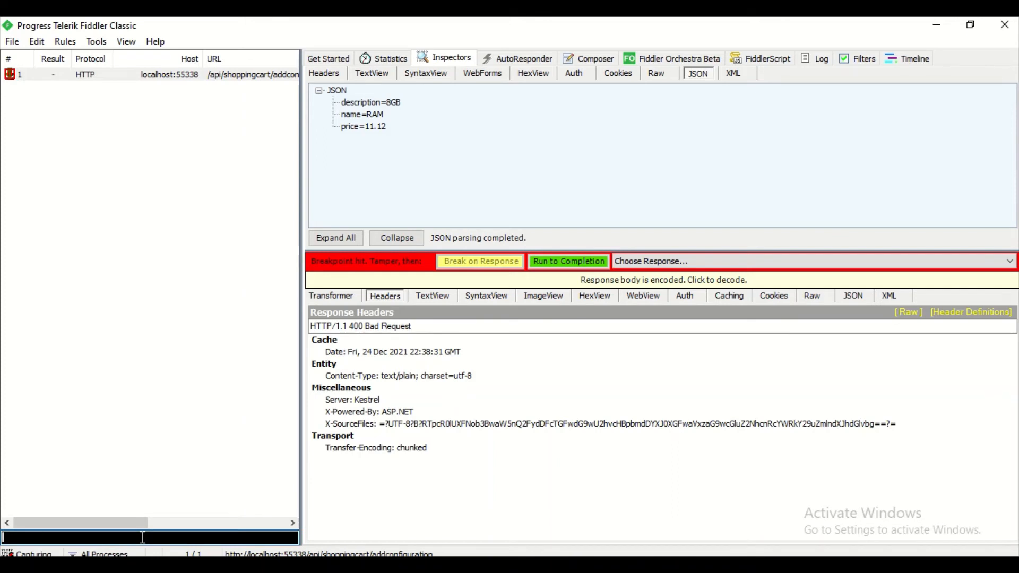
type("help")
key("Up")
key("BackSpace")
key("BackSpace")
key("BackSpace")
key("Return")
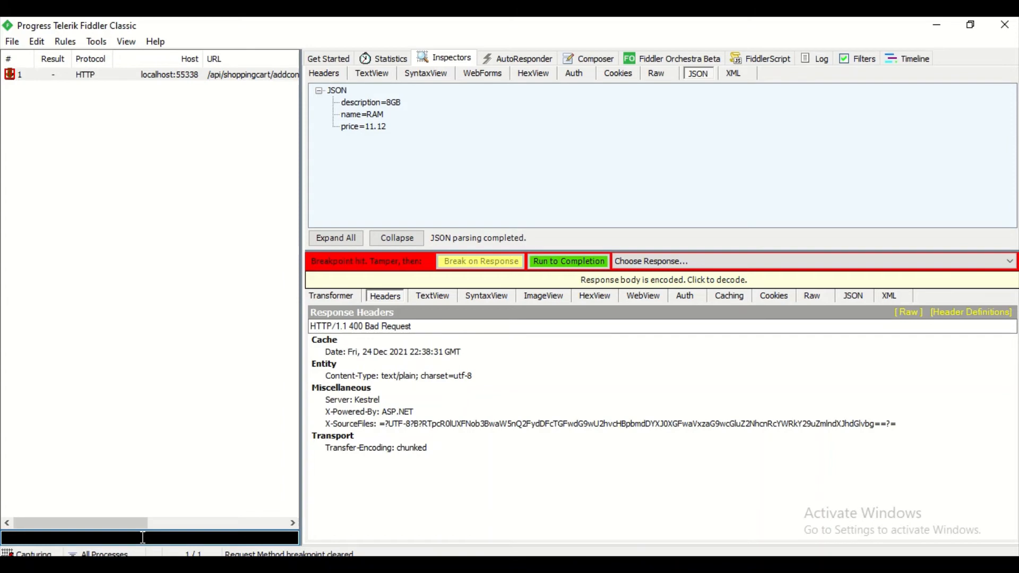
left_click(568, 261)
left_click(581, 261)
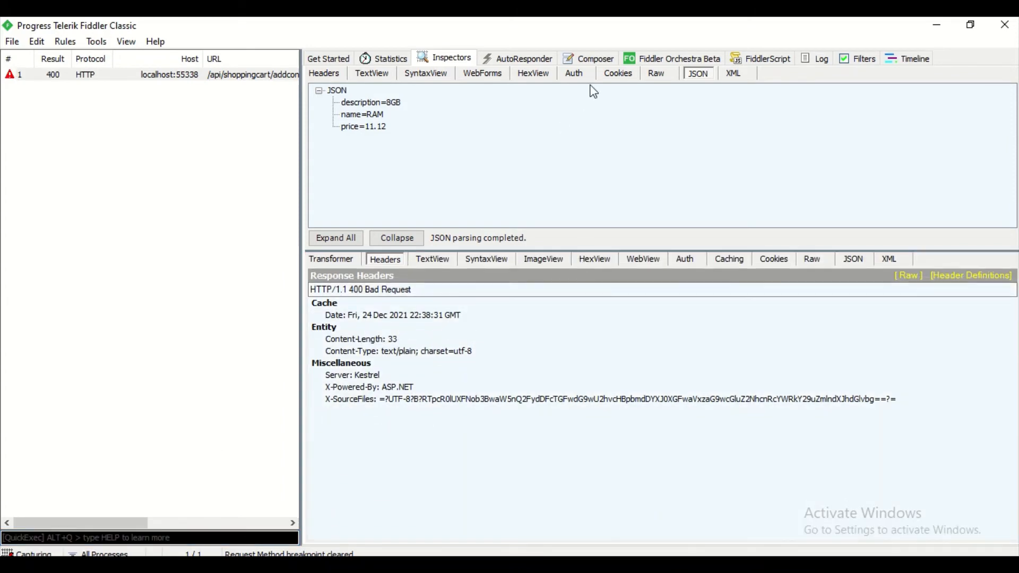
Step: Resend the addconfiguration request from the Composer, open the second paused session and run it to completion
left_click(592, 60)
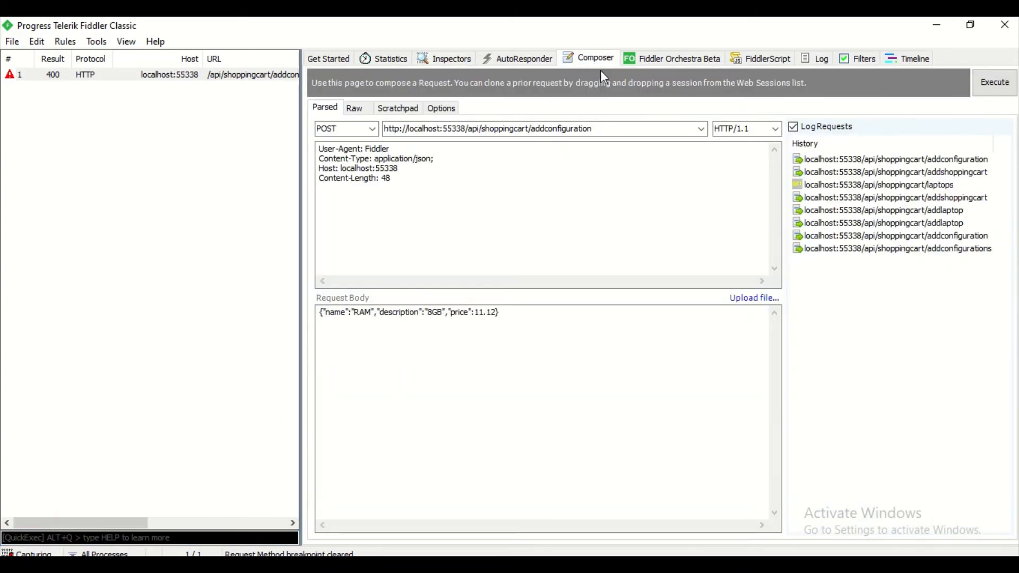
left_click(990, 92)
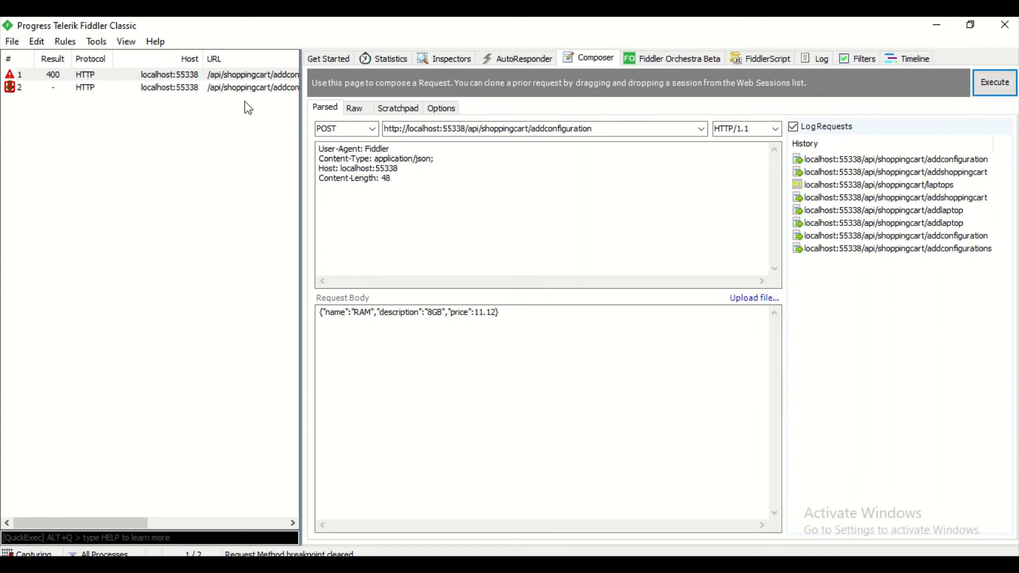
left_click(207, 88)
double_click(207, 89)
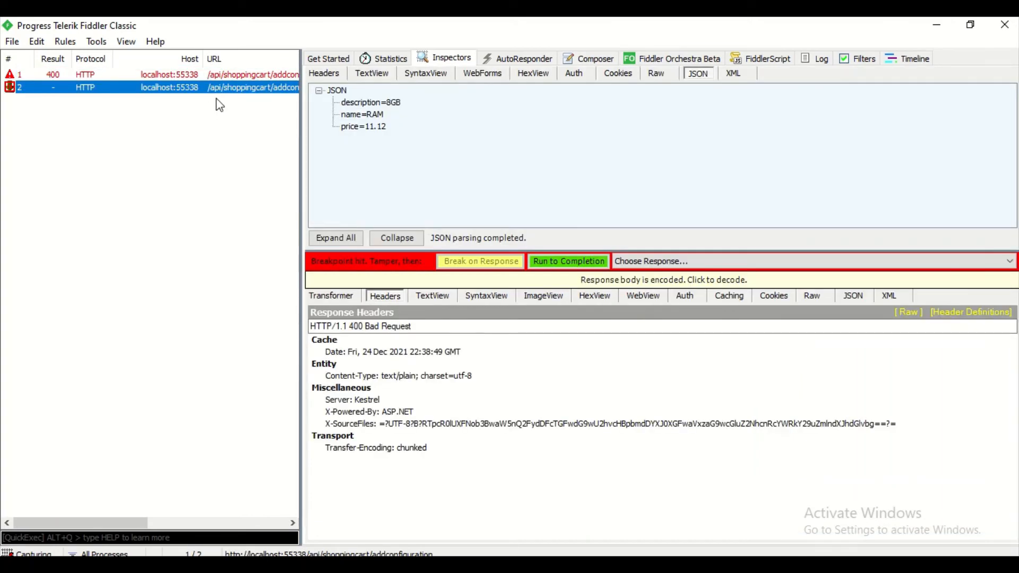
left_click(540, 265)
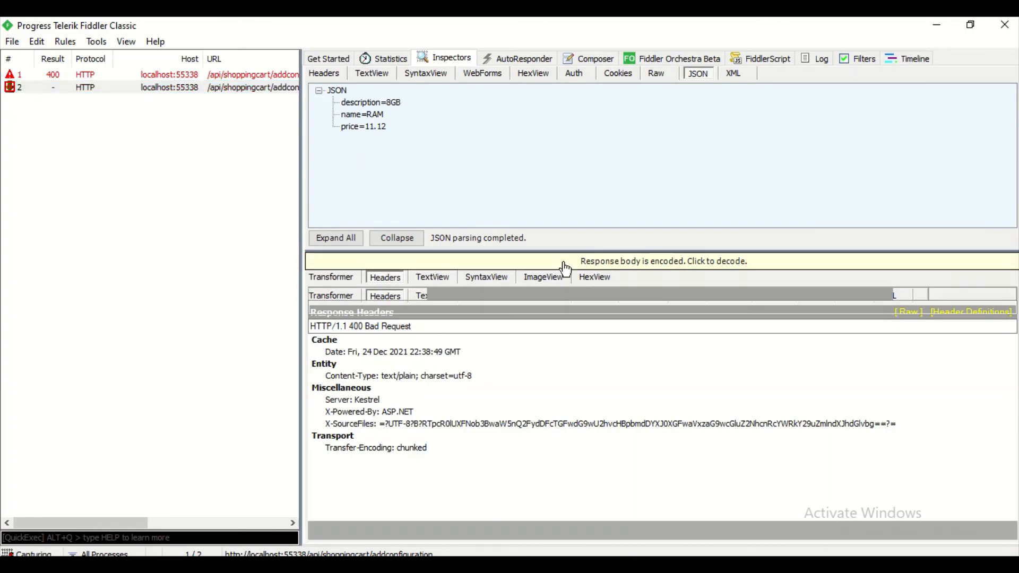
Step: Review the note on calling bpv or bpm with no parameter in the browser's QuickExec reference
key("alt+Tab")
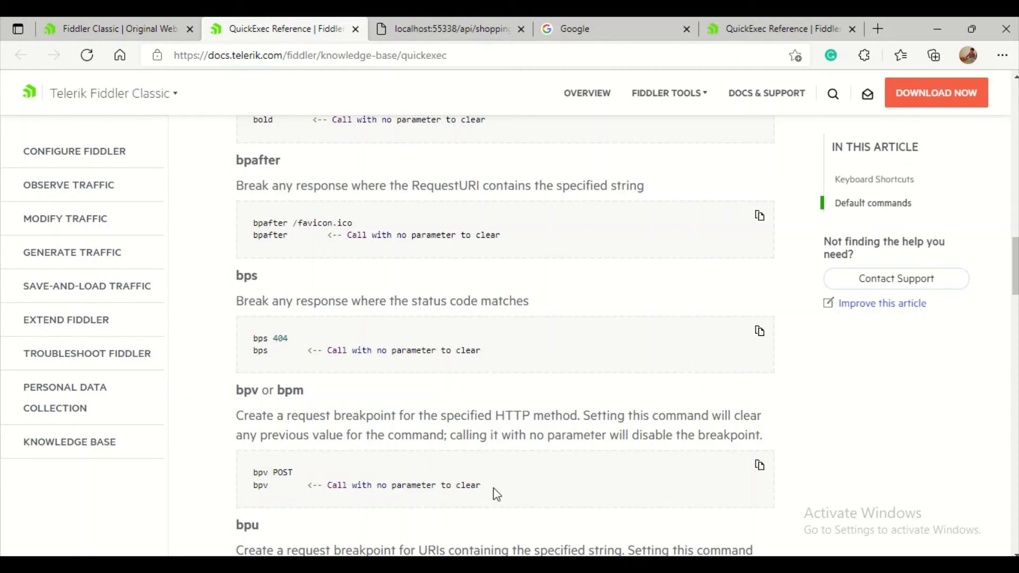
left_click_drag(493, 491, 304, 489)
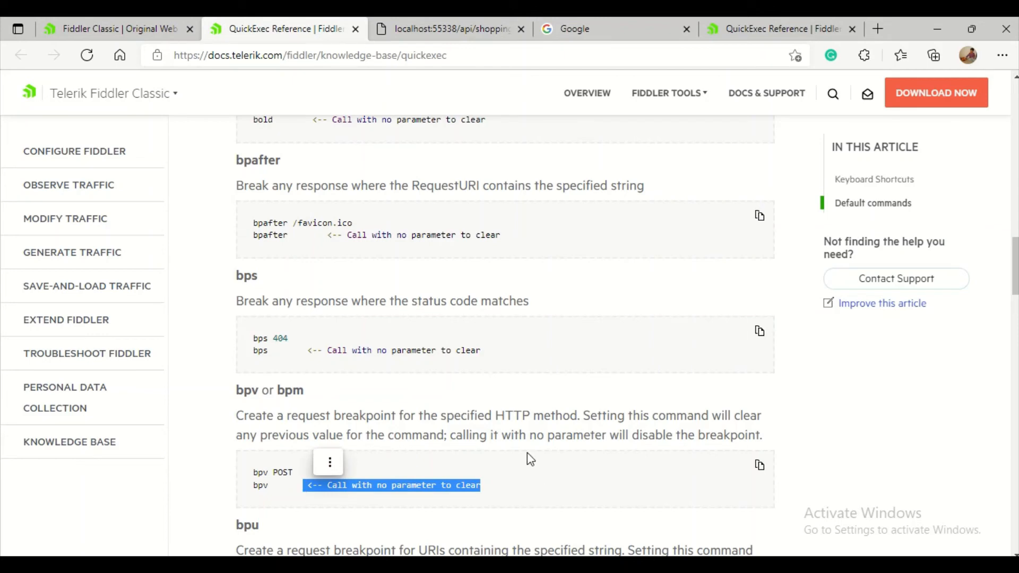
left_click_drag(444, 436, 631, 424)
left_click(624, 427)
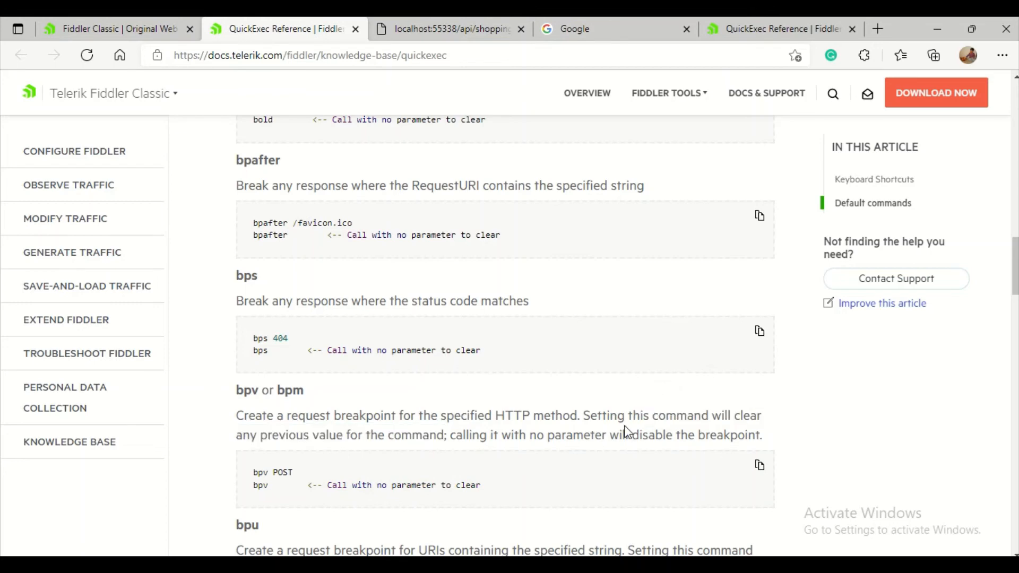
Step: Return to Fiddler and delete both captured addconfiguration sessions
left_click(324, 565)
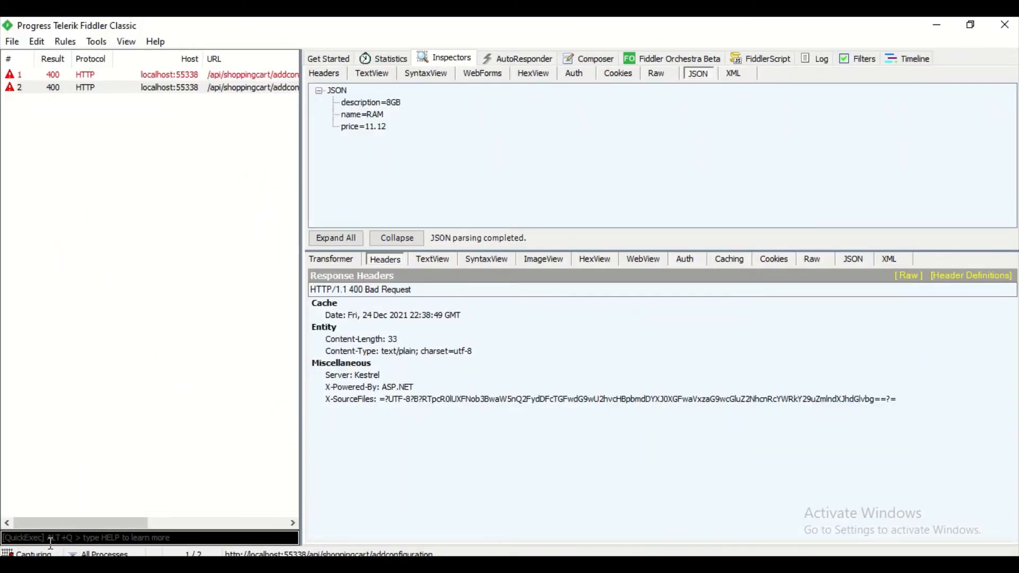
left_click_drag(109, 125, 156, 71)
key("Delete")
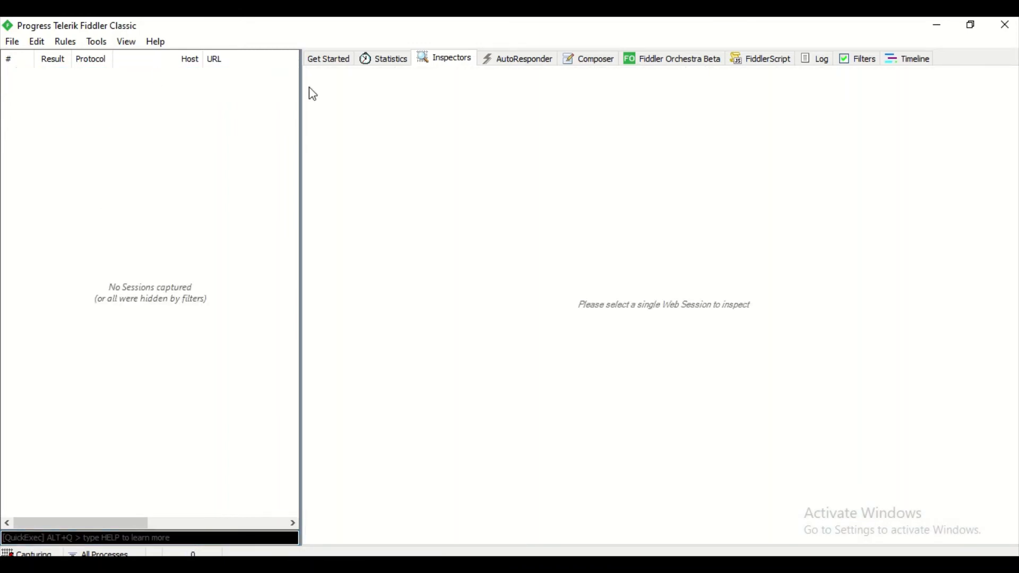
Step: Review the RAM request body in the Composer, execute the addconfiguration POST request and open its paused session
left_click(590, 60)
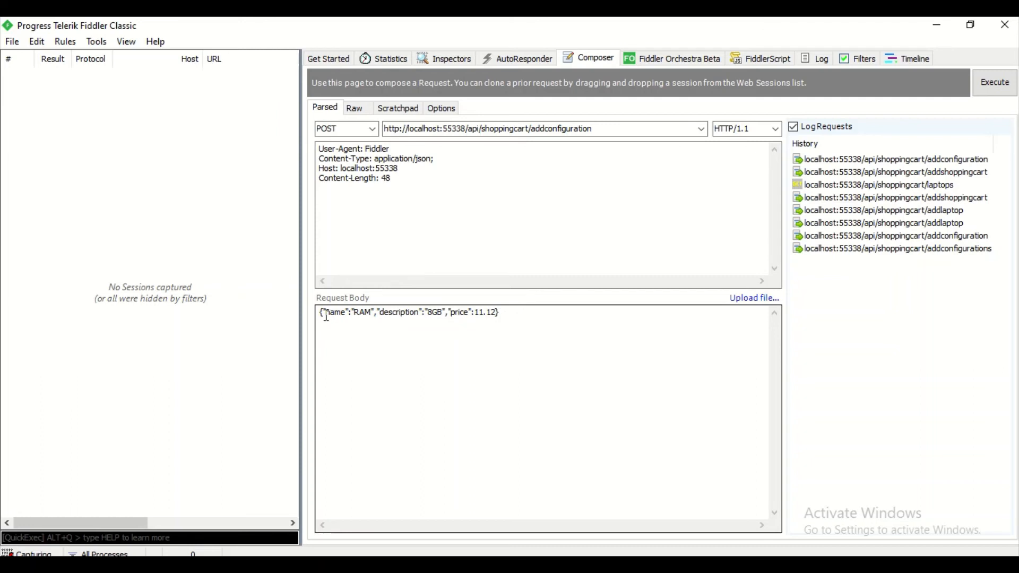
left_click(492, 314)
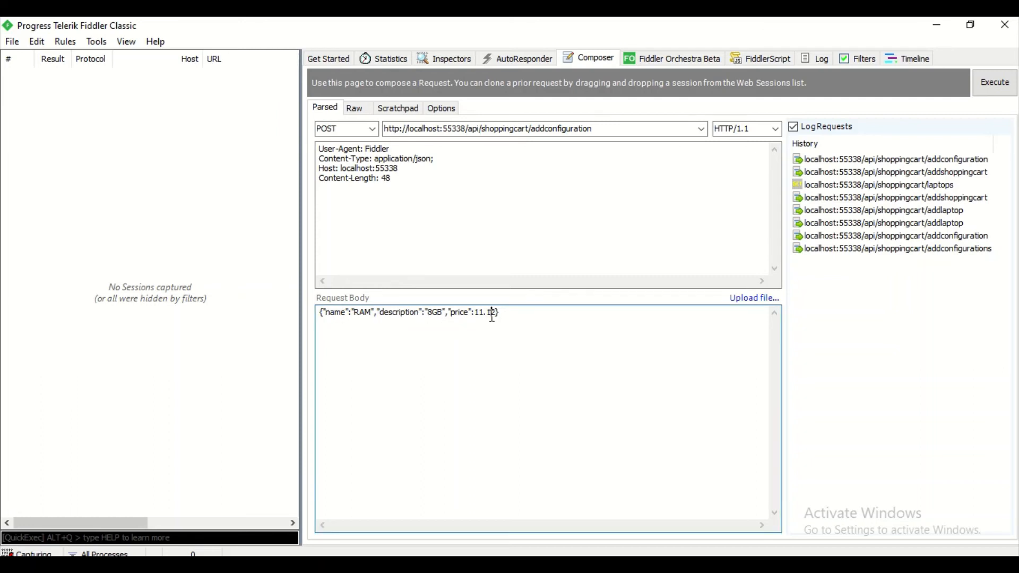
left_click_drag(495, 312, 319, 312)
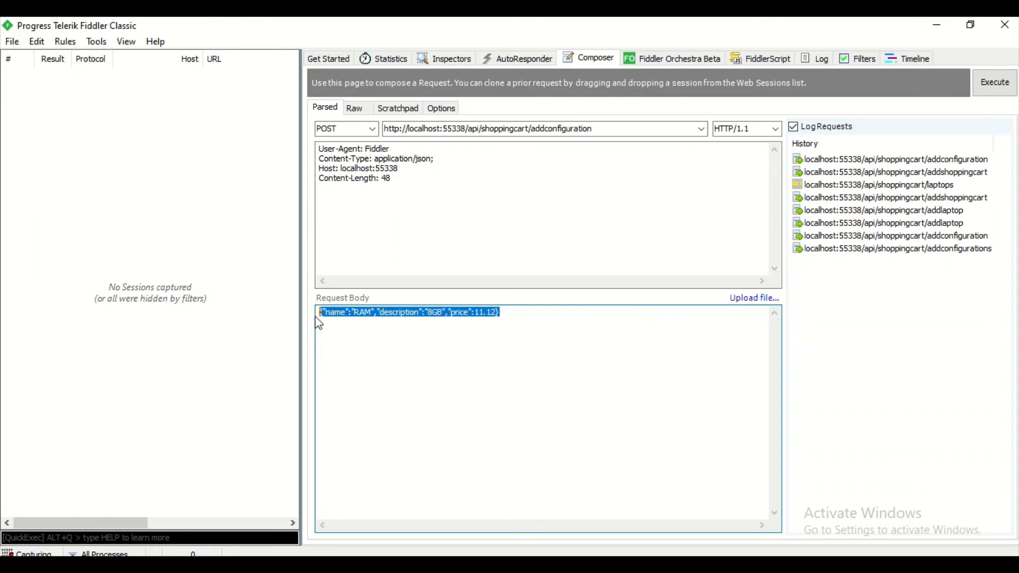
left_click(993, 93)
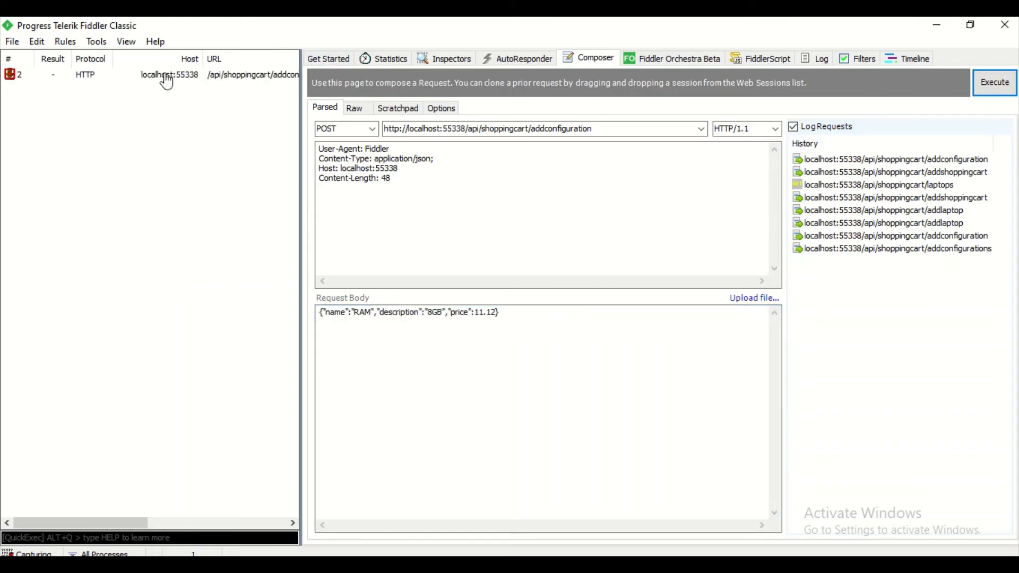
double_click(166, 76)
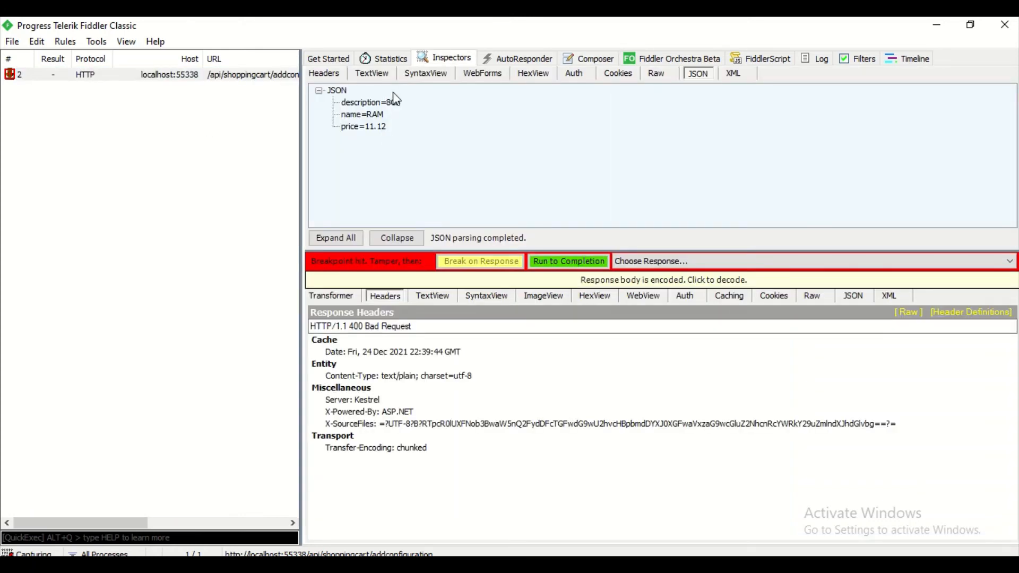
Step: Inspect the paused request's body in the text, JSON and raw views
left_click(372, 73)
left_click(365, 90)
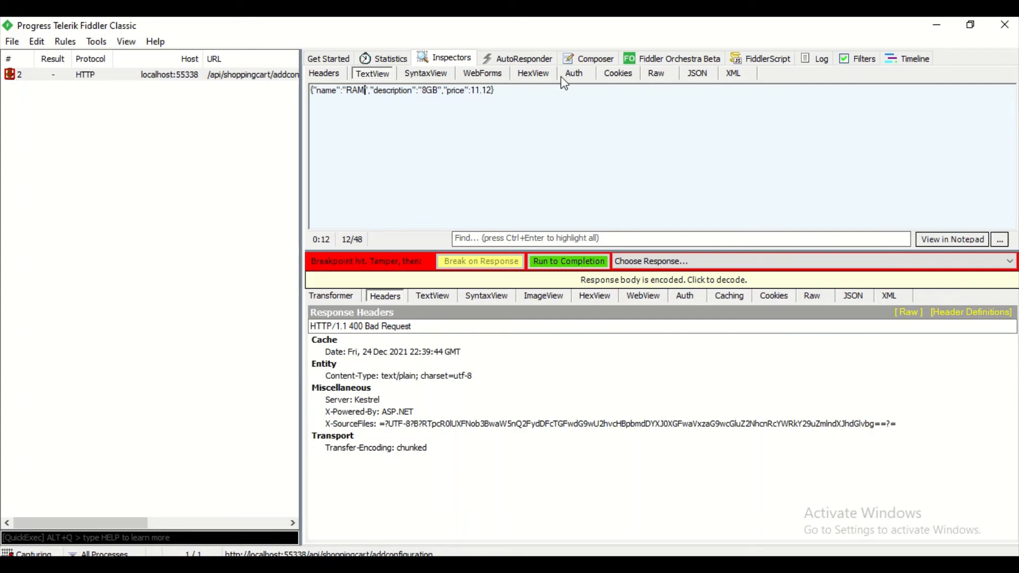
left_click(698, 74)
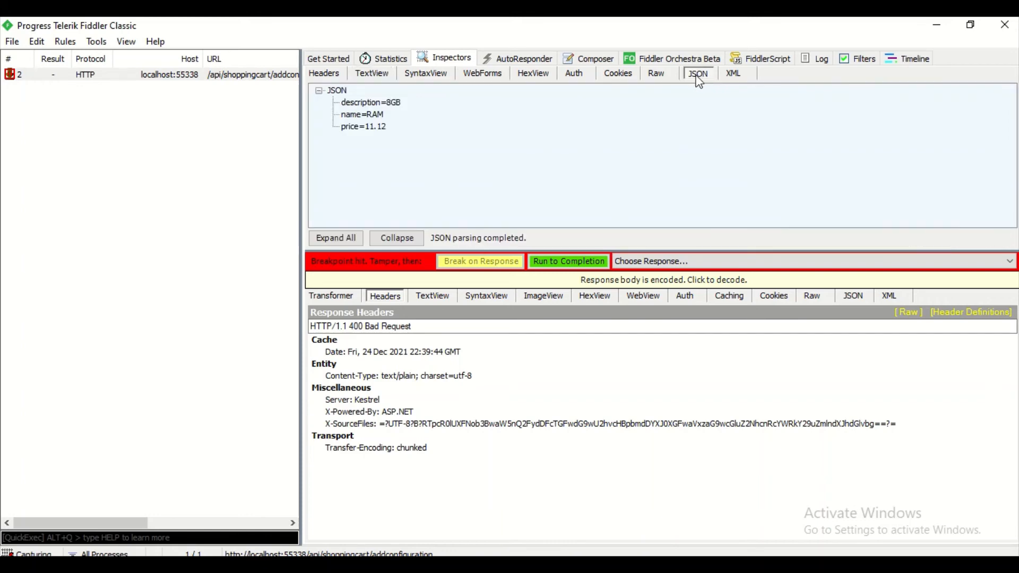
left_click(658, 74)
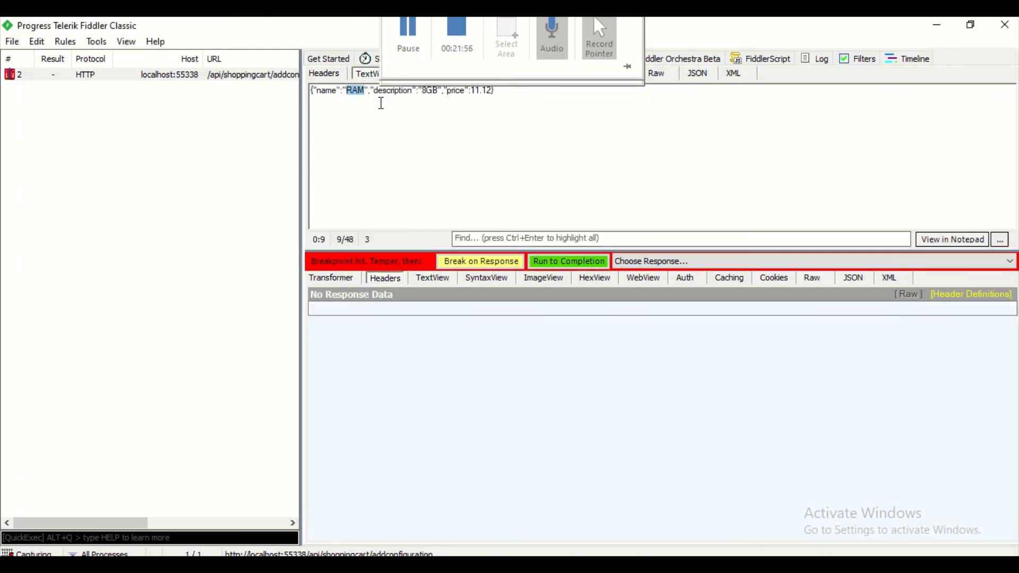
Step: Change the name in the paused request body to RAM1 and run the session to completion
left_click(366, 92)
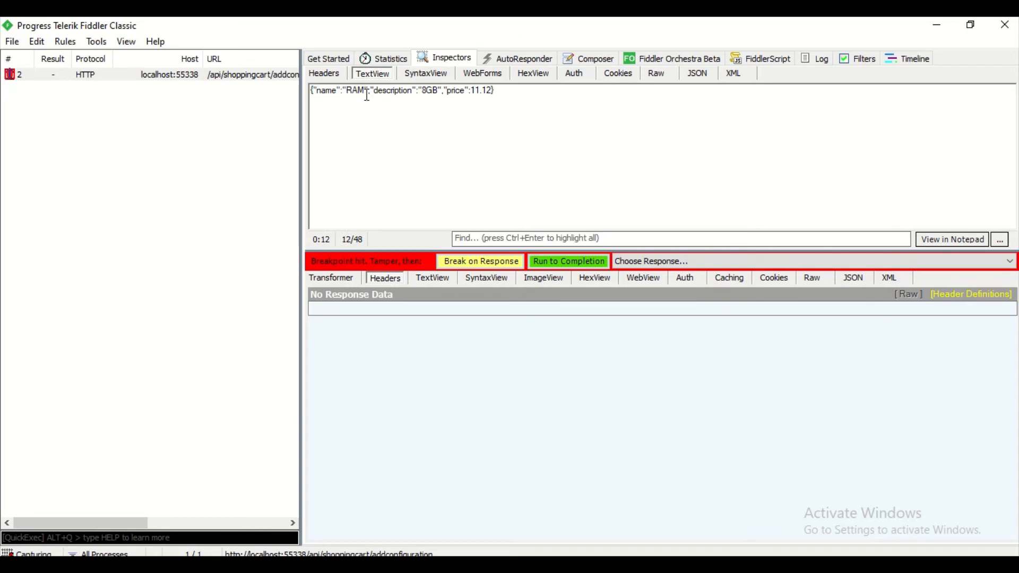
type("1")
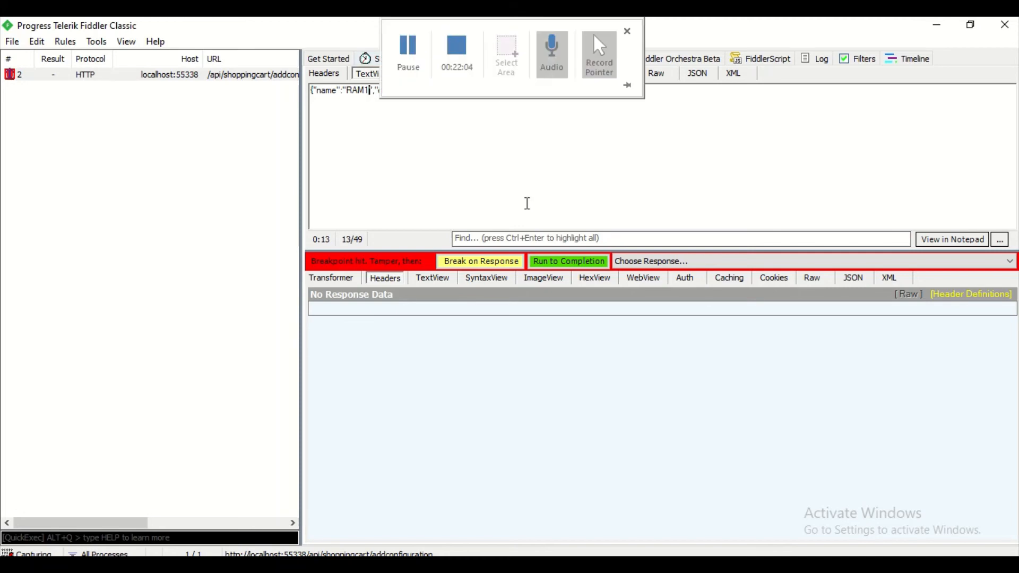
left_click(564, 263)
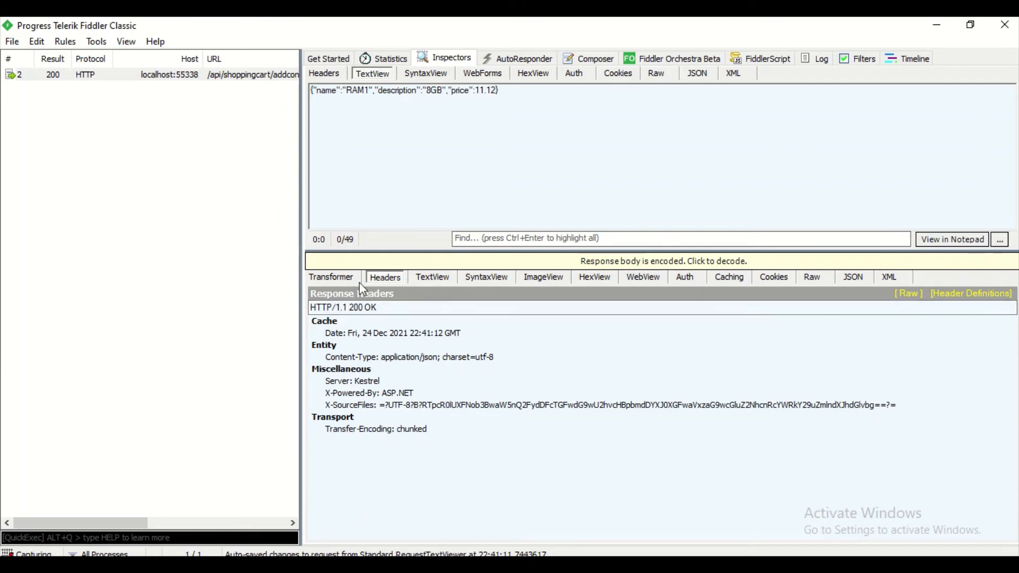
Step: Inspect the completed addconfiguration session's response body as text alongside its RAM1 request body
left_click(437, 281)
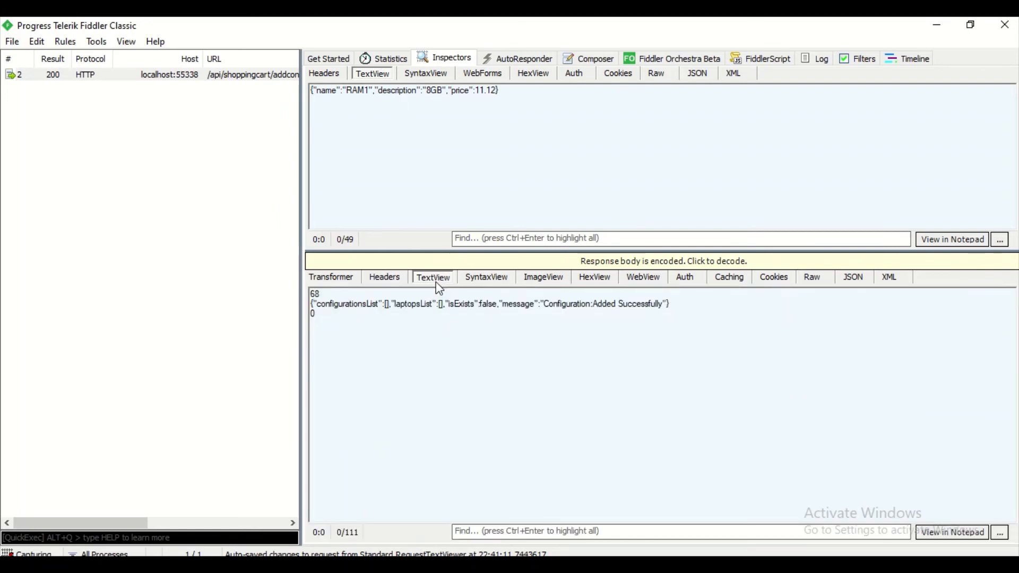
left_click_drag(674, 306, 594, 306)
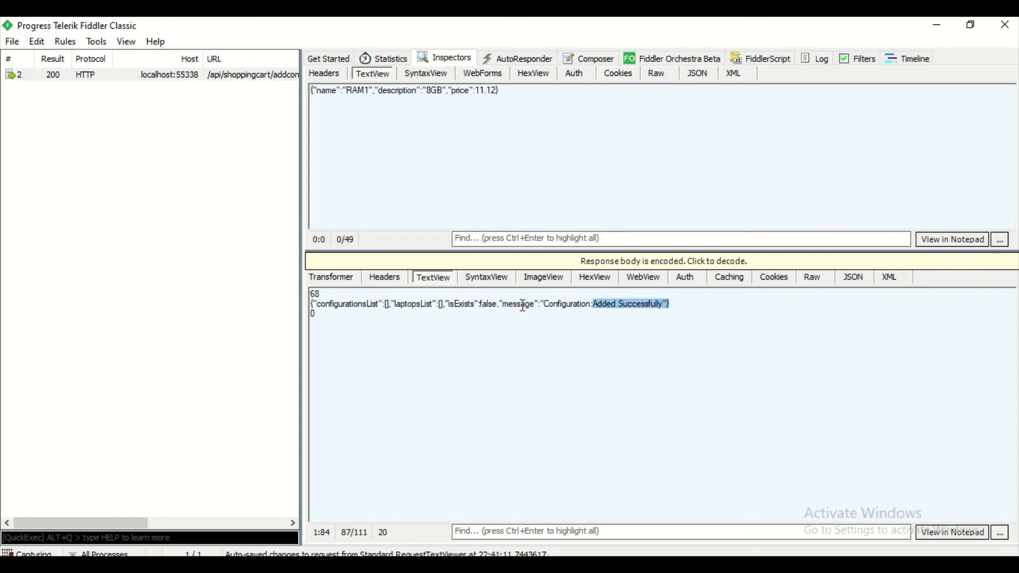
left_click_drag(523, 306, 319, 106)
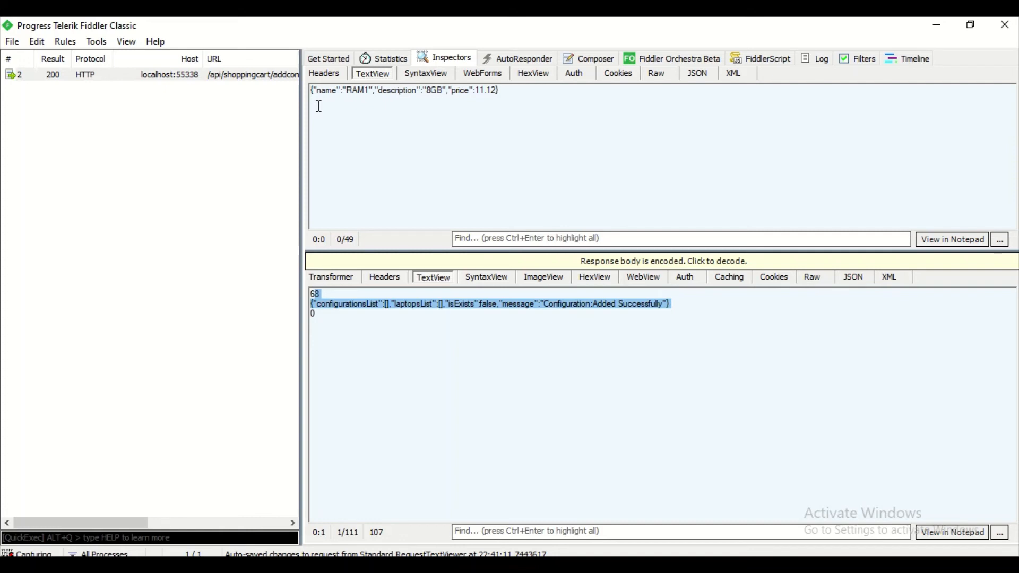
left_click(333, 92)
left_click(405, 331)
Step: Switch to the QuickExec reference in the browser and copy the bps 404 command from the status code breakpoint example
key("alt+Tab")
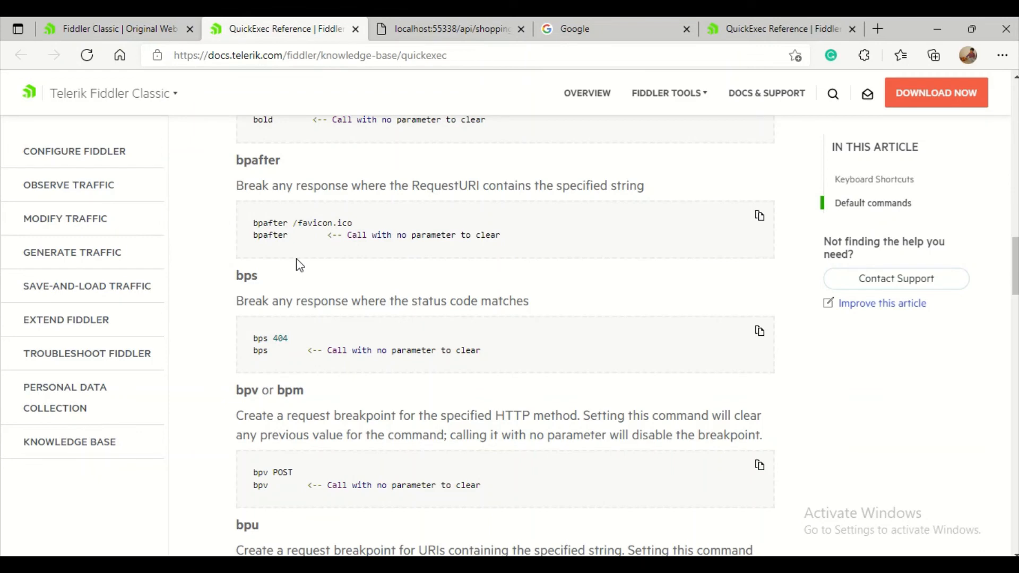
scroll(296, 259, "up", 2)
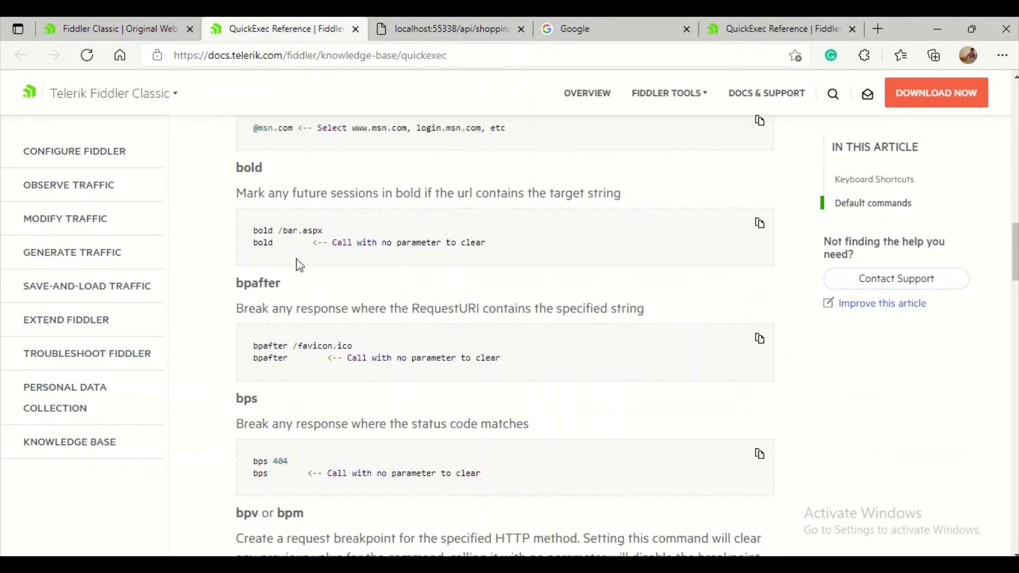
scroll(296, 258, "down", 2)
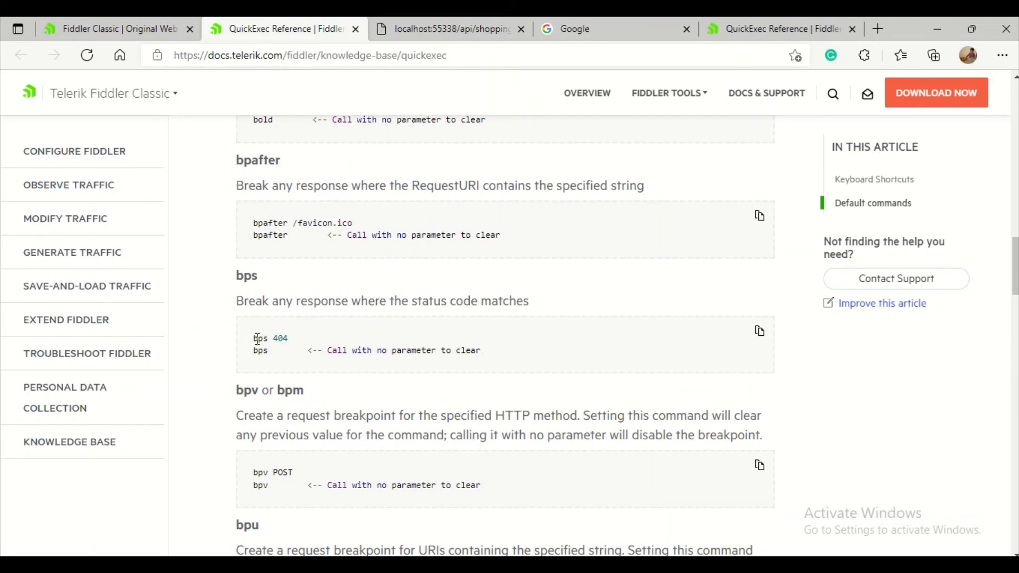
left_click_drag(253, 338, 316, 345)
key("ctrl+c")
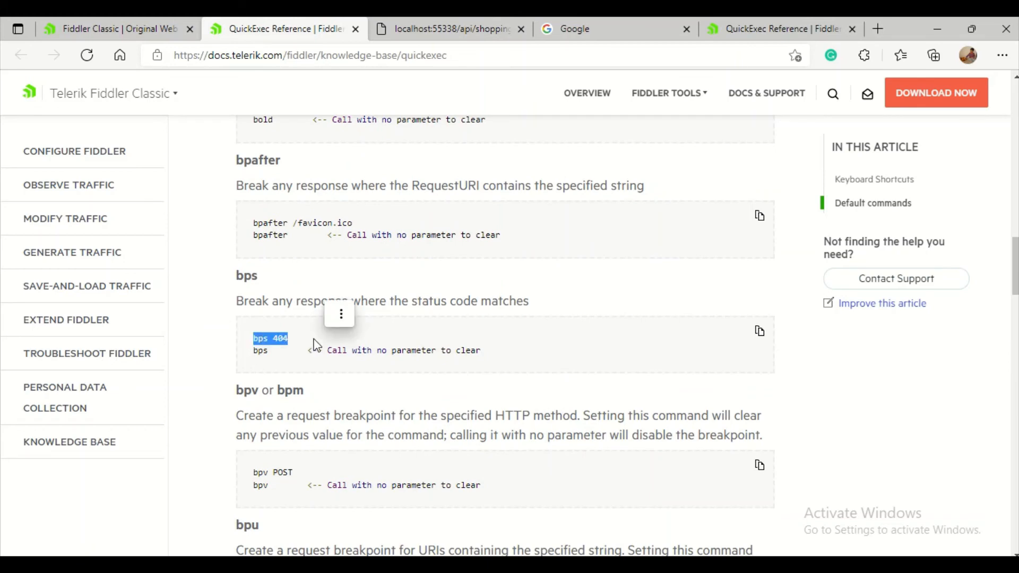
left_click(314, 340)
Step: Return to Fiddler and set a response status breakpoint by running bps 200 in QuickExec
left_click(551, 564)
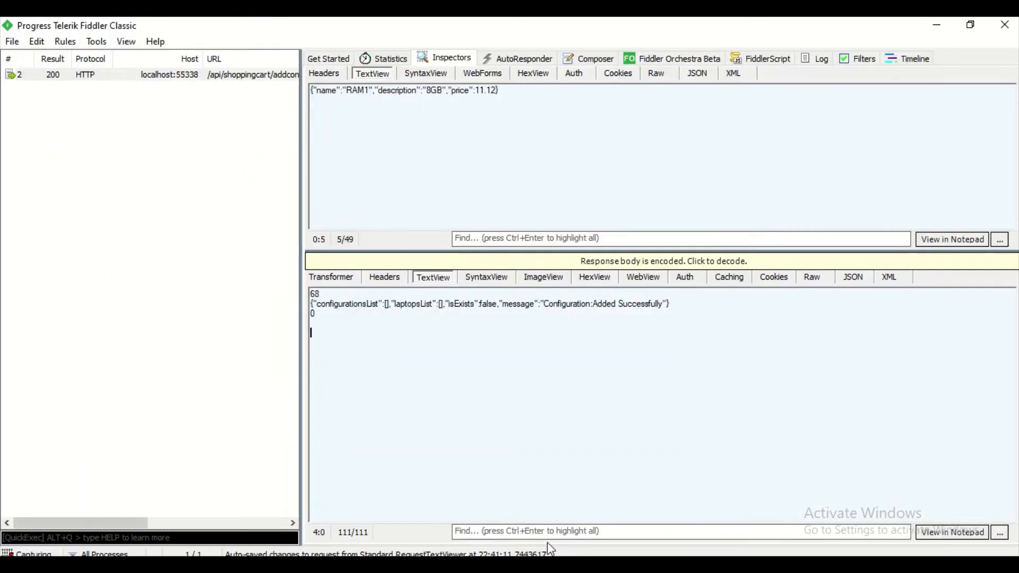
left_click(78, 540)
key("ctrl+v")
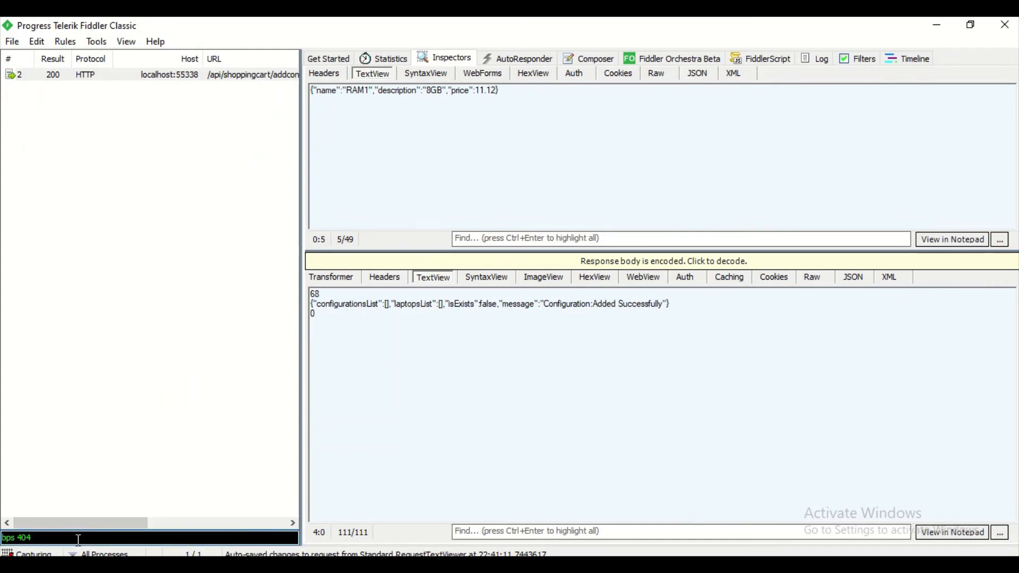
key("BackSpace")
key("BackSpace")
key("BackSpace")
type("200")
key("Return")
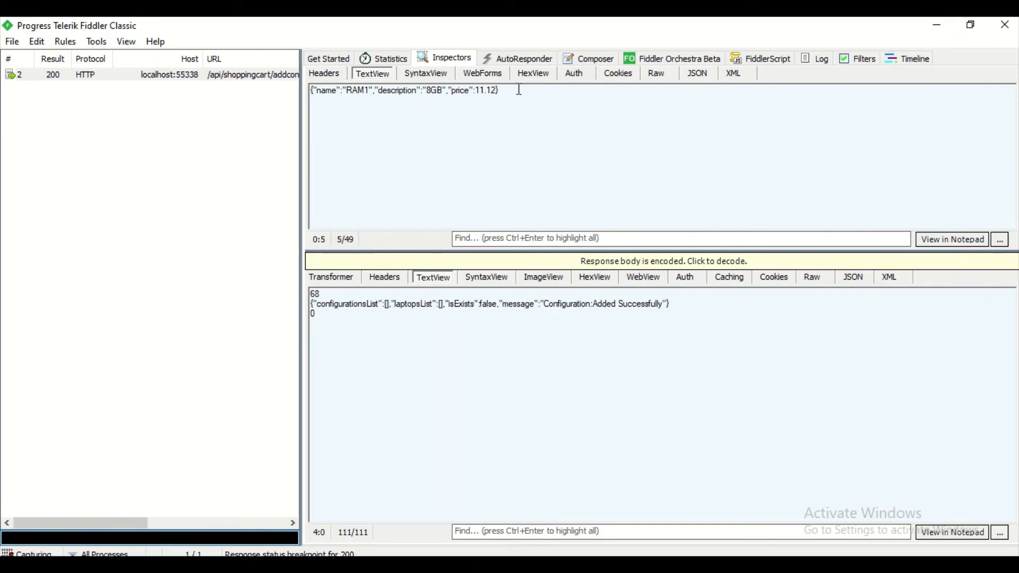
Step: Execute the addconfiguration POST request from the Composer and run its paused session to completion
left_click(594, 63)
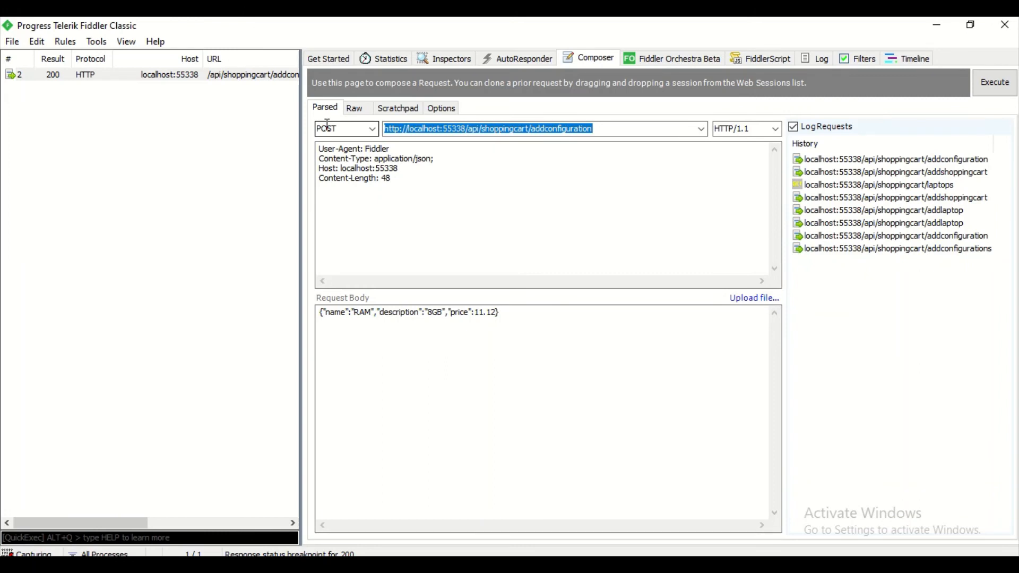
left_click(990, 89)
double_click(157, 90)
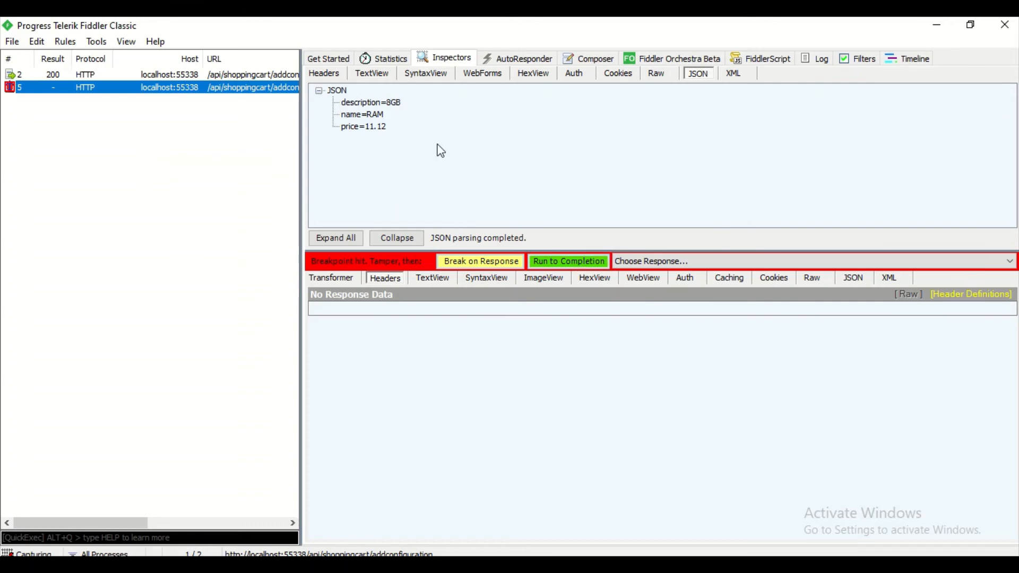
left_click(551, 262)
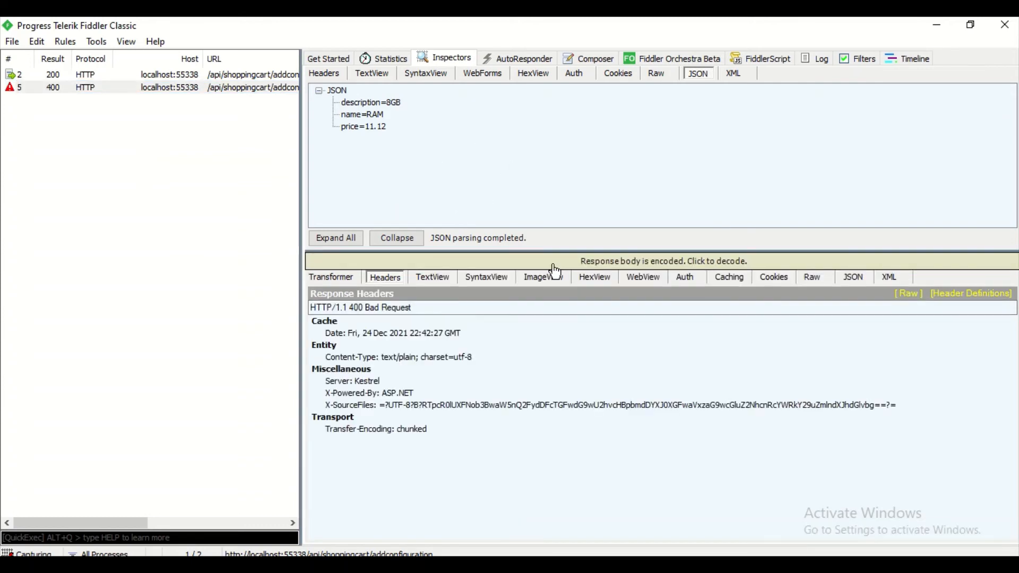
left_click(129, 89)
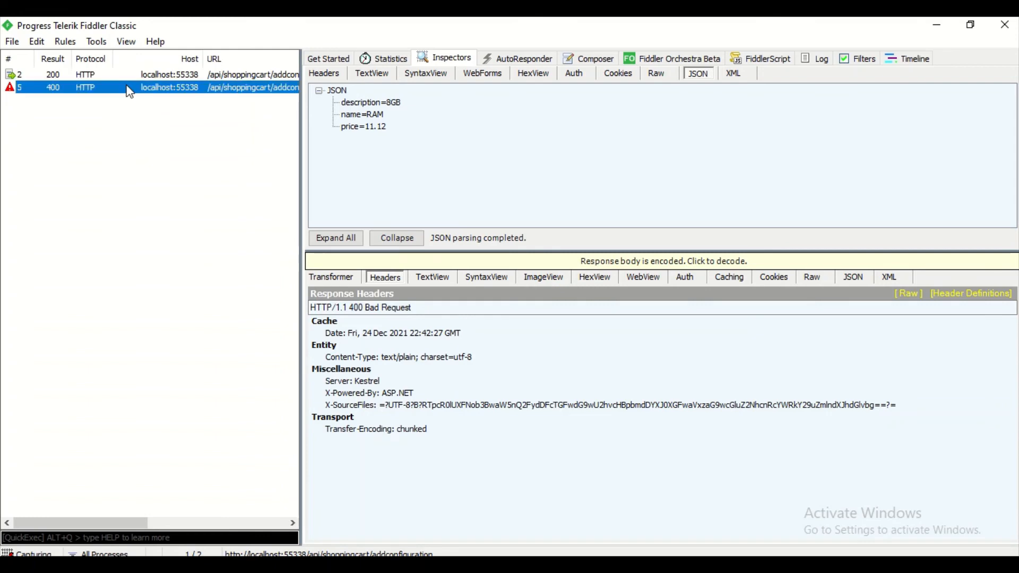
left_click(539, 262)
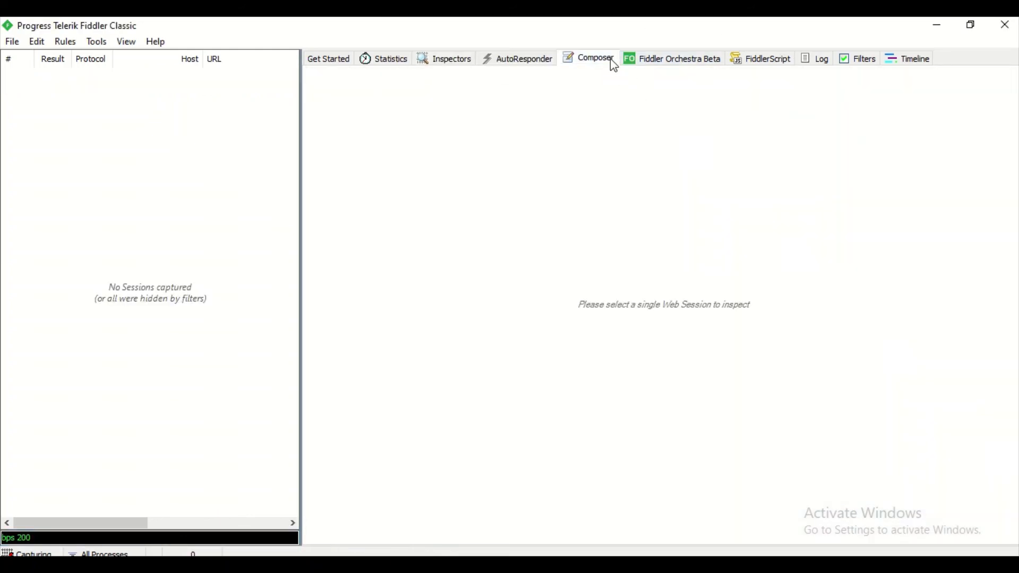
Step: Set the name in the Composer request body to RAMUpdated and execute the addconfiguration POST request
left_click(610, 59)
left_click(371, 312)
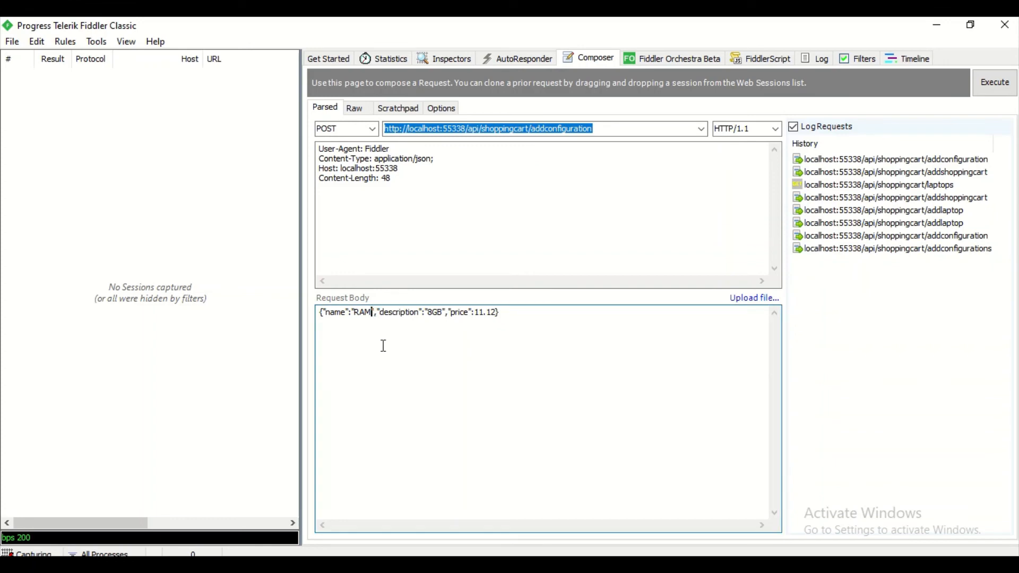
type("Updated")
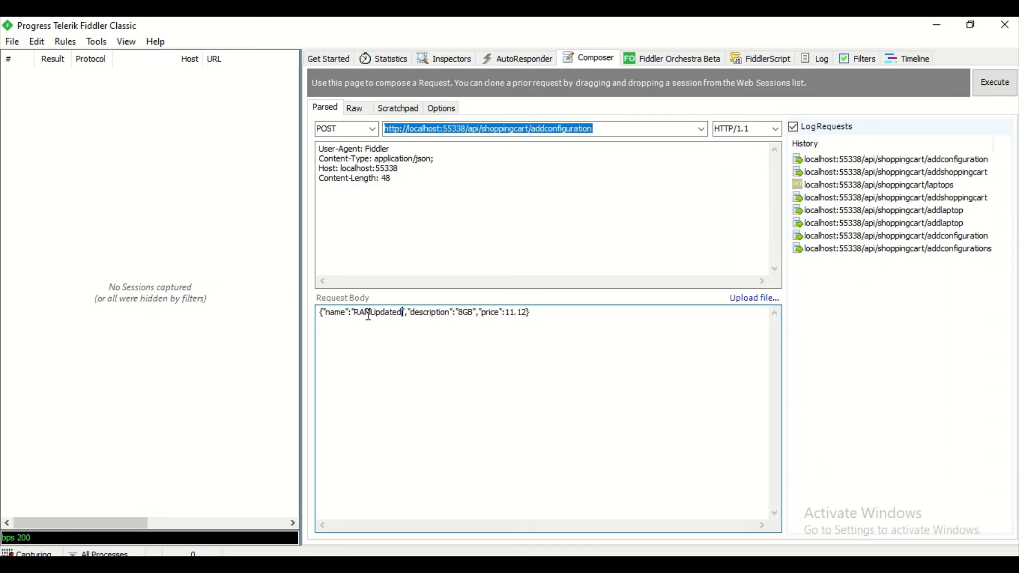
left_click(1003, 86)
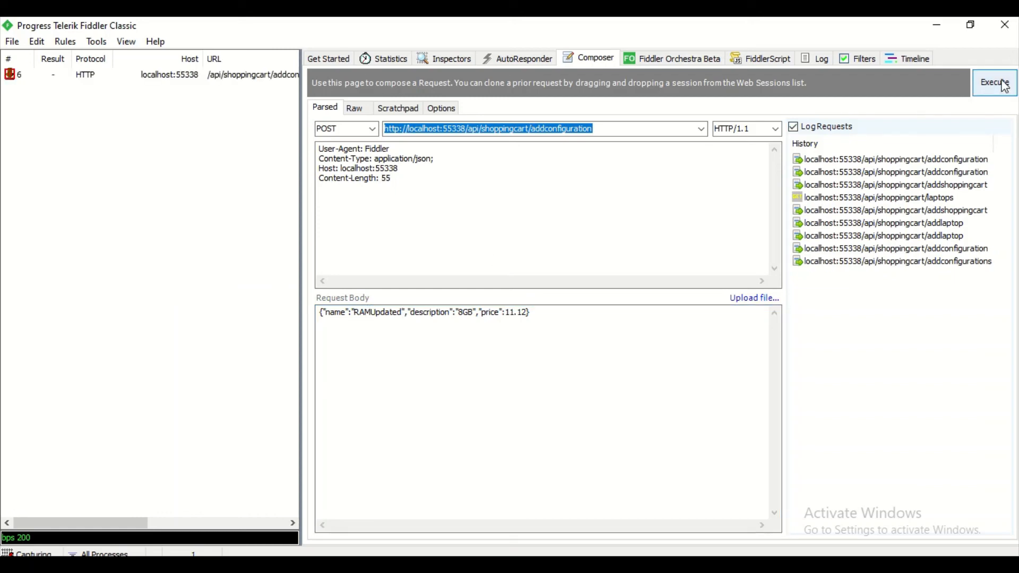
Step: Open the paused addconfiguration session and show its response in the raw view
left_click(94, 81)
double_click(110, 77)
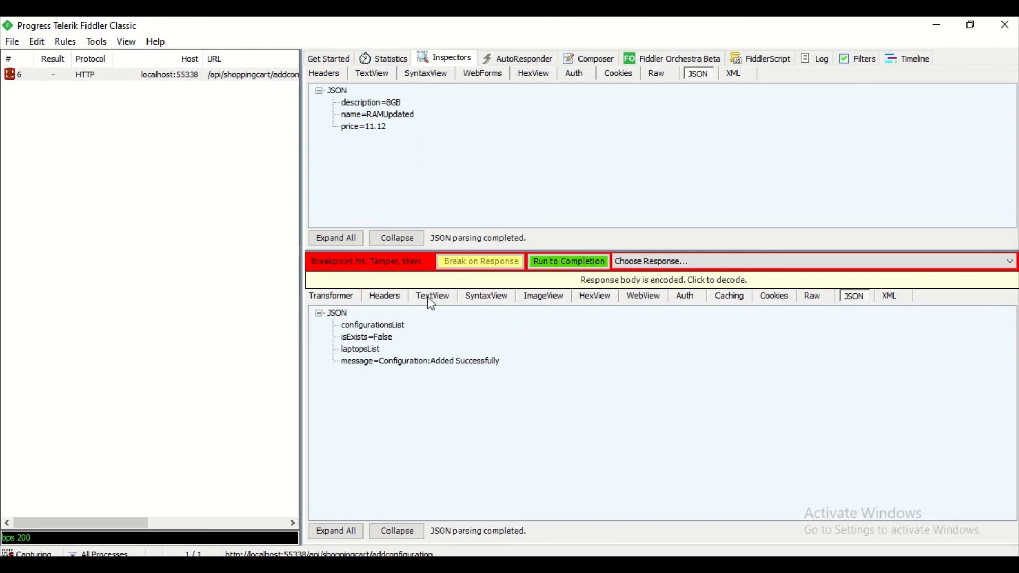
left_click(813, 296)
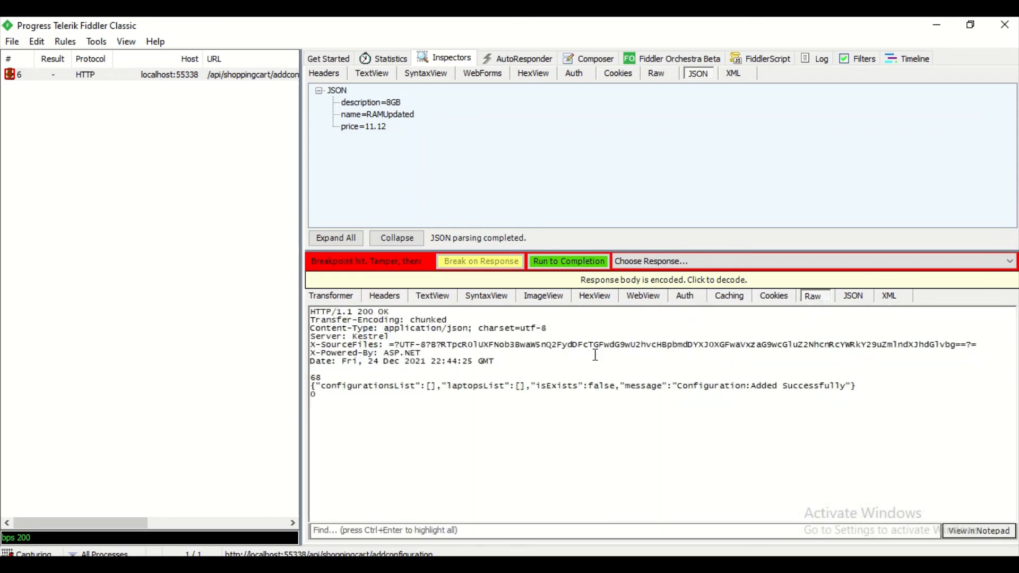
Step: Replace the JSON content of the paused raw response with {"Errored"}
mouse_move(851, 386)
left_mouse_down()
mouse_move(313, 386)
mouse_move(852, 387)
left_mouse_up()
left_click(853, 387)
key("BackSpace")
key("BackSpace")
key("BackSpace")
key("BackSpace")
key("BackSpace")
key("BackSpace")
key("BackSpace")
key("BackSpace")
key("BackSpace")
key("BackSpace")
key("BackSpace")
key("BackSpace")
key("BackSpace")
key("BackSpace")
key("BackSpace")
key("BackSpace")
key("BackSpace")
key("BackSpace")
key("BackSpace")
key("BackSpace")
key("BackSpace")
key("BackSpace")
key("BackSpace")
key("BackSpace")
key("BackSpace")
key("BackSpace")
key("BackSpace")
key("BackSpace")
key("BackSpace")
key("BackSpace")
key("BackSpace")
key("BackSpace")
key("BackSpace")
key("BackSpace")
key("BackSpace")
key("BackSpace")
key("BackSpace")
key("BackSpace")
key("BackSpace")
key("BackSpace")
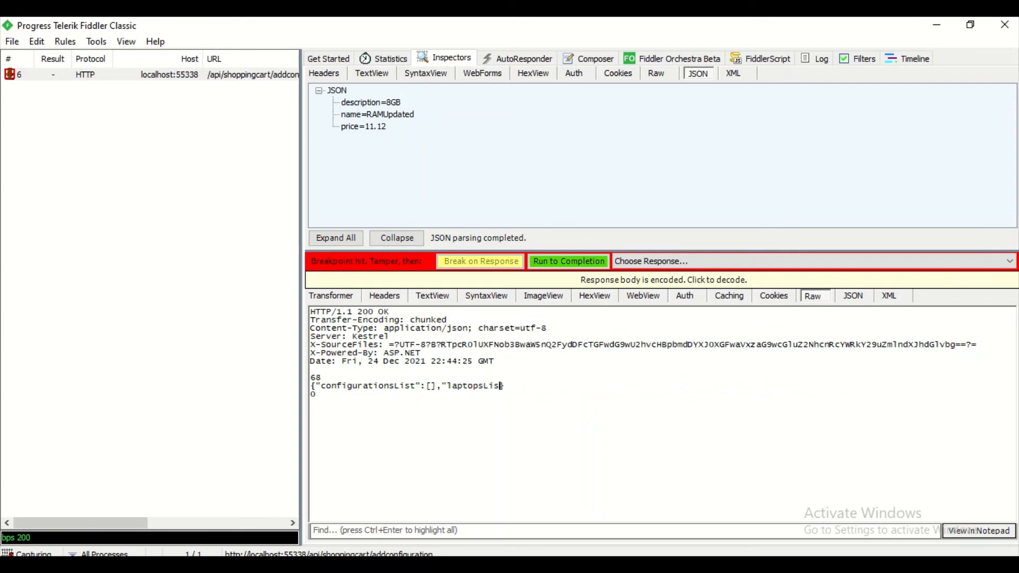
key("BackSpace")
key("BackSpace")
key("BackSpace")
key("BackSpace")
key("BackSpace")
key("BackSpace")
key("BackSpace")
key("BackSpace")
key("BackSpace")
key("BackSpace")
key("BackSpace")
key("BackSpace")
key("BackSpace")
key("BackSpace")
key("BackSpace")
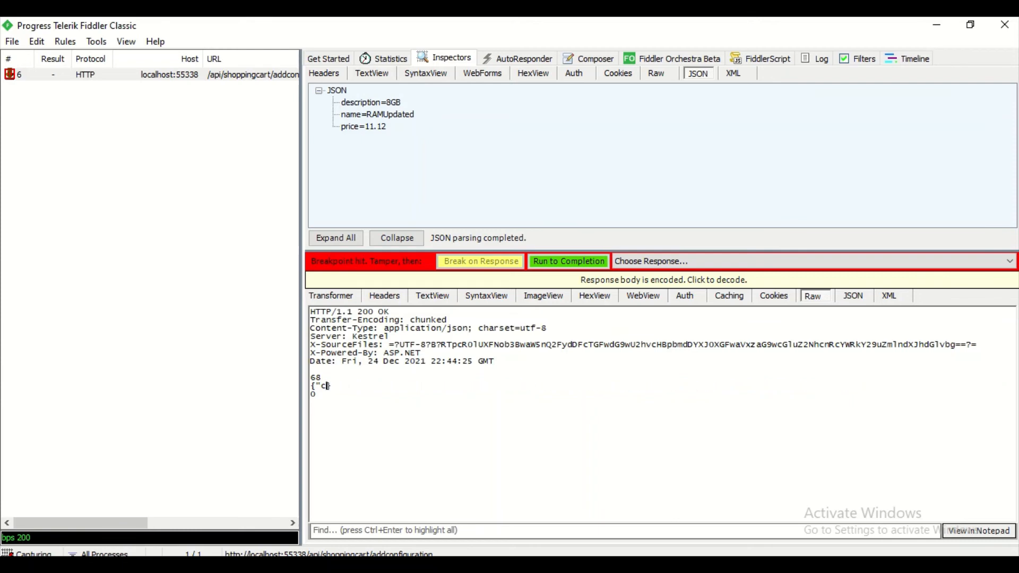
type("Errpr")
key("BackSpace")
key("BackSpace")
type("ored\"")
Step: Change the status line of the paused raw response to HTTP/1.1 400
double_click(370, 311)
key("BackSpace")
type("400")
key("BackSpace")
key("BackSpace")
key("BackSpace")
key("BackSpace")
type("0")
Step: Run the tampered session to completion and try to decode its response body
left_click(575, 262)
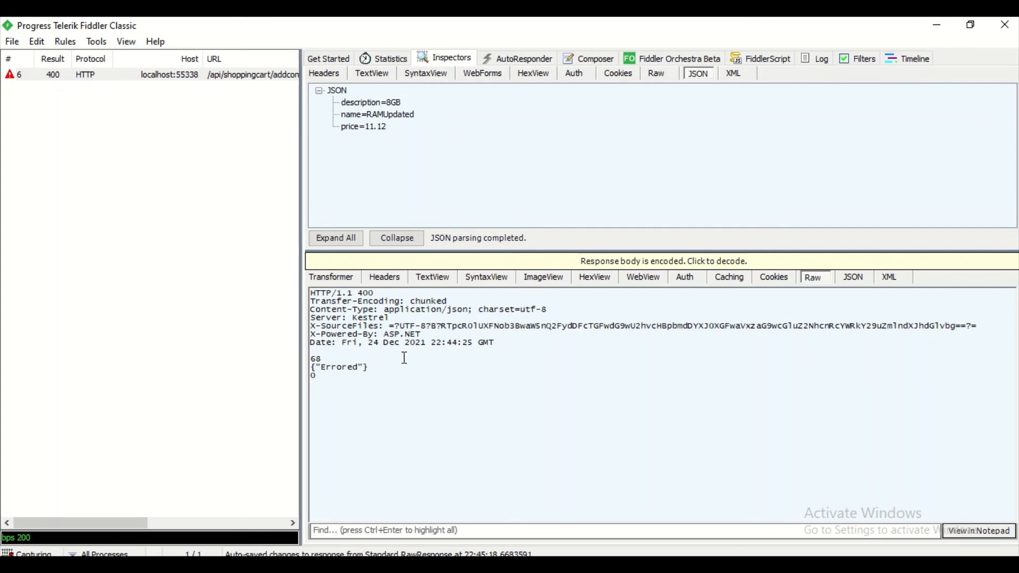
left_click(712, 265)
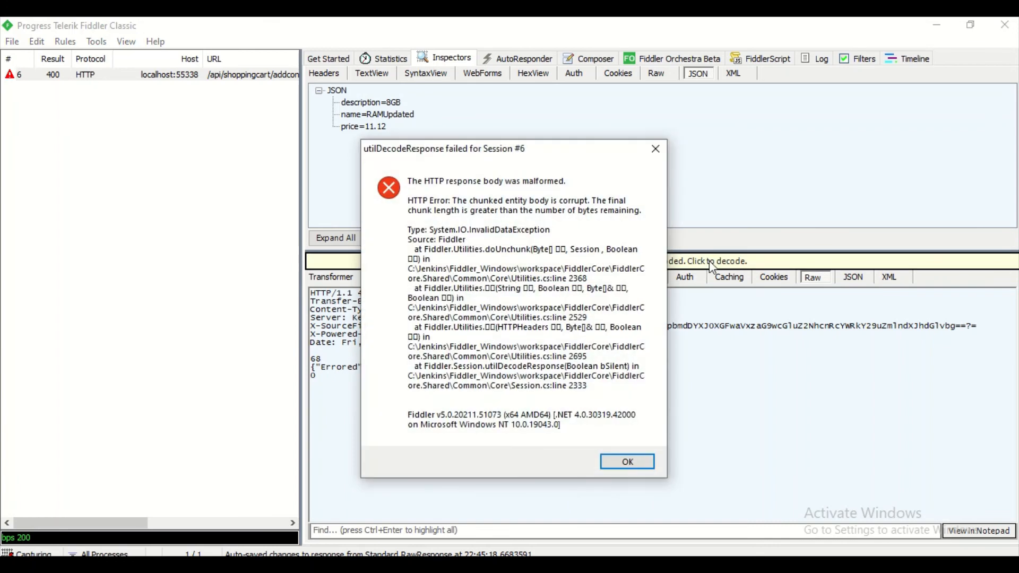
left_click(624, 463)
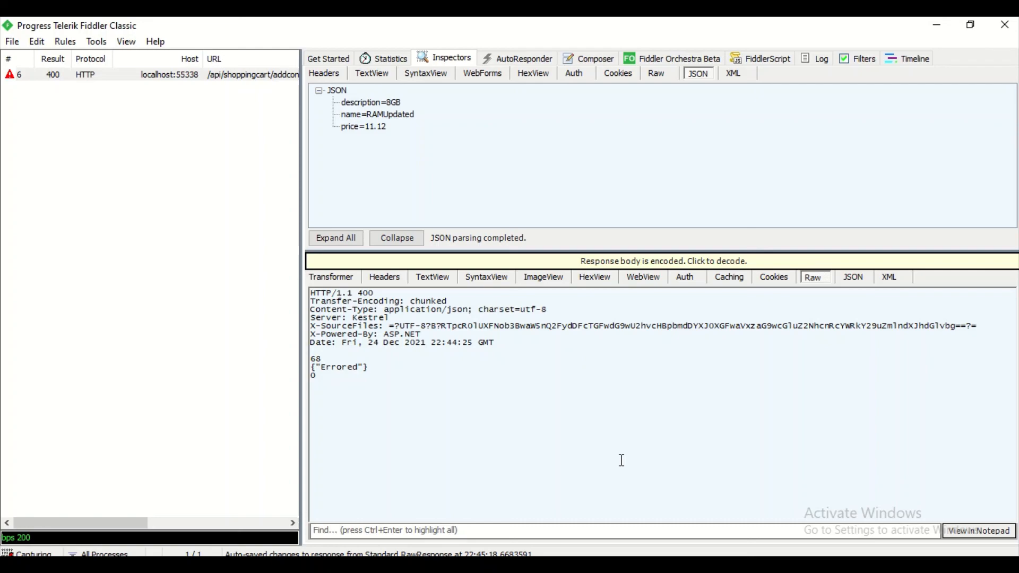
Step: View the localhost shoppingcart/laptops page in the browser and return to Fiddler
left_click(457, 563)
left_click(439, 32)
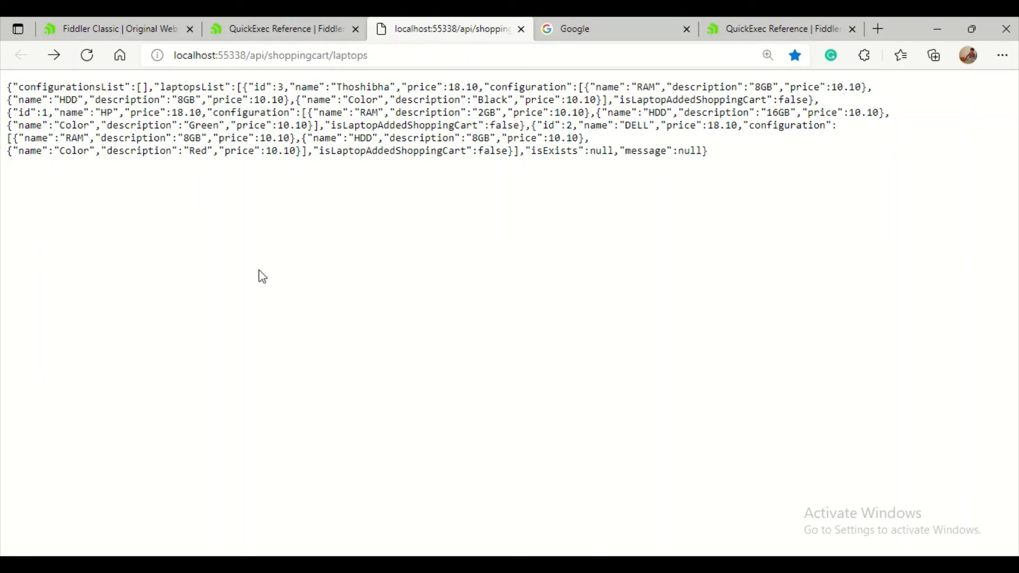
left_click(451, 563)
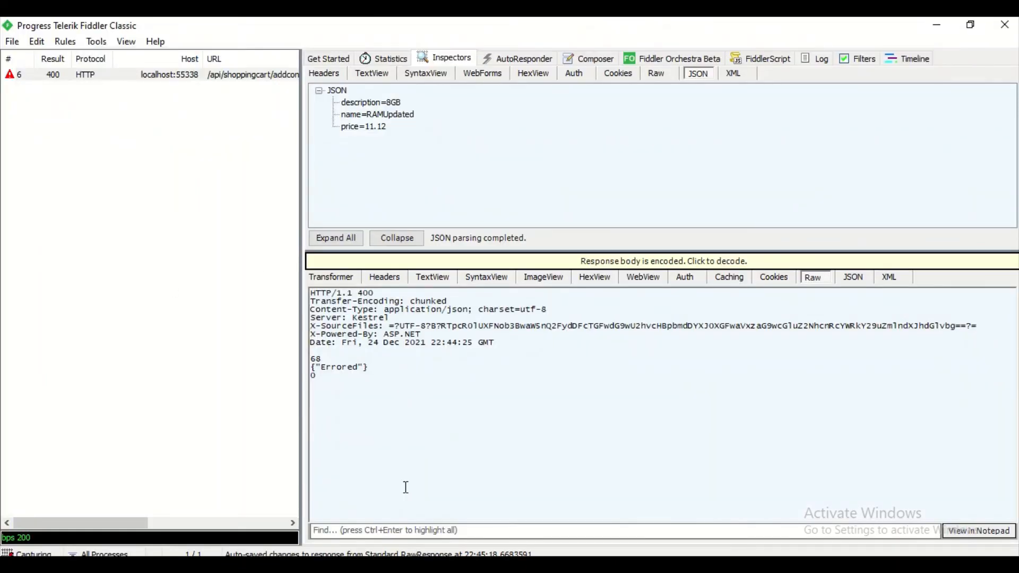
Step: Set a request method breakpoint for GET by rerunning the earlier QuickExec command from its history
left_click(92, 536)
key("BackSpace")
key("BackSpace")
key("BackSpace")
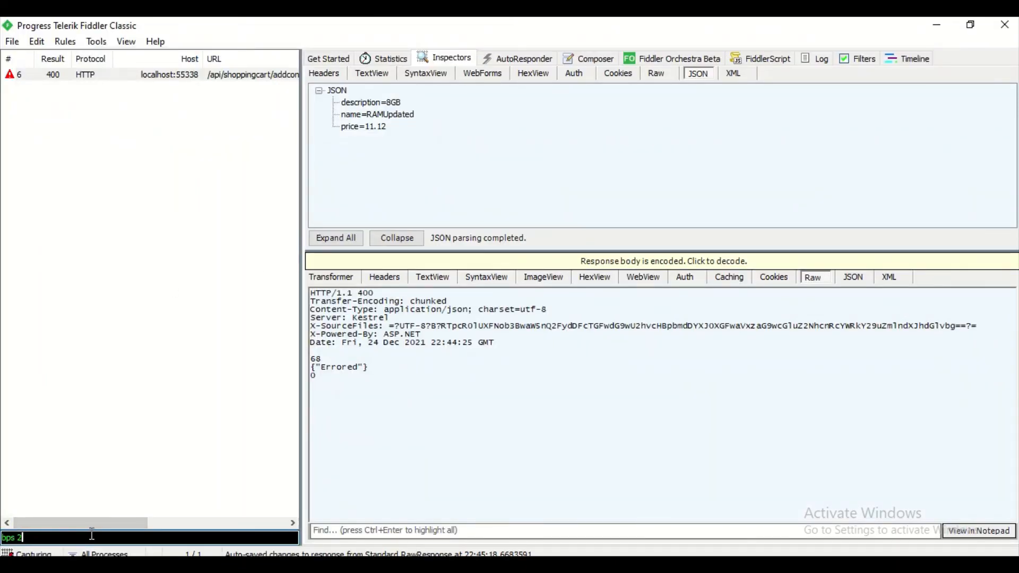
key("Up")
key("Up")
key("Up")
key("Up")
key("Return")
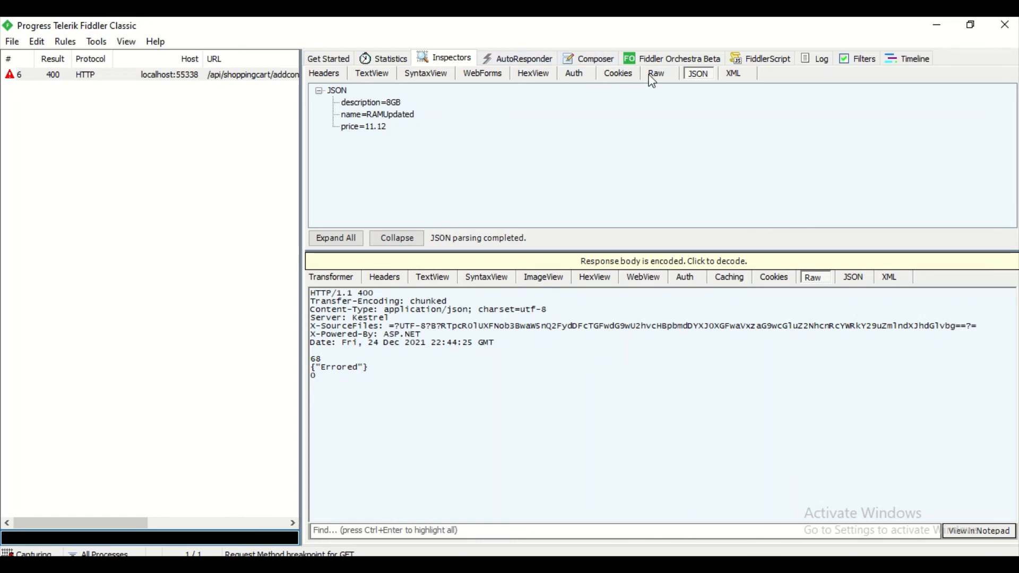
Step: Switch to the browser and reload the localhost shoppingcart/laptops page to send a GET request
left_click(595, 59)
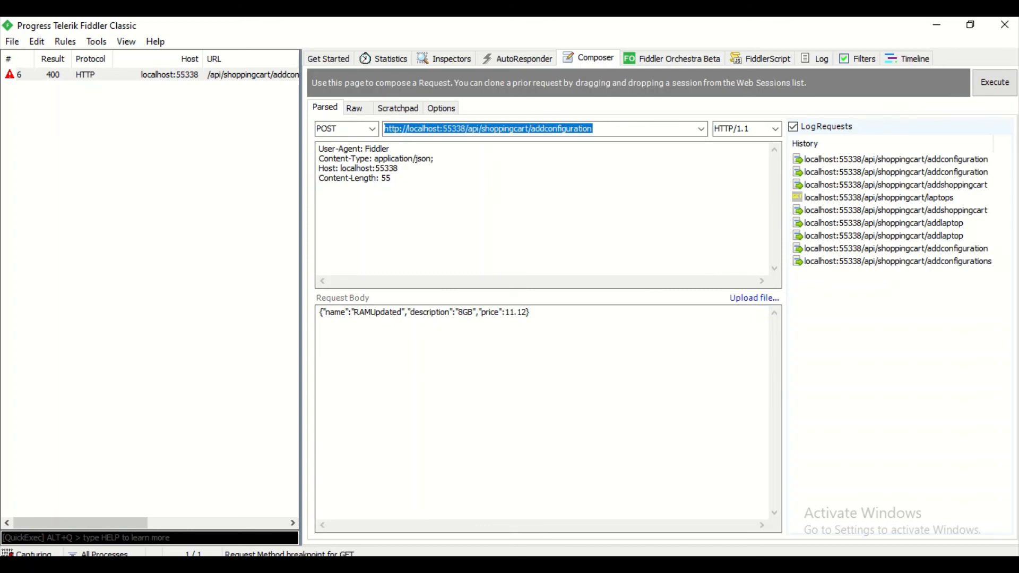
left_click(531, 565)
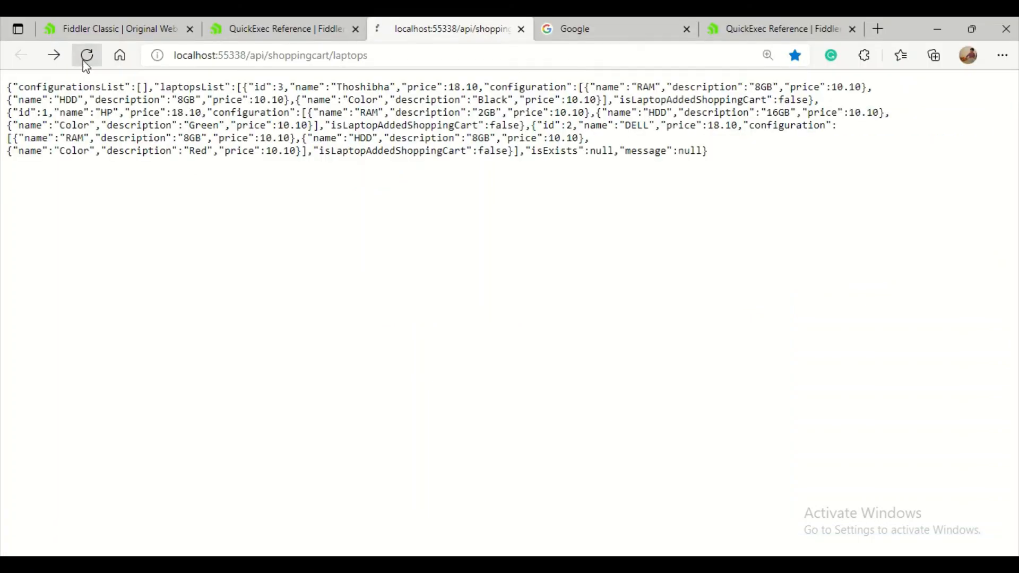
left_click(87, 56)
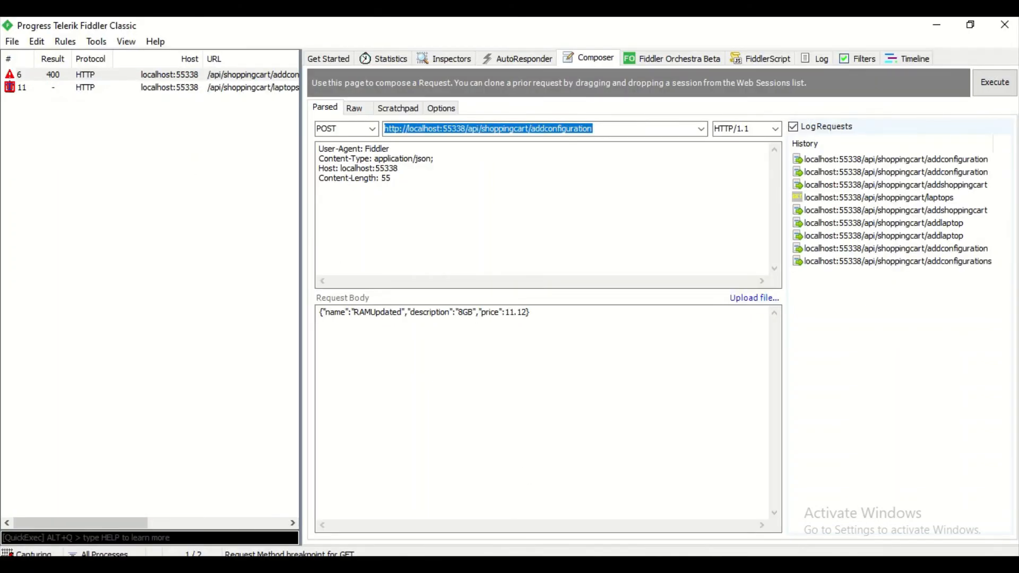
Step: Open the paused laptops GET session in Fiddler and inspect its request headers and text body
left_click(83, 91)
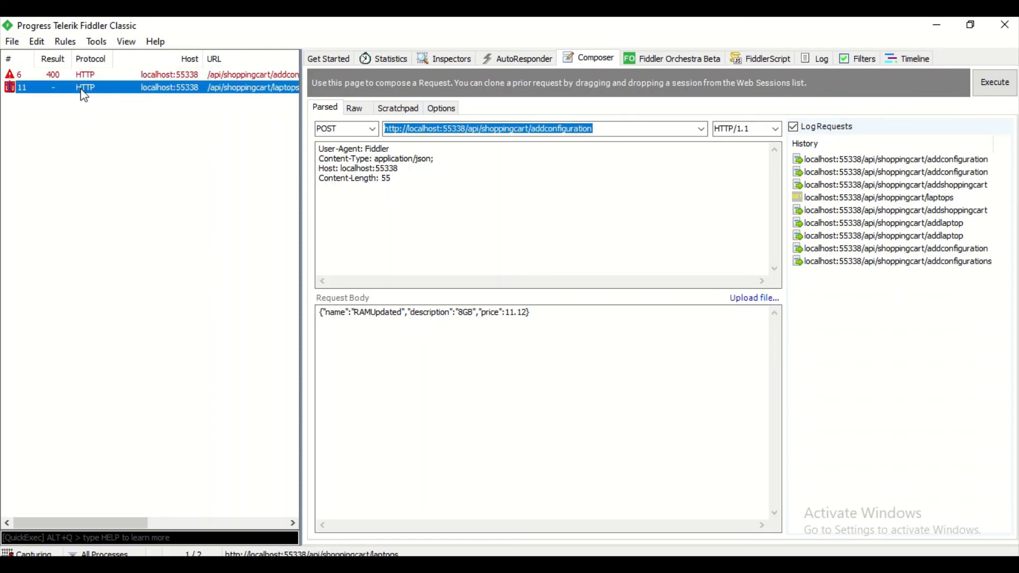
double_click(84, 94)
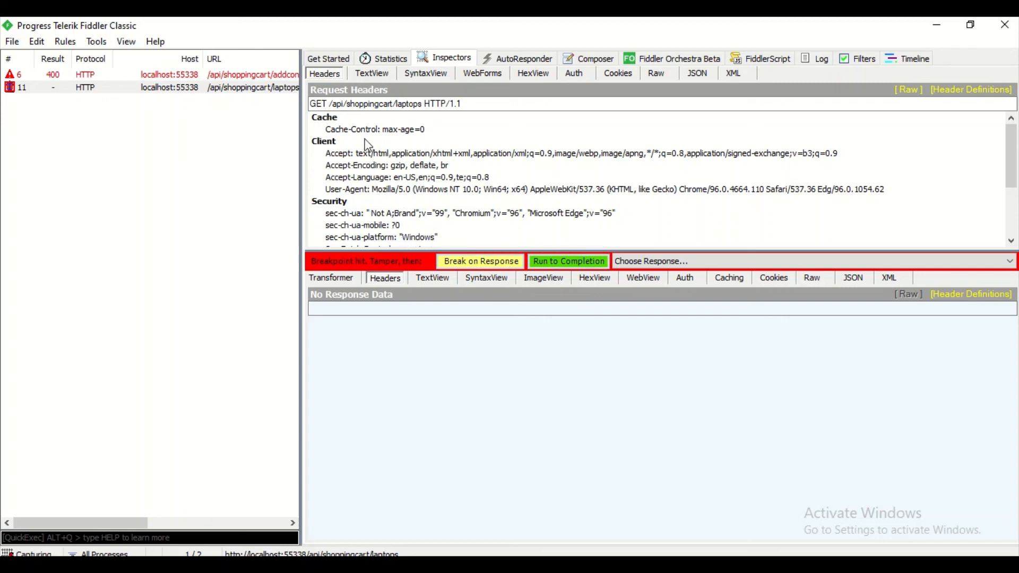
left_click(363, 76)
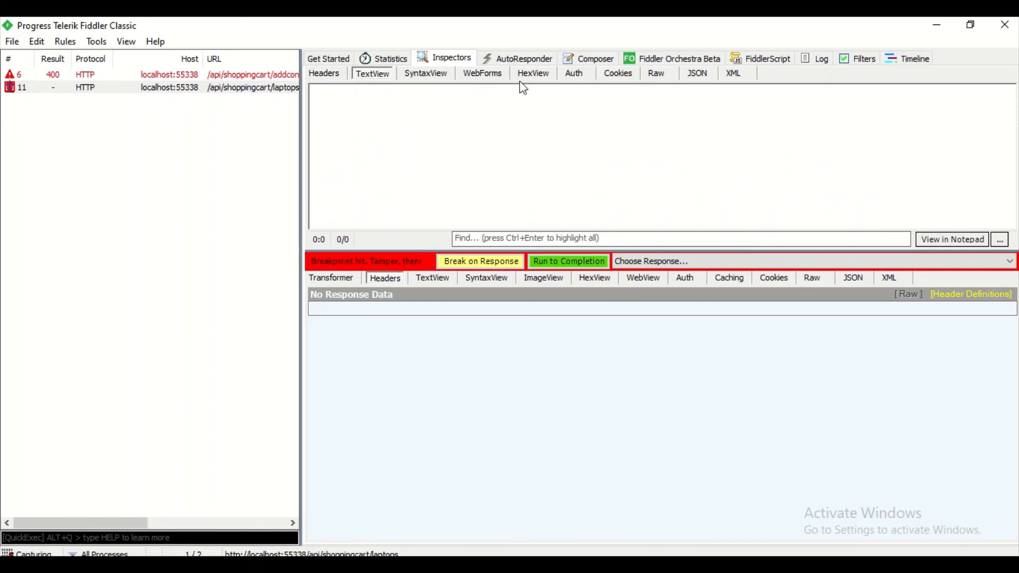
Step: Inspect the paused laptops request body as JSON and the response data in the JSON and XML views
left_click(698, 75)
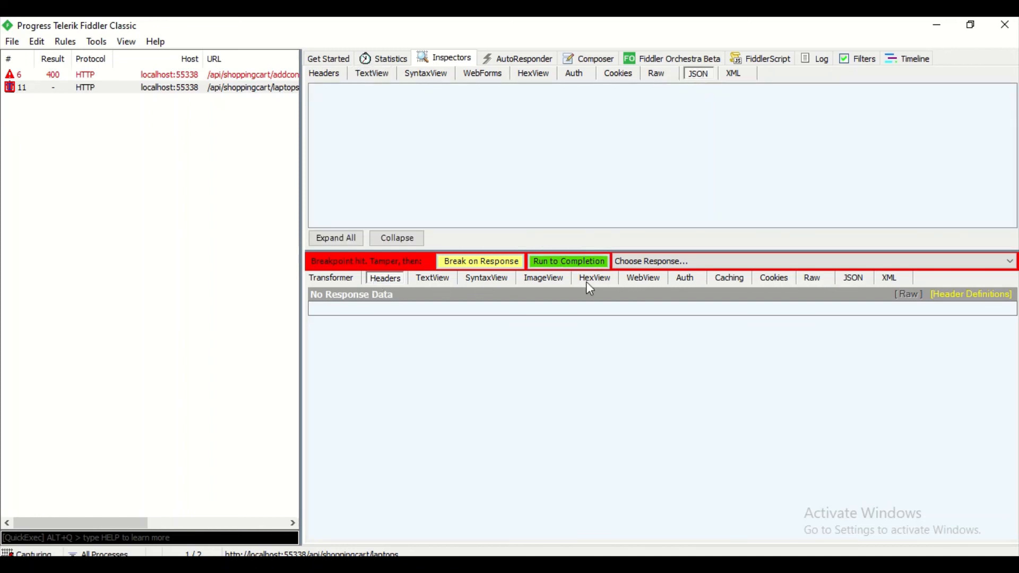
left_click(855, 279)
left_click(893, 281)
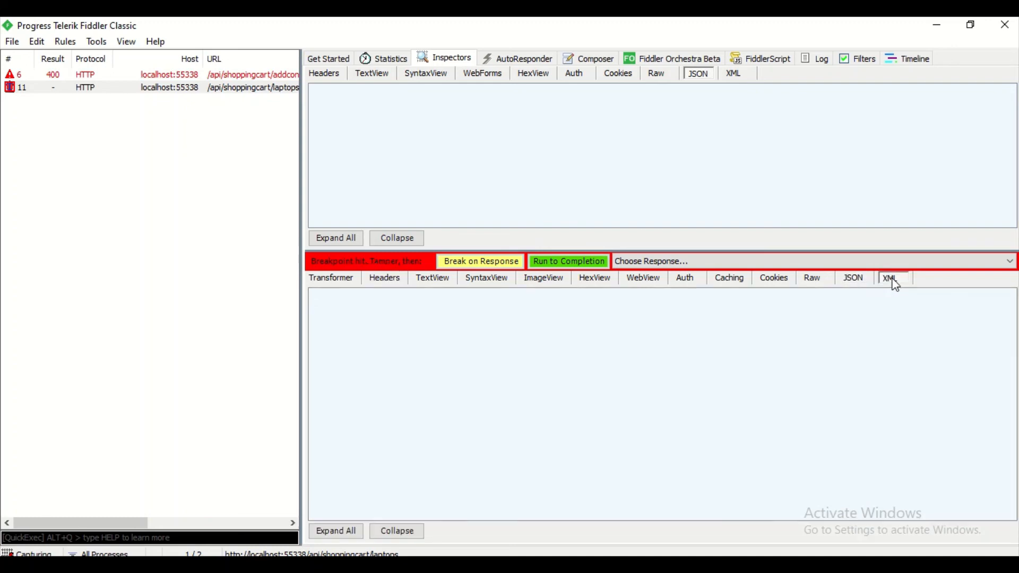
Step: Resume the paused laptops request and view the response held at the breakpoint as JSON
left_click(570, 263)
left_click(588, 283)
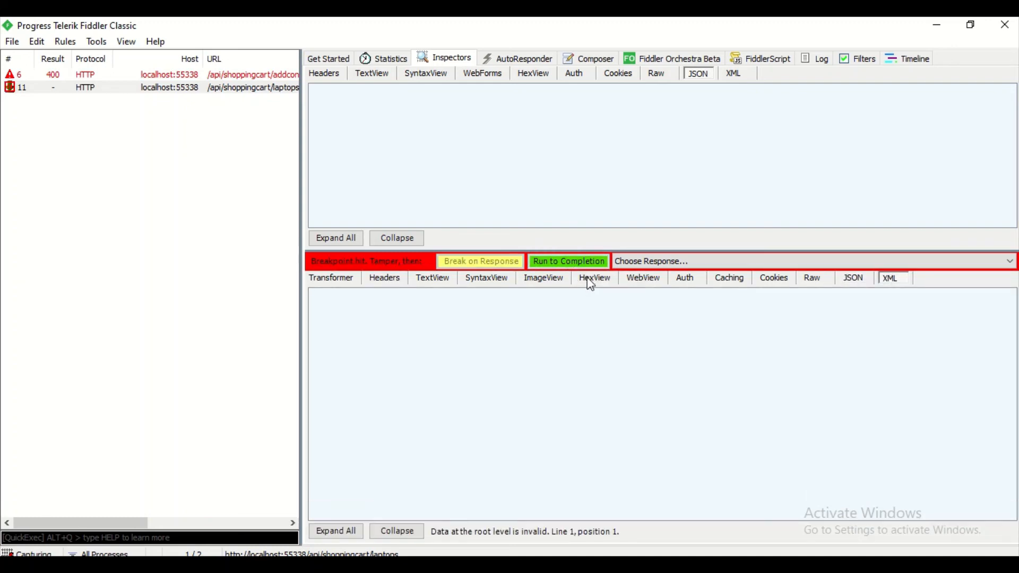
left_click(852, 282)
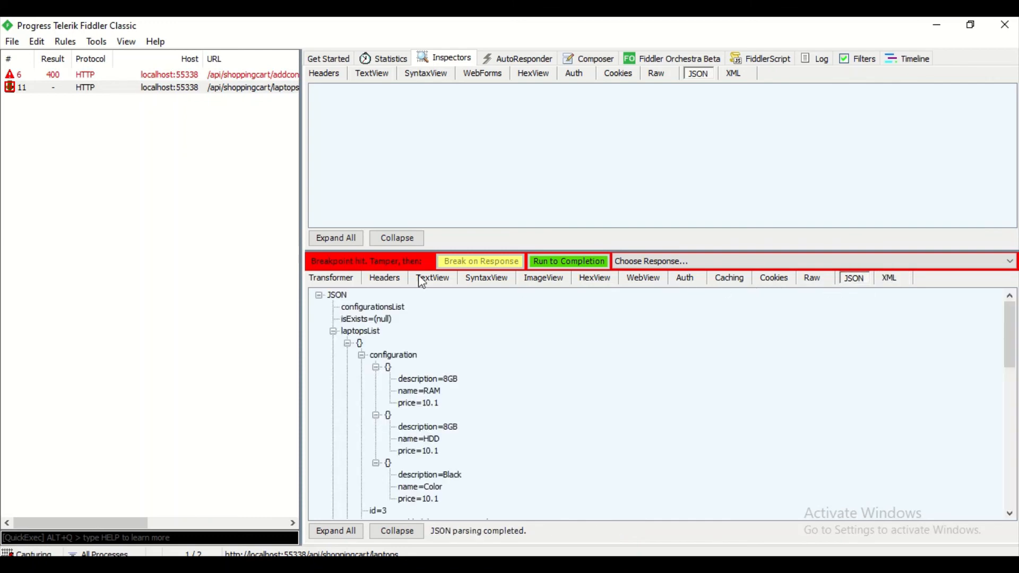
Step: Delete the JSON body from the raw laptops response and run the session to completion
left_click(815, 280)
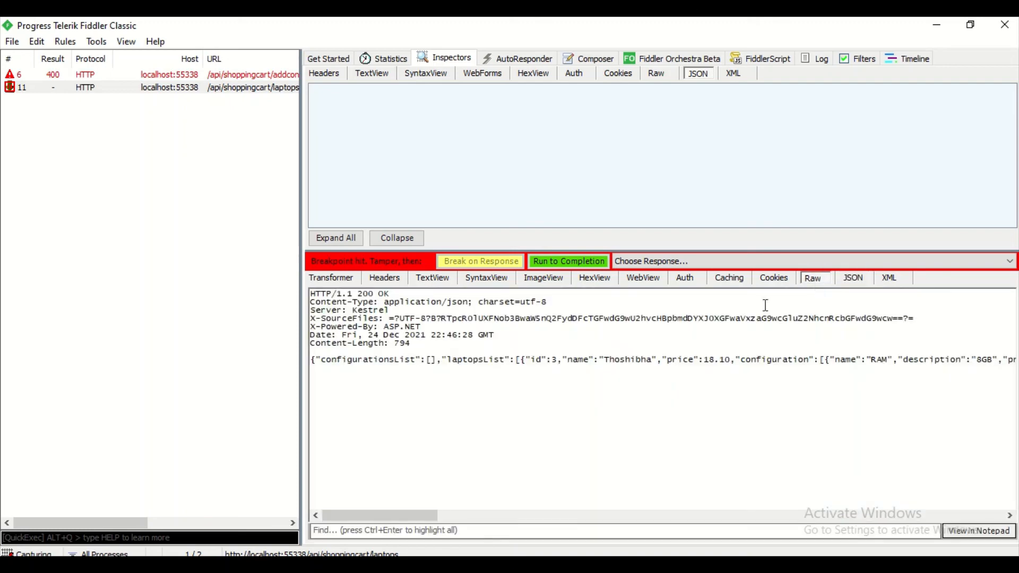
triple_click(426, 356)
key("Delete")
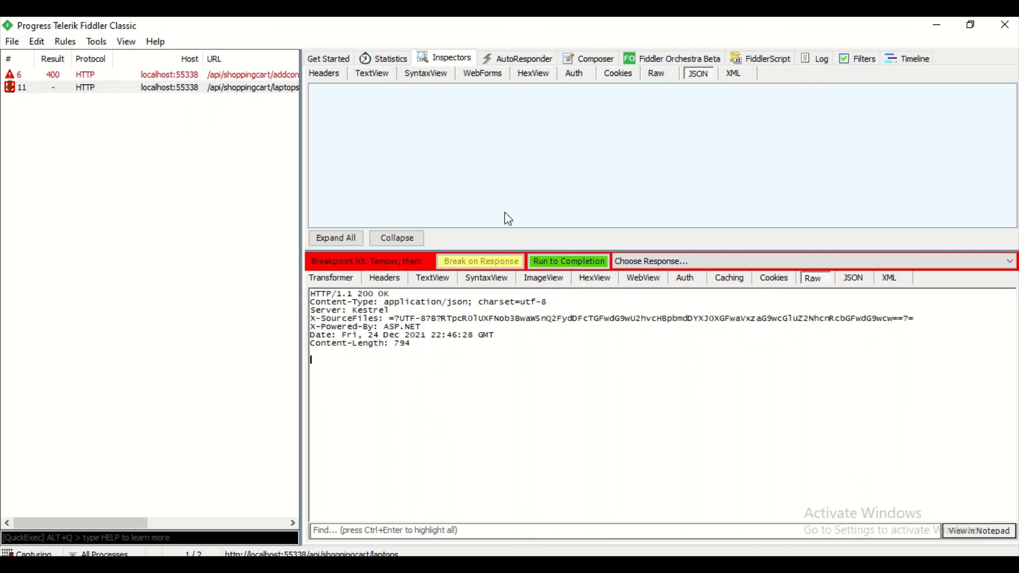
left_click(571, 262)
Step: Check the tampered laptops page in the browser and compare it with the raw response in Fiddler
key("alt+Tab")
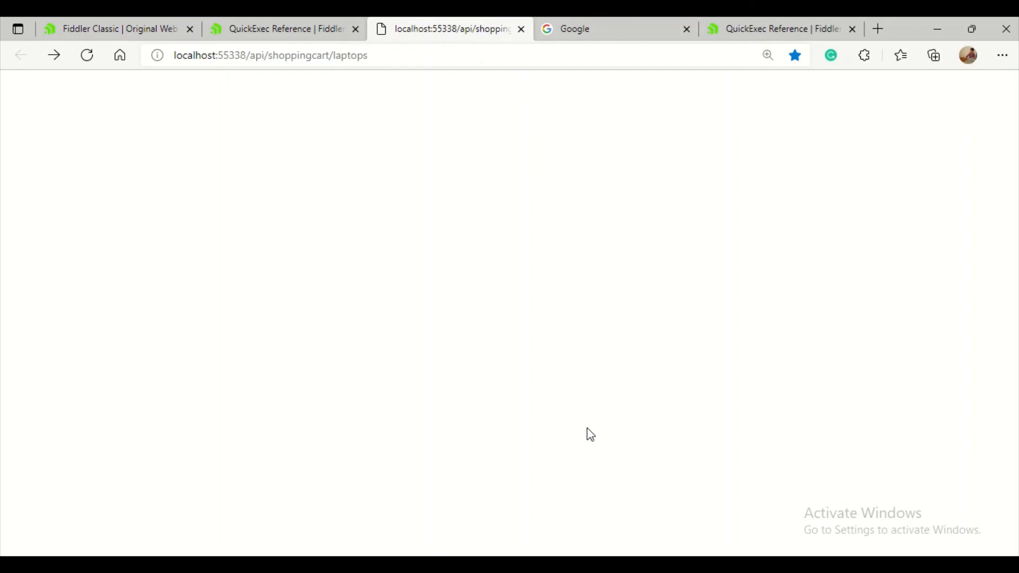
key("alt+Tab")
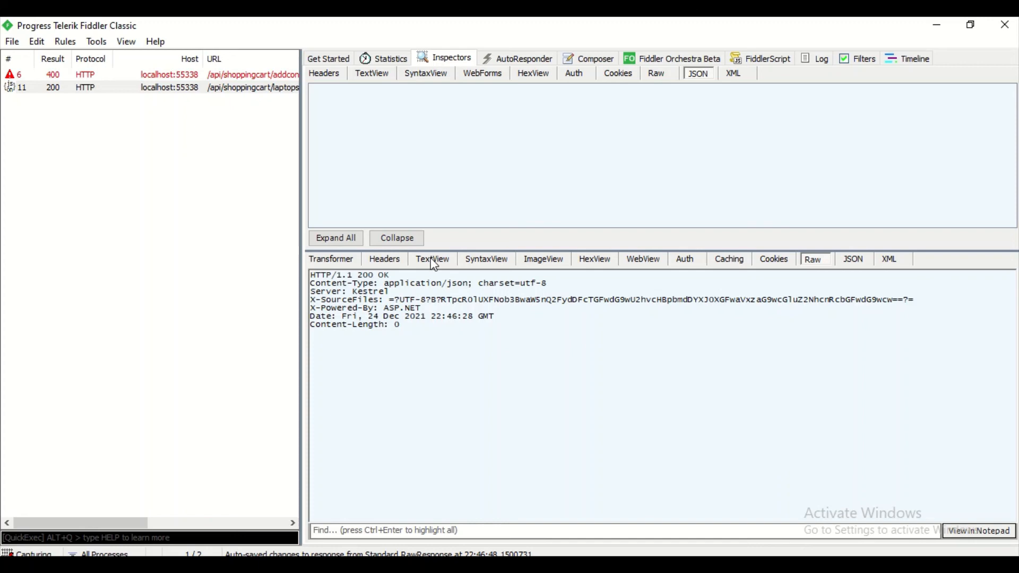
left_click(455, 565)
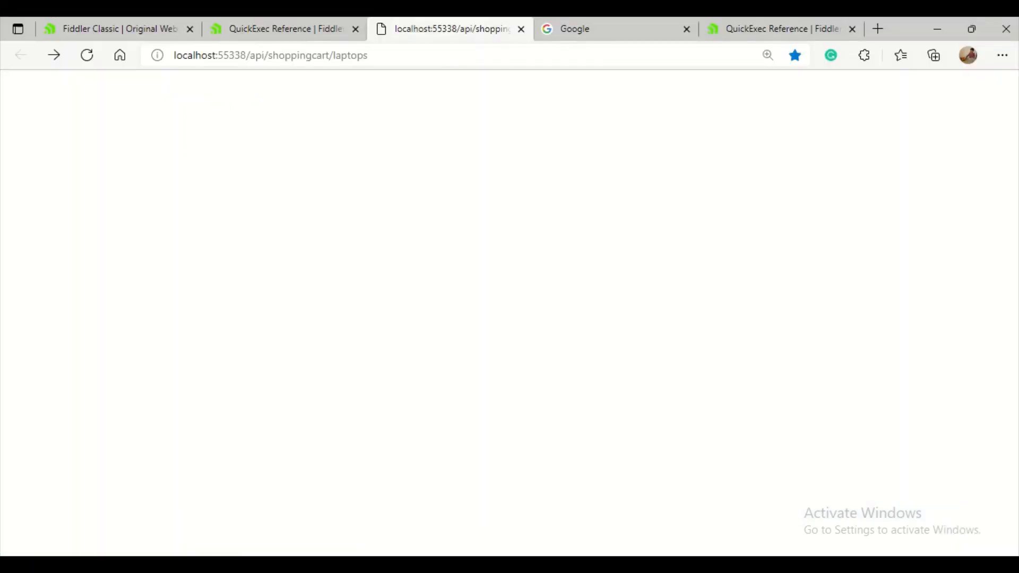
Step: Look over the QuickExec Reference page and the Fiddler Classic overview page in the browser
left_click(259, 30)
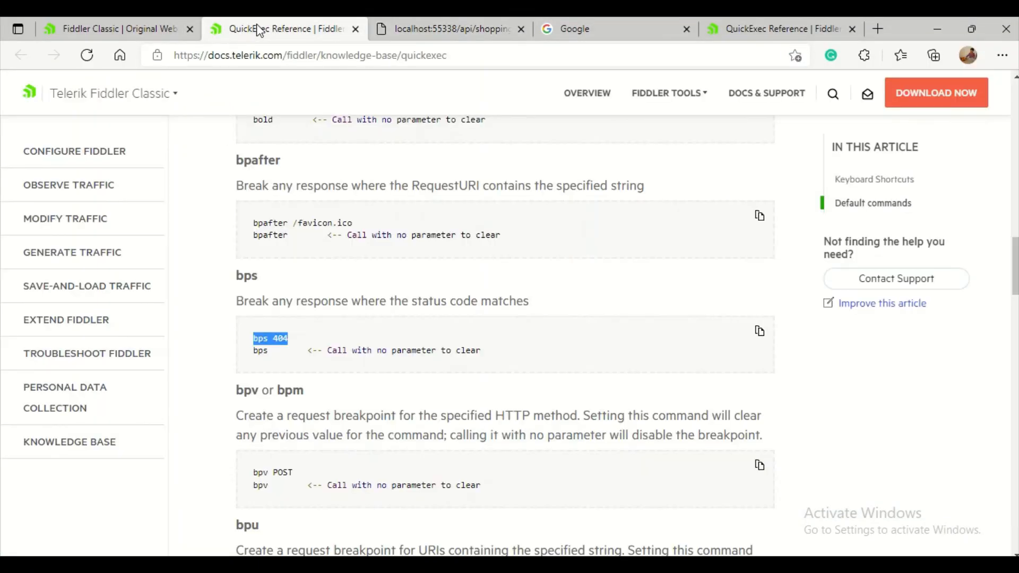
left_click(127, 29)
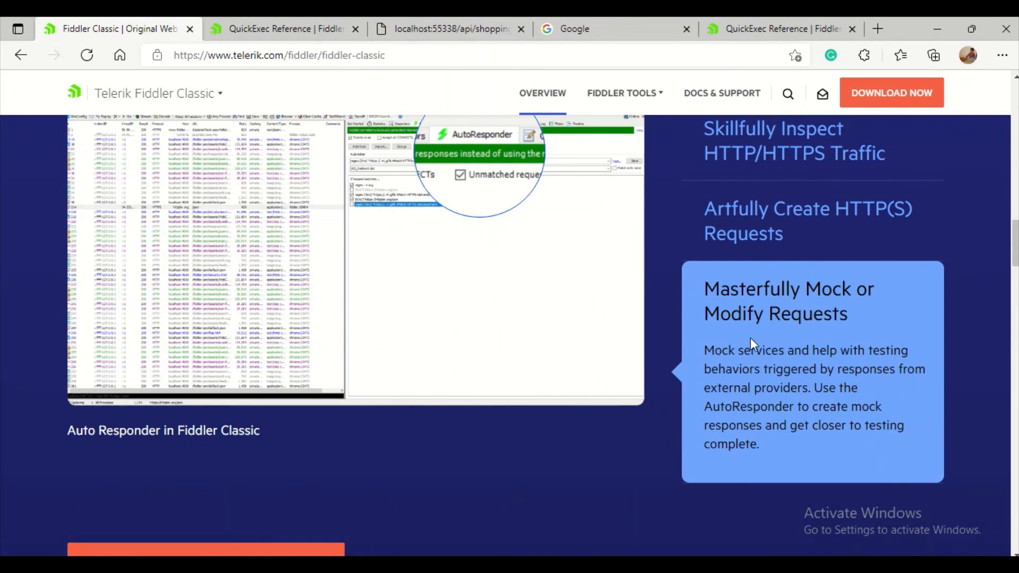
scroll(751, 339, "up", 3)
scroll(750, 340, "up", 4)
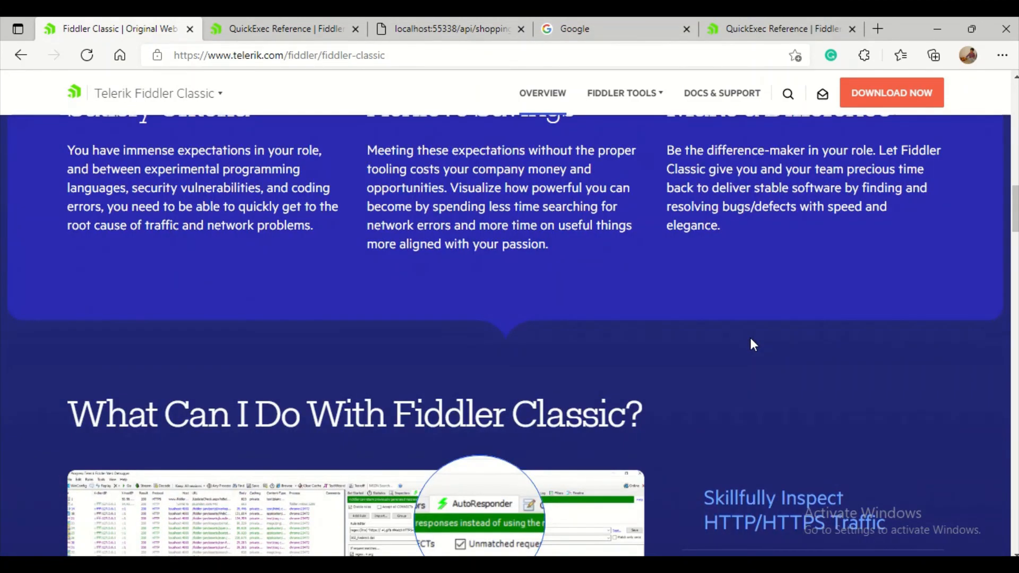
scroll(750, 339, "down", 6)
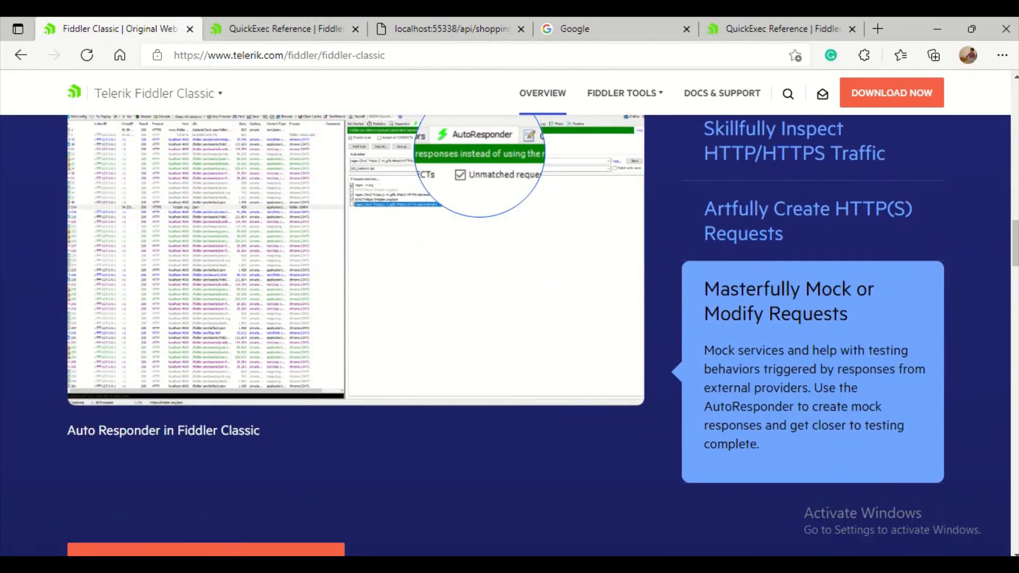
Step: Review the breakpoint commands on the QuickExec Reference page, check the laptops page, and return to Fiddler
key("alt+Tab")
left_click(44, 538)
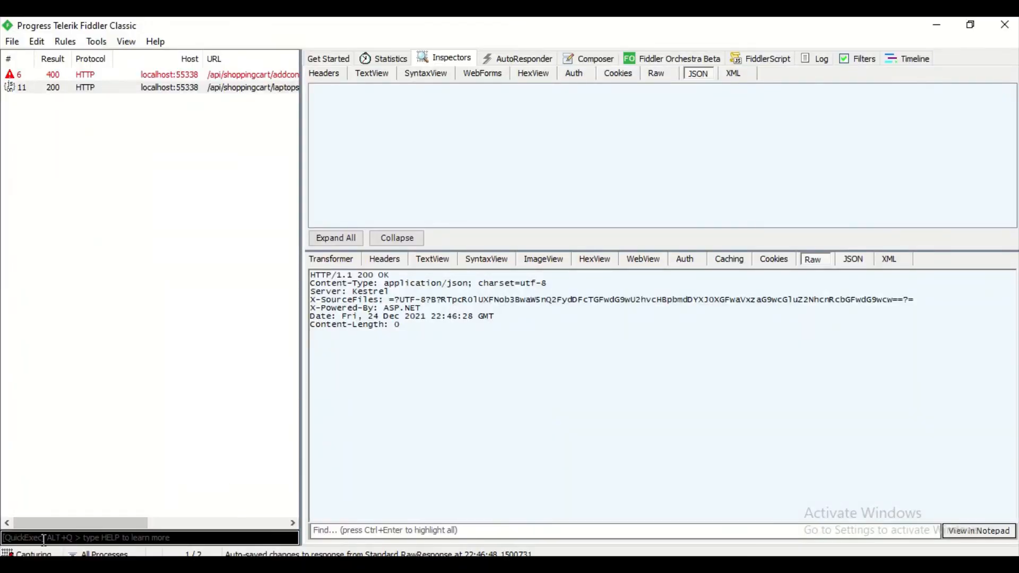
key("alt+Tab")
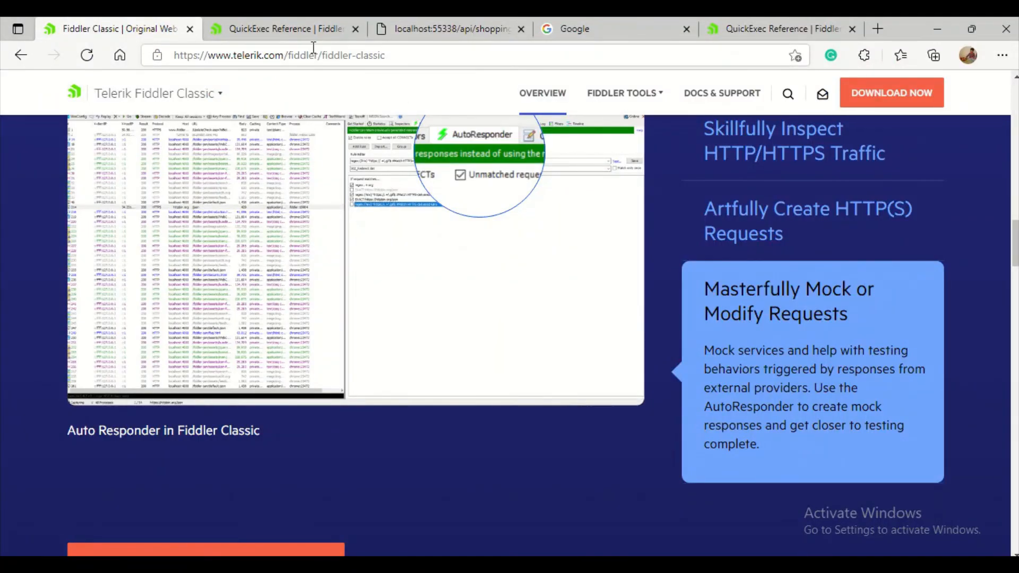
left_click(289, 28)
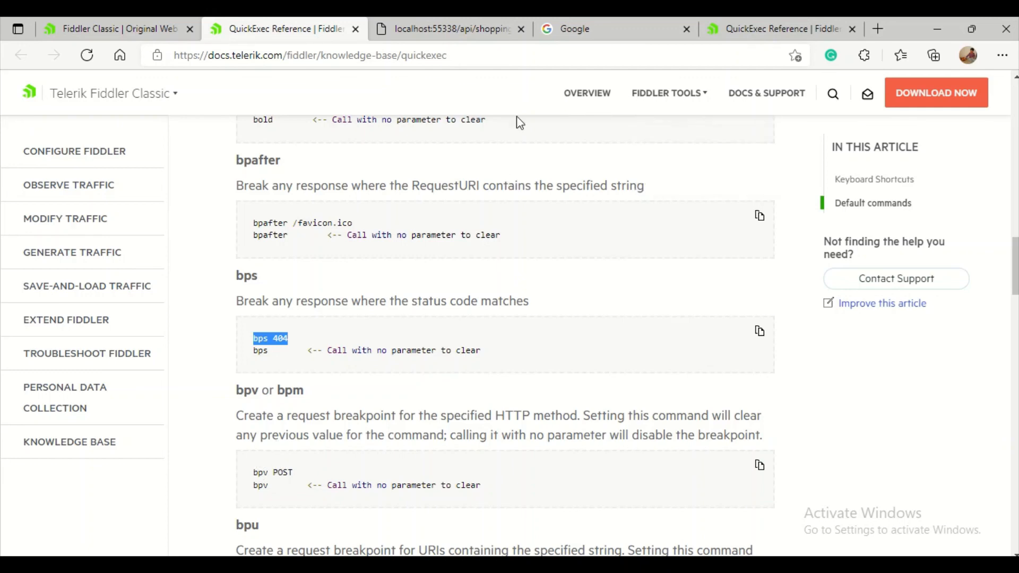
left_click(430, 37)
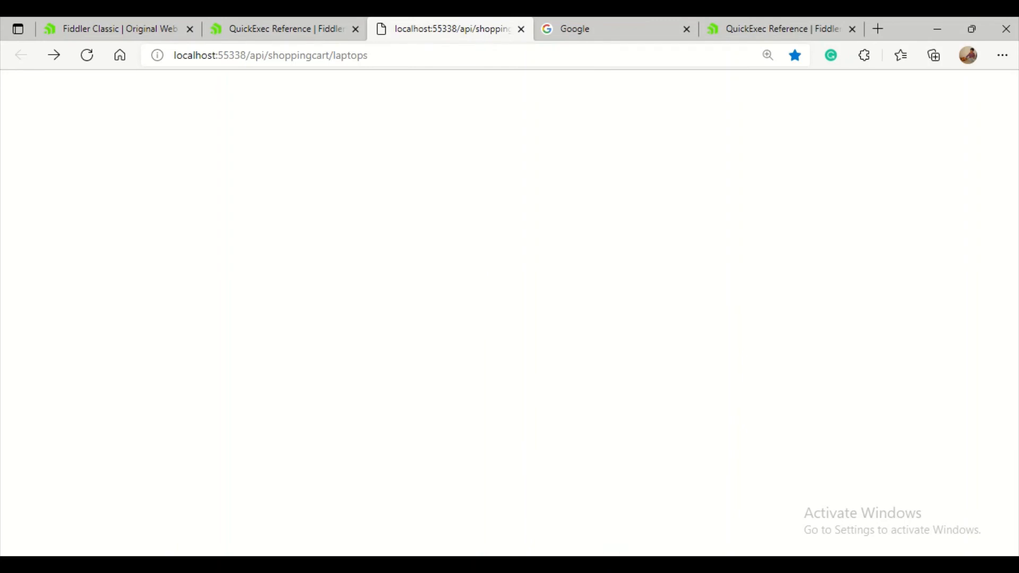
left_click(621, 564)
Step: Review the host filter settings and the composed addconfiguration request, and return to the session inspectors
left_click(867, 61)
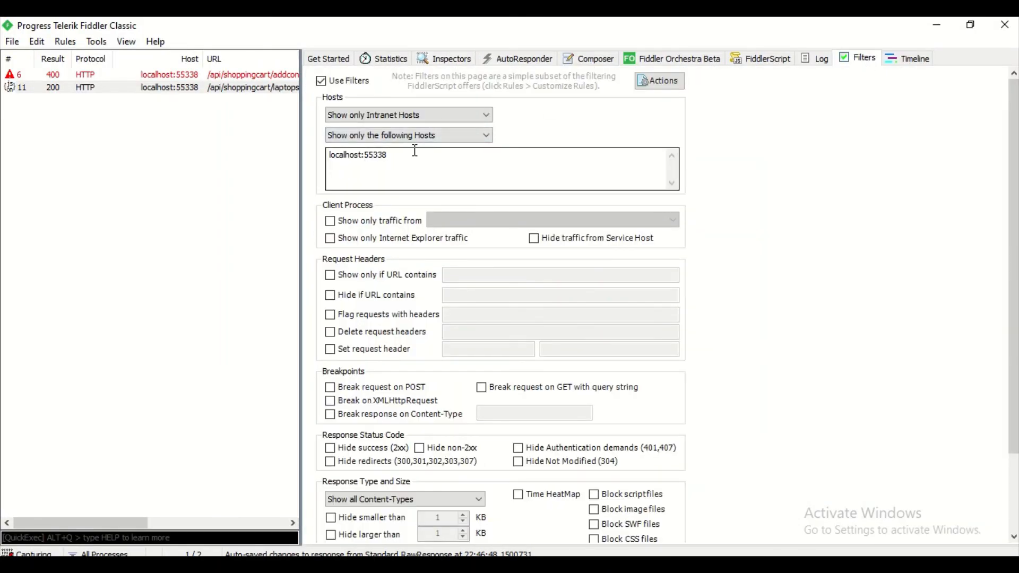
left_click(589, 59)
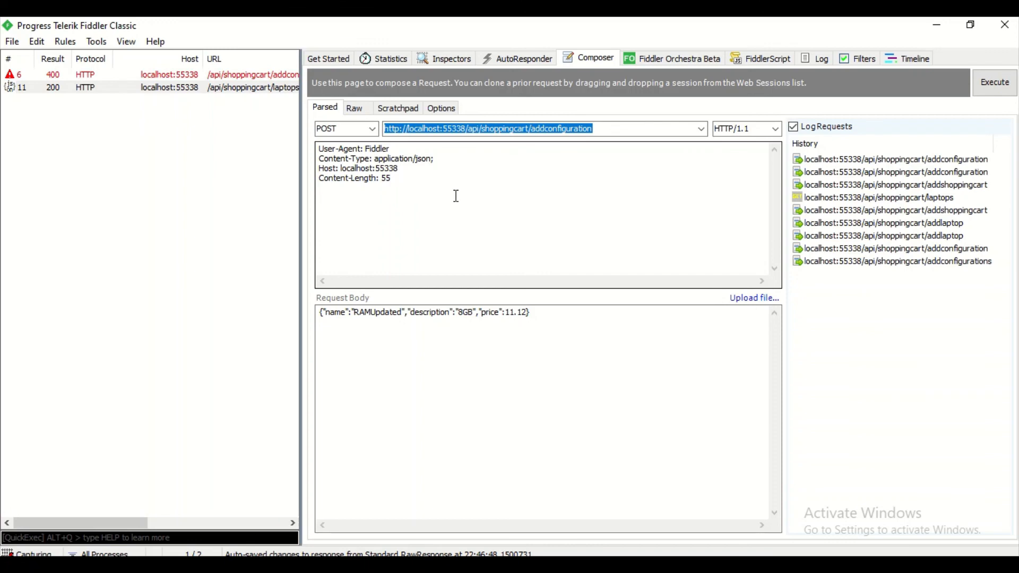
left_click(457, 58)
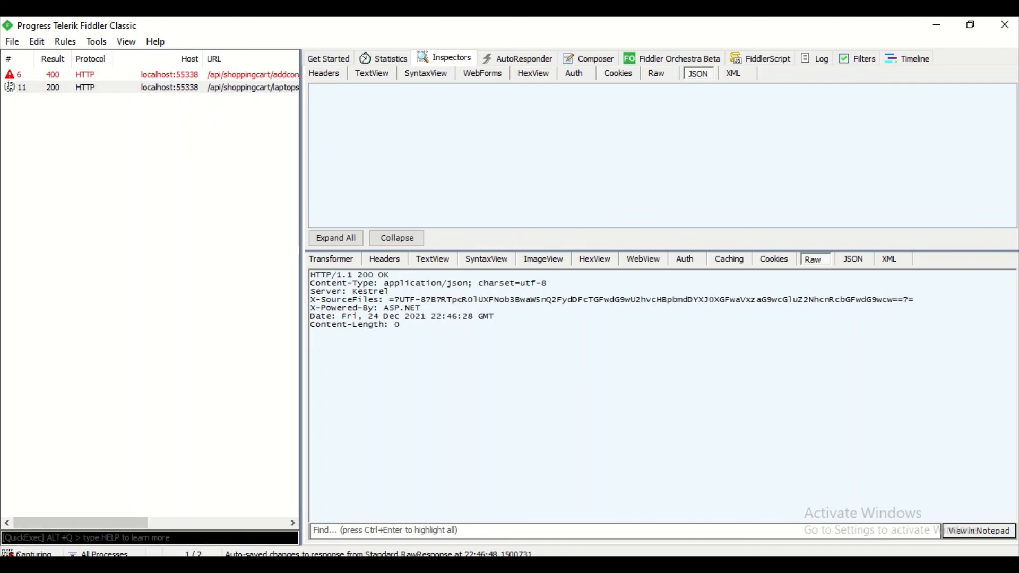
Step: Turn traffic capturing off, view the process filter options, and turn capturing back on
left_click(27, 554)
left_click(100, 554)
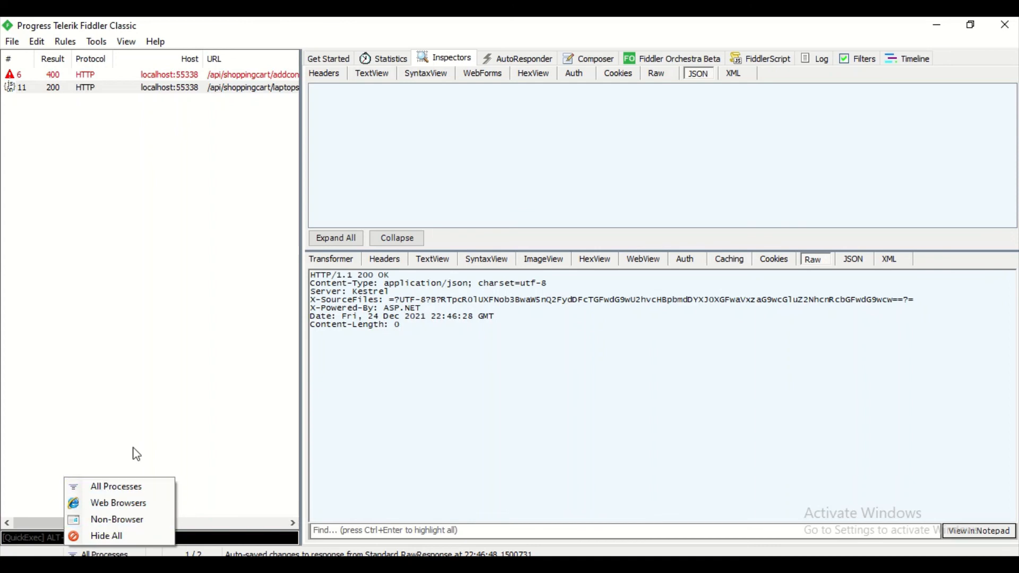
left_click(102, 476)
left_click(78, 536)
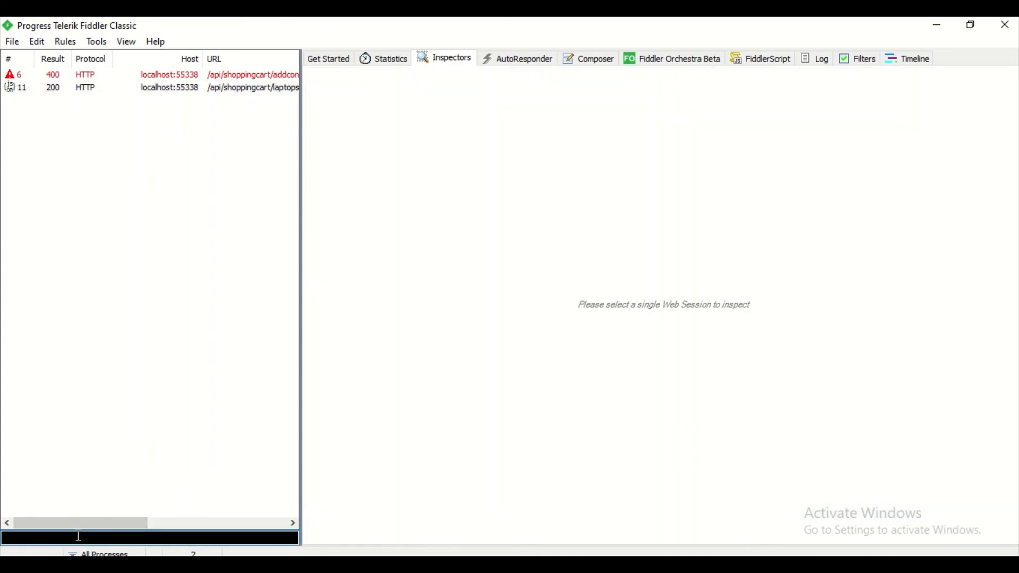
key("F12")
Step: Set a GET request breakpoint with the QuickExec command bpv GET, and clear it by running bpv without a method
type("bpv GET")
key("Return")
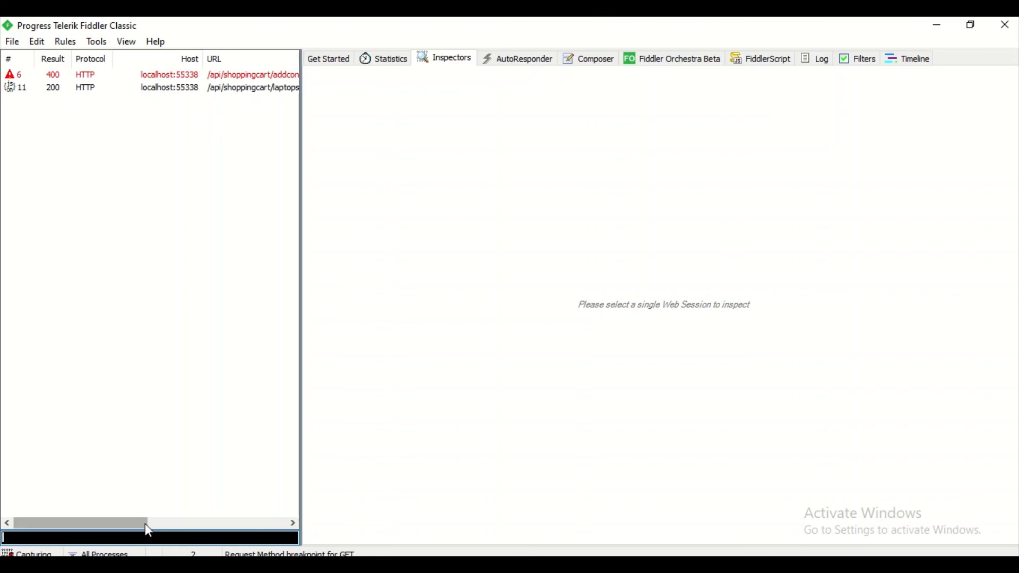
key("Up")
type("]")
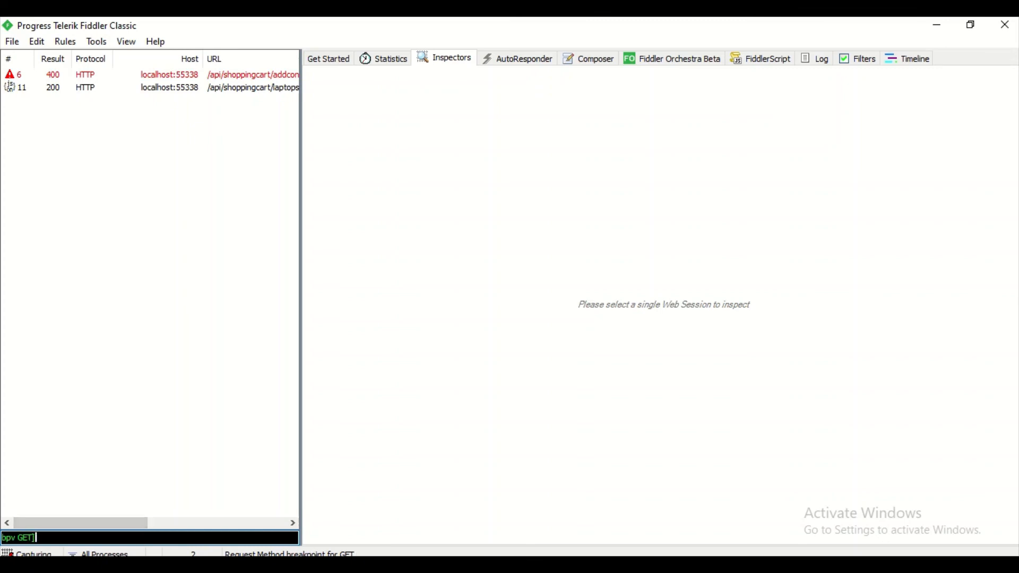
key("BackSpace")
key("BackSpace")
key("BackSpace")
key("BackSpace")
key("Return")
mouse_move(424, 24)
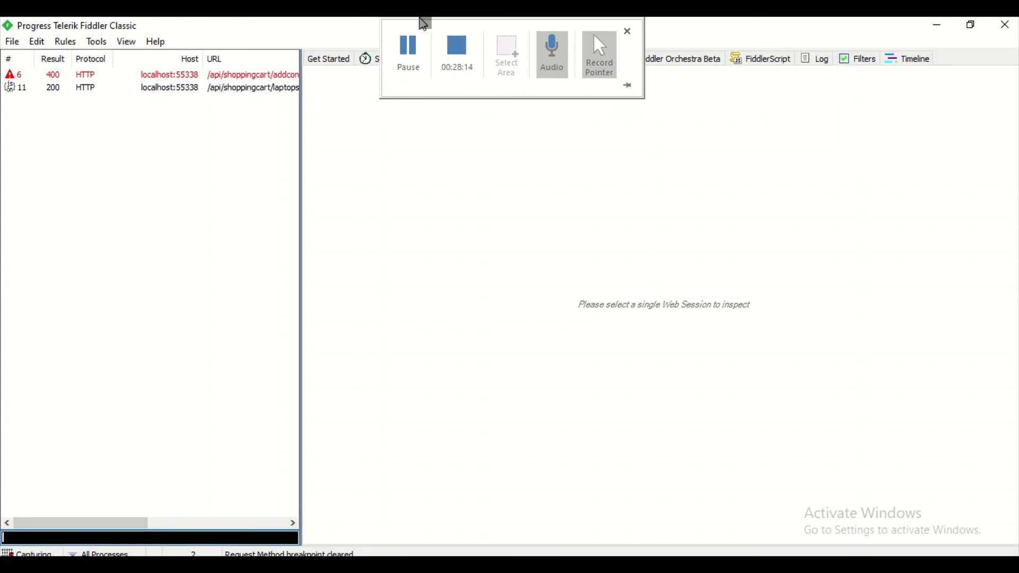
left_click(457, 53)
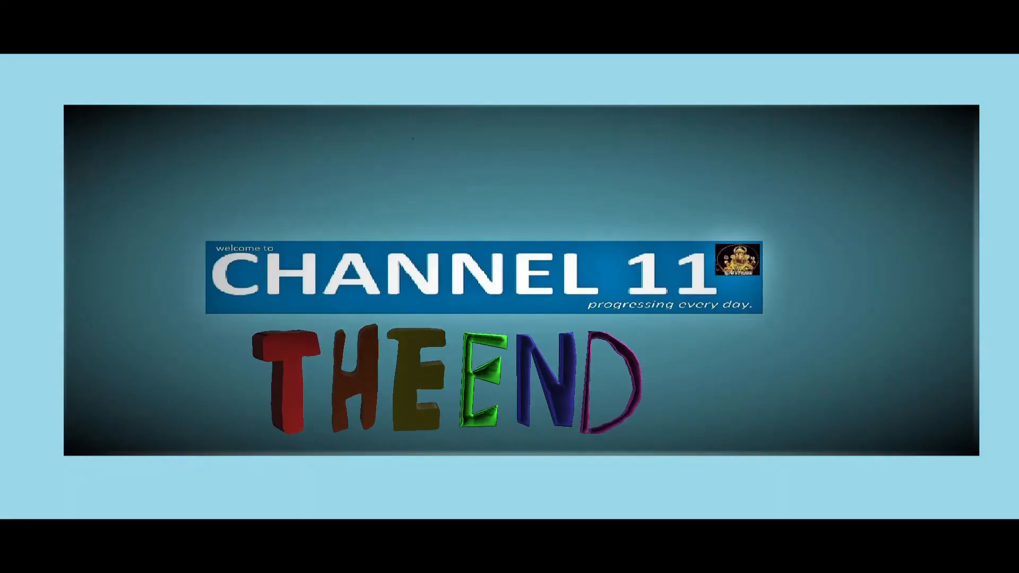